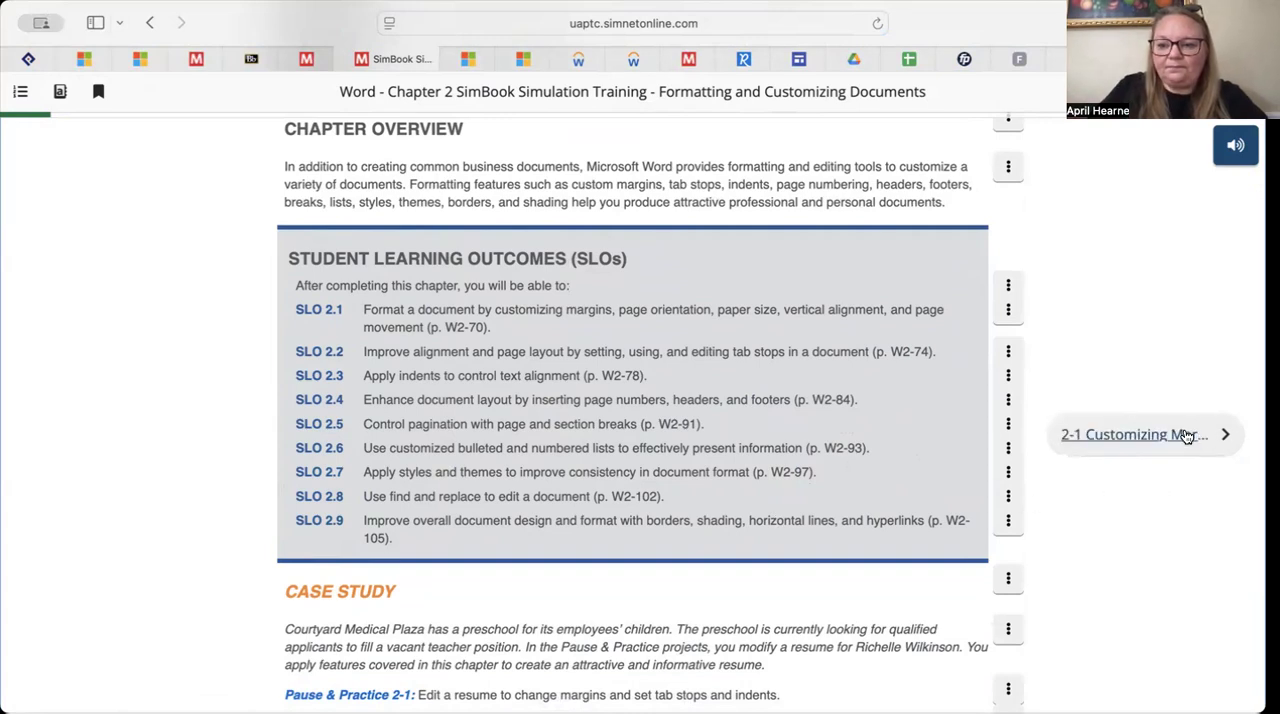
Open section 2-1 on customizing margins and review the default page layout settings, preset margins and custom margin instructions
left_click(1186, 436)
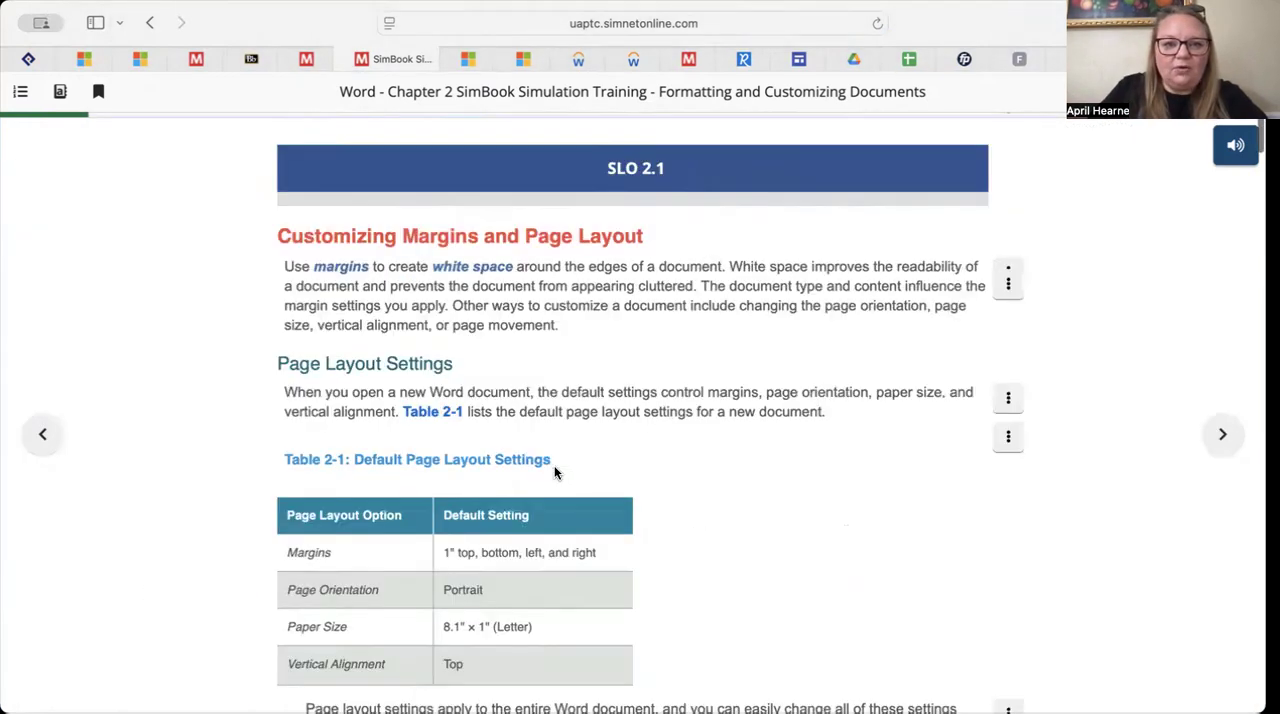
scroll(554, 466, "down", 2)
scroll(554, 466, "up", 1)
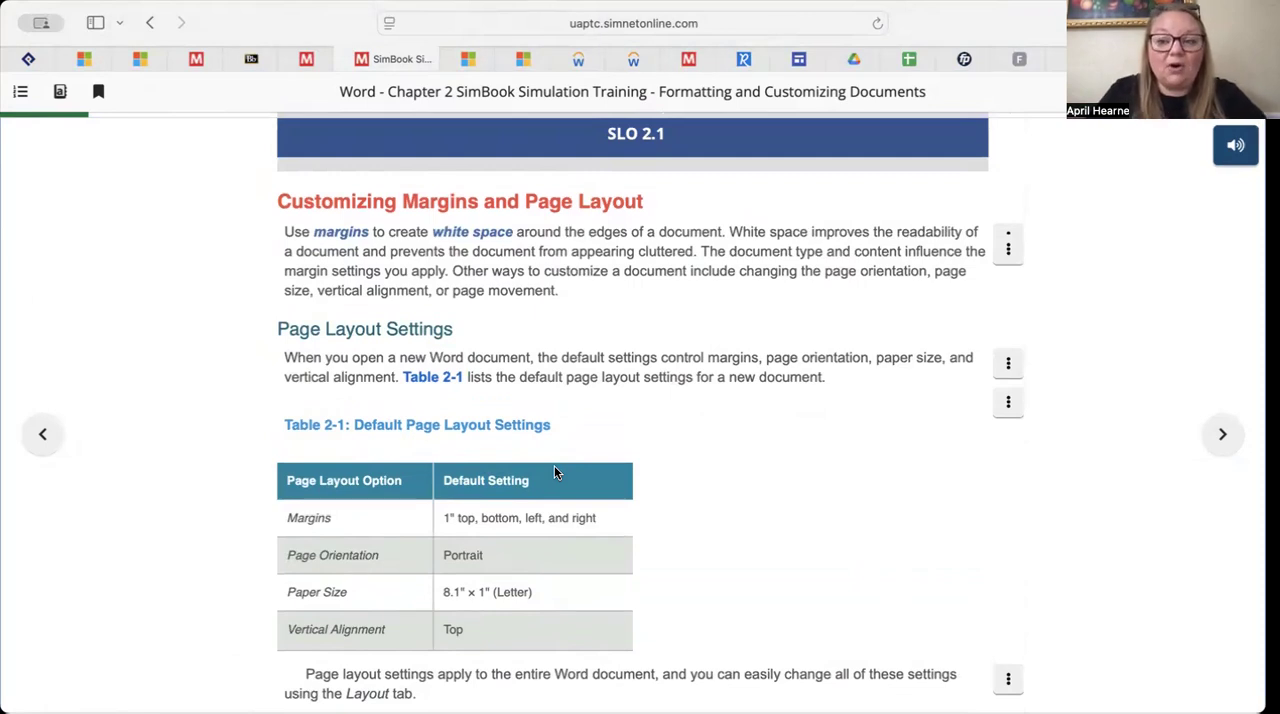
scroll(555, 472, "down", 5)
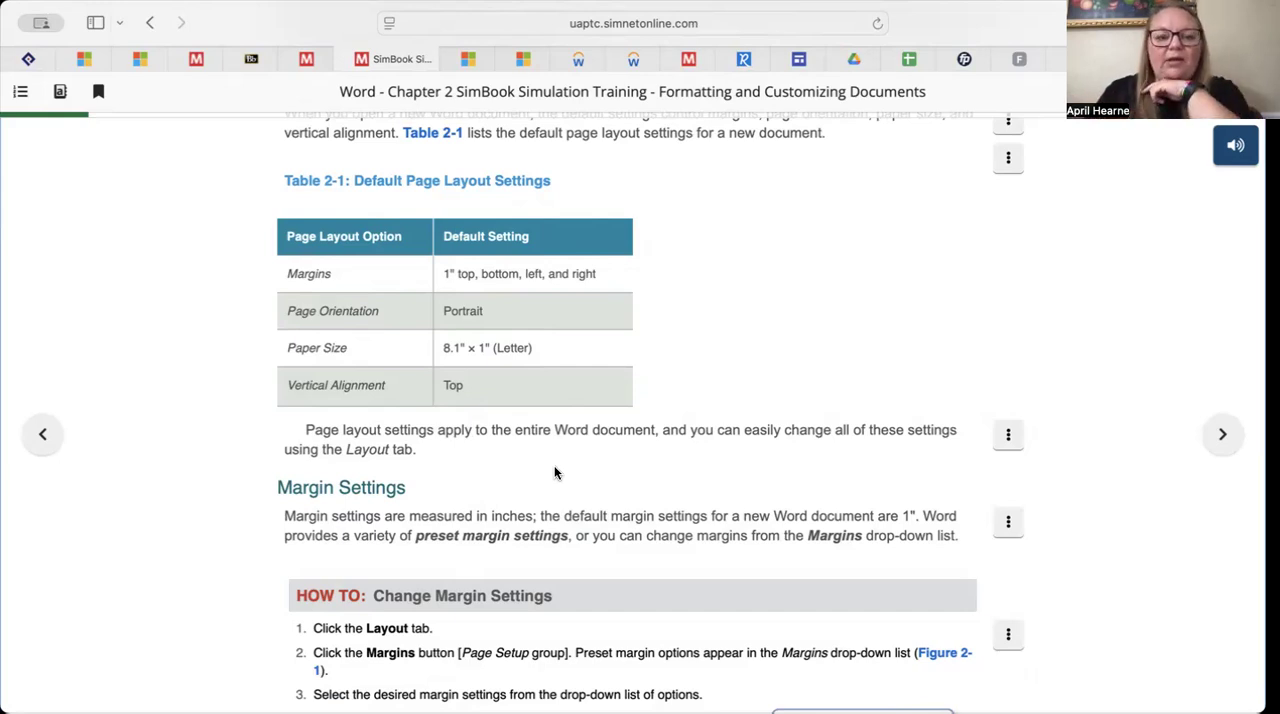
scroll(508, 524, "down", 5)
scroll(508, 524, "down", 6)
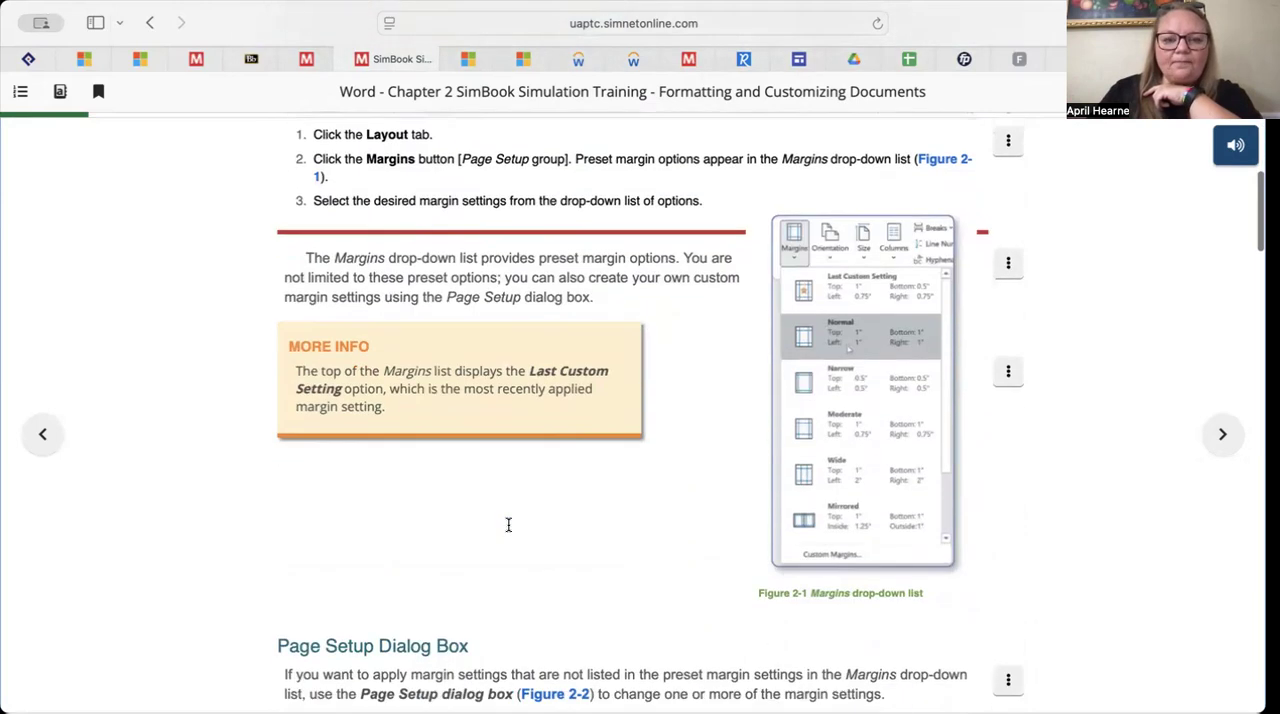
scroll(508, 530, "up", 2)
scroll(508, 530, "up", 4)
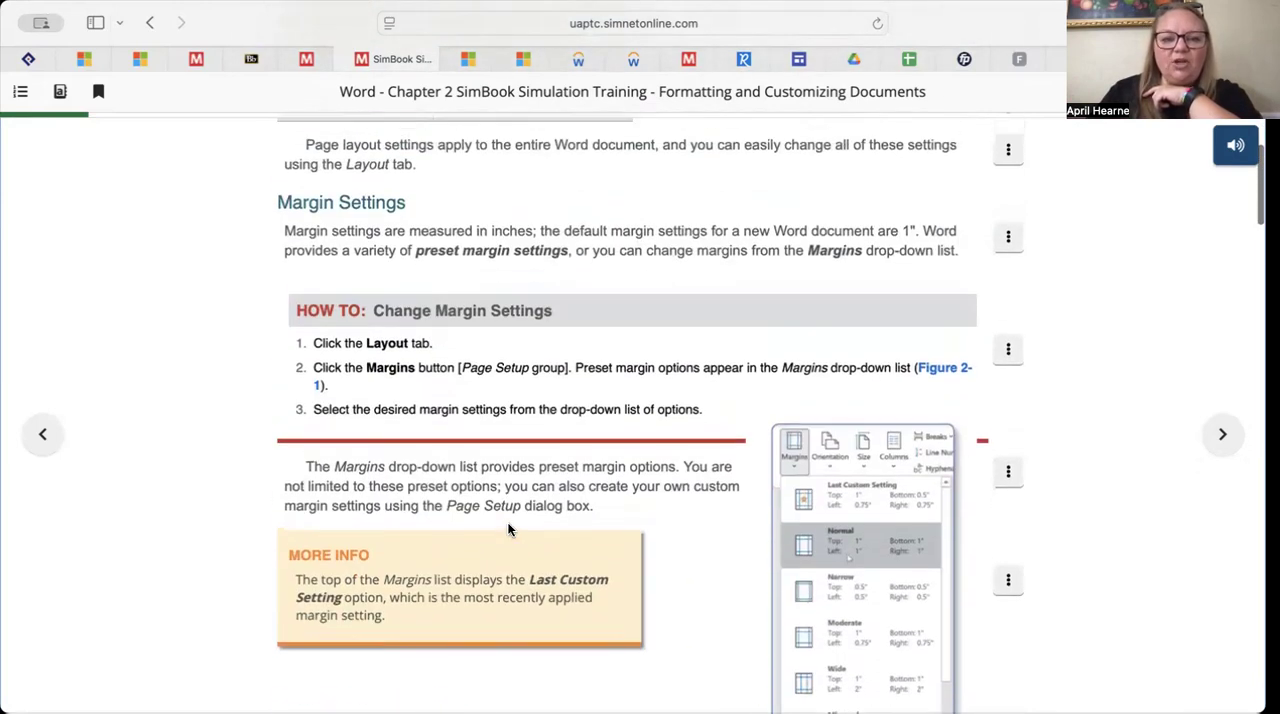
scroll(508, 530, "down", 4)
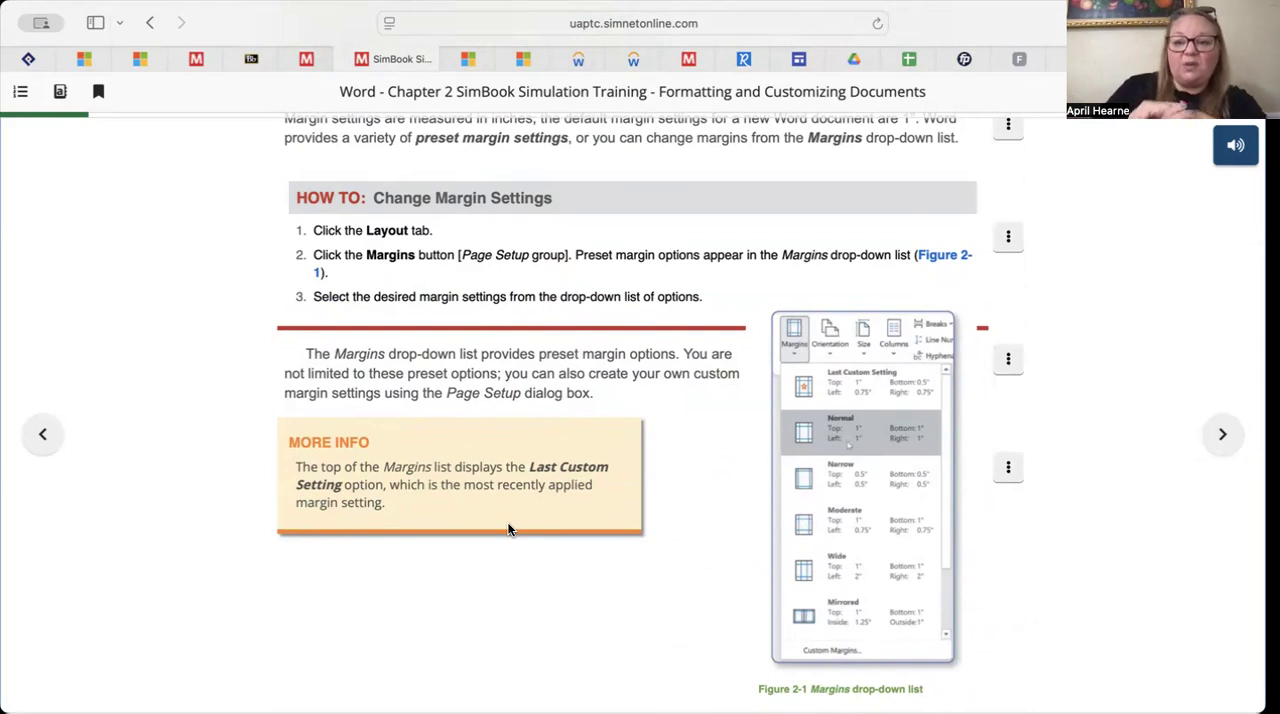
scroll(508, 530, "down", 10)
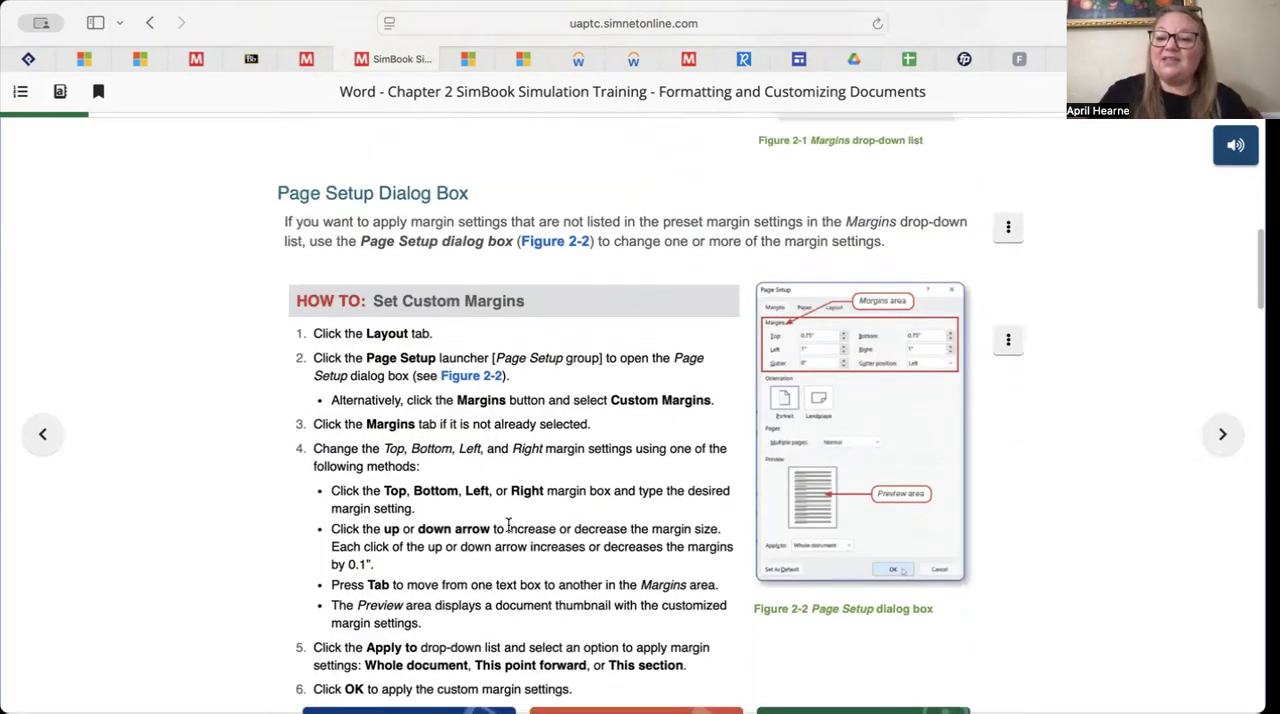
scroll(508, 527, "down", 4)
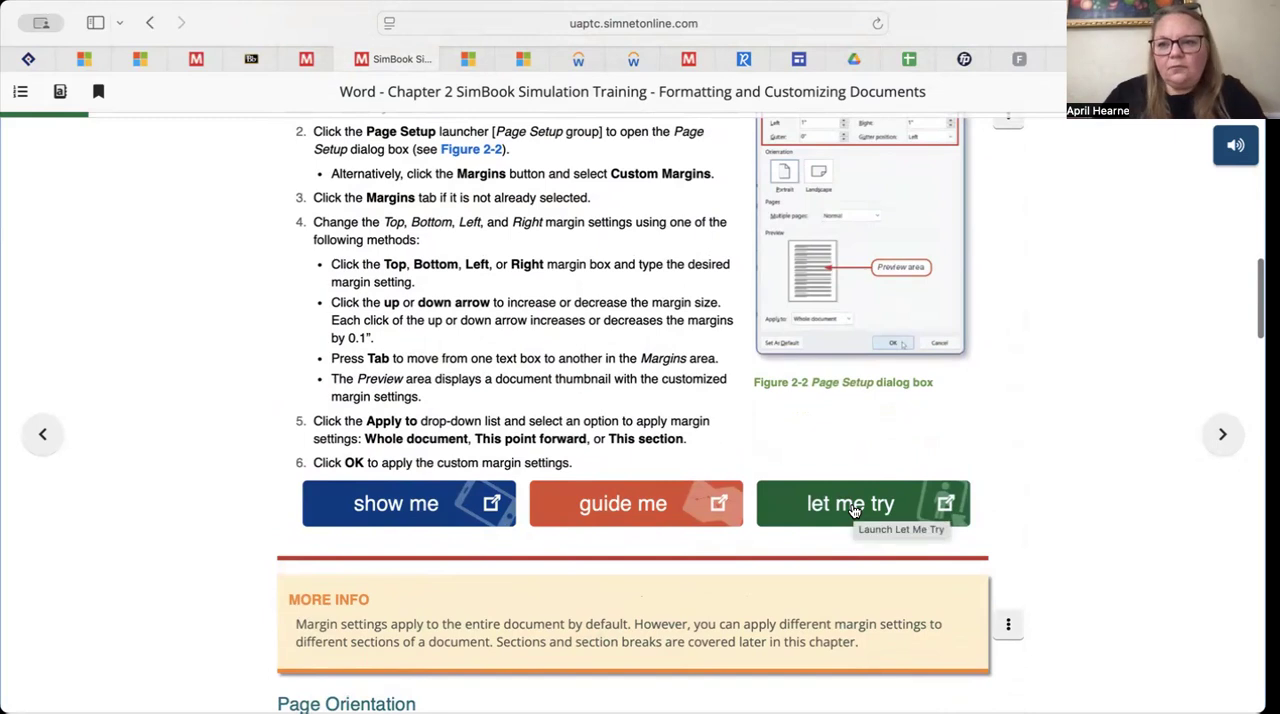
Play the Show Me demonstration for setting custom margins through to its end and close it
left_click(855, 511)
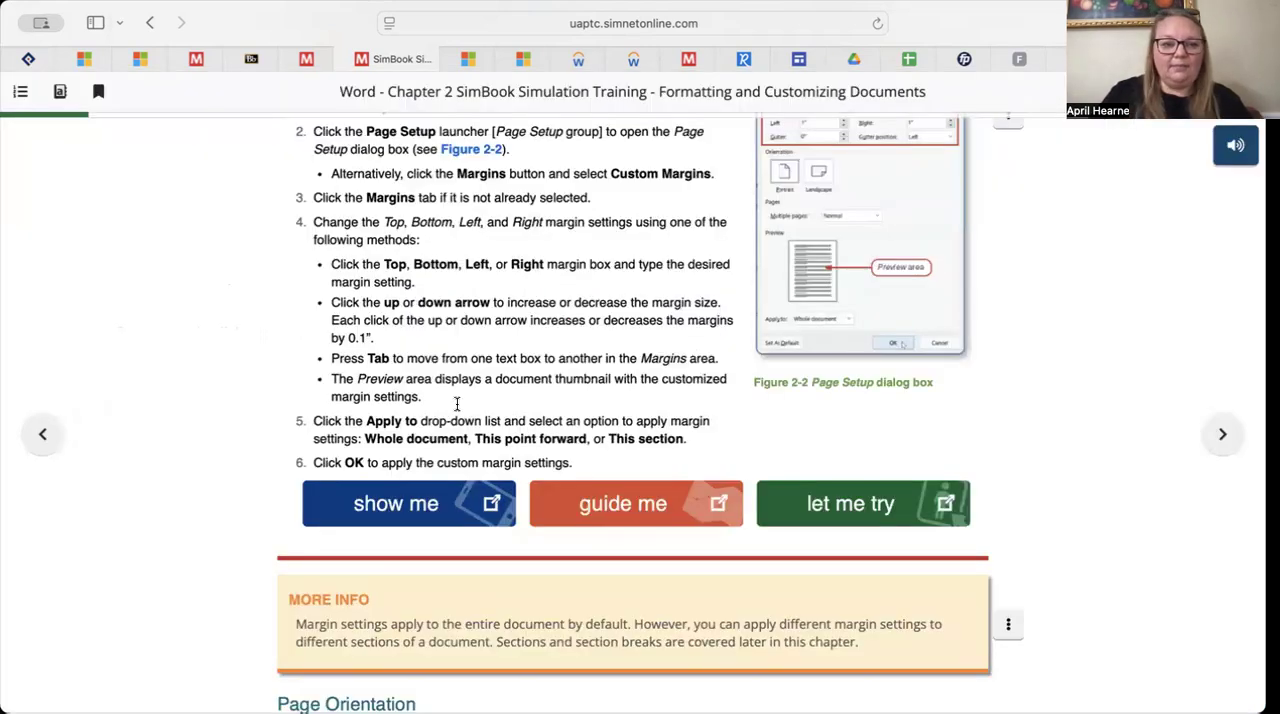
scroll(457, 406, "up", 15)
scroll(431, 417, "down", 8)
scroll(429, 408, "down", 7)
scroll(431, 417, "up", 10)
scroll(431, 417, "down", 6)
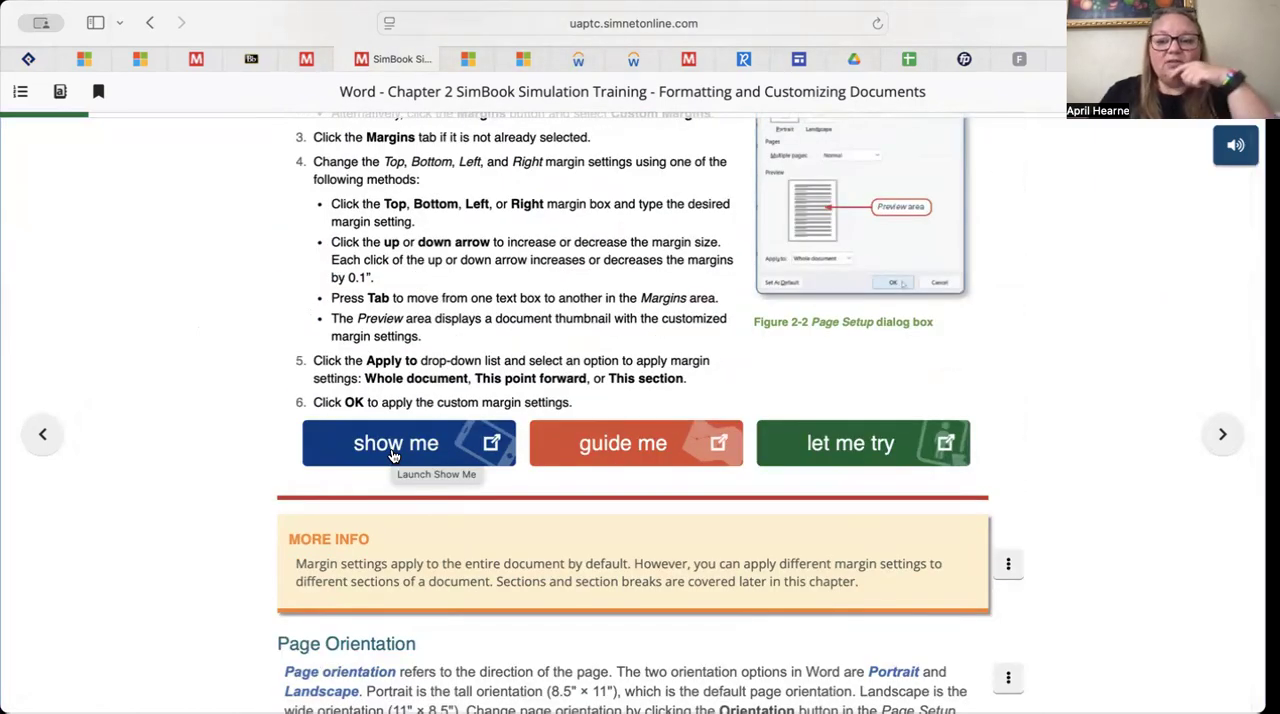
left_click(393, 444)
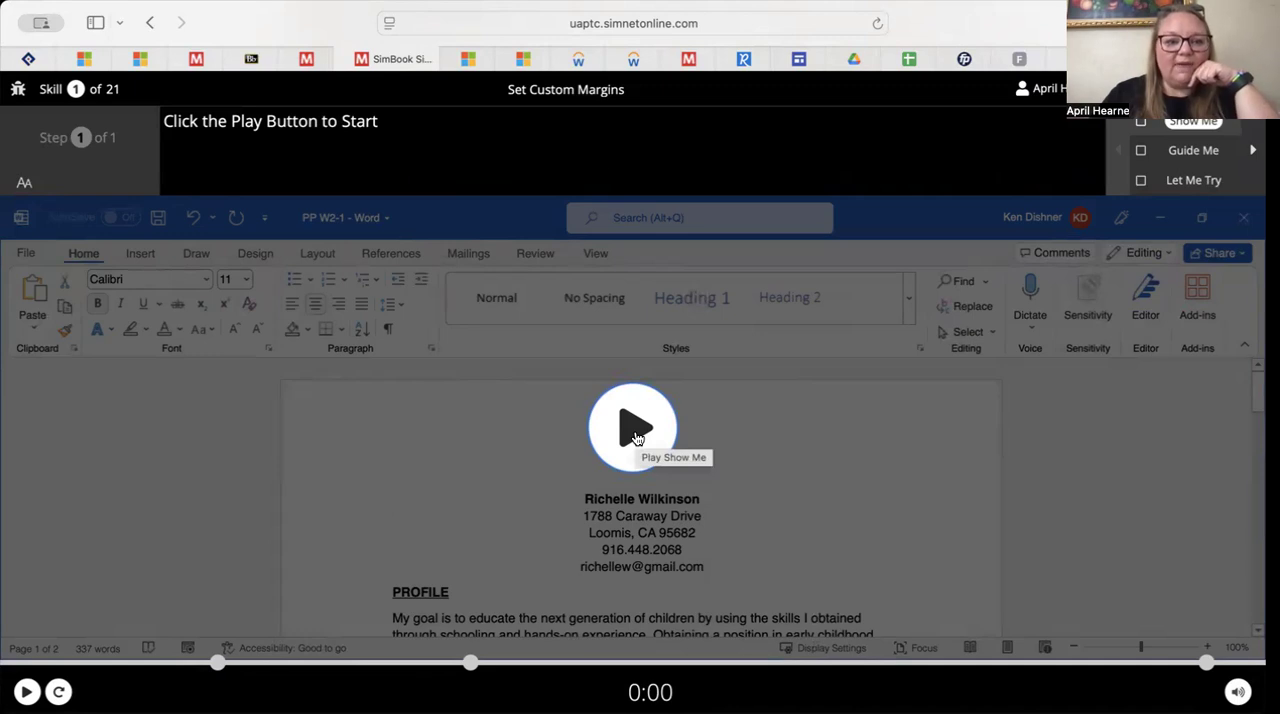
left_click(634, 430)
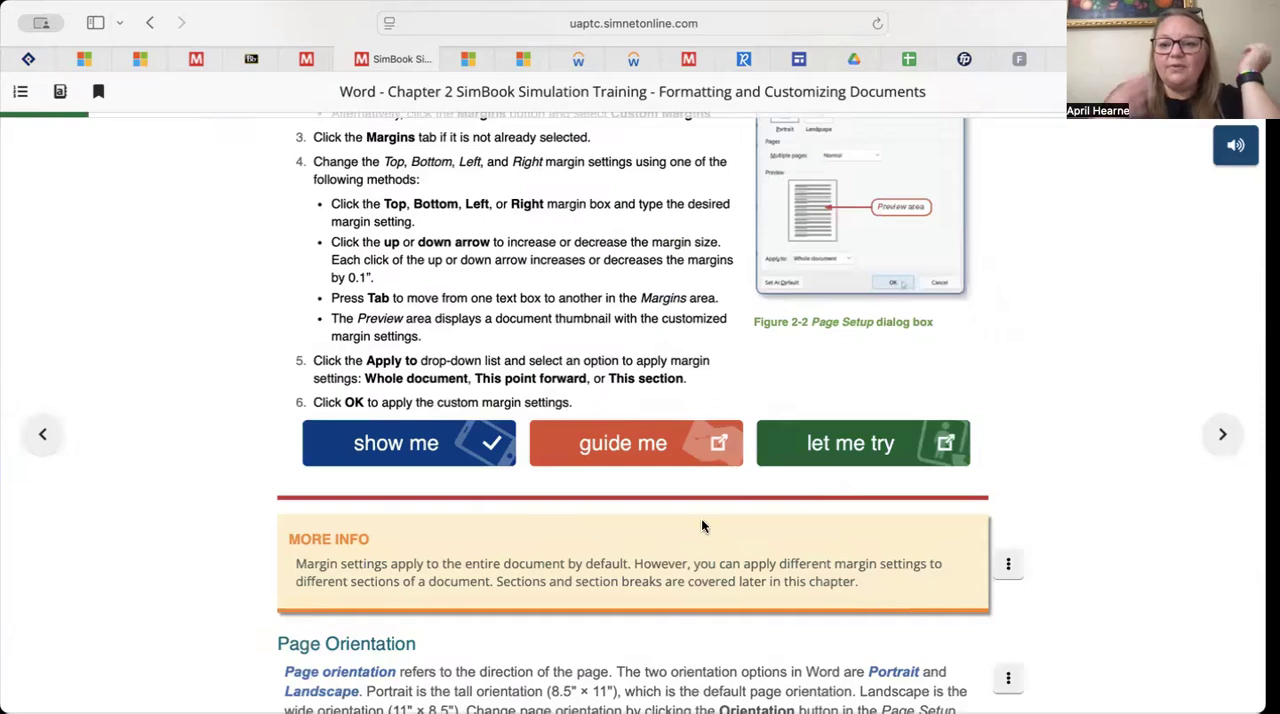
left_click(700, 521)
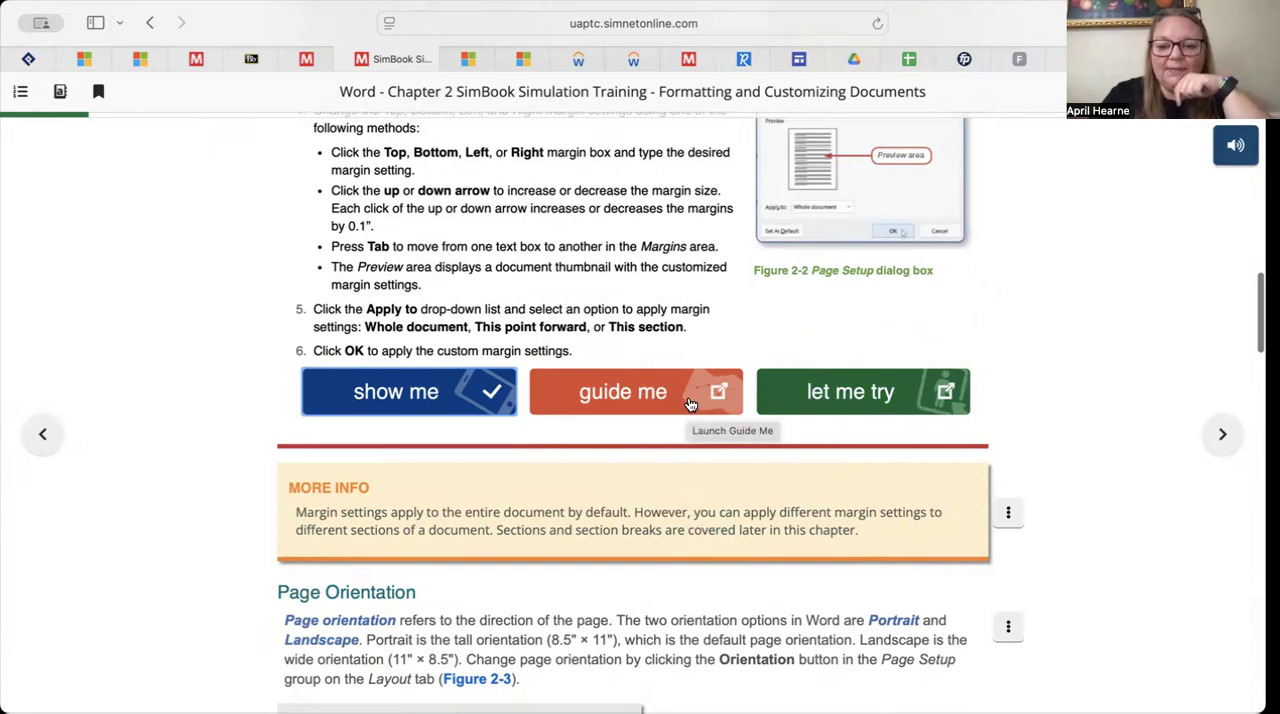
Launch the Let Me Try exercise for custom margins, open the Page Setup dialog box and advance to the exercise's second task
left_click(820, 395)
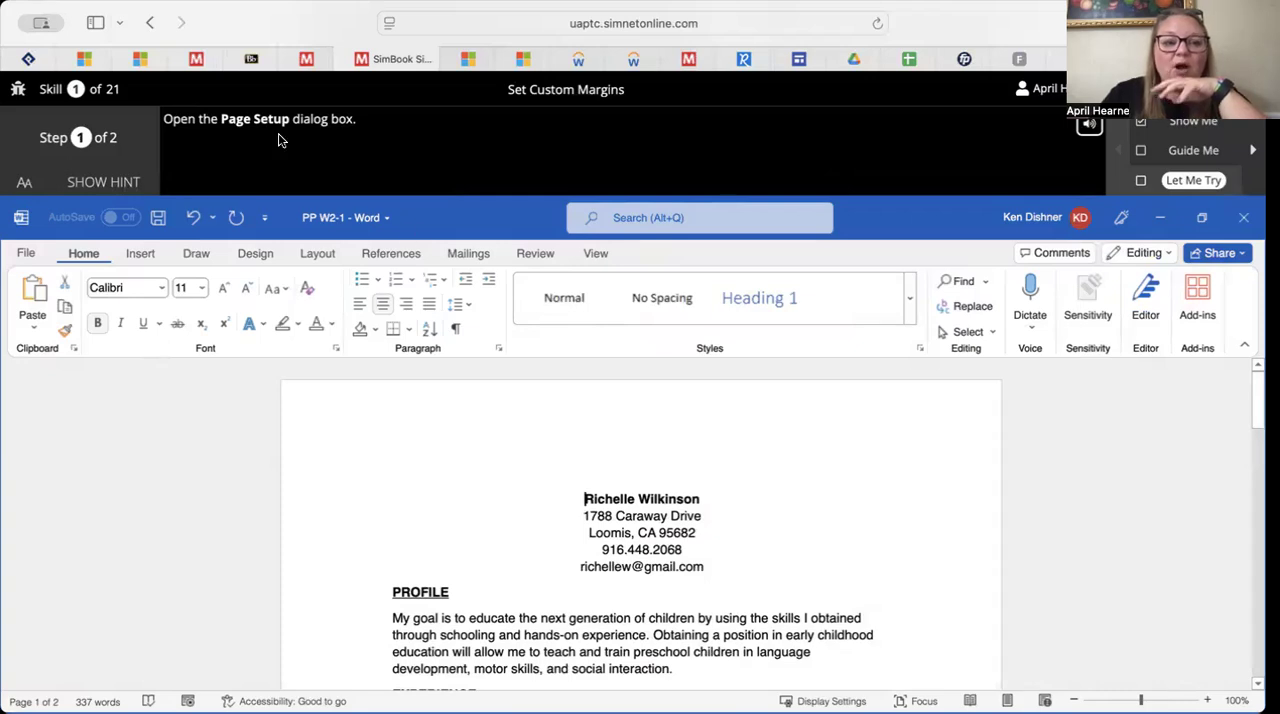
left_click(318, 254)
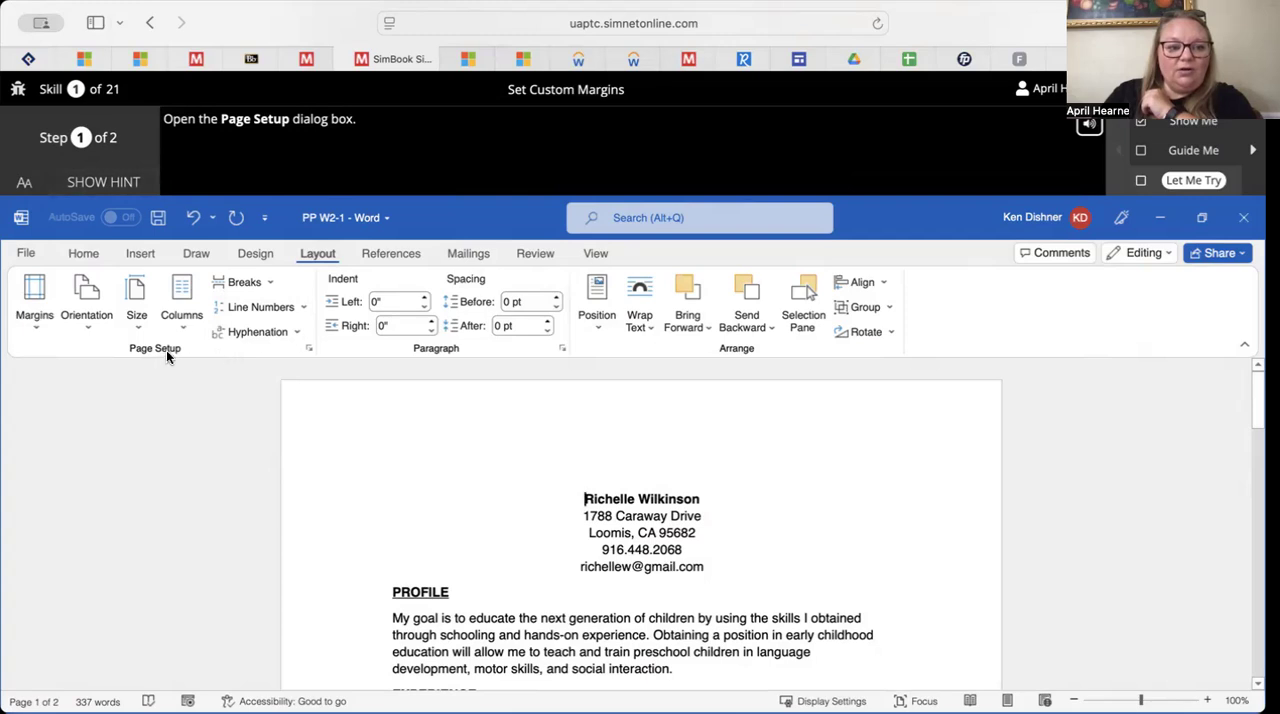
left_click(309, 348)
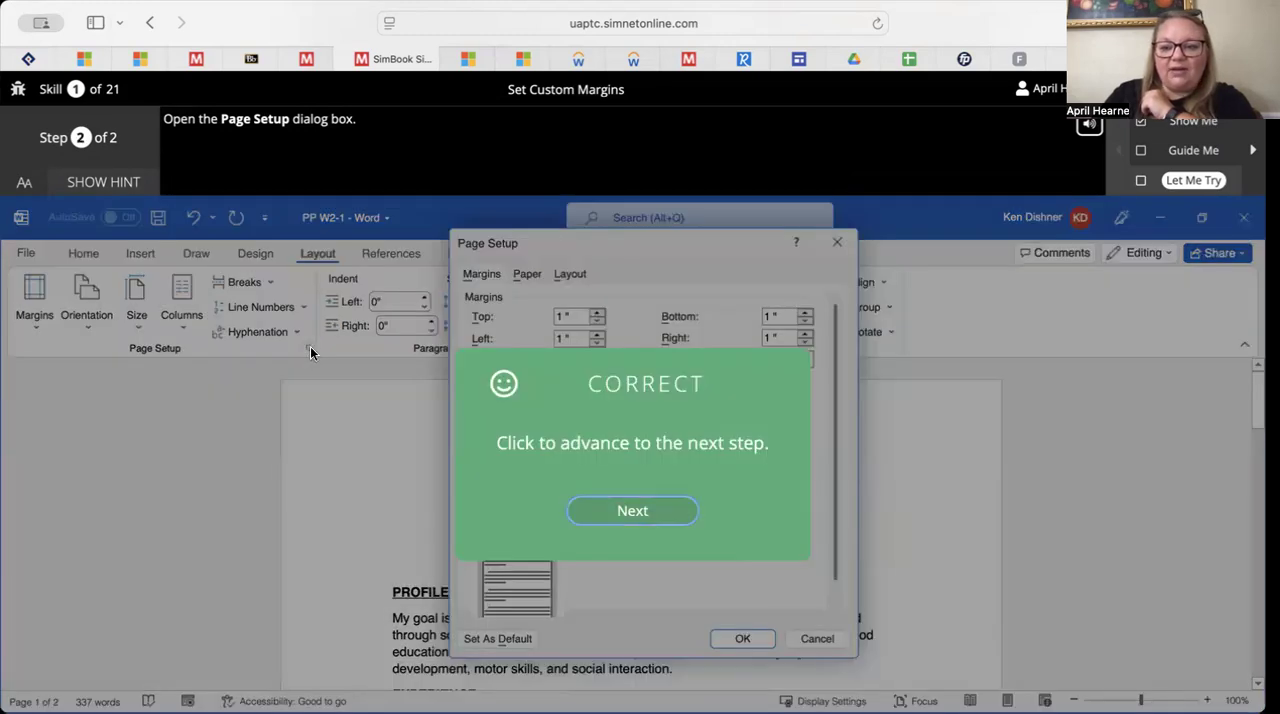
left_click(645, 513)
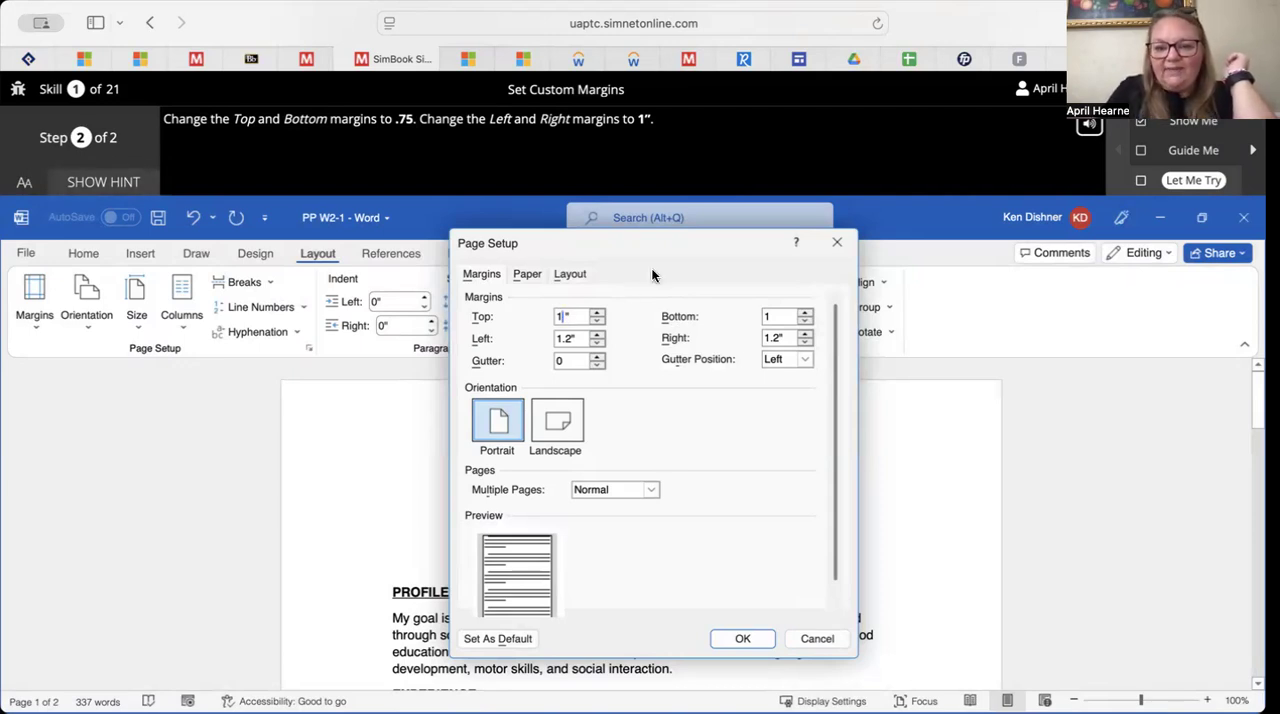
Set the top and bottom margins to 0.75"
left_click(597, 312)
left_click(598, 321)
left_click(598, 321)
left_click(598, 321)
left_click(598, 321)
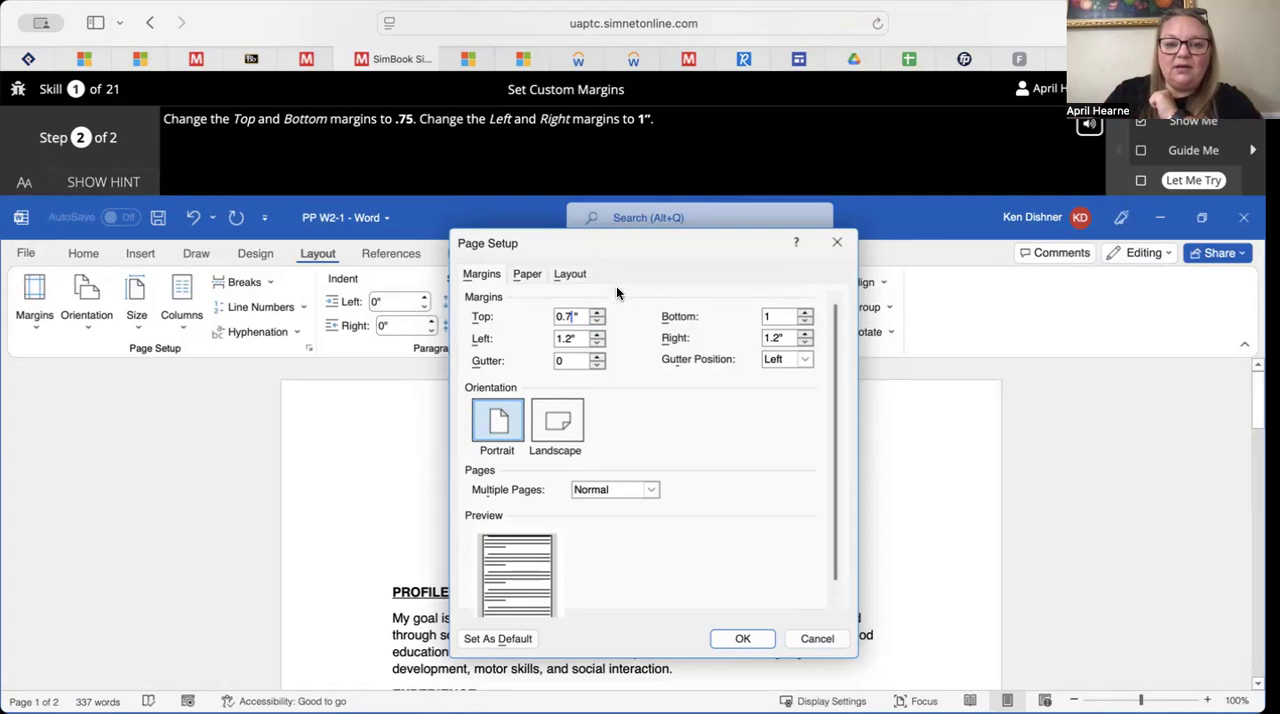
type("5")
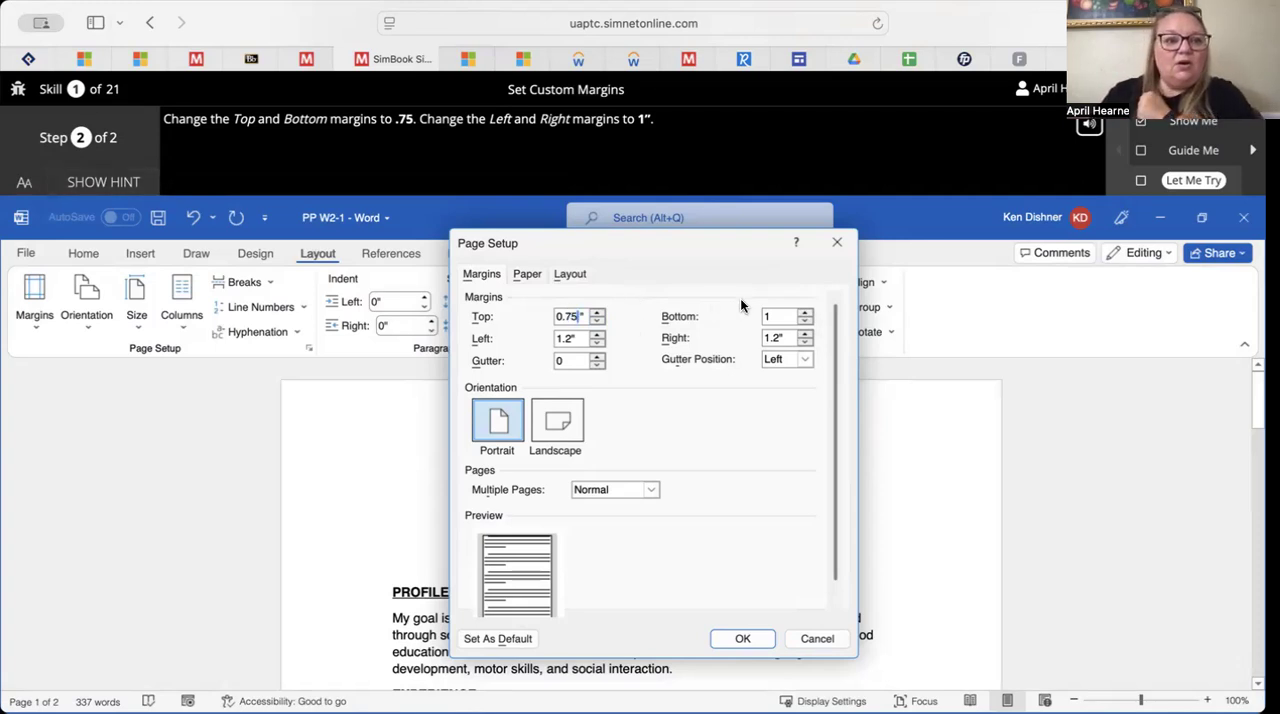
left_click(772, 318)
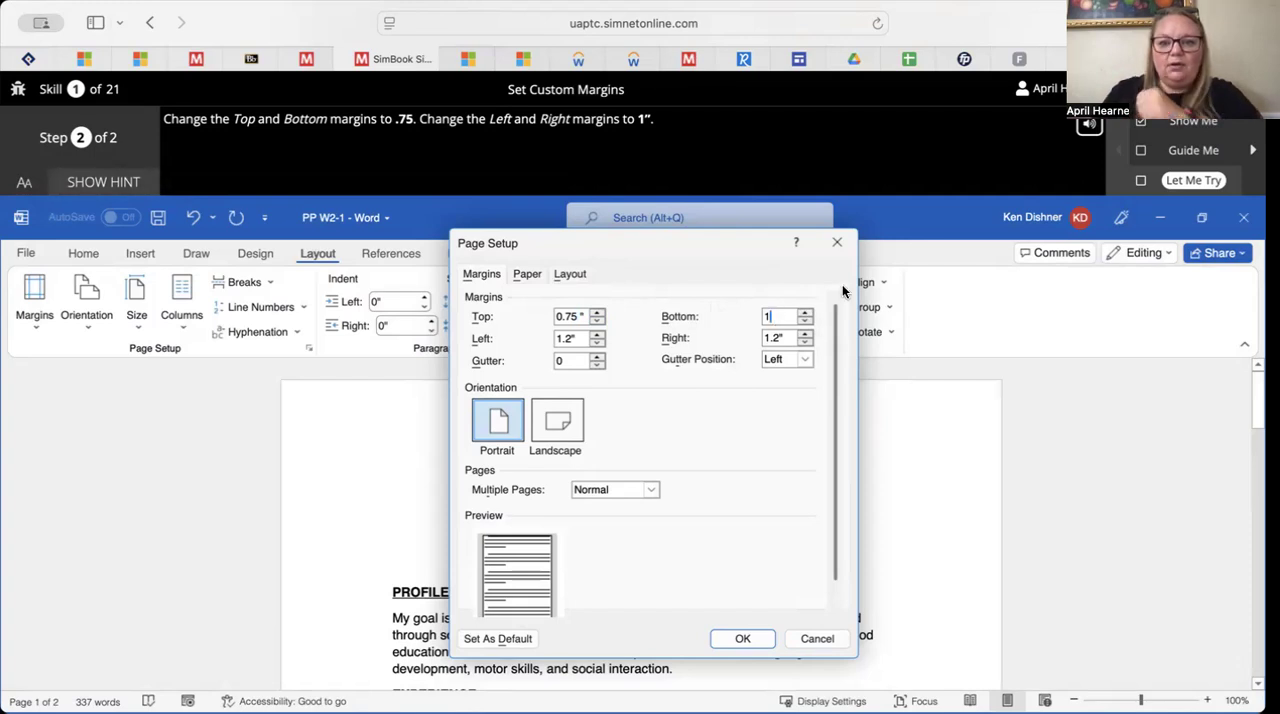
key("BackSpace")
type(".75")
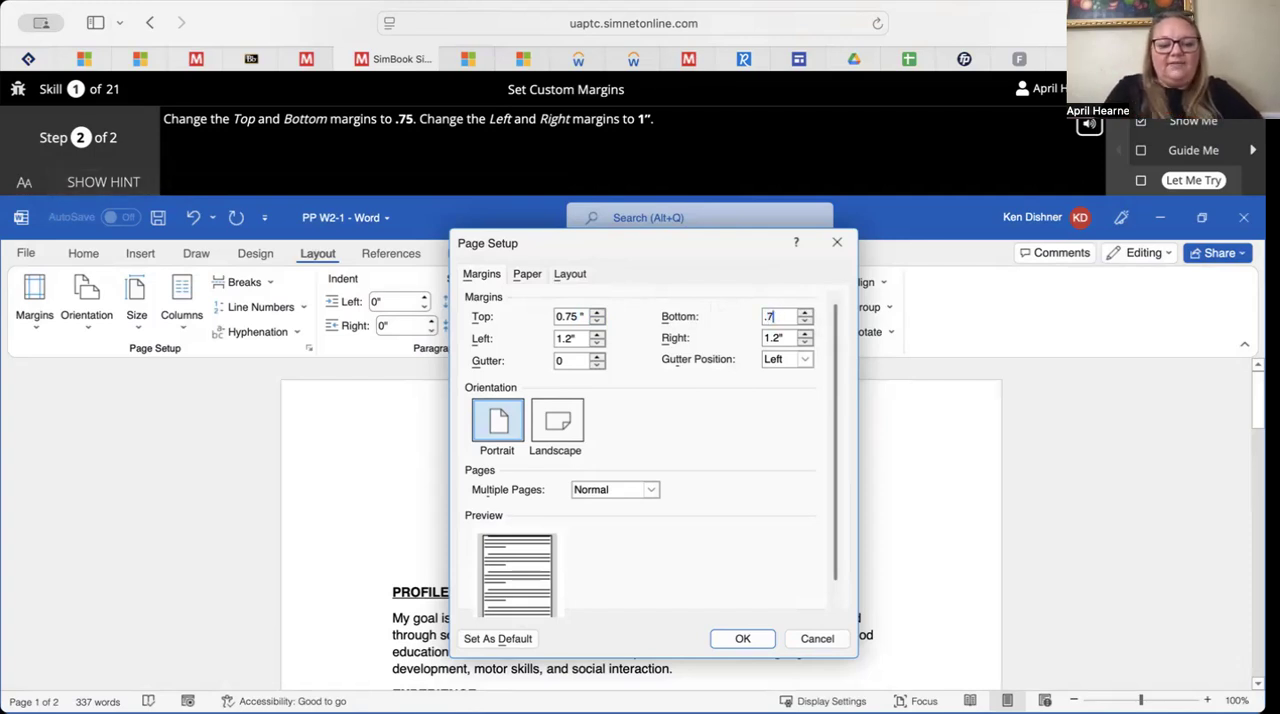
Set the left and right margins to 1", apply the page setup and close the Let Me Try exercise
left_click(597, 345)
left_click(597, 345)
left_click(805, 343)
left_click(805, 343)
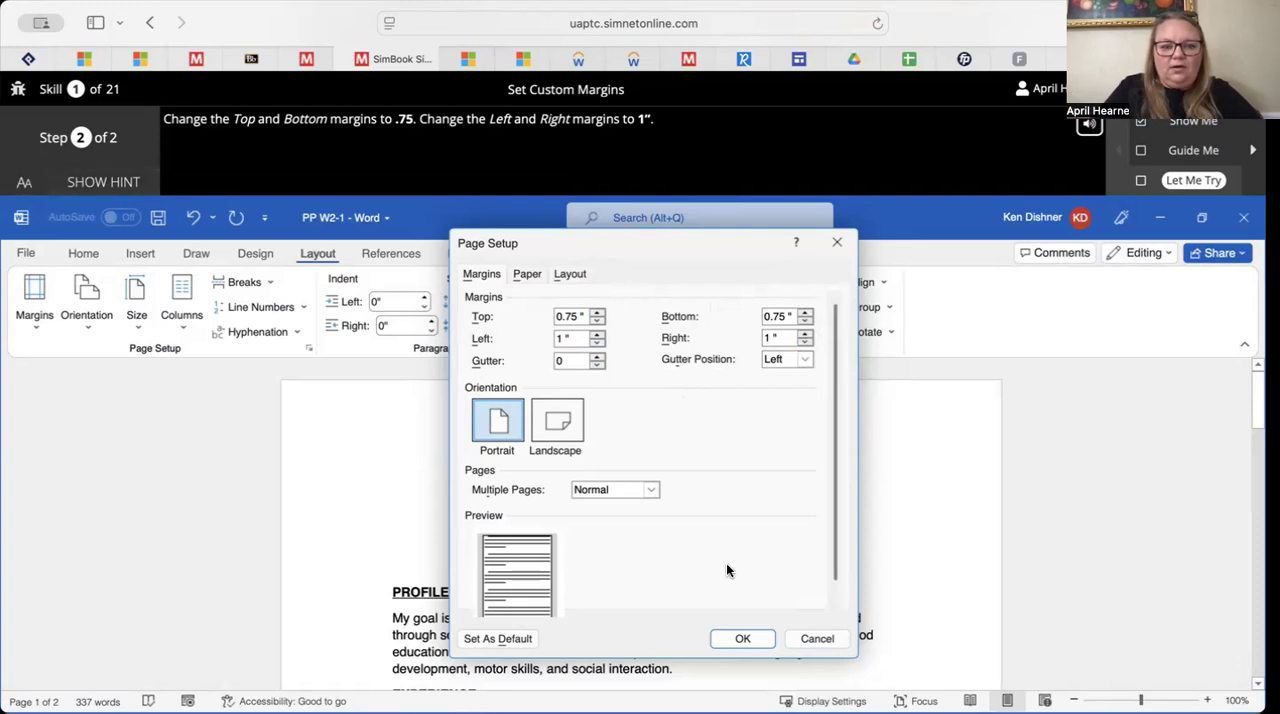
left_click(738, 640)
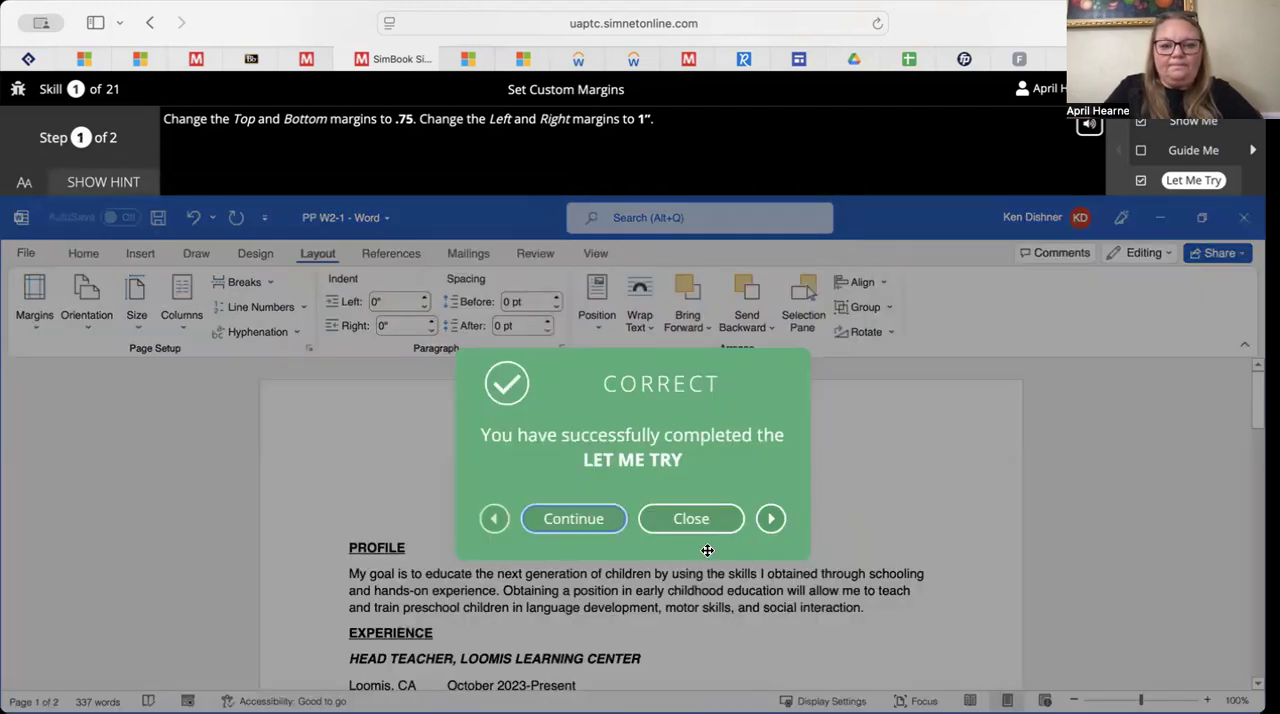
left_click(691, 520)
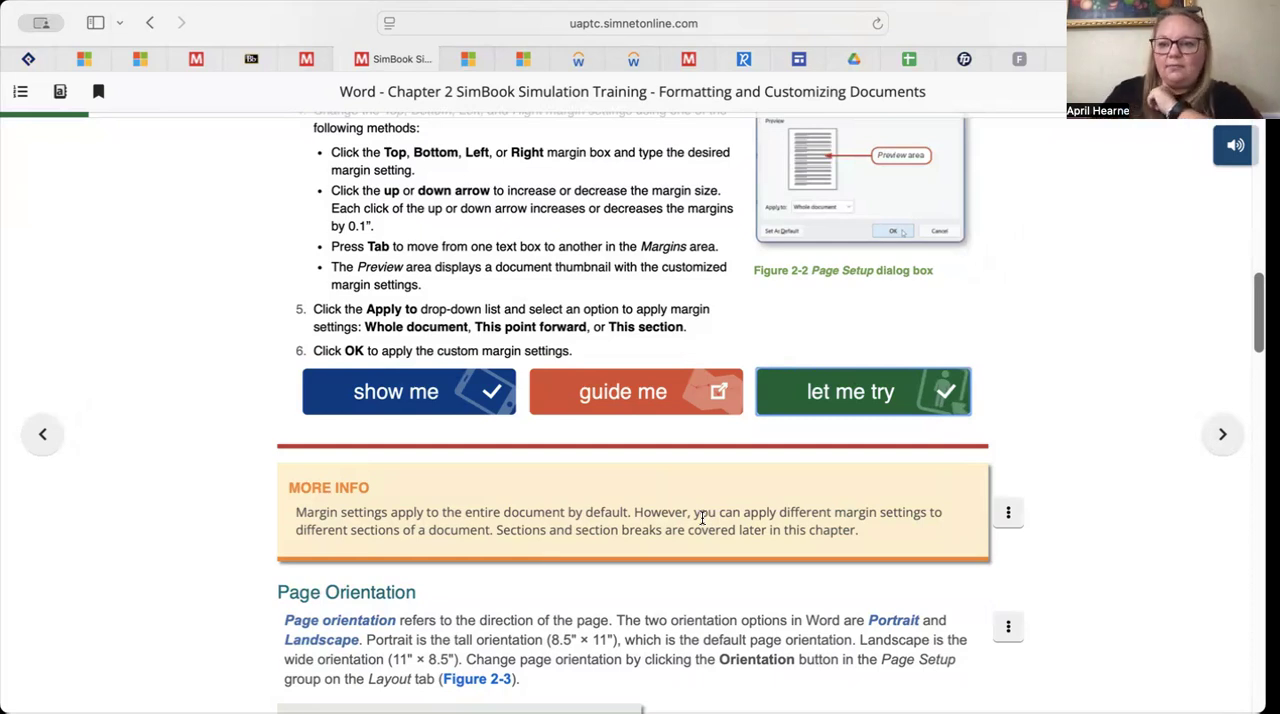
Review the sections on page orientation, paper size and vertical alignment, including the vertical alignment instructions
scroll(702, 518, "down", 8)
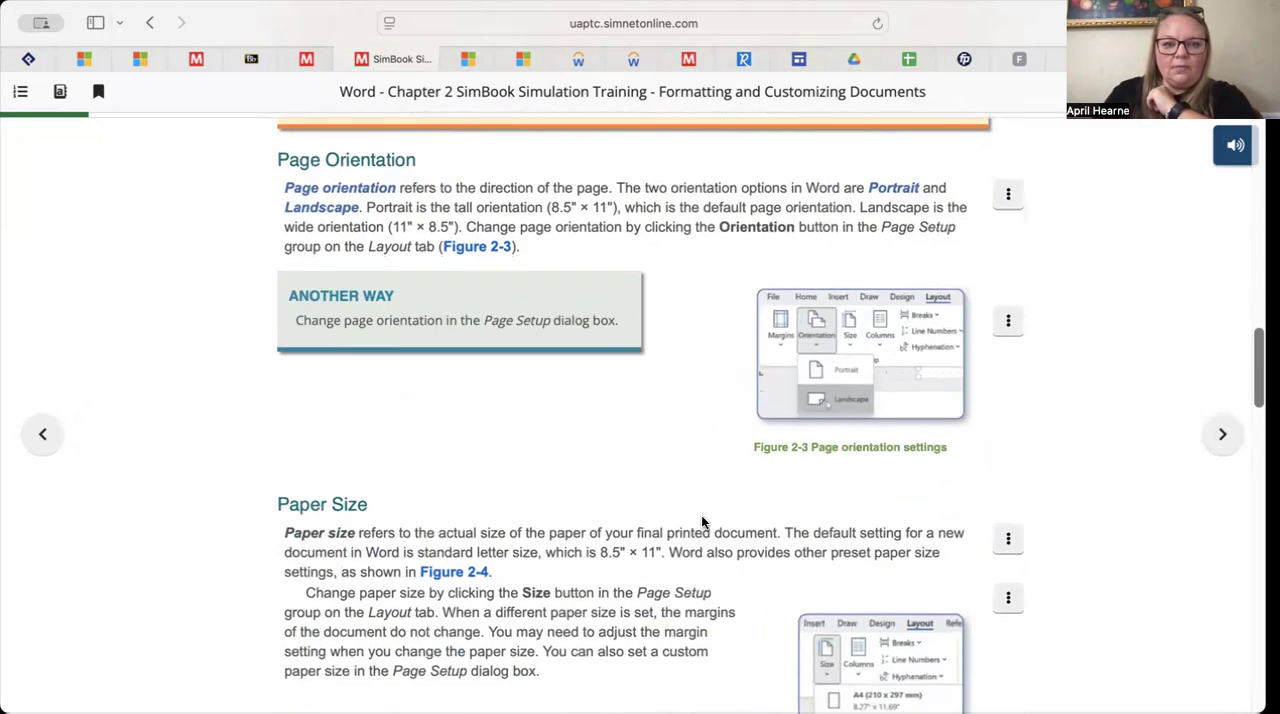
scroll(702, 520, "down", 6)
scroll(702, 520, "up", 7)
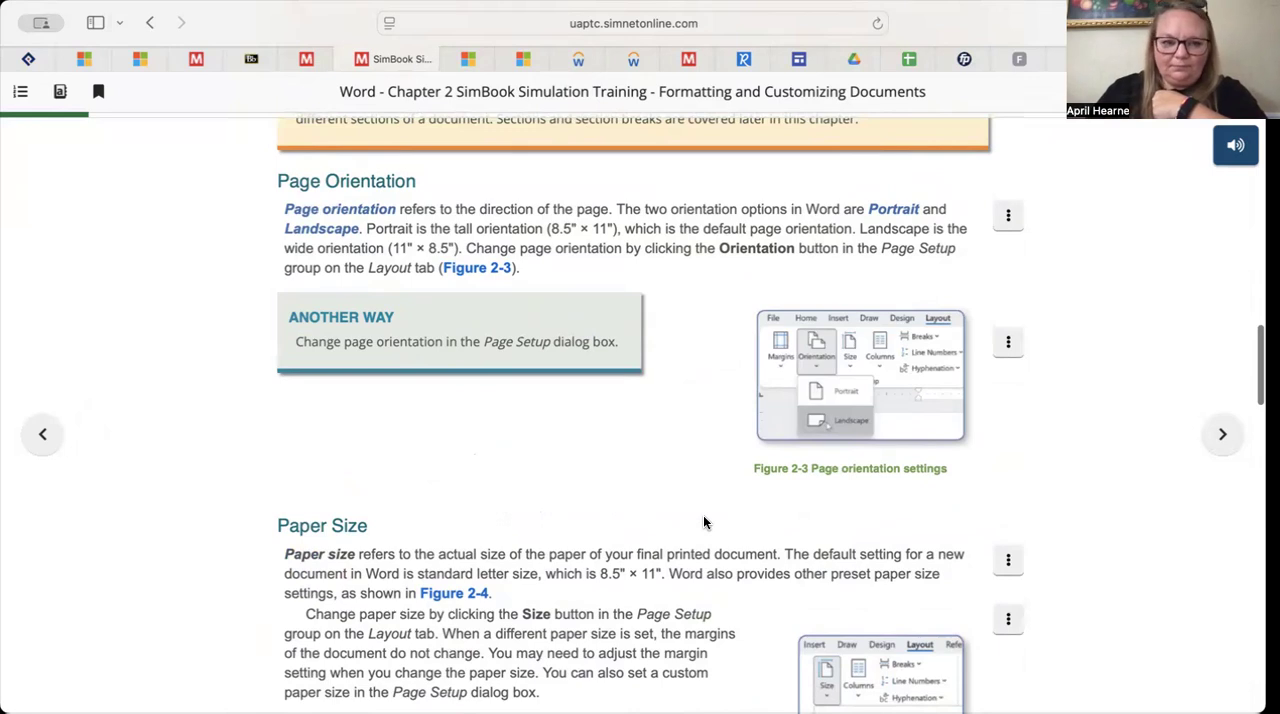
scroll(704, 522, "down", 3)
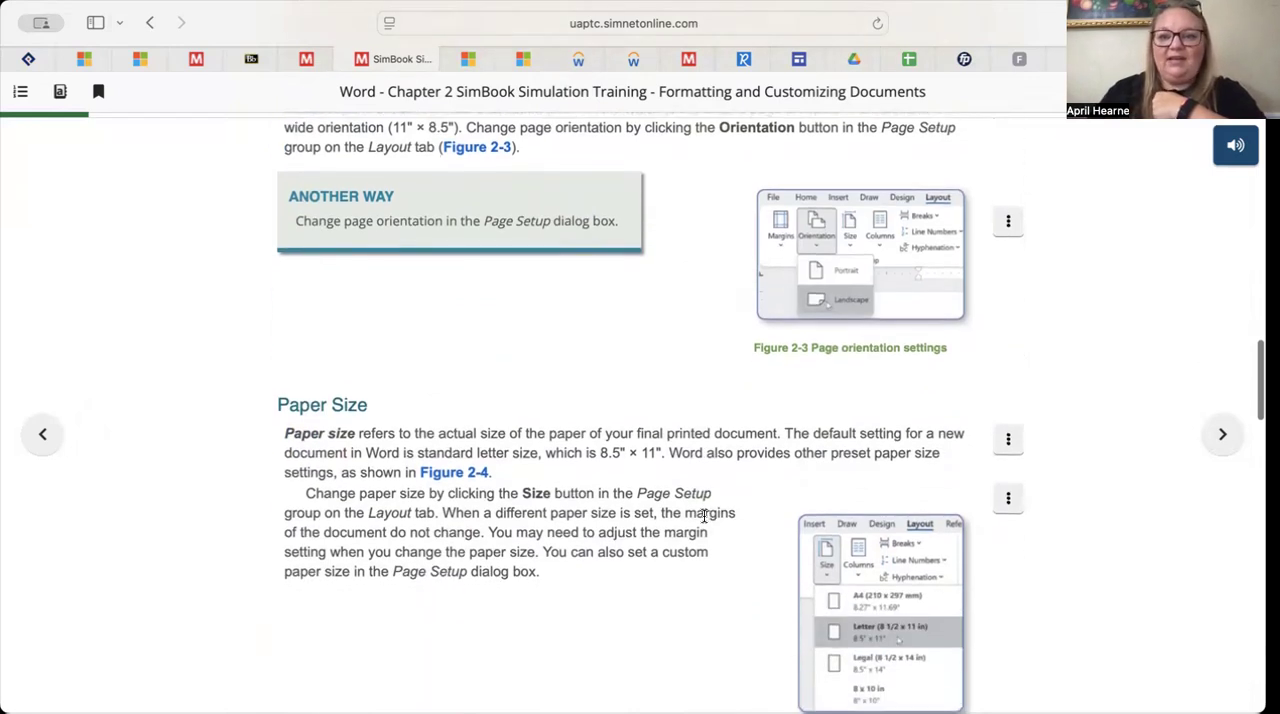
scroll(704, 516, "down", 1)
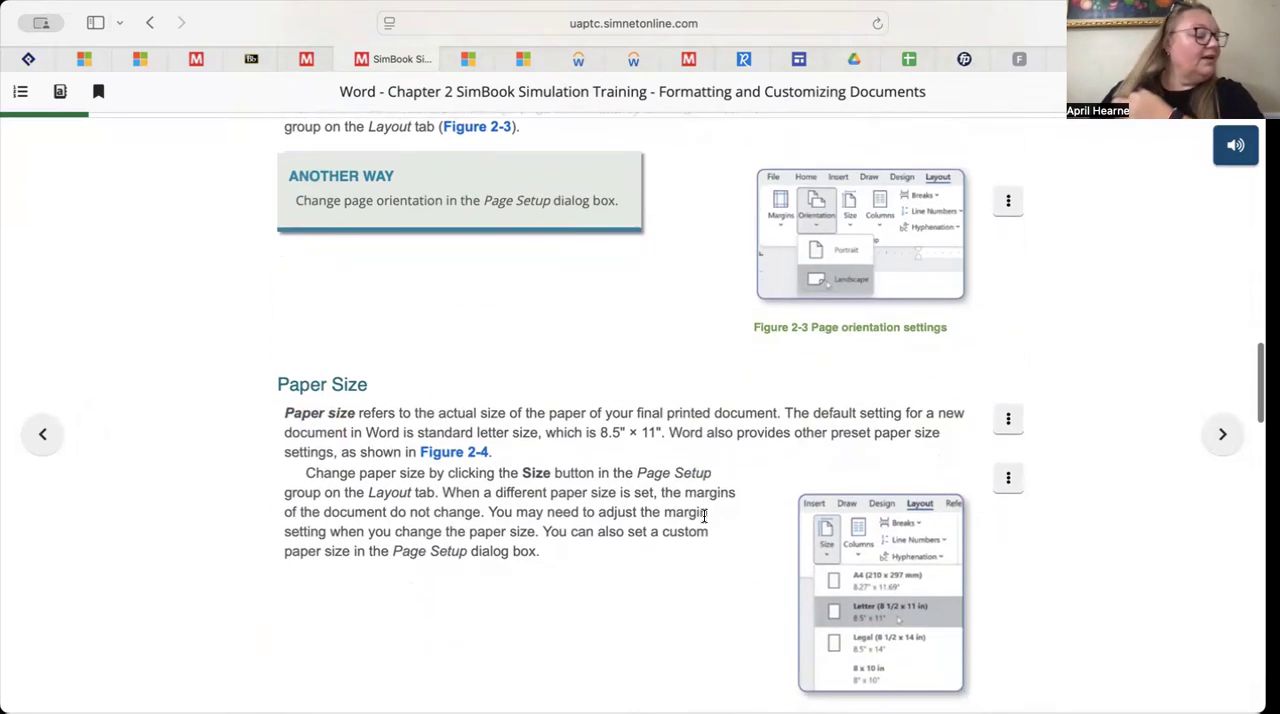
scroll(704, 516, "down", 3)
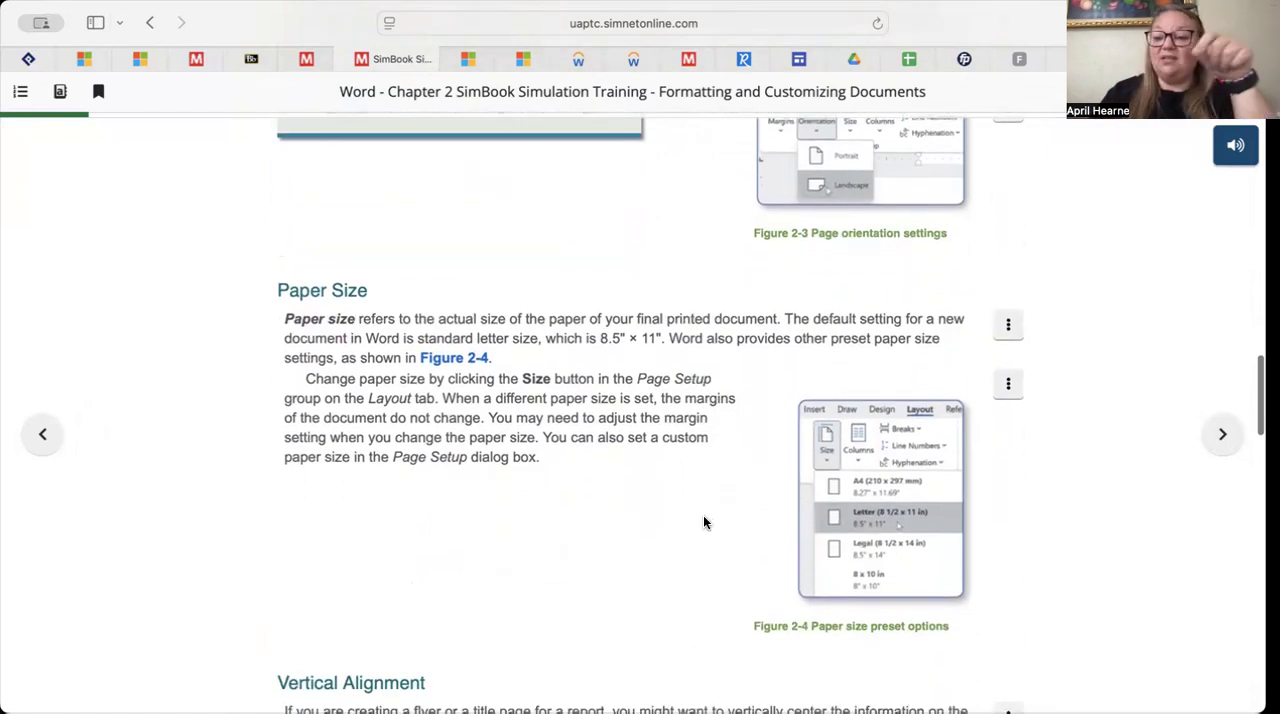
scroll(704, 521, "down", 7)
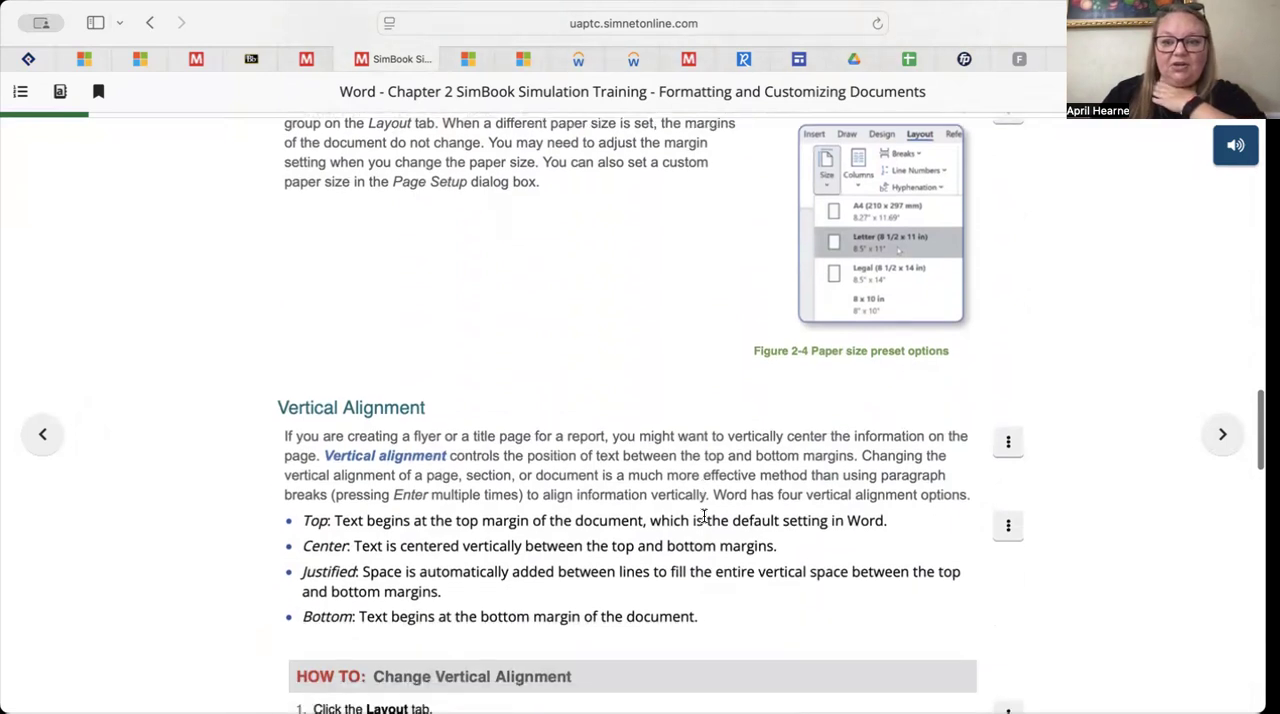
scroll(703, 519, "up", 3)
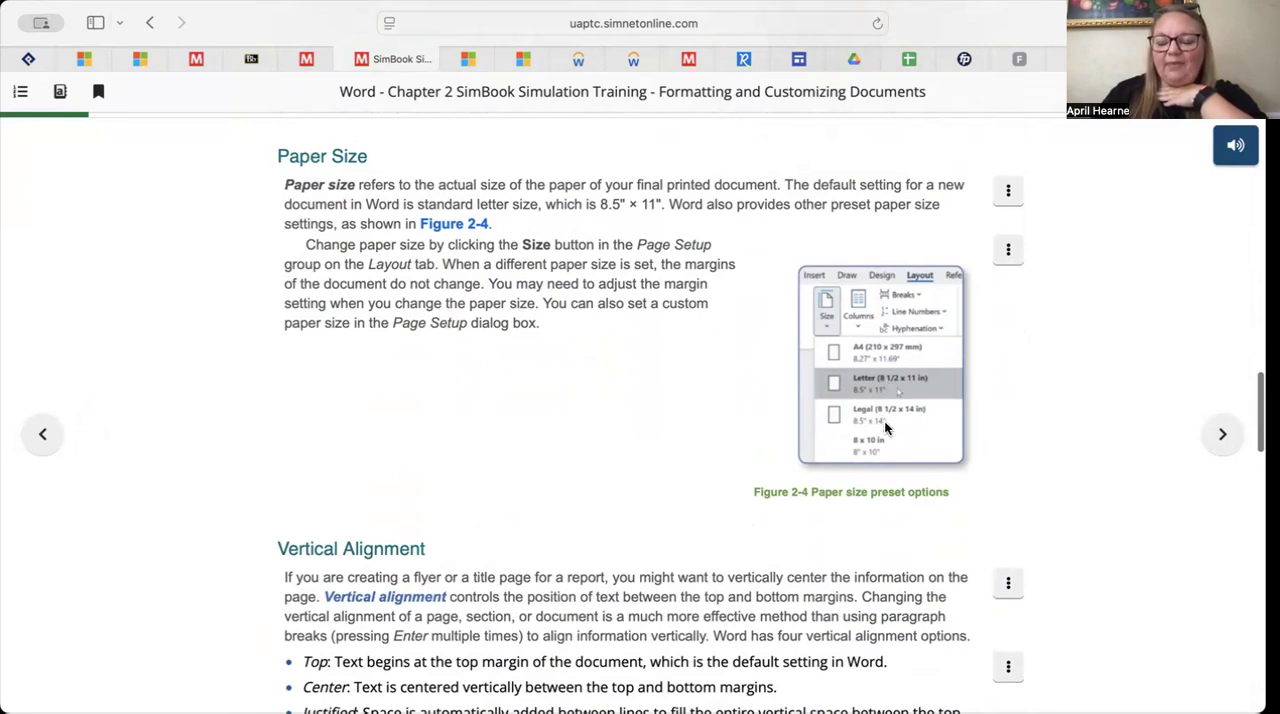
scroll(885, 428, "down", 2)
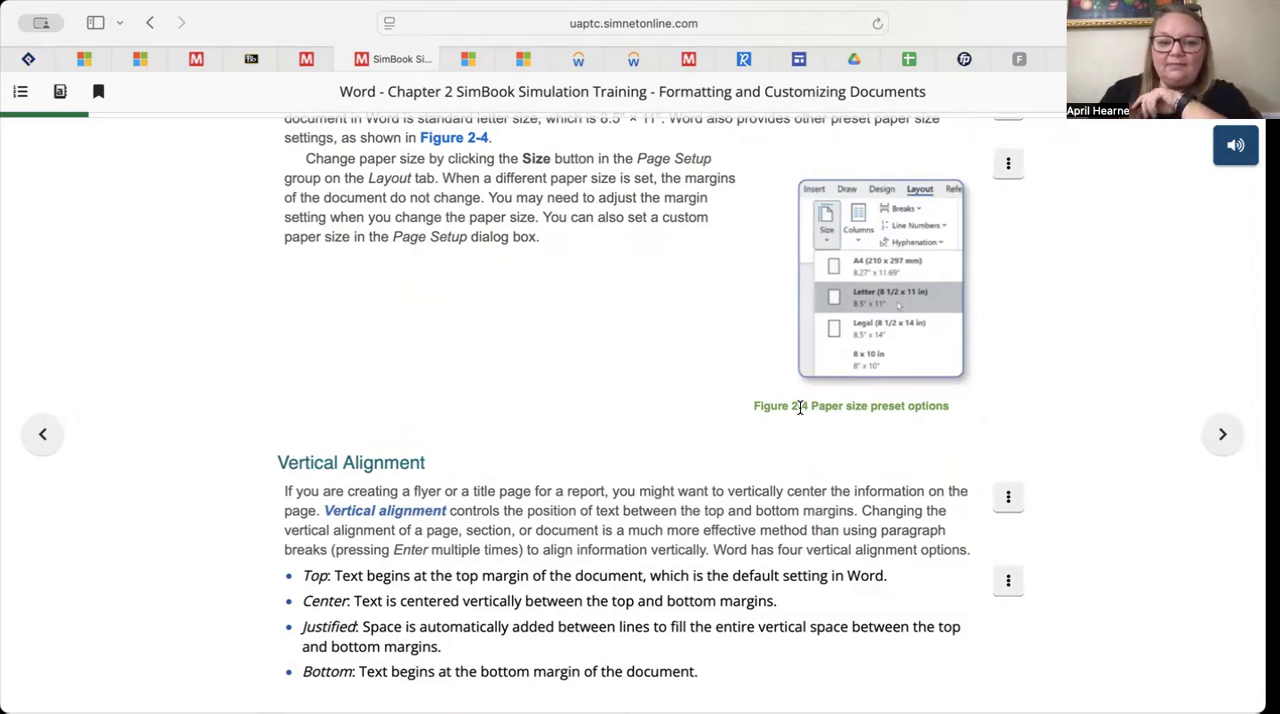
scroll(800, 407, "down", 5)
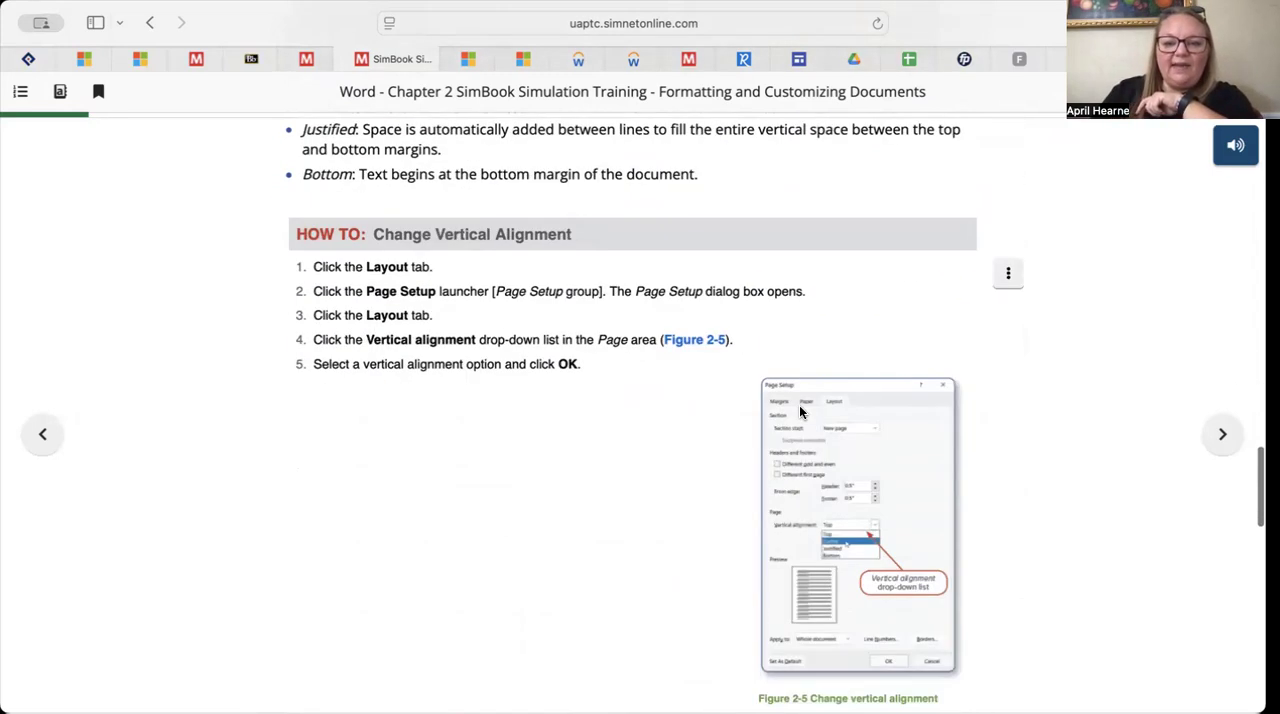
scroll(800, 410, "down", 2)
scroll(630, 415, "up", 5)
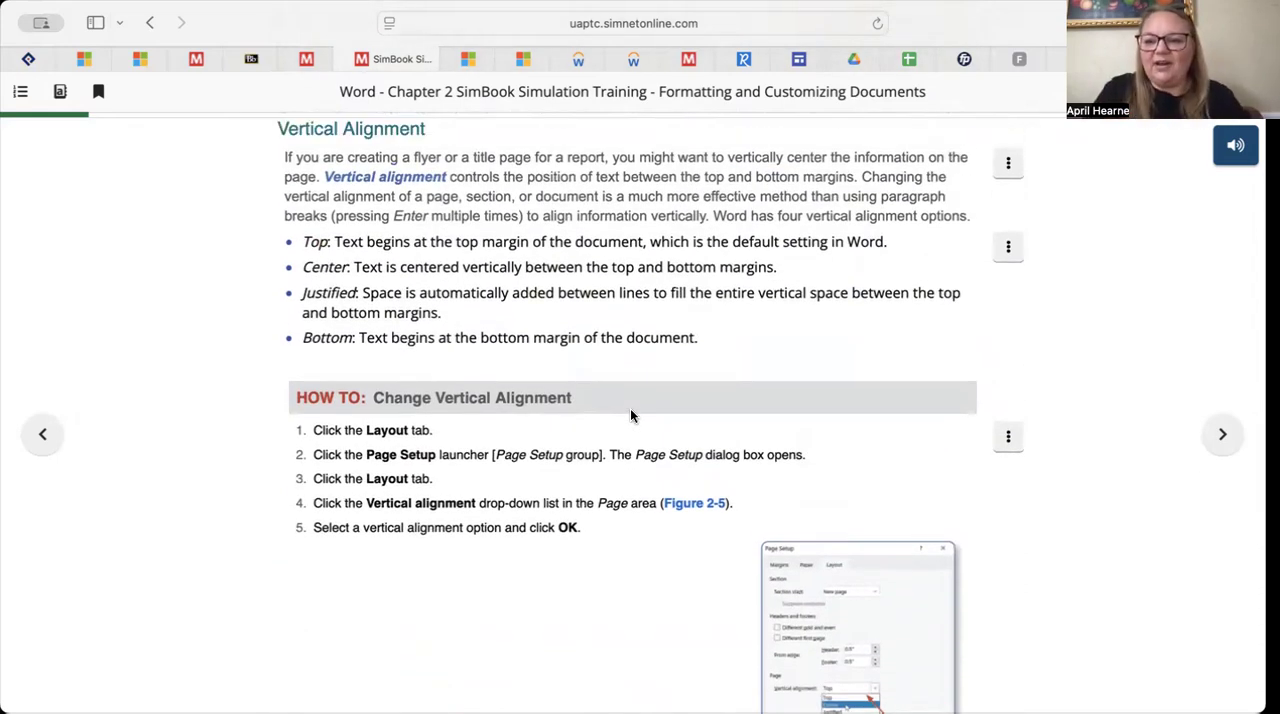
scroll(630, 415, "down", 2)
scroll(630, 413, "down", 2)
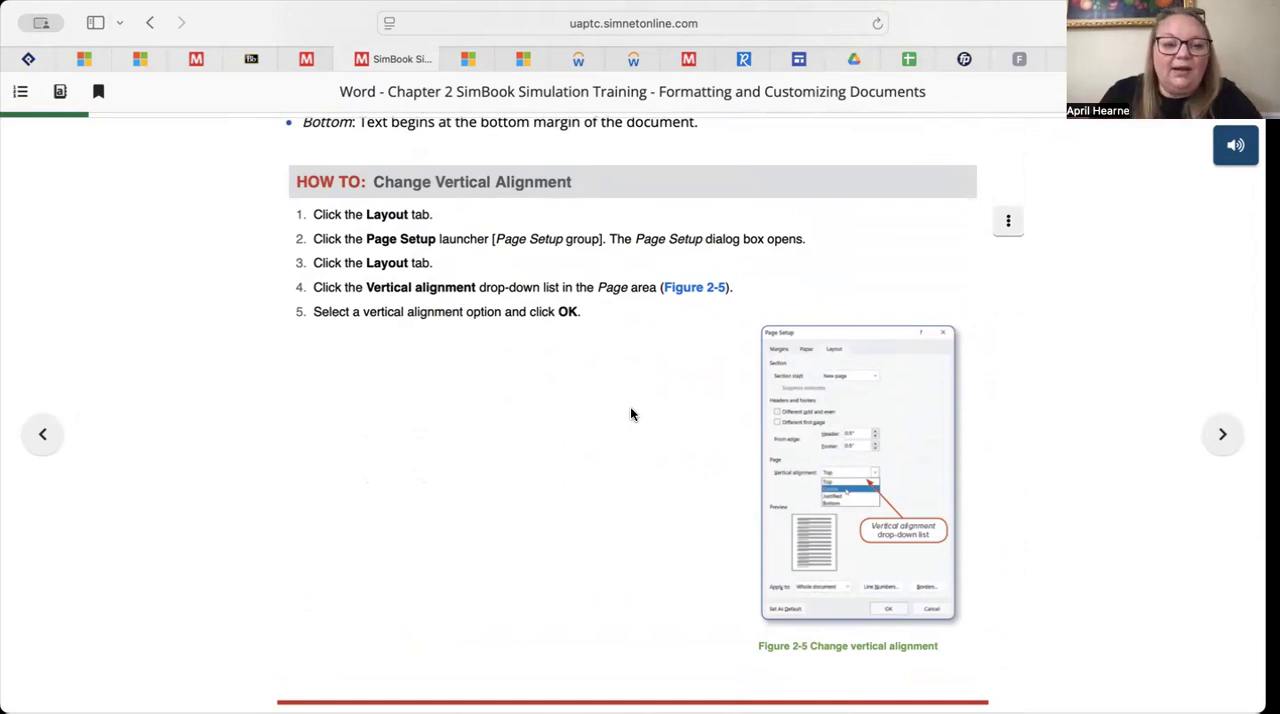
Find the Use the Ruler topic below the vertical alignment instructions and launch its Let Me Try exercise
scroll(630, 414, "down", 3)
scroll(630, 414, "up", 2)
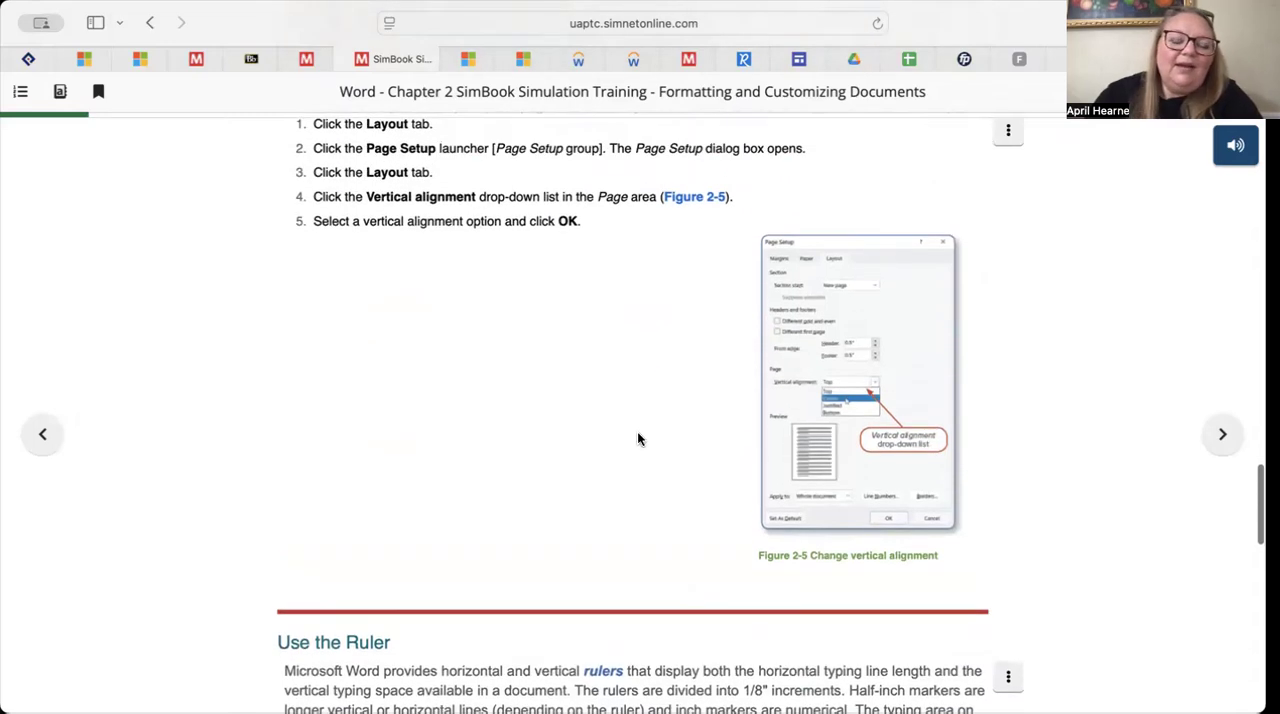
scroll(640, 440, "up", 2)
scroll(645, 444, "down", 3)
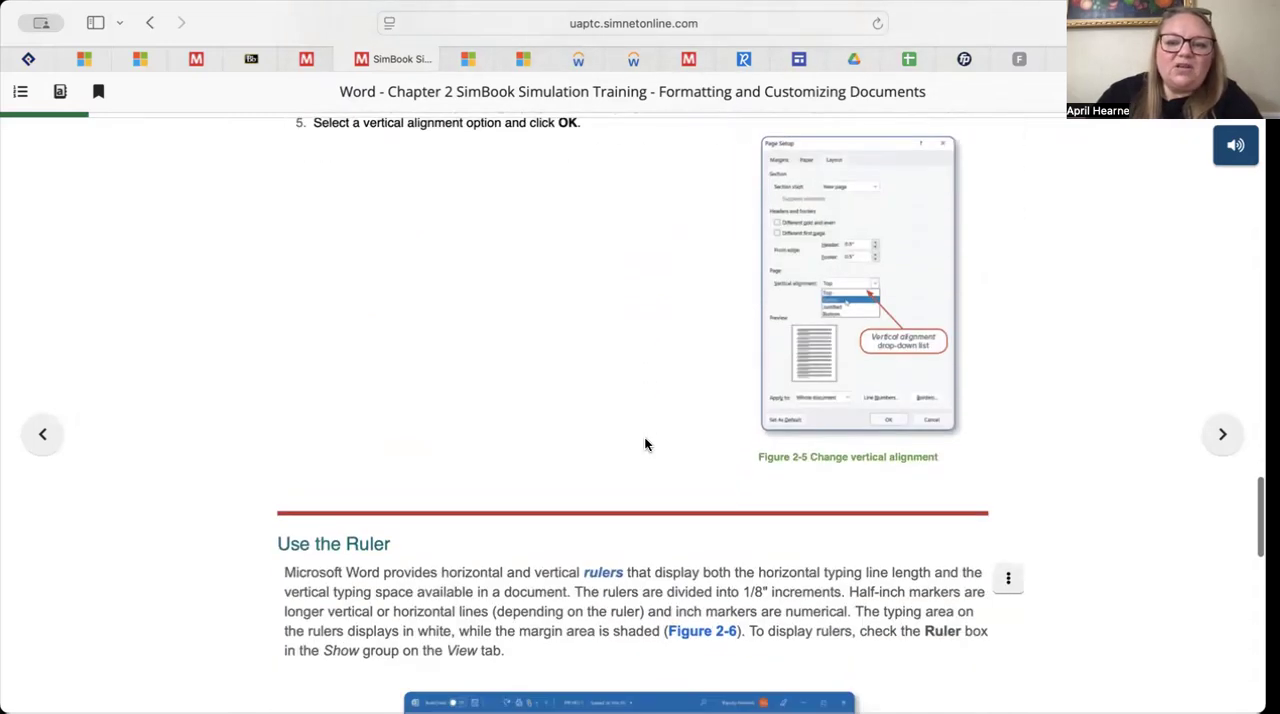
scroll(645, 444, "down", 8)
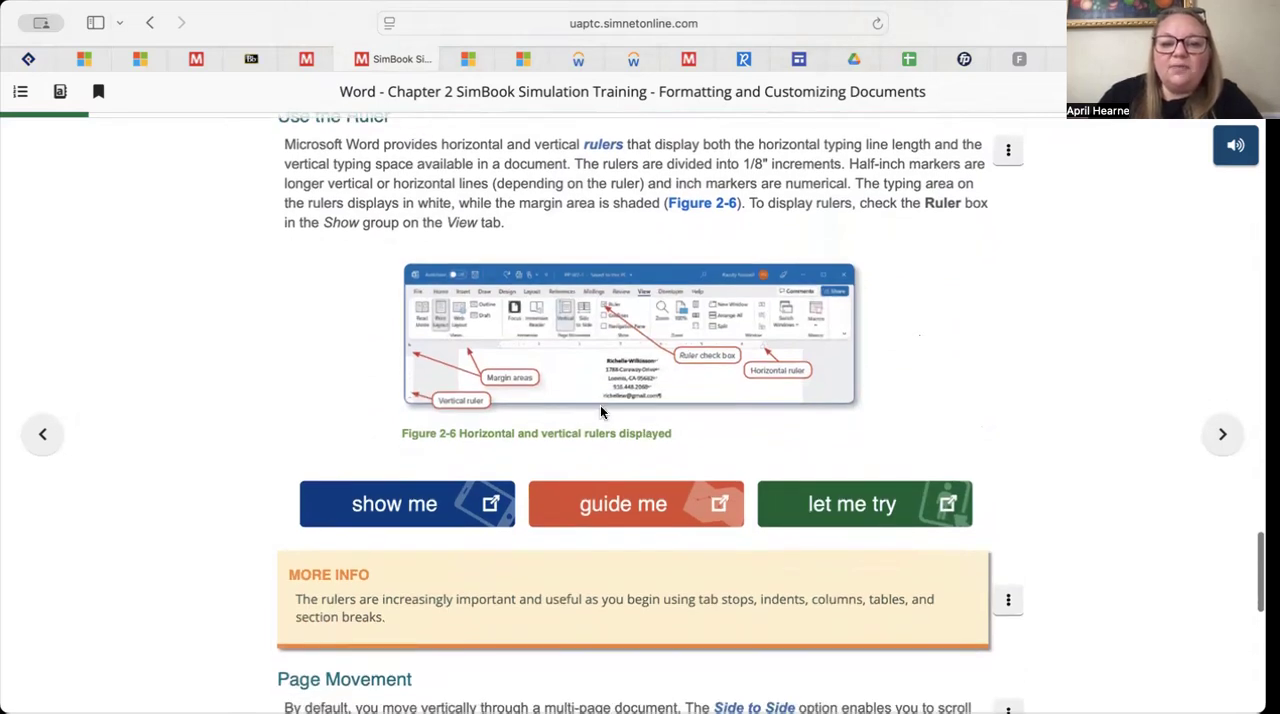
left_click(840, 516)
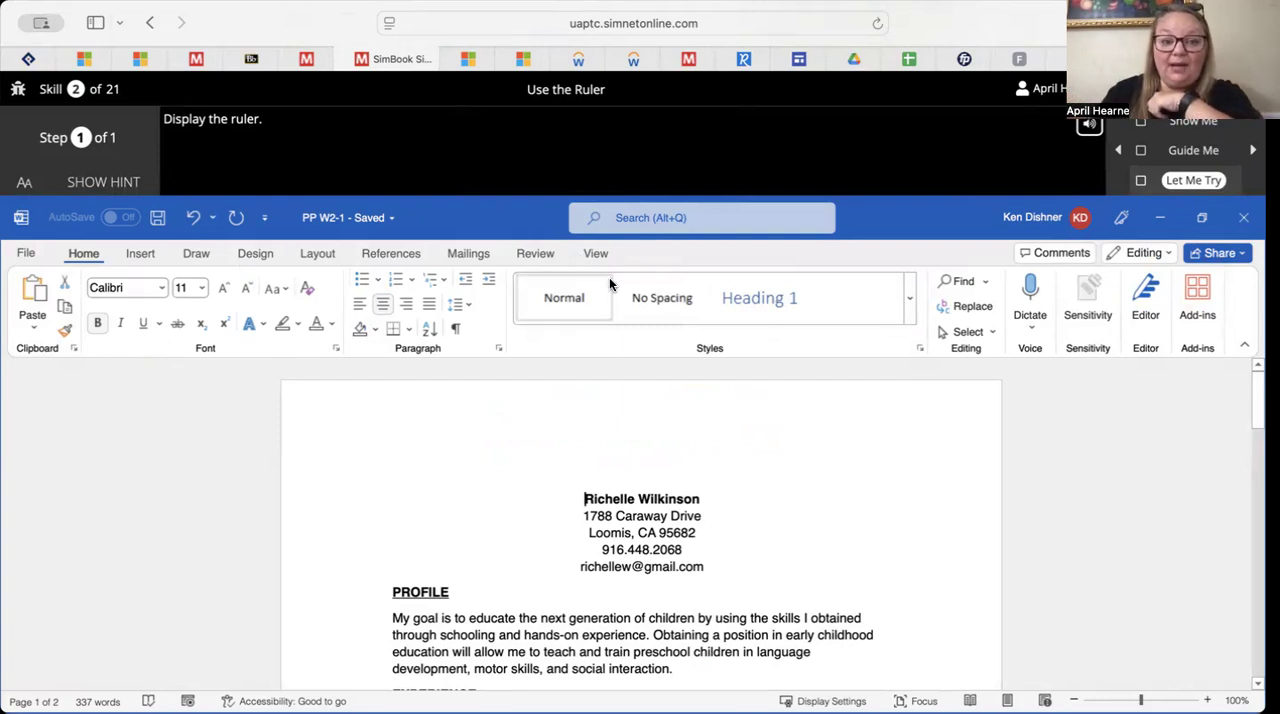
Display the ruler in the practice document and close the Let Me Try exercise
left_click(597, 254)
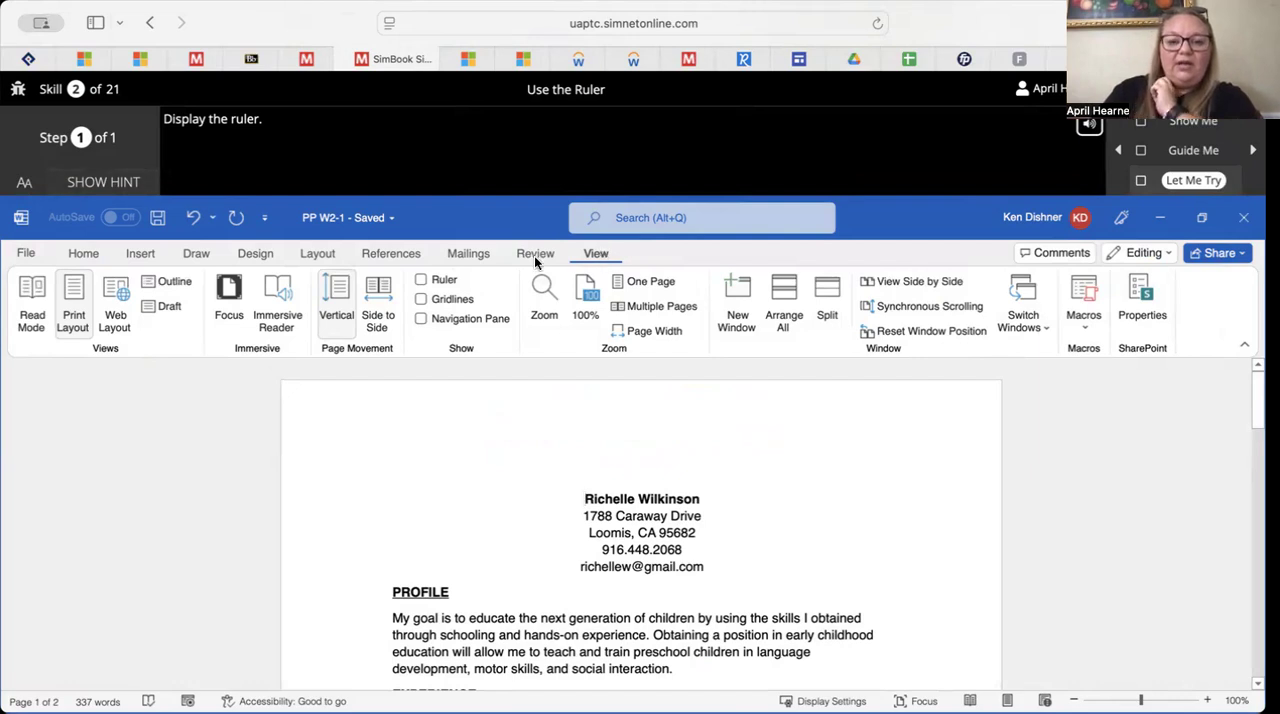
left_click(424, 279)
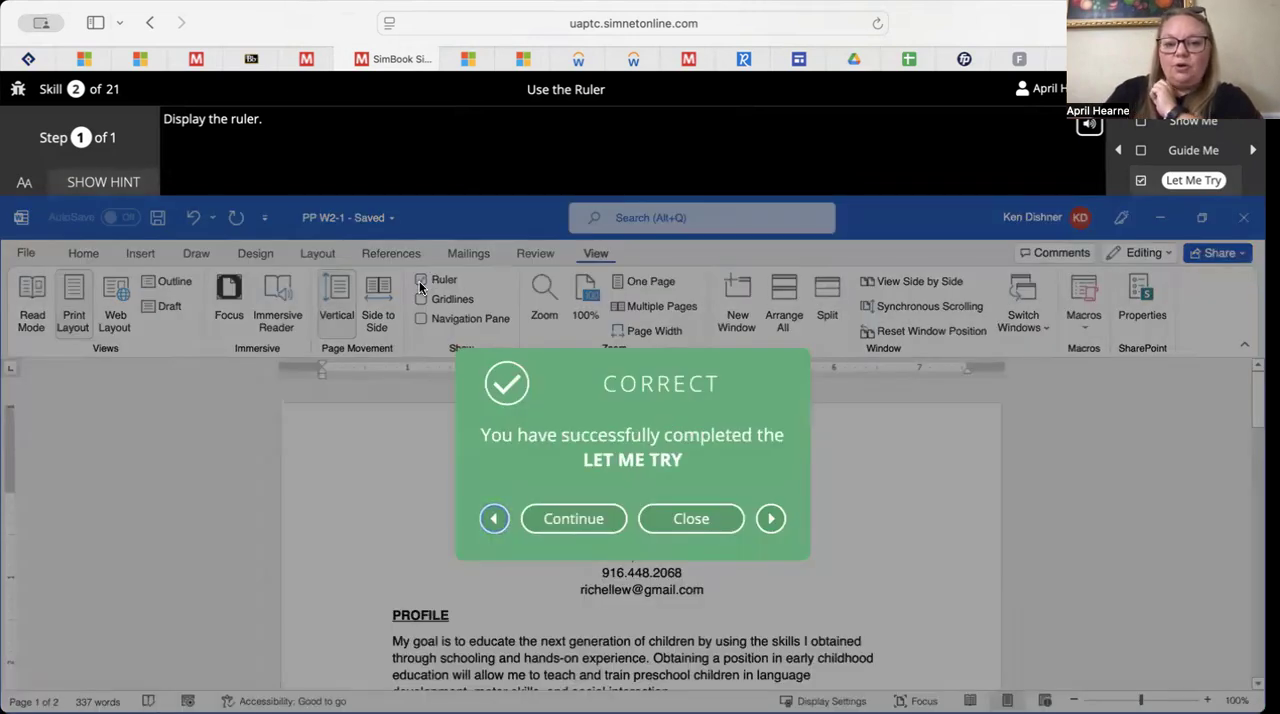
left_click(692, 518)
Launch the Let Me Try exercise in the Use Side to Side Page Movement instructions
scroll(691, 506, "down", 3)
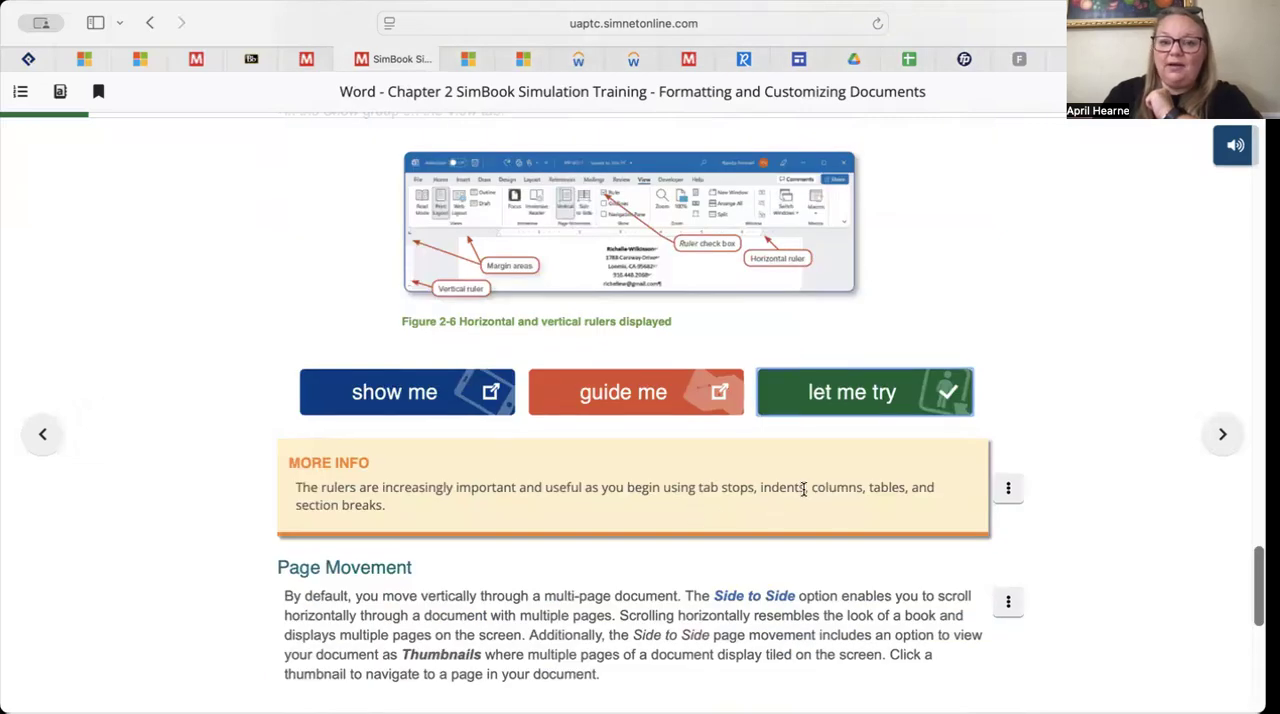
scroll(803, 495, "up", 2)
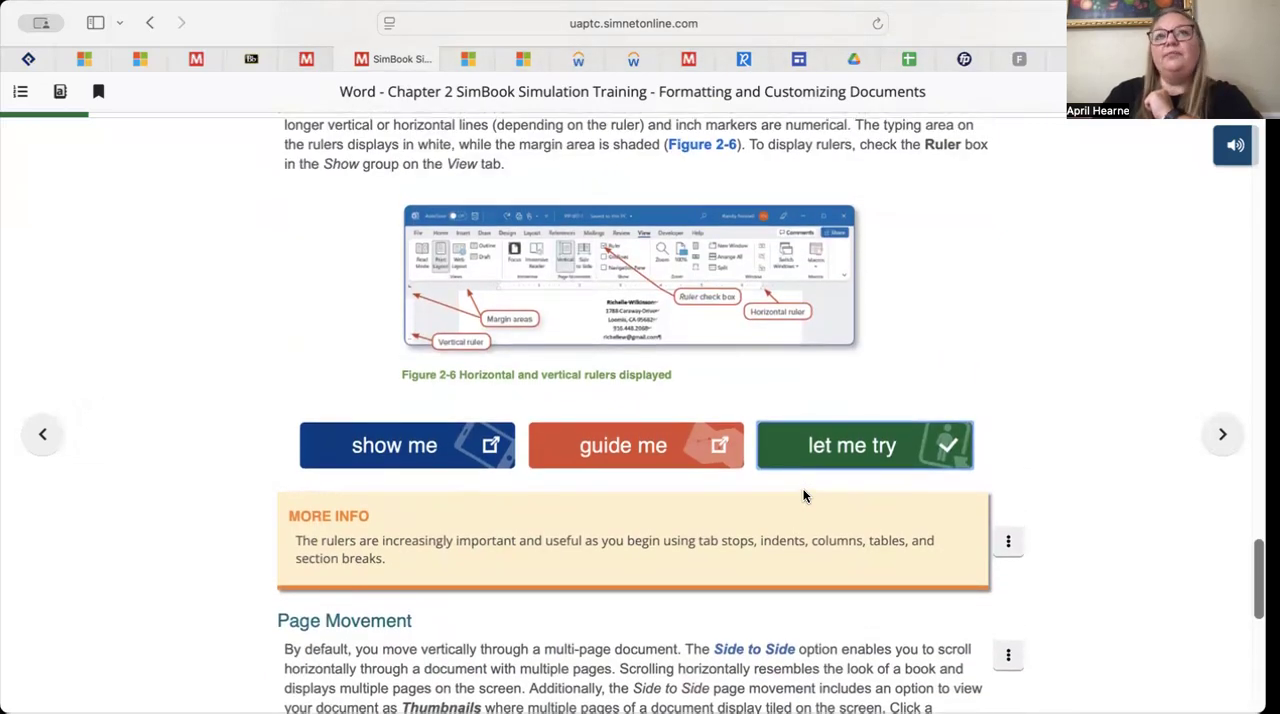
scroll(803, 495, "down", 2)
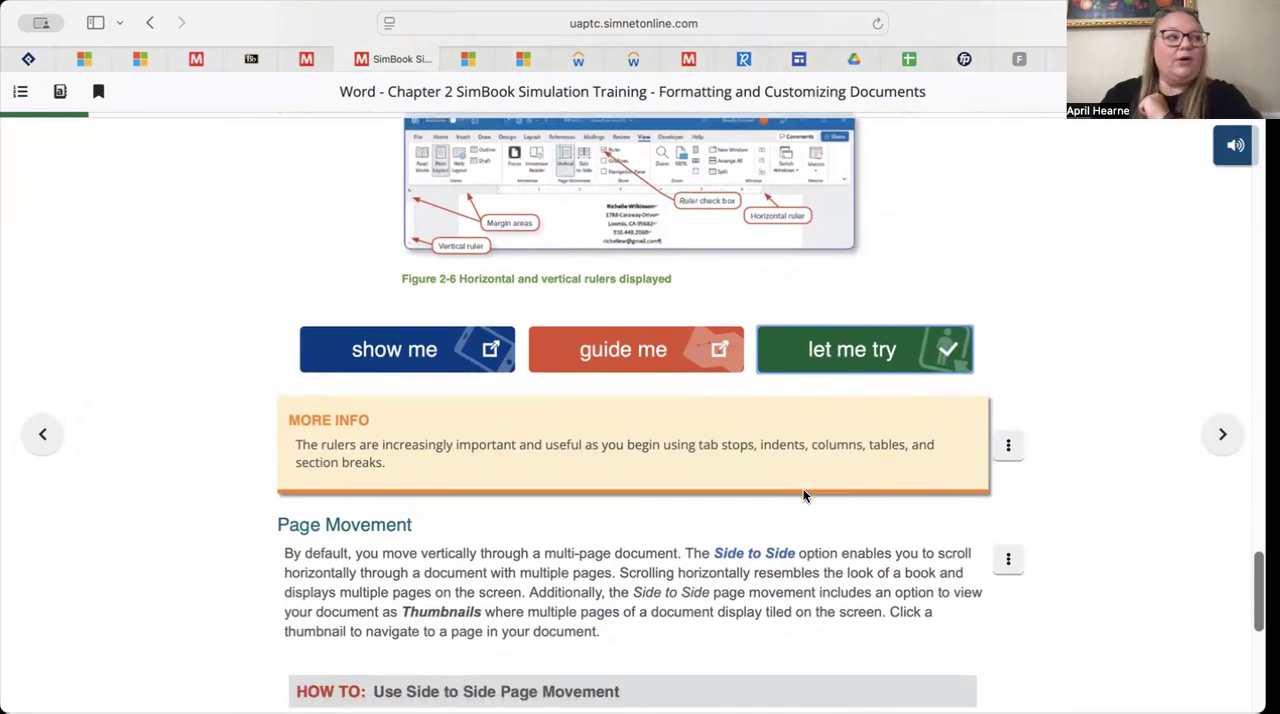
scroll(803, 495, "down", 4)
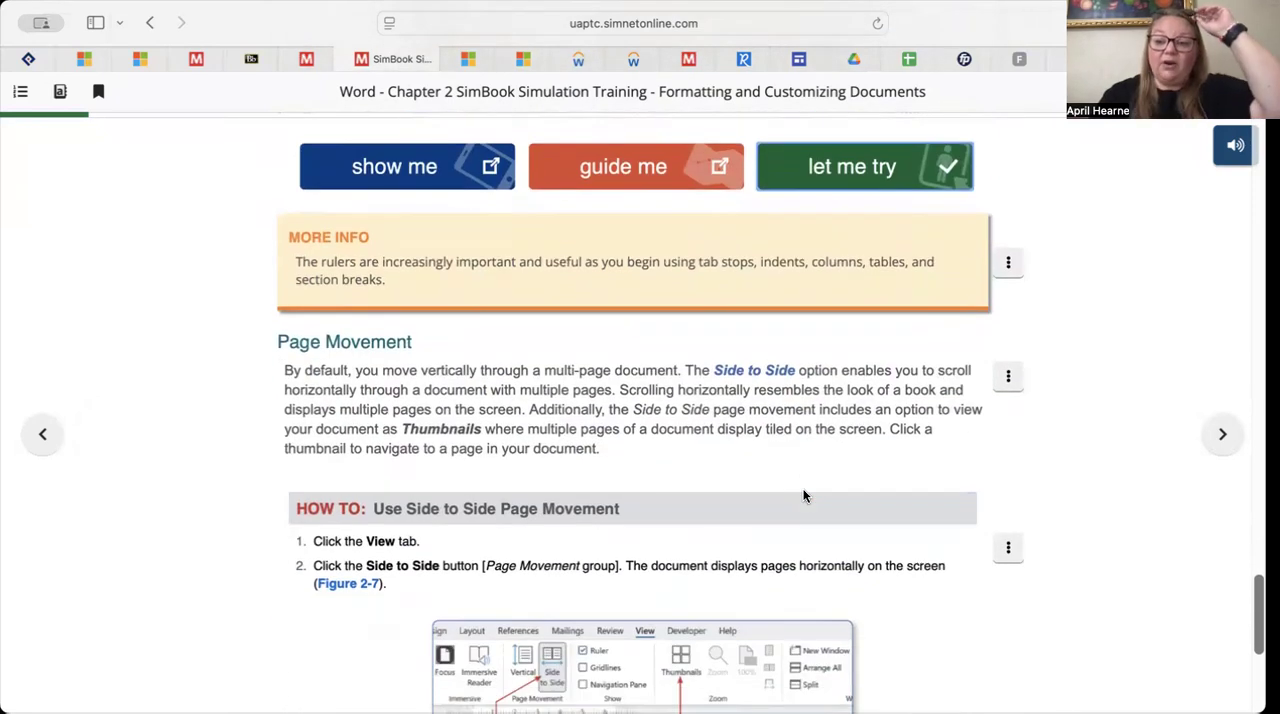
scroll(803, 495, "down", 6)
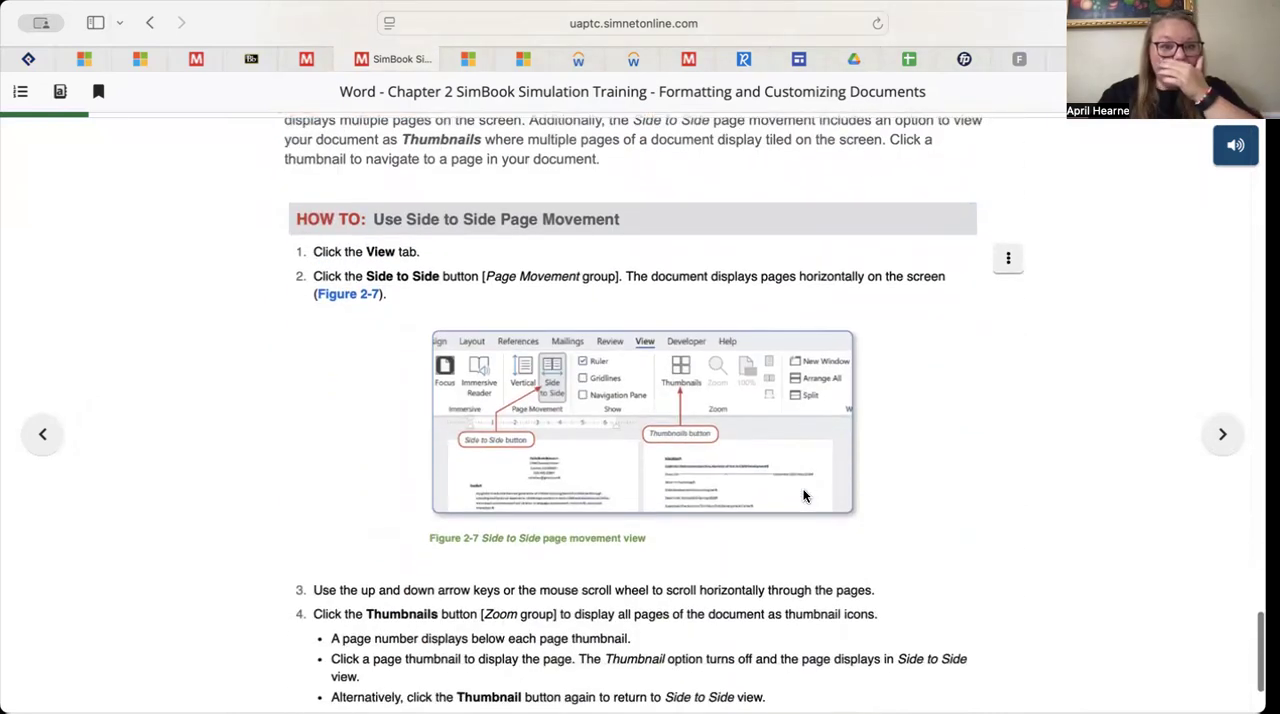
scroll(803, 495, "down", 3)
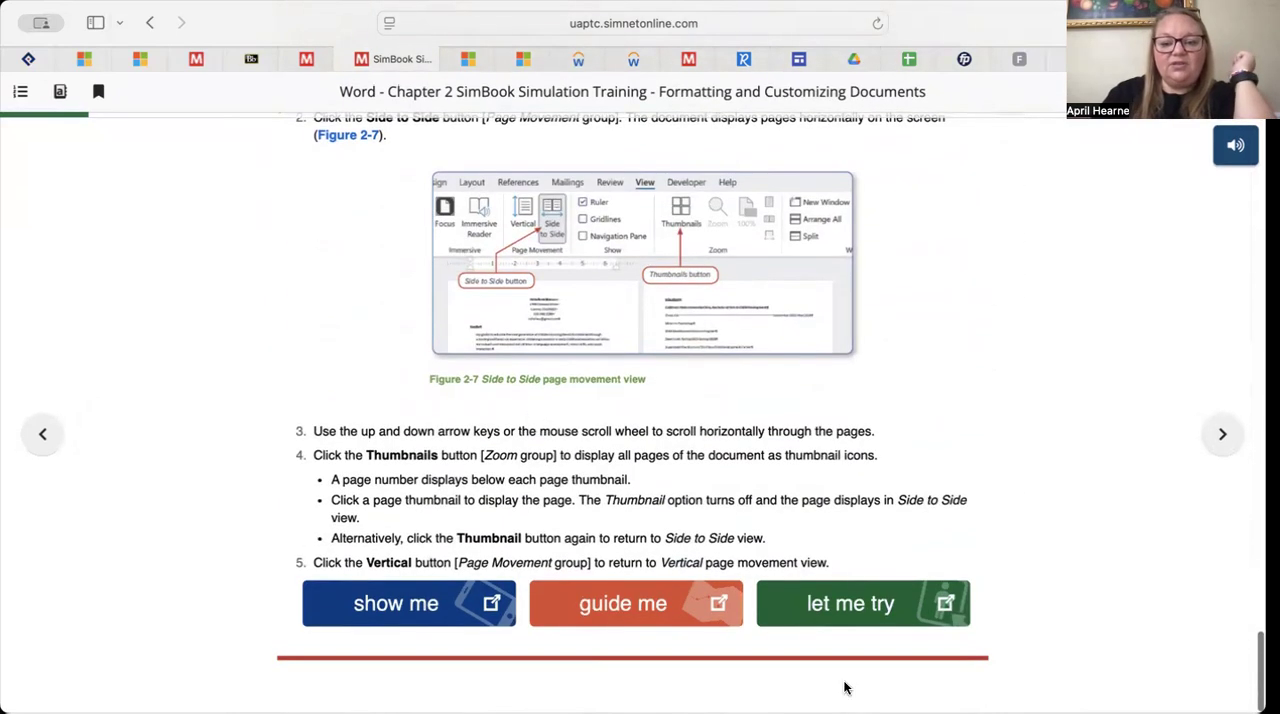
left_click(847, 593)
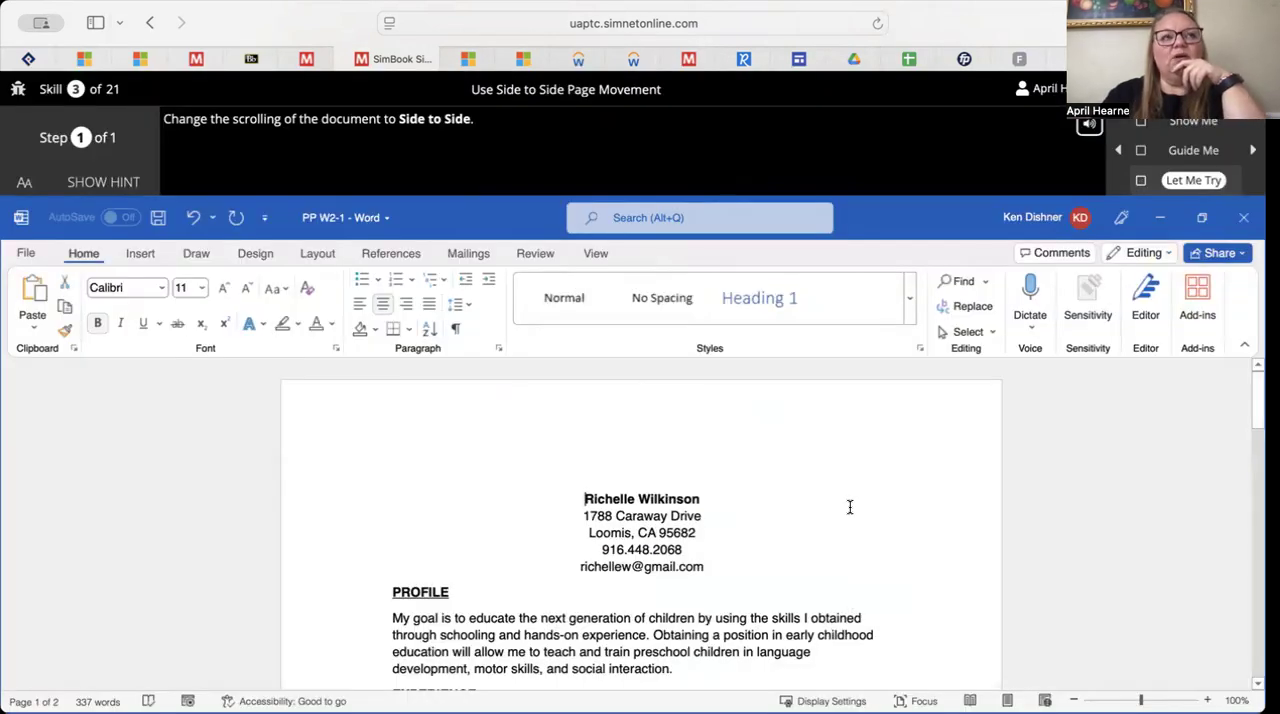
Change the practice document's page movement to Side to Side and close the Let Me Try exercise
scroll(849, 507, "down", 3)
scroll(849, 507, "up", 3)
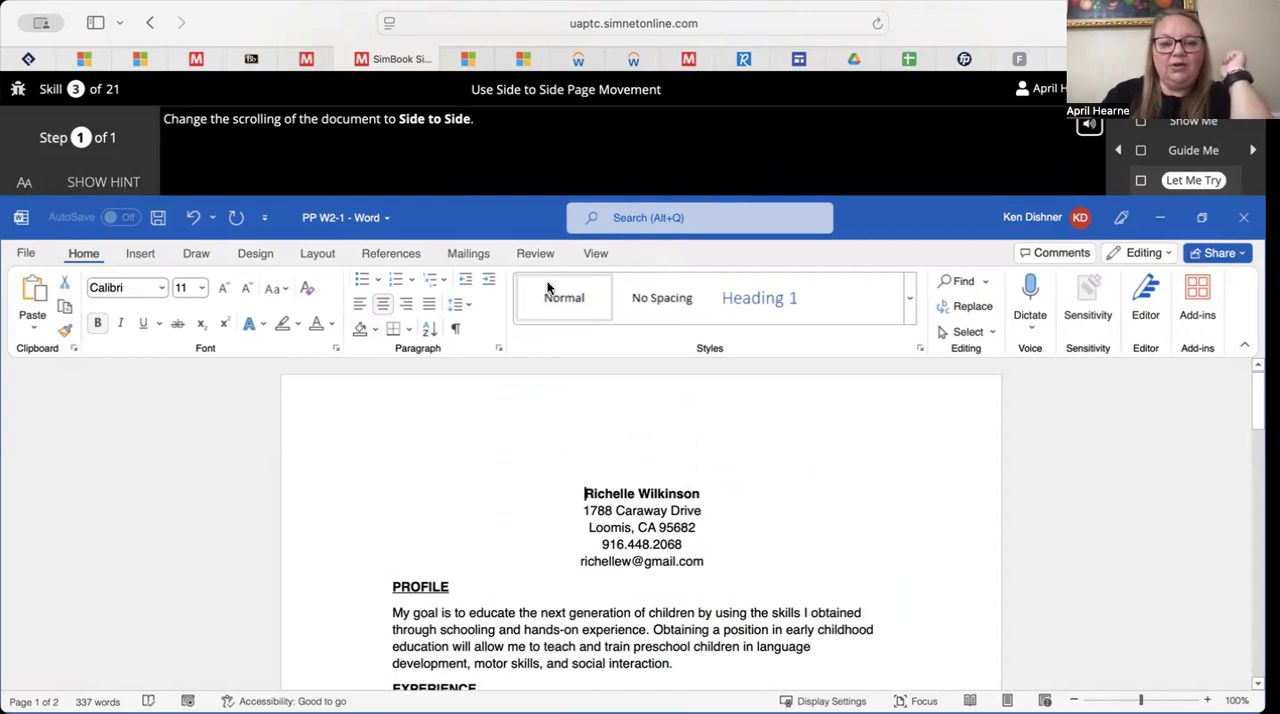
left_click(596, 254)
left_click(378, 300)
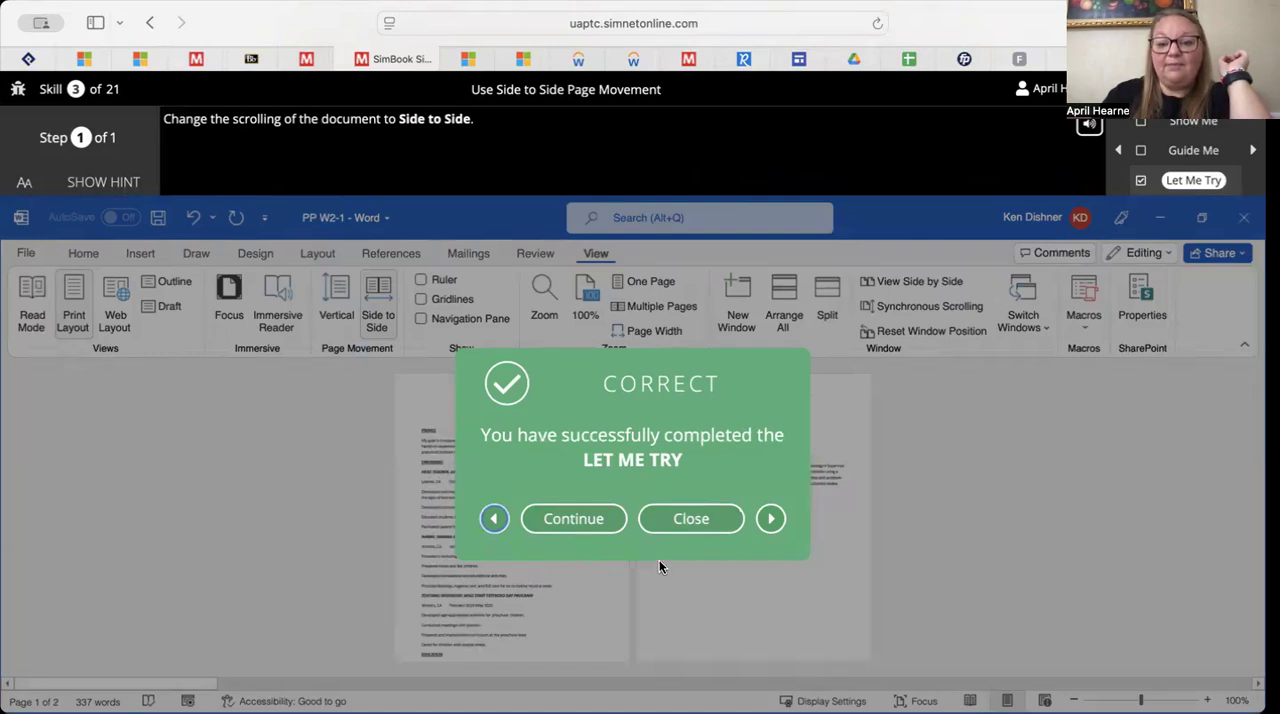
left_click(691, 519)
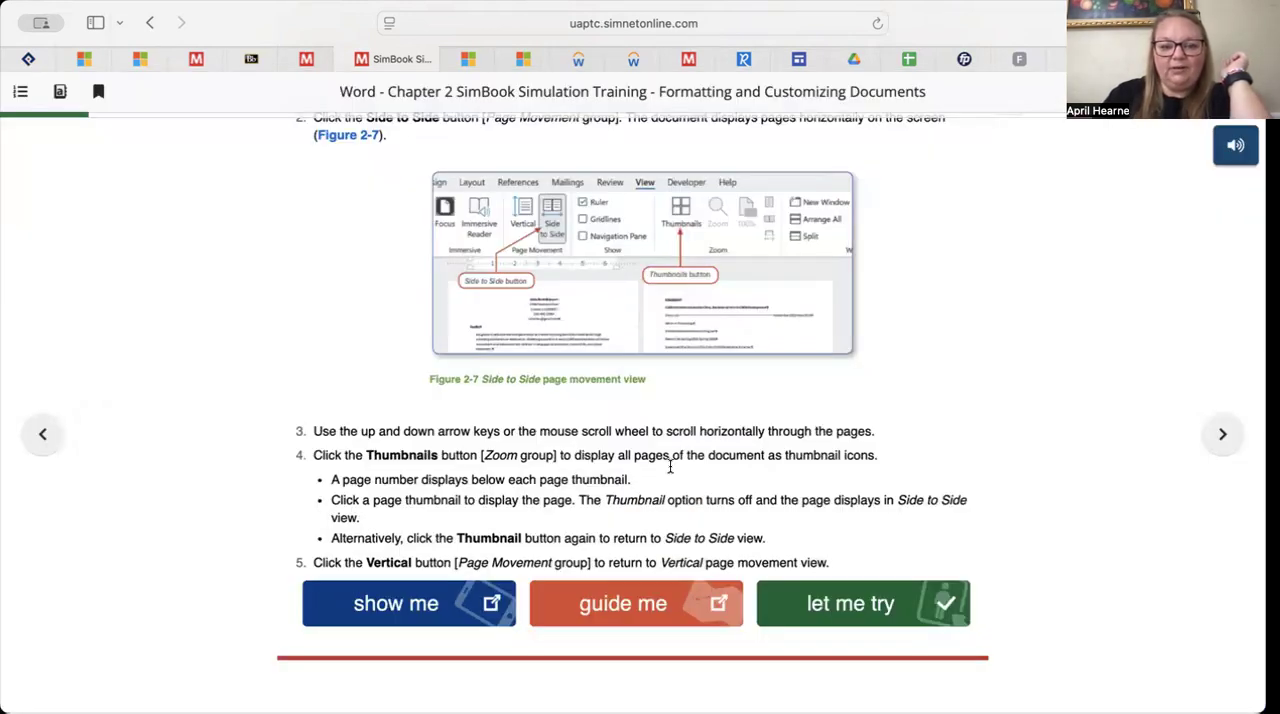
Advance to the next SimBook section and review the tab stop types and the instructions for setting a tab stop using the Tabs dialog box
left_click(1222, 434)
scroll(707, 476, "down", 1)
scroll(707, 476, "up", 1)
scroll(707, 476, "down", 2)
scroll(707, 480, "down", 3)
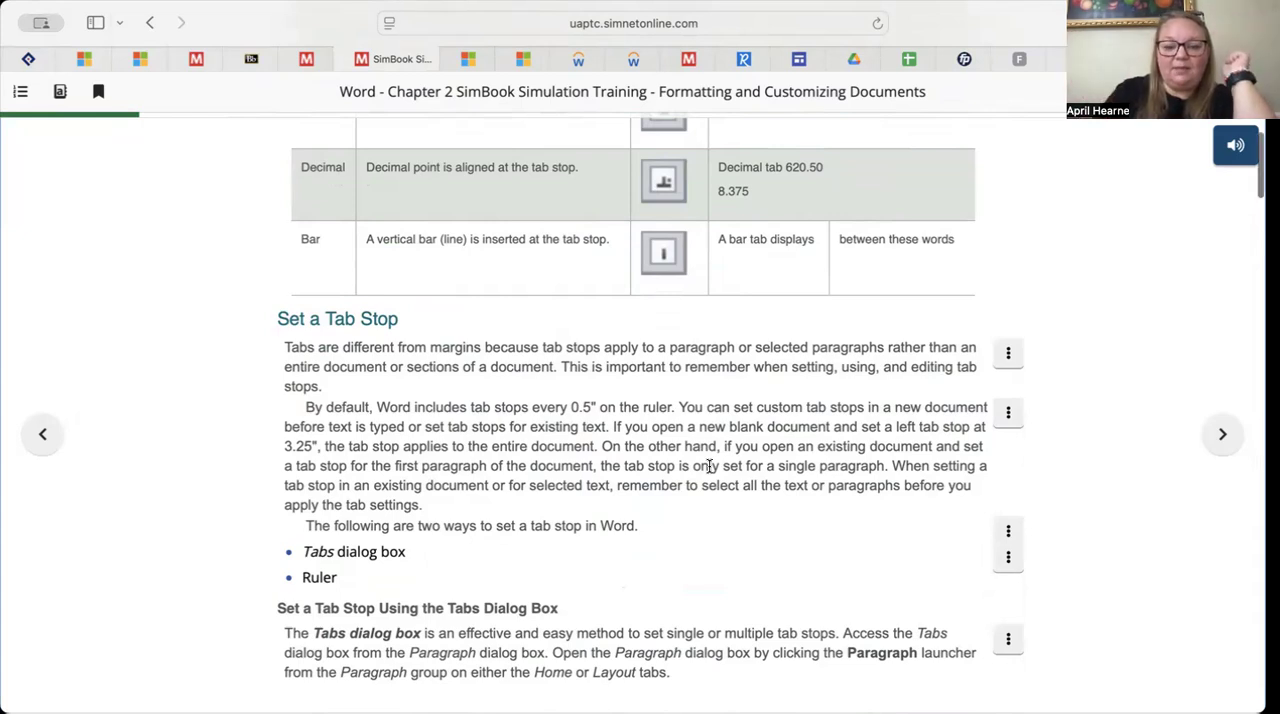
scroll(709, 466, "down", 4)
scroll(709, 466, "down", 1)
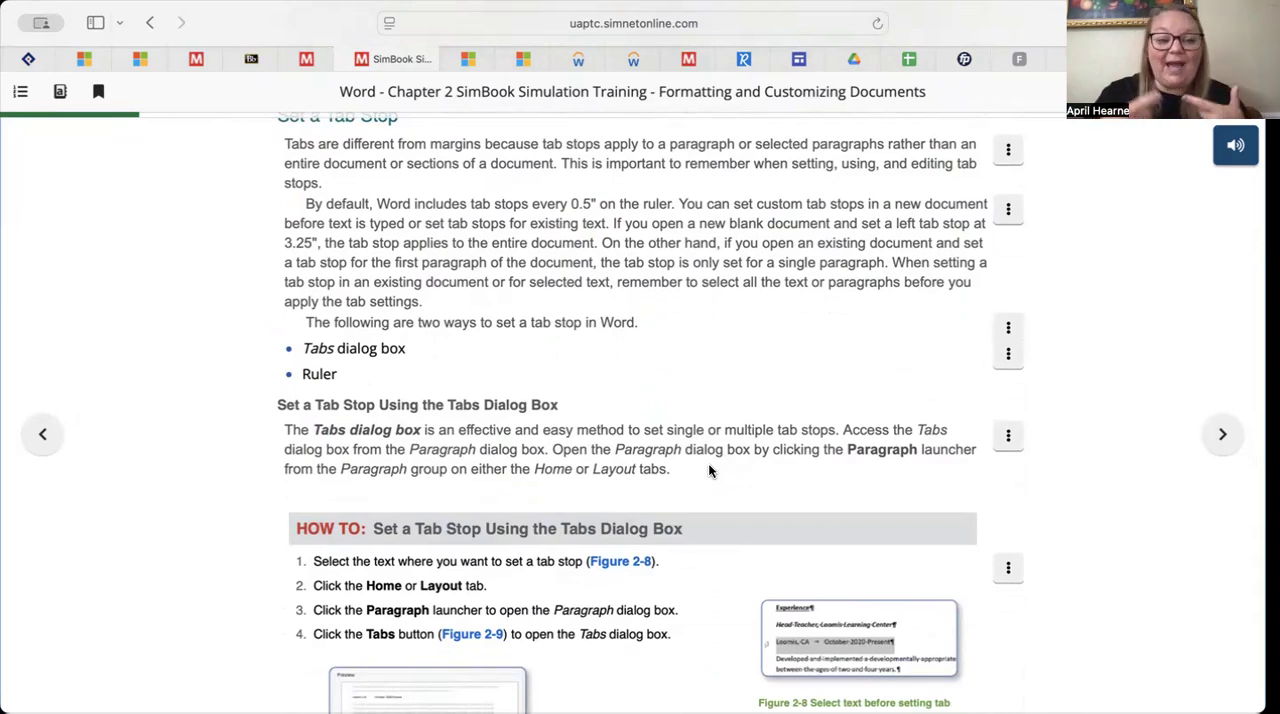
scroll(709, 470, "down", 9)
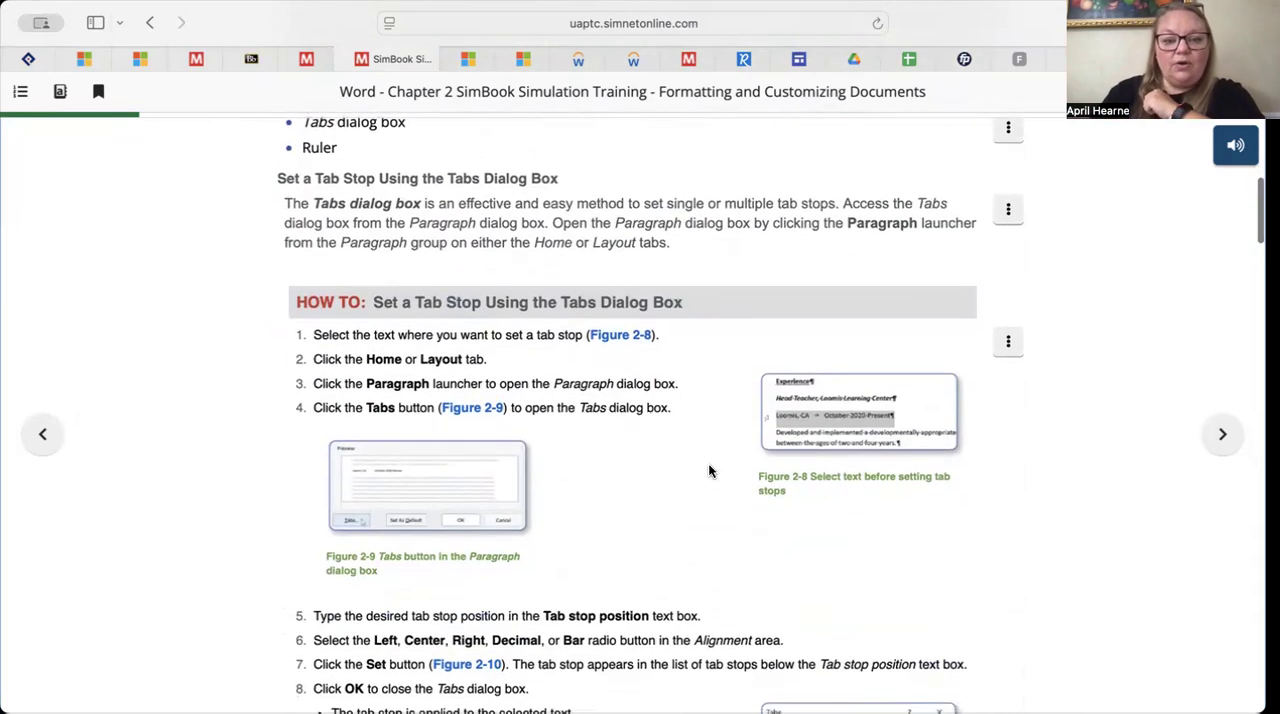
scroll(710, 470, "down", 4)
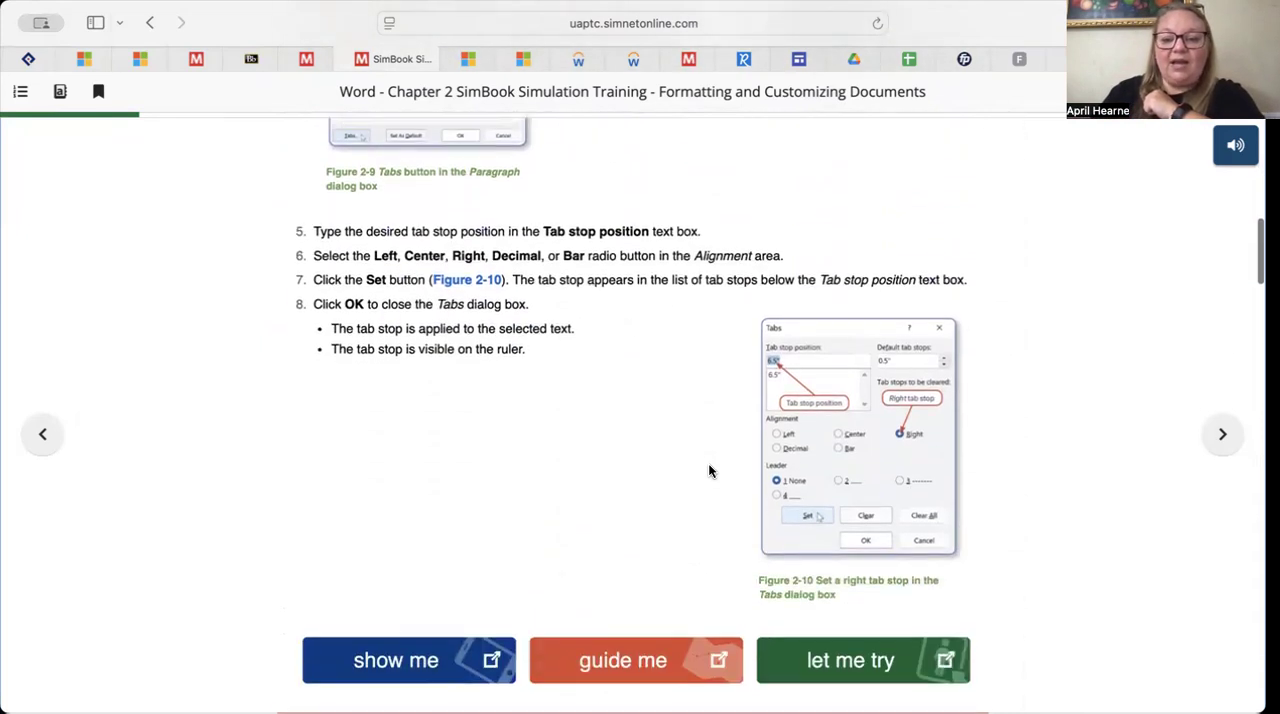
scroll(709, 471, "down", 2)
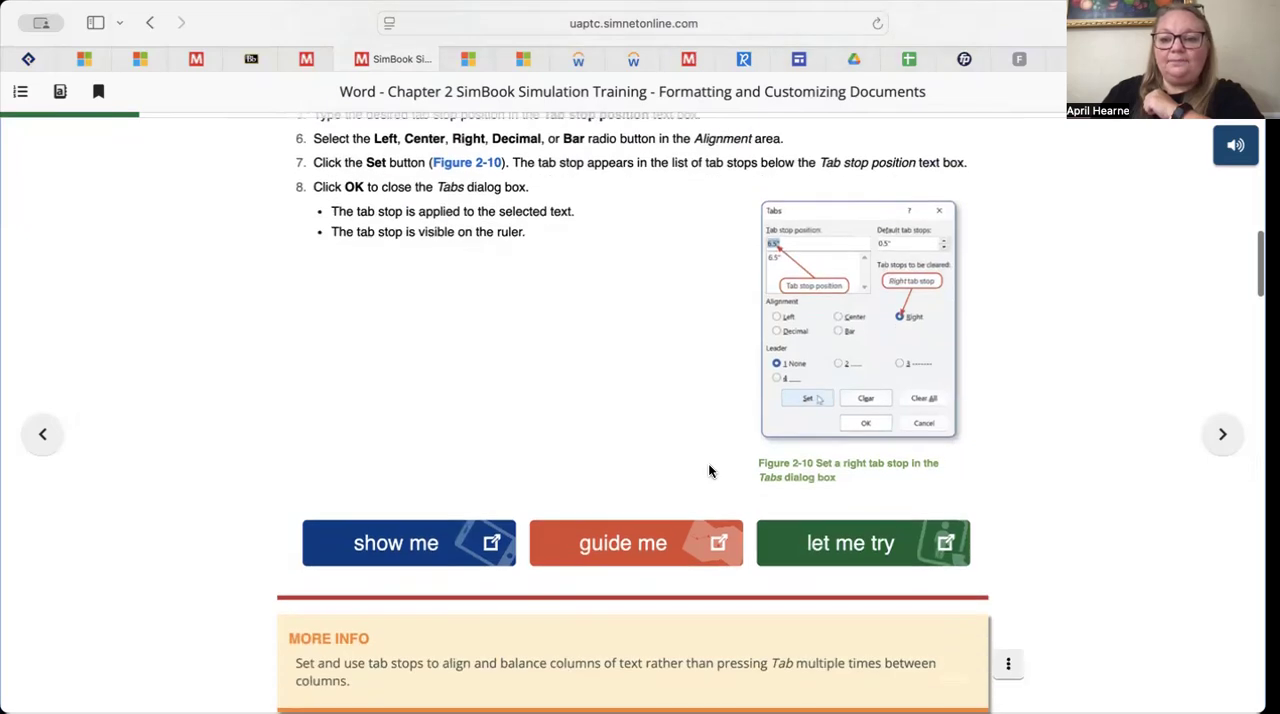
Play the Show Me demonstration on setting a tab stop using the Tabs dialog box through to the end and close it
left_click(465, 548)
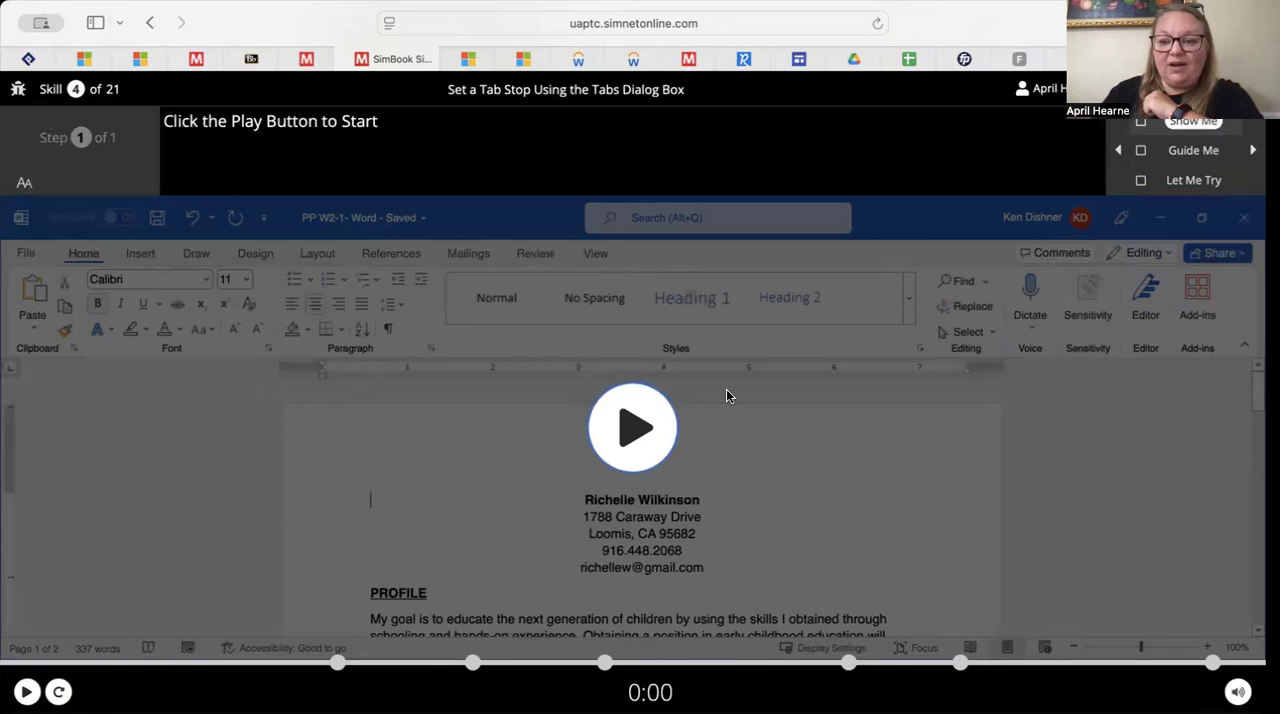
left_click(627, 429)
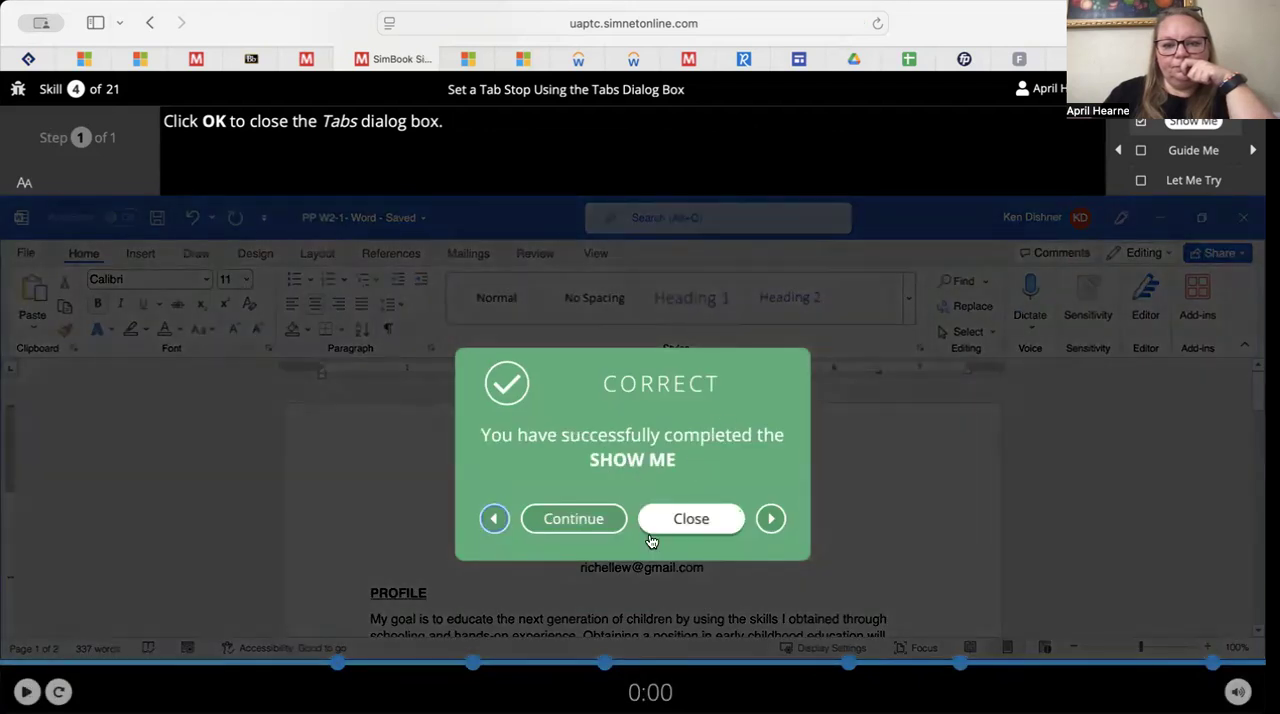
left_click(672, 522)
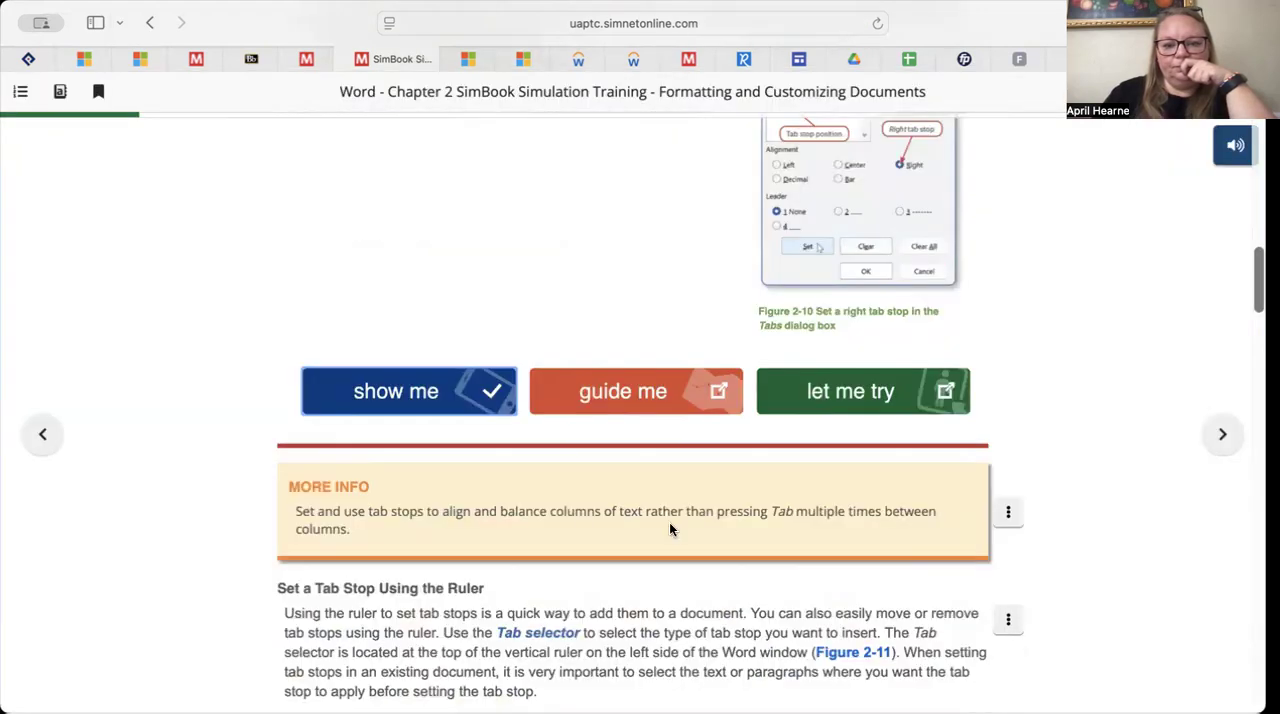
Launch the Tabs dialog box Let Me Try exercise and open the Paragraph and Tabs dialog boxes, advancing to the exercise's third task
left_click(877, 391)
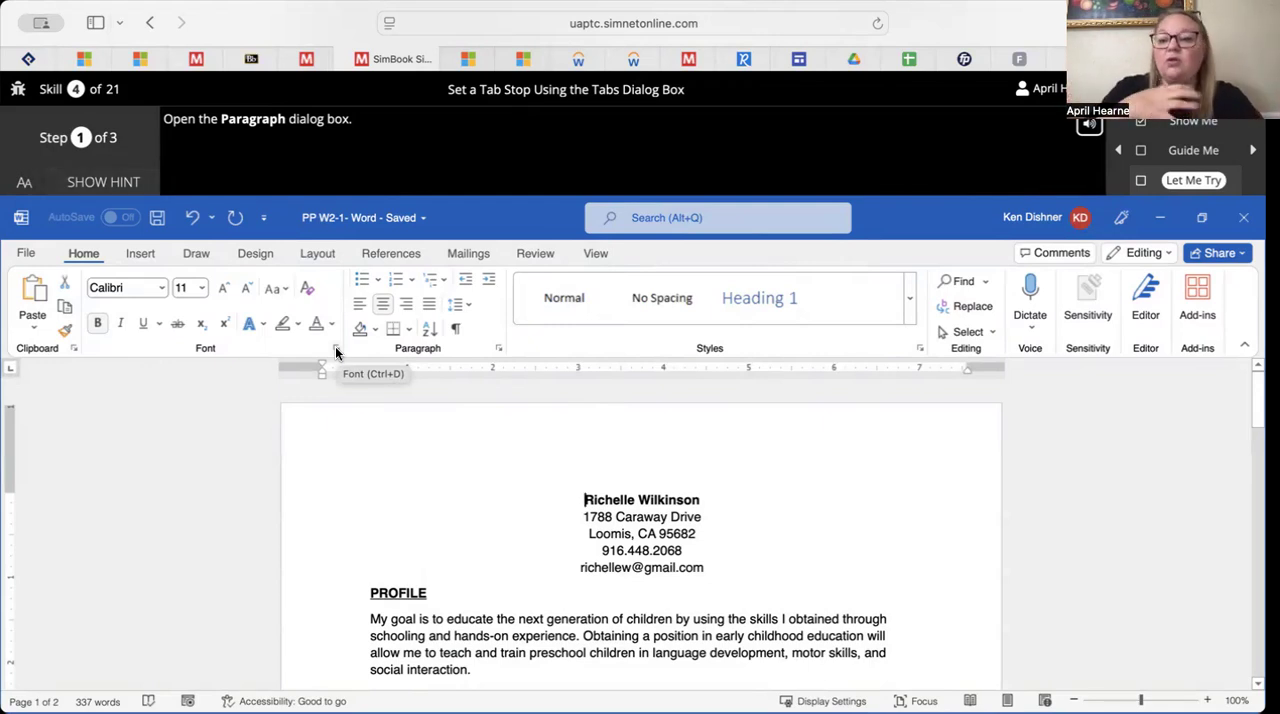
left_click(497, 350)
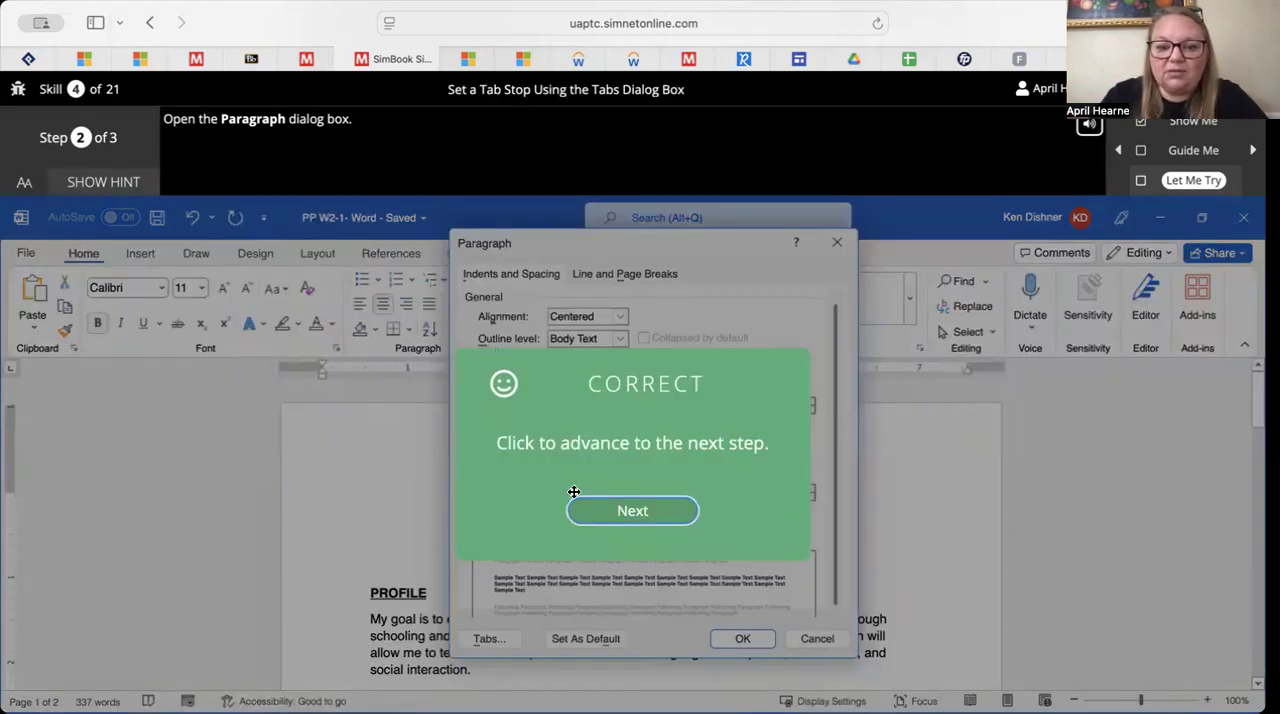
left_click(603, 514)
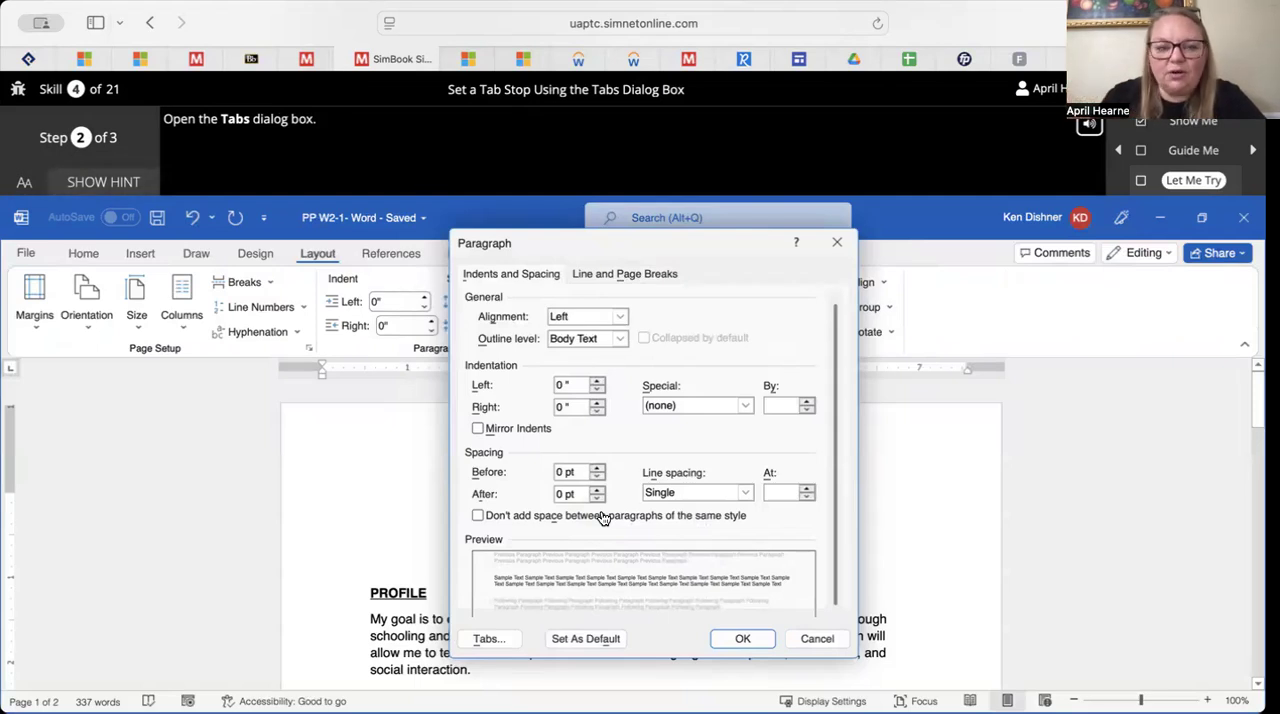
left_click(483, 644)
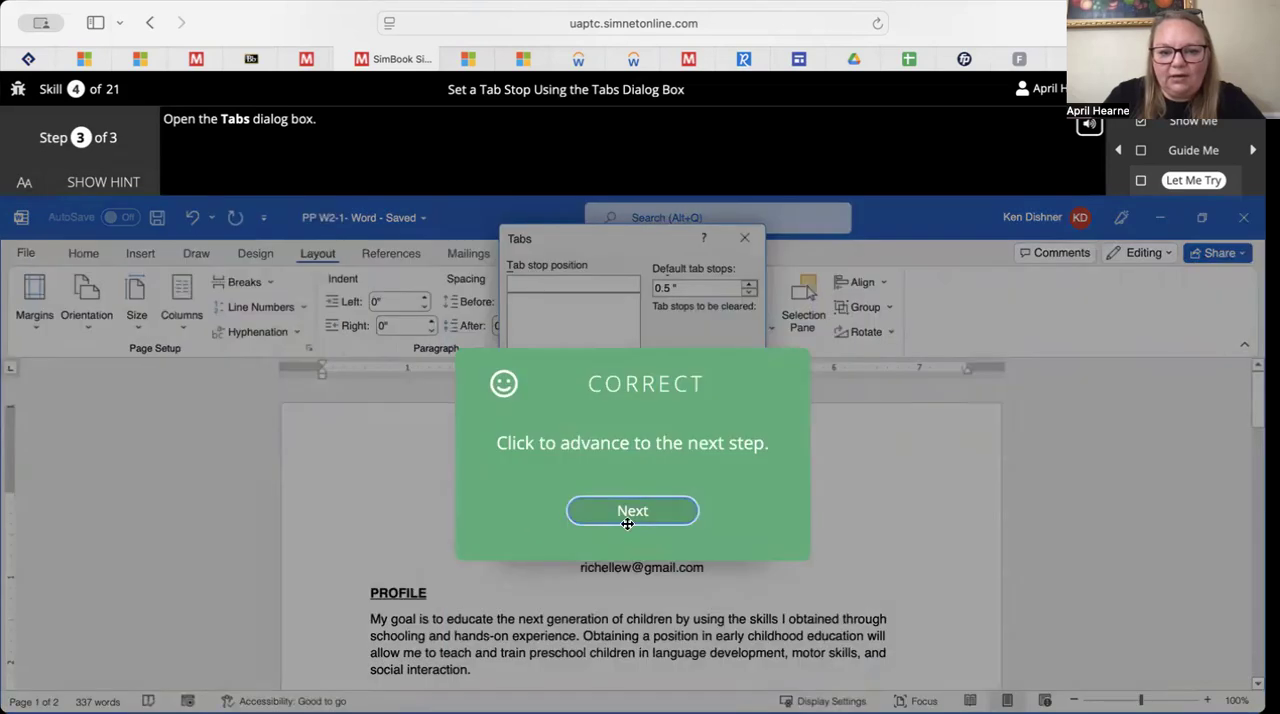
left_click(666, 513)
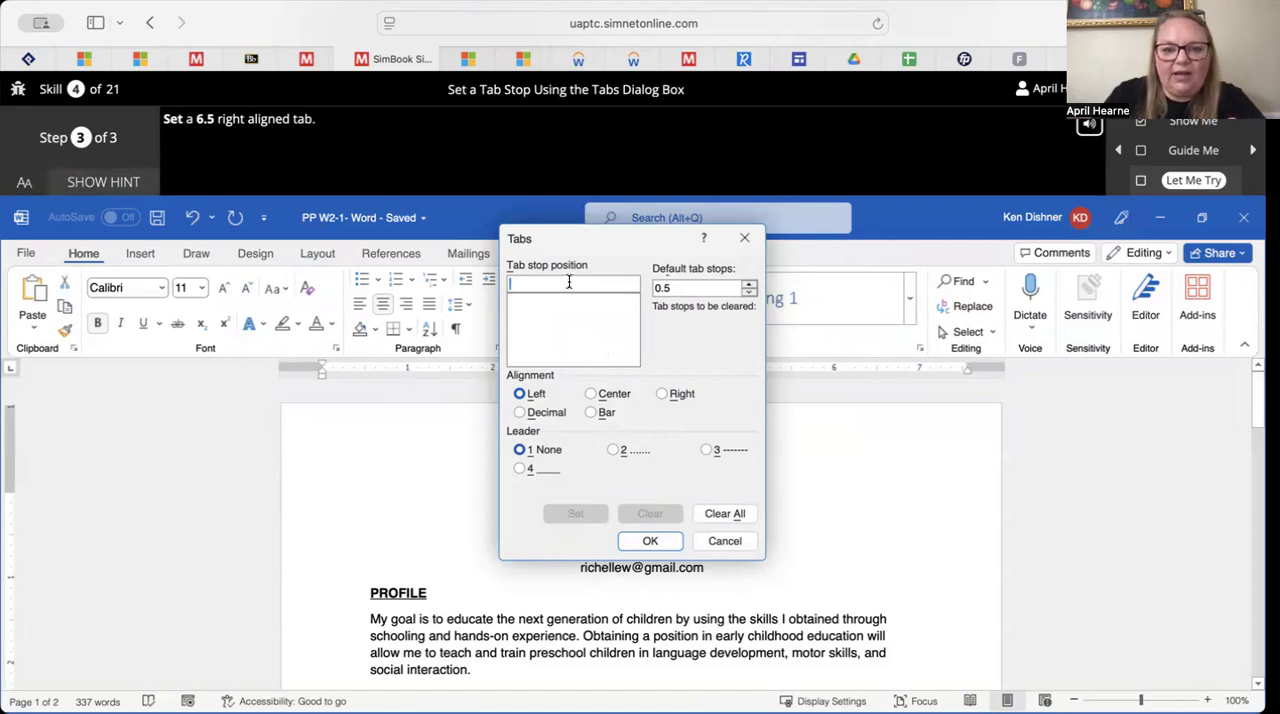
Set a right-aligned tab stop at 6.5, apply it and close the Let Me Try exercise
type("6.5")
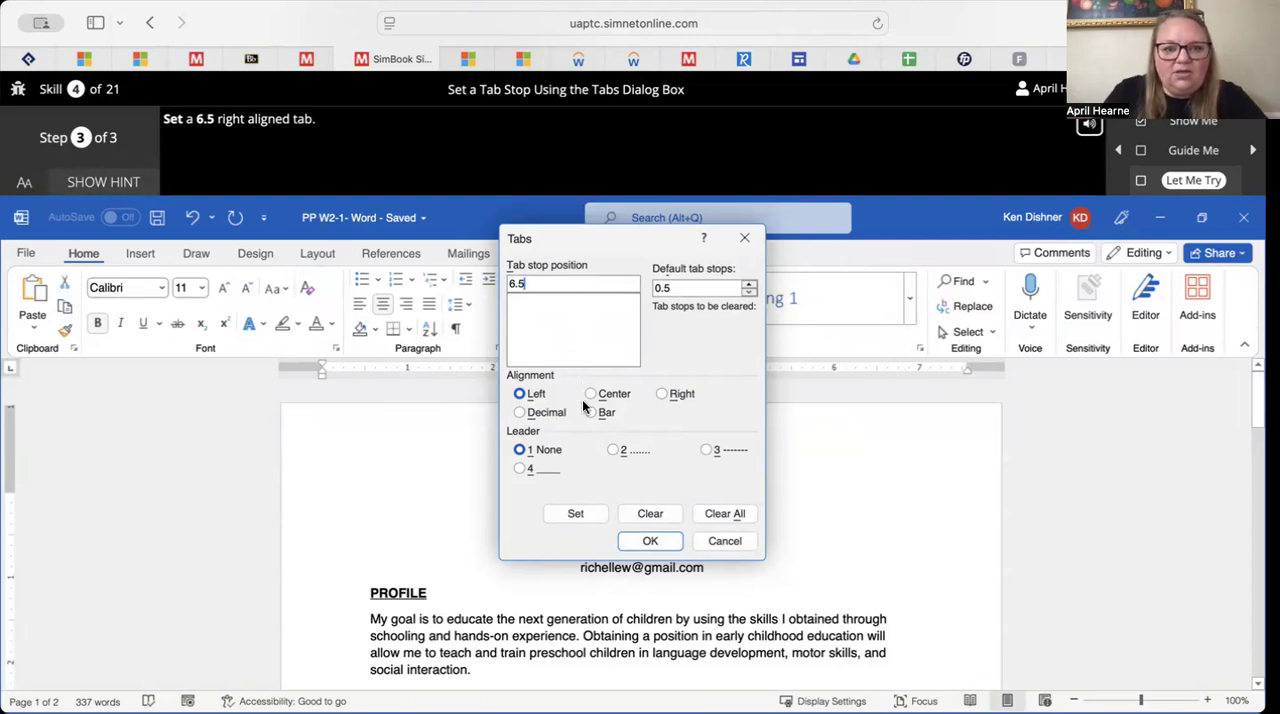
left_click(662, 394)
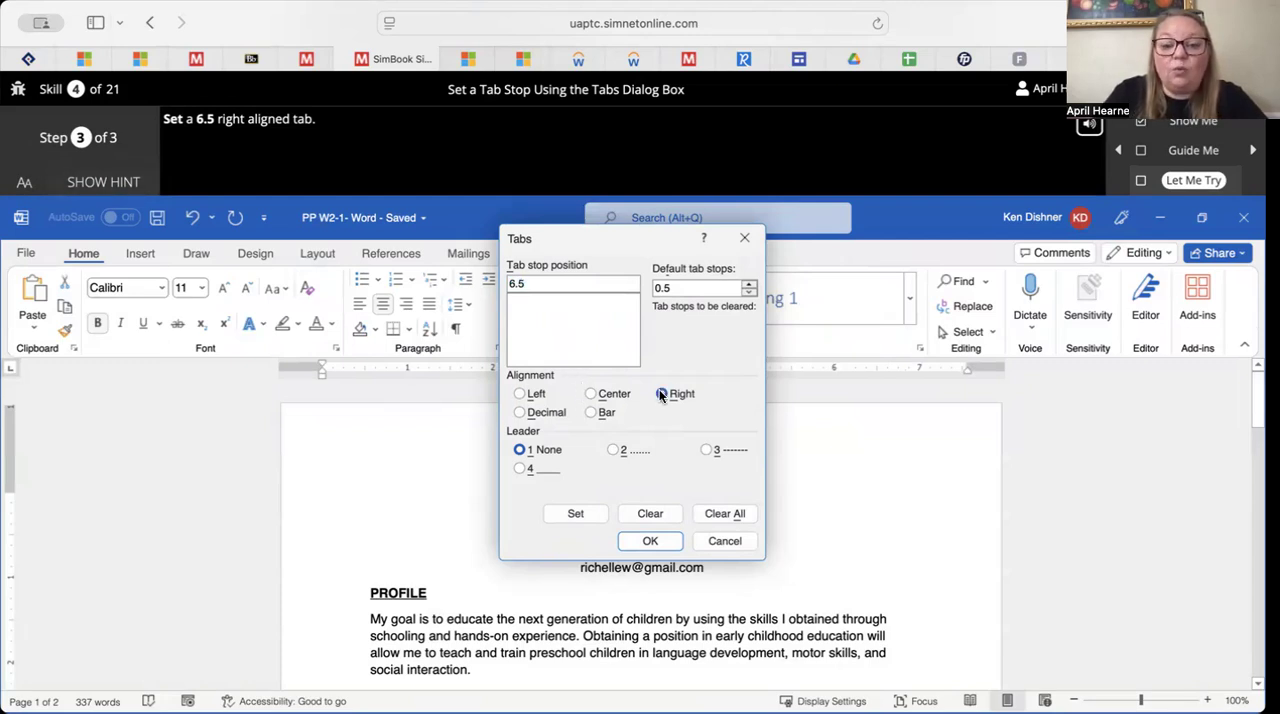
left_click(575, 514)
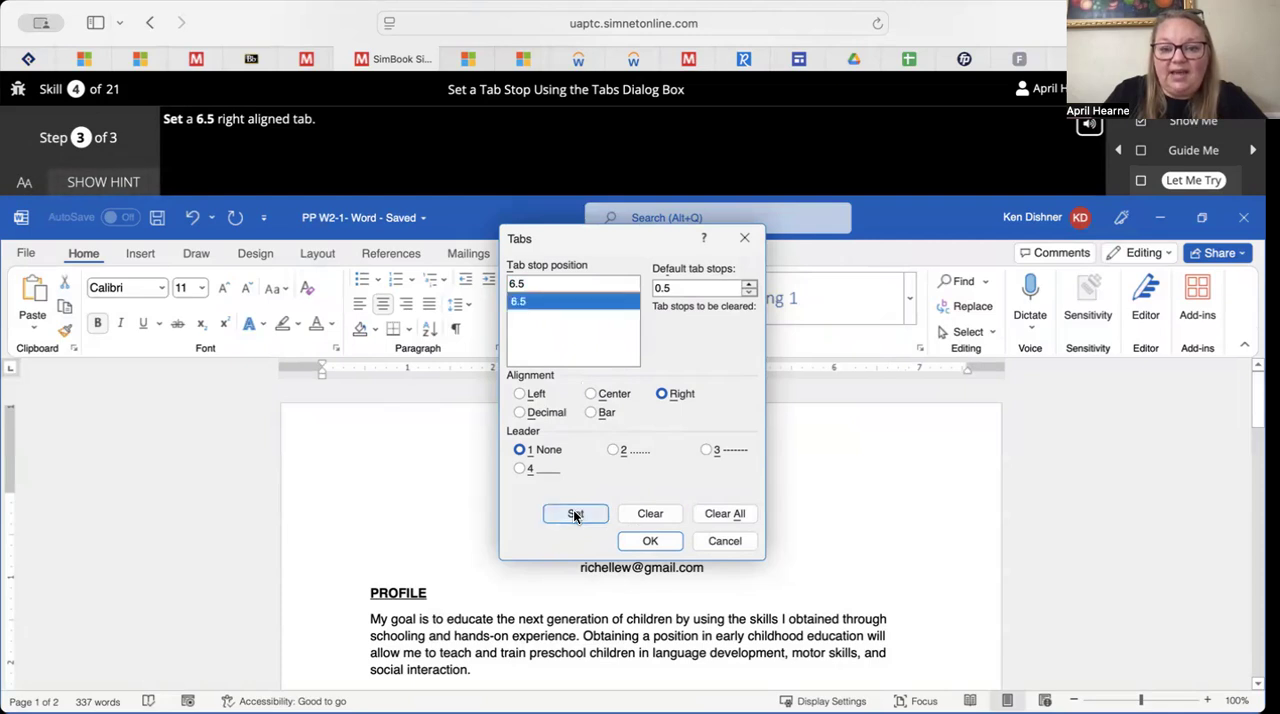
left_click(650, 541)
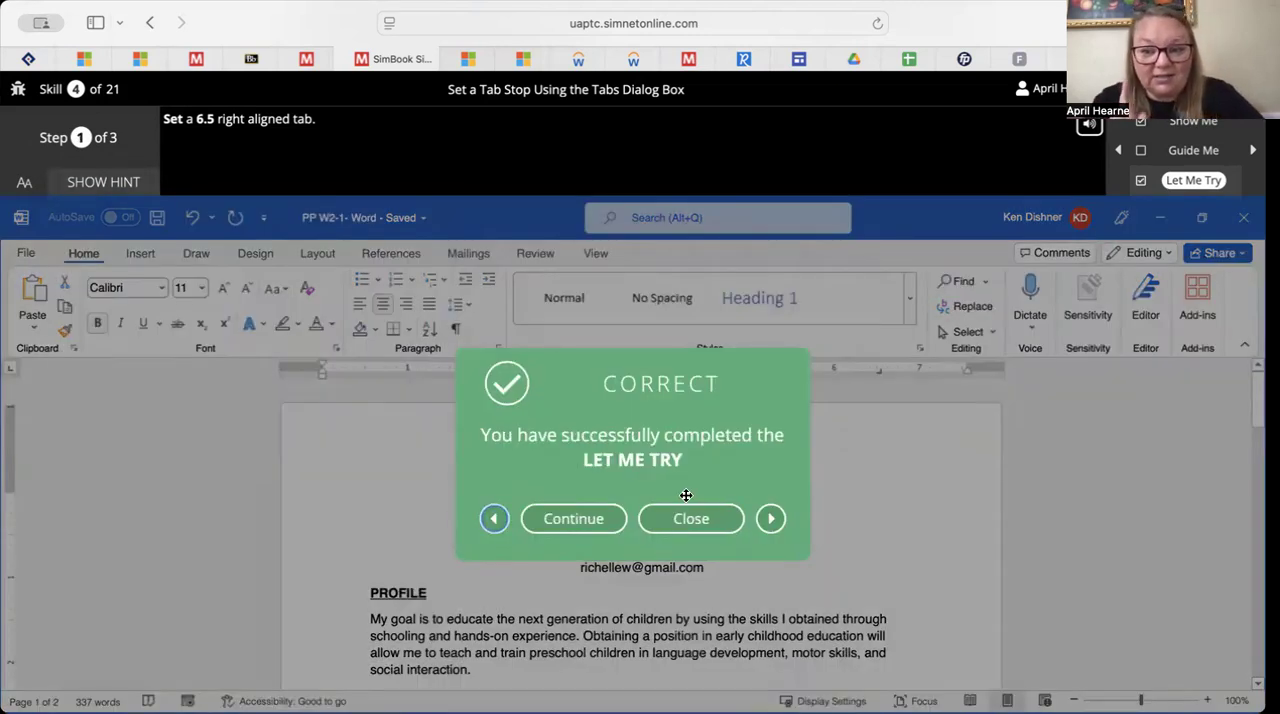
left_click(690, 518)
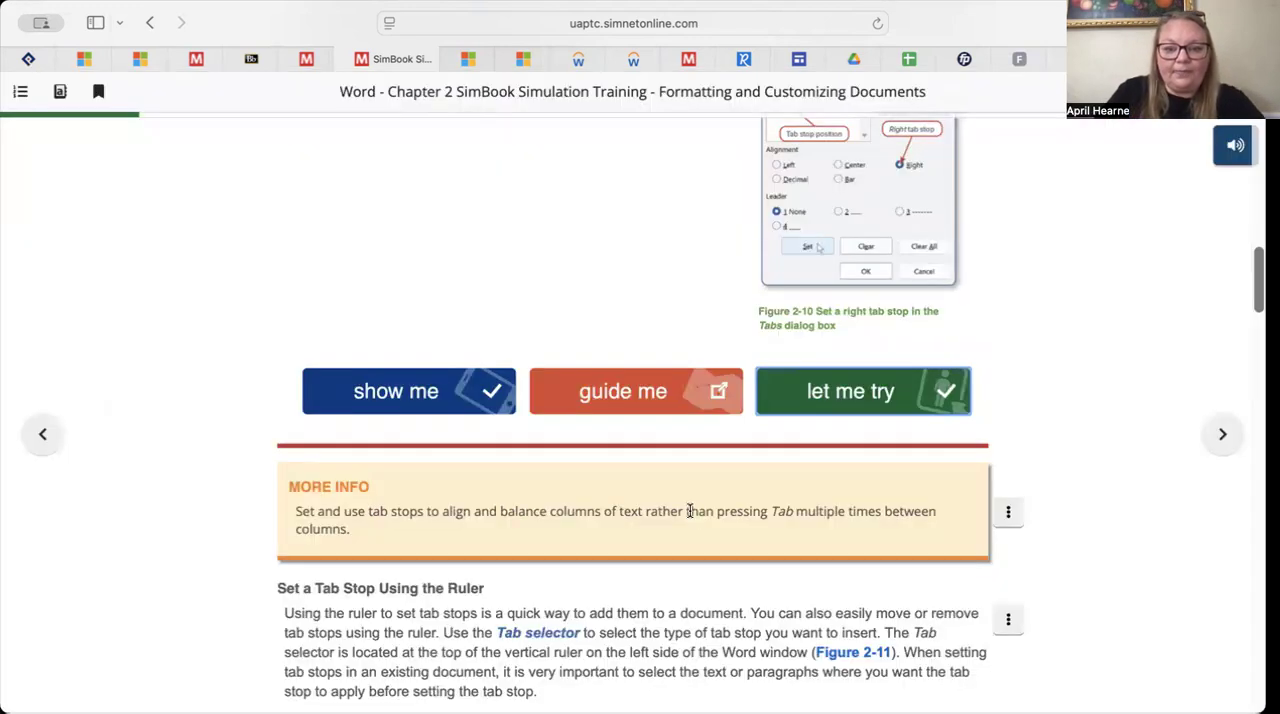
Launch the Let Me Try exercise for Set a Tab Stop Using the Ruler
scroll(690, 510, "down", 2)
scroll(689, 510, "down", 5)
scroll(689, 510, "down", 1)
scroll(700, 520, "up", 1)
left_click(828, 580)
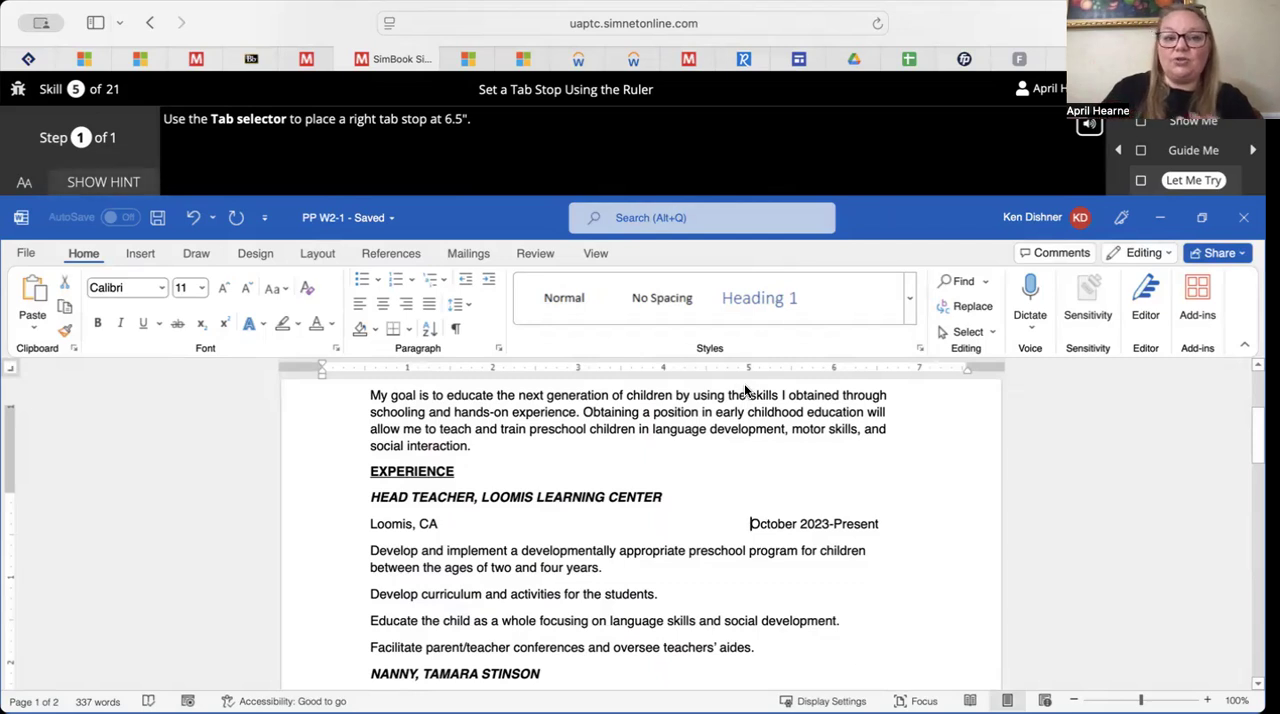
Place a right tab stop at 6.5" on the ruler and close the Let Me Try exercise
left_click(875, 369)
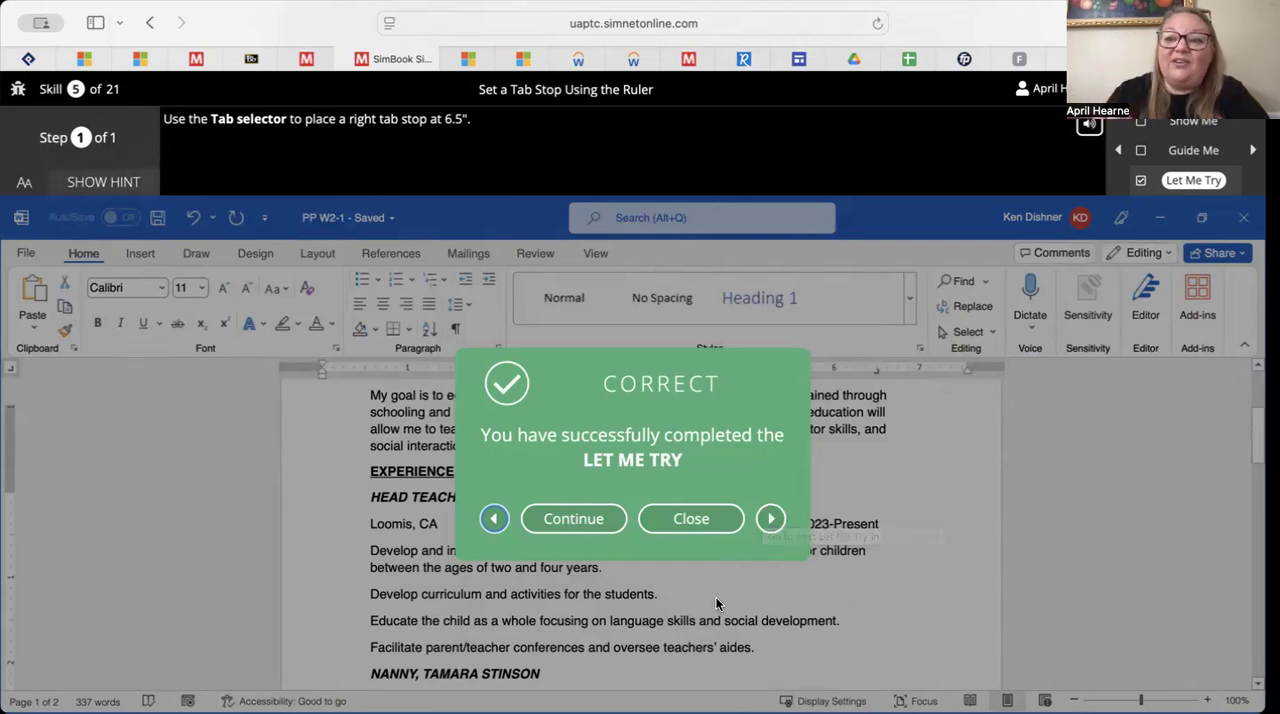
left_click(710, 521)
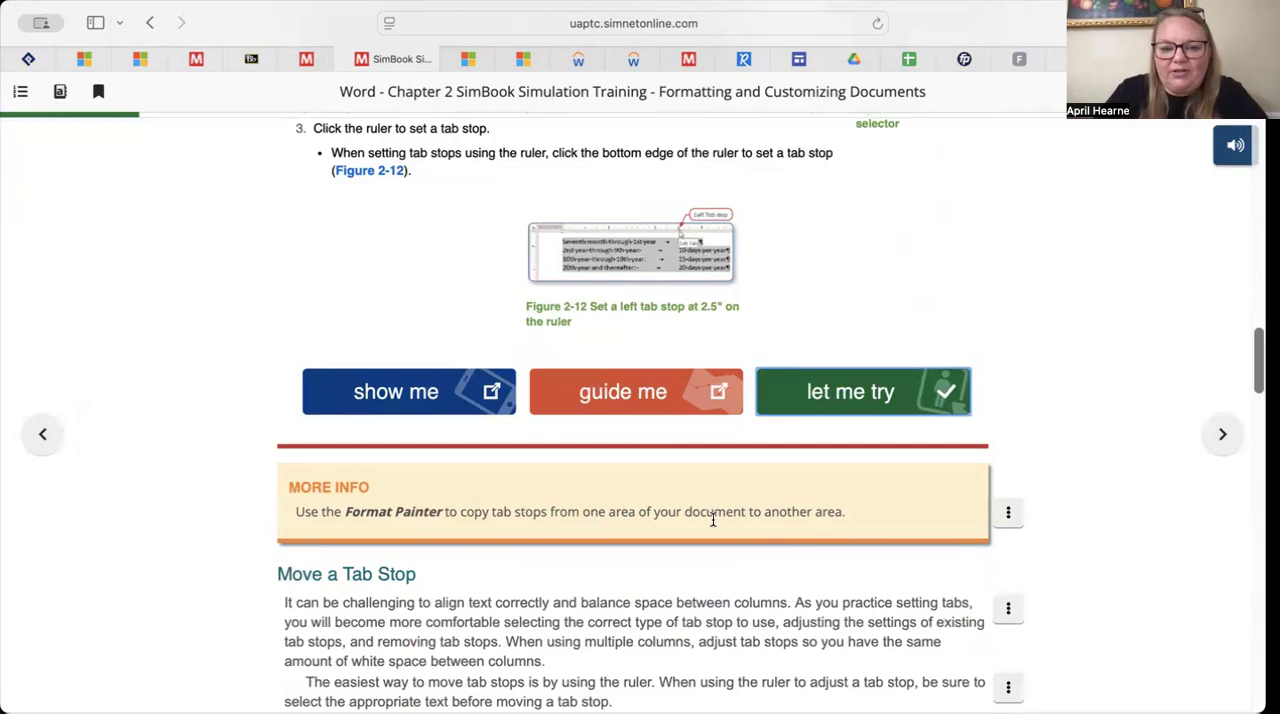
Play the Show Me demonstration on adding a tab leader through to the end and close it
scroll(712, 521, "down", 3)
scroll(712, 524, "down", 7)
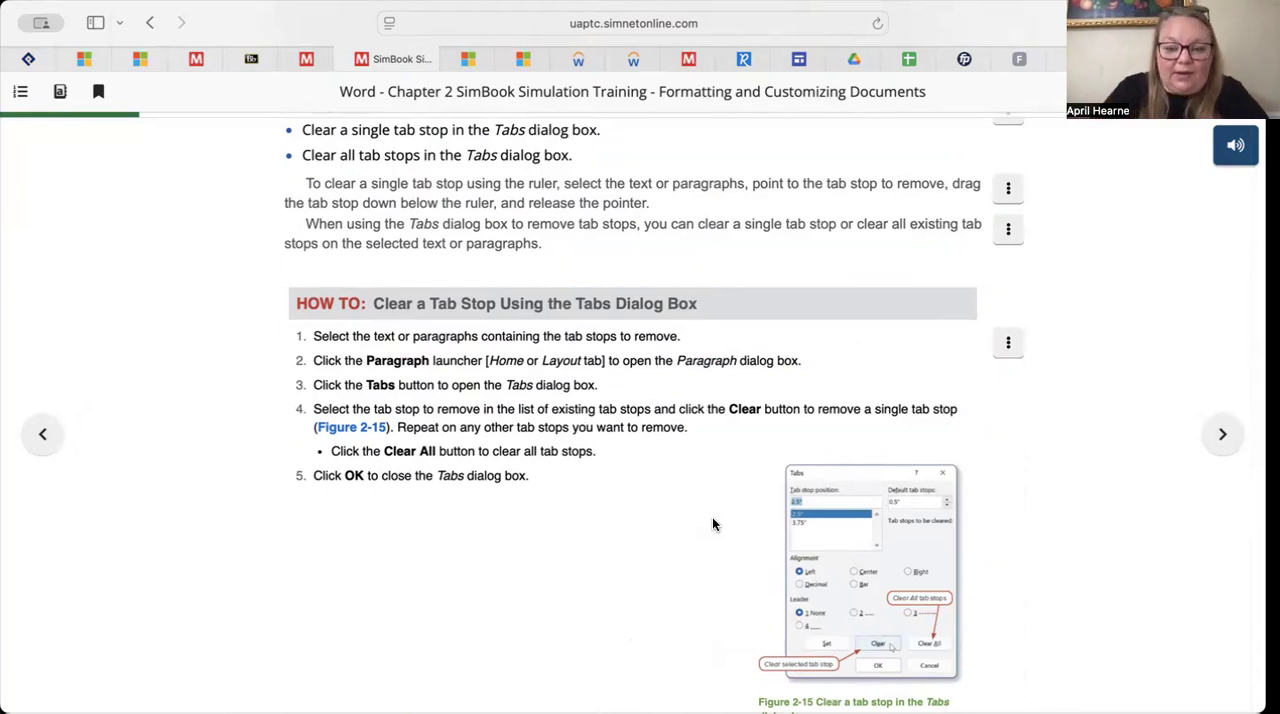
scroll(712, 524, "down", 5)
scroll(713, 524, "down", 3)
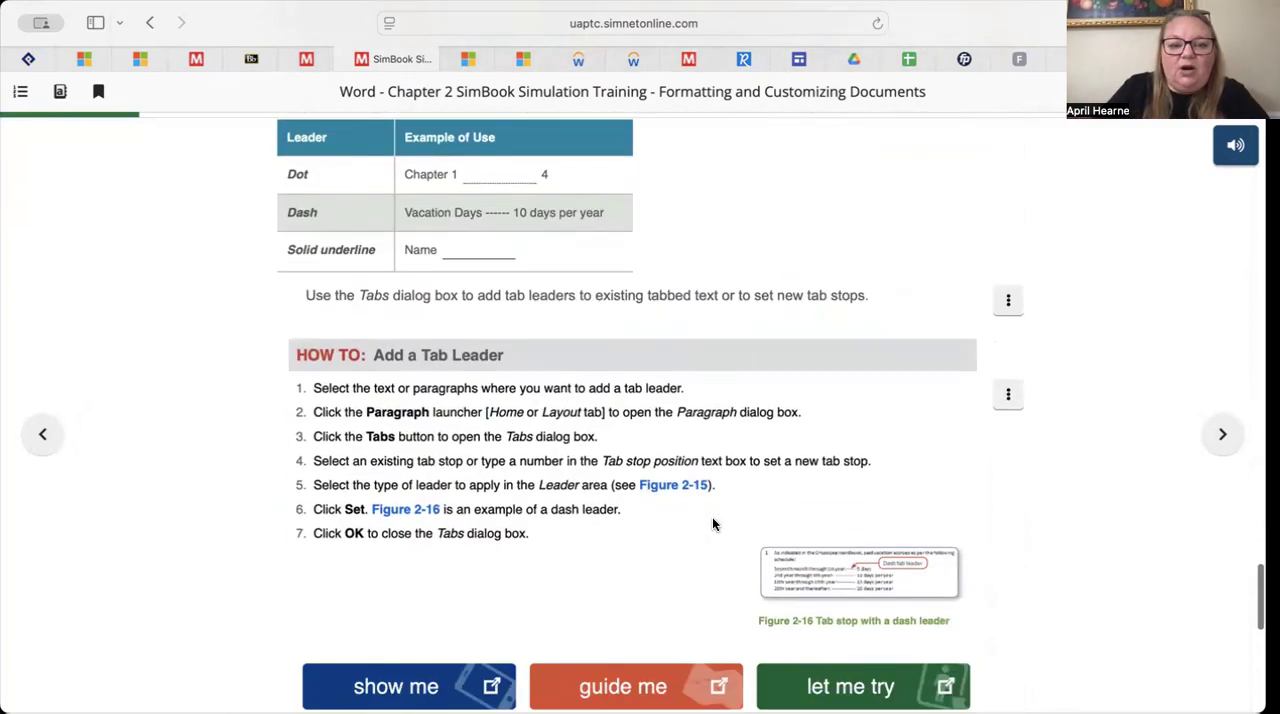
scroll(731, 511, "down", 2)
scroll(838, 497, "down", 1)
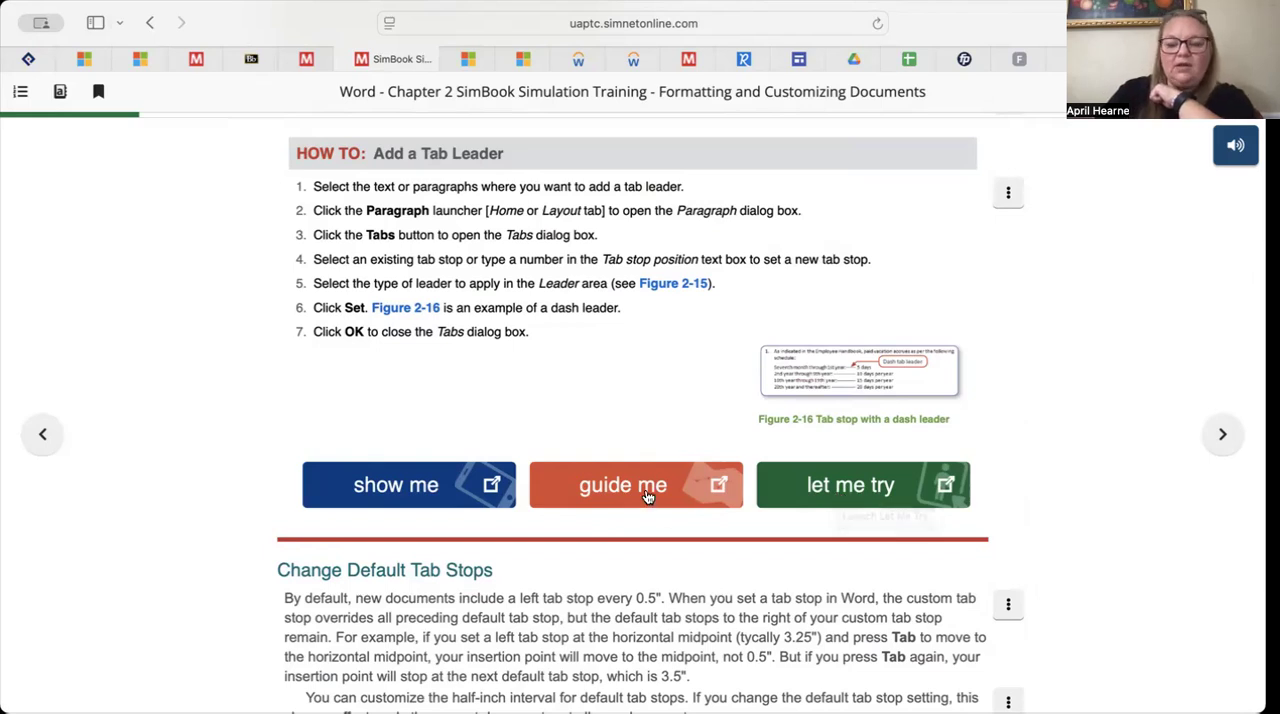
left_click(411, 492)
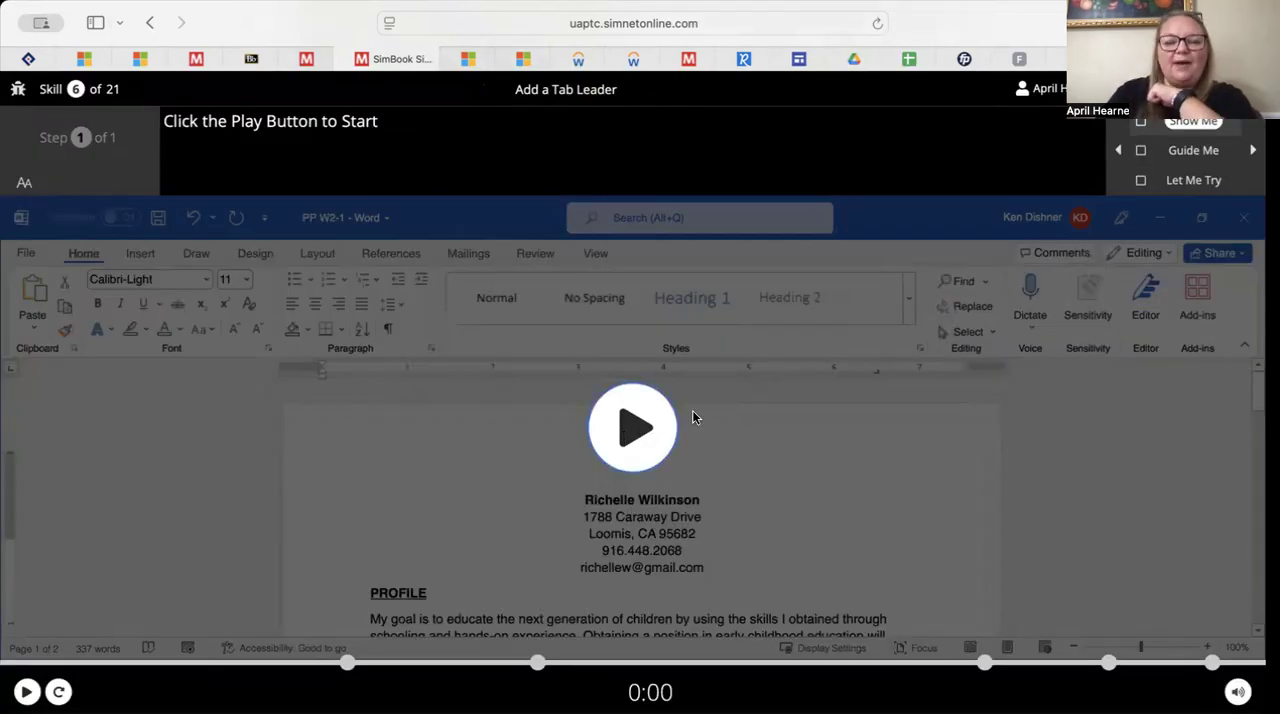
left_click(603, 443)
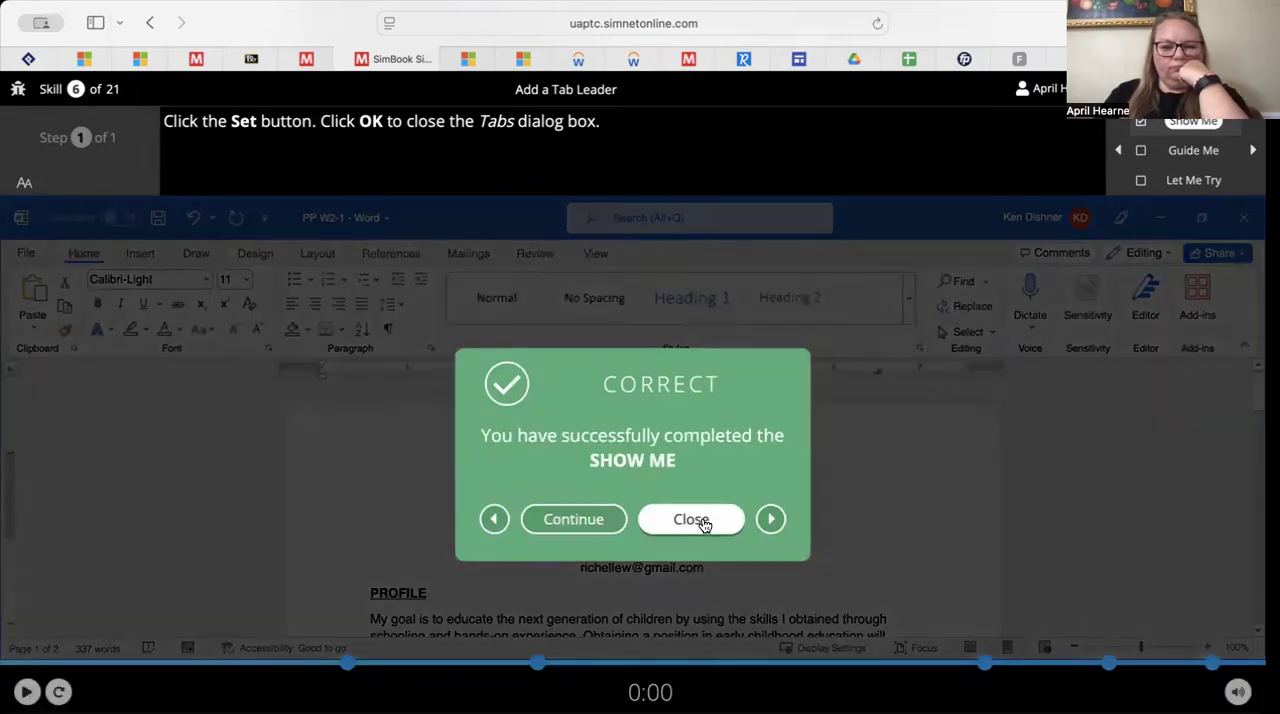
left_click(704, 522)
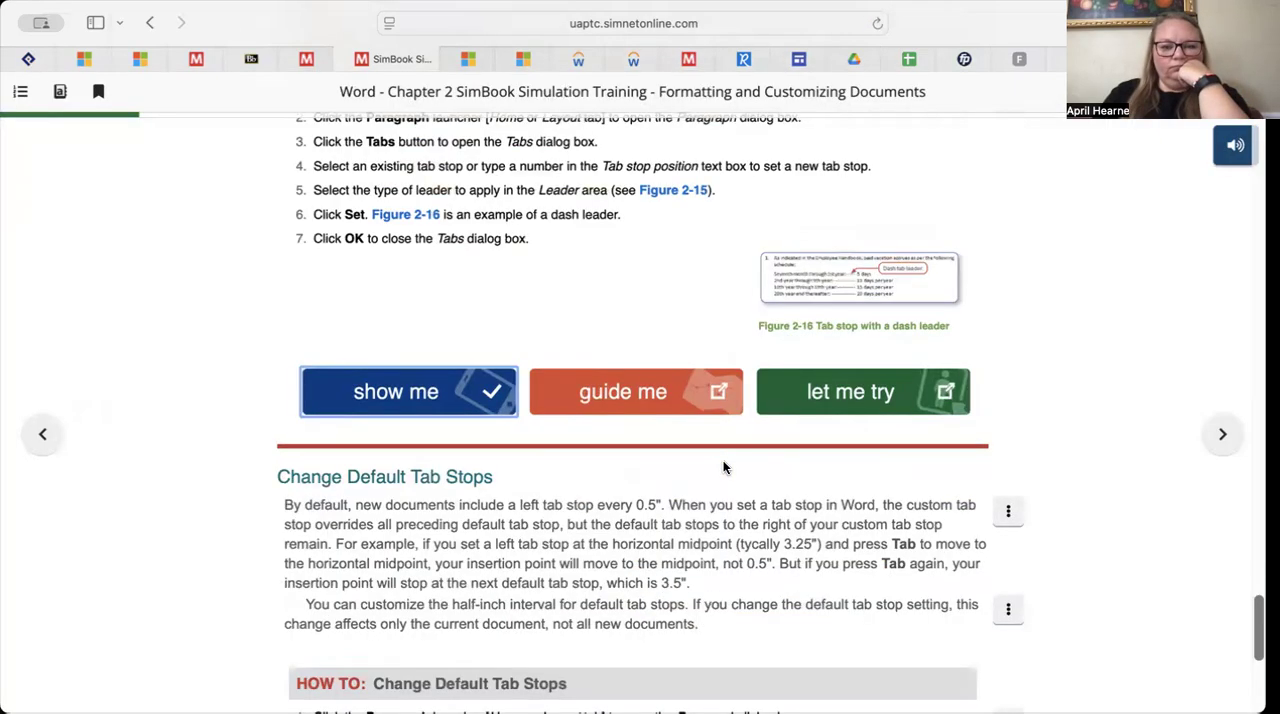
Launch the Add a Tab Leader Let Me Try exercise and open the Paragraph and Tabs dialog boxes, advancing to the exercise's third task
left_click(868, 392)
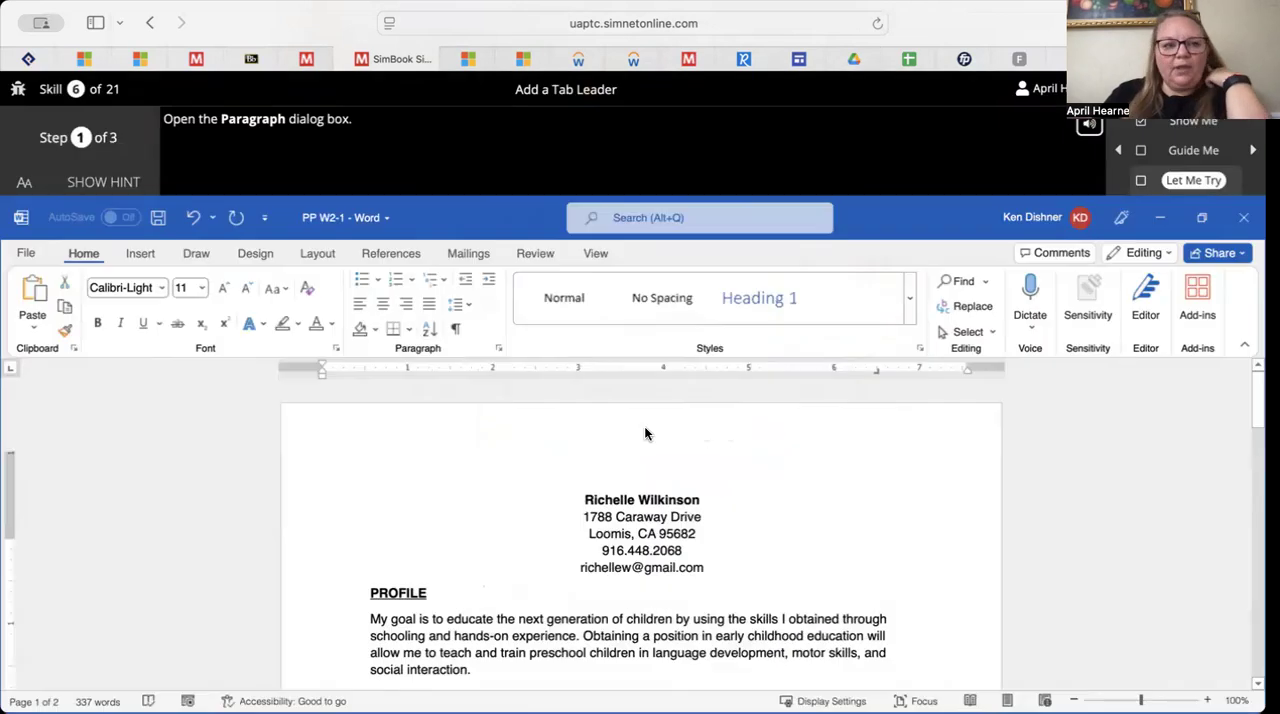
left_click(500, 350)
left_click(605, 508)
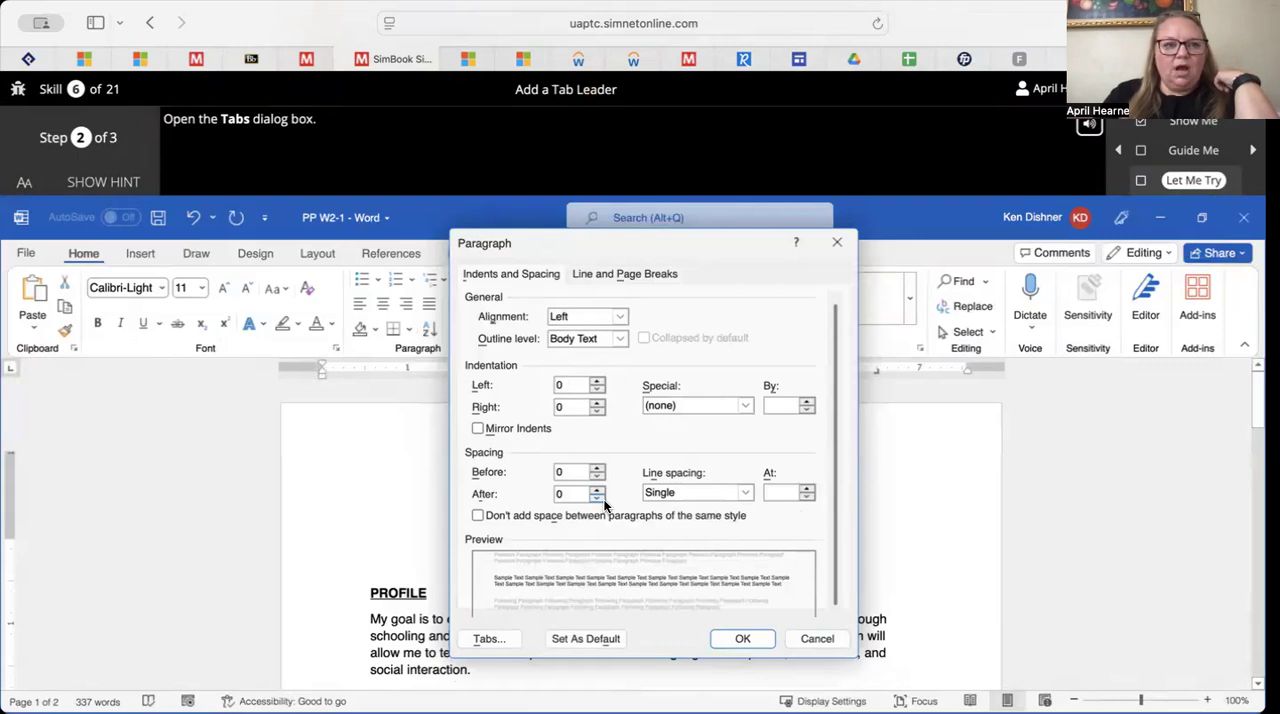
left_click(489, 639)
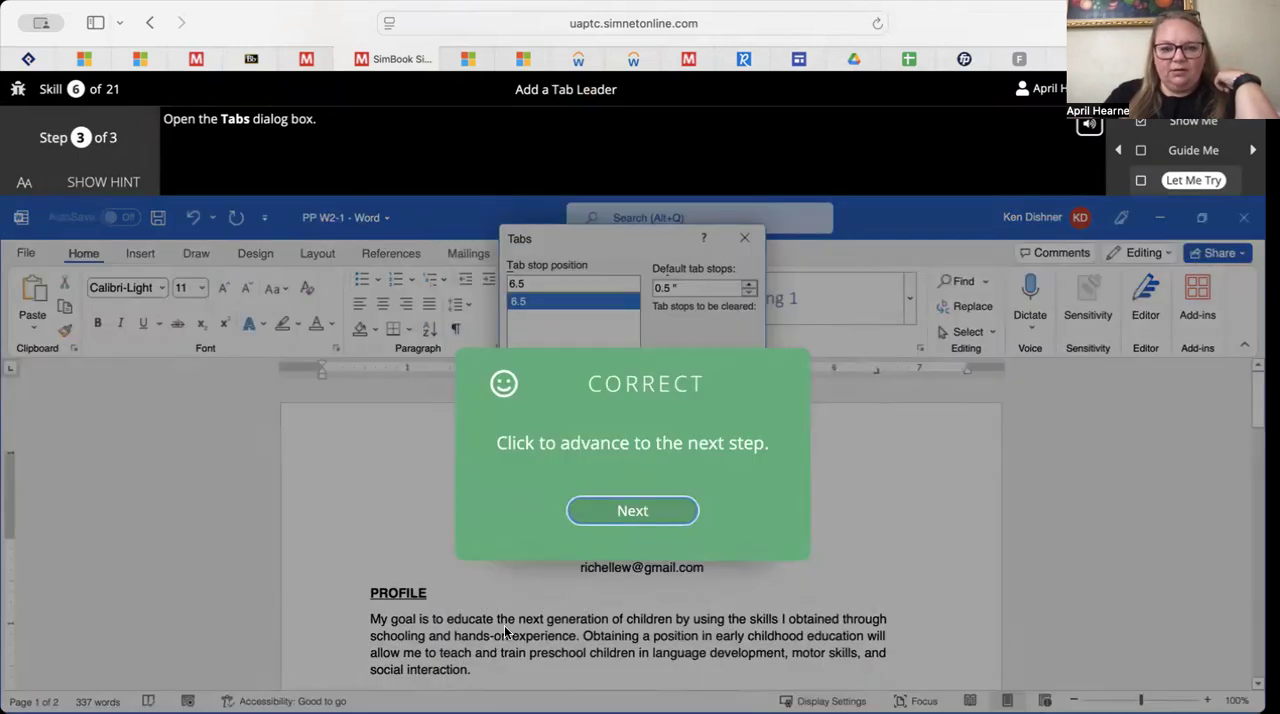
left_click(632, 512)
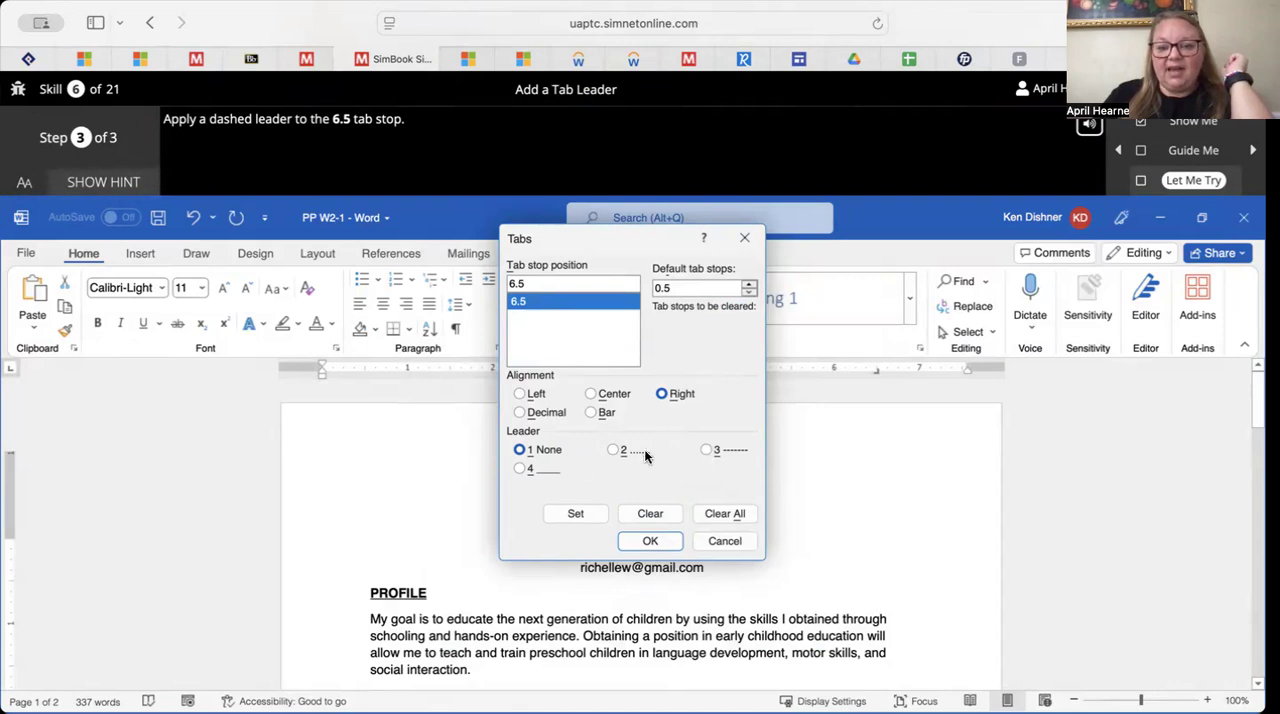
Apply a dashed leader to the 6.5 tab stop and close the Let Me Try exercise
left_click(707, 451)
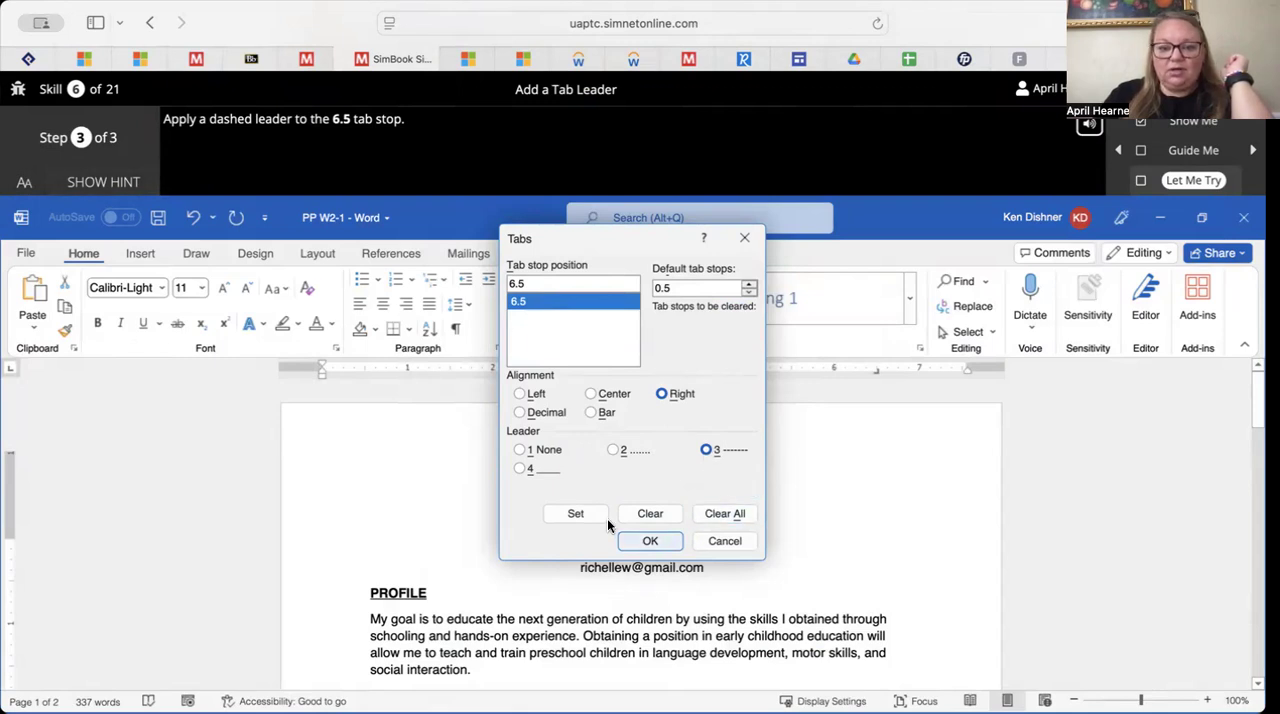
left_click(650, 541)
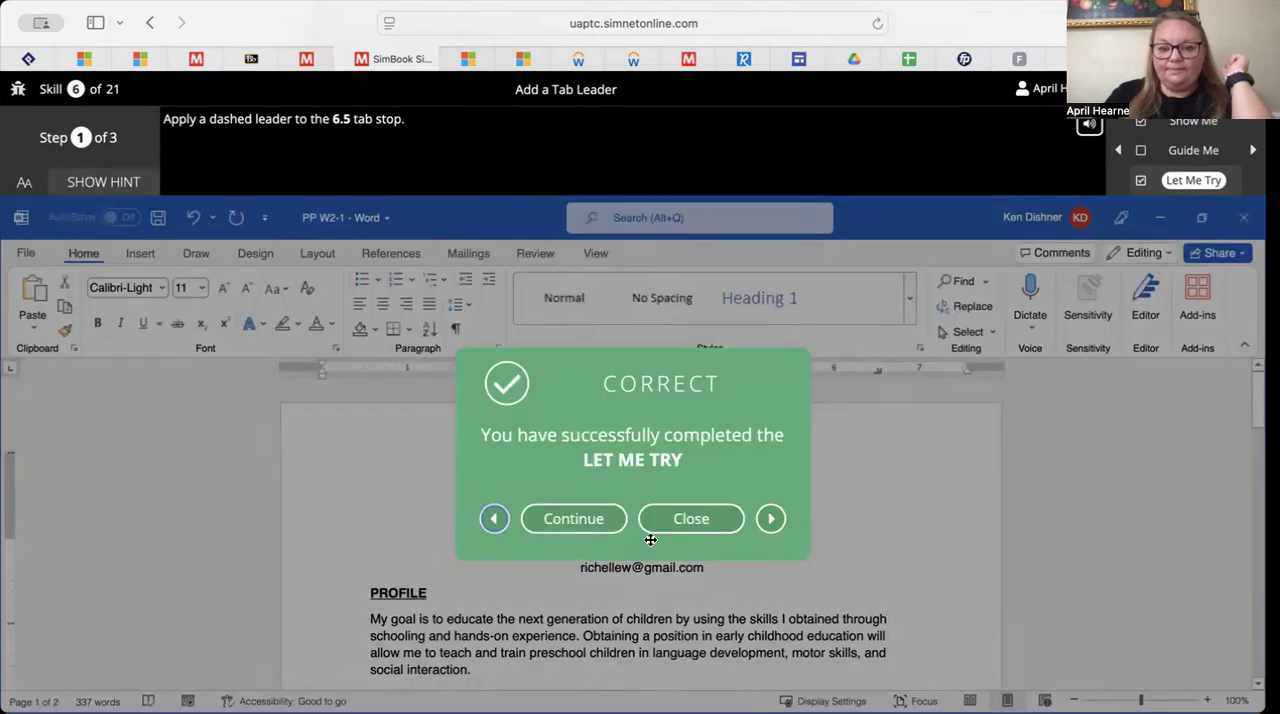
left_click(689, 519)
Advance to the SimBook page on indents and launch the Let Me Try exercise for Set a Left and Right Indent
scroll(691, 515, "down", 5)
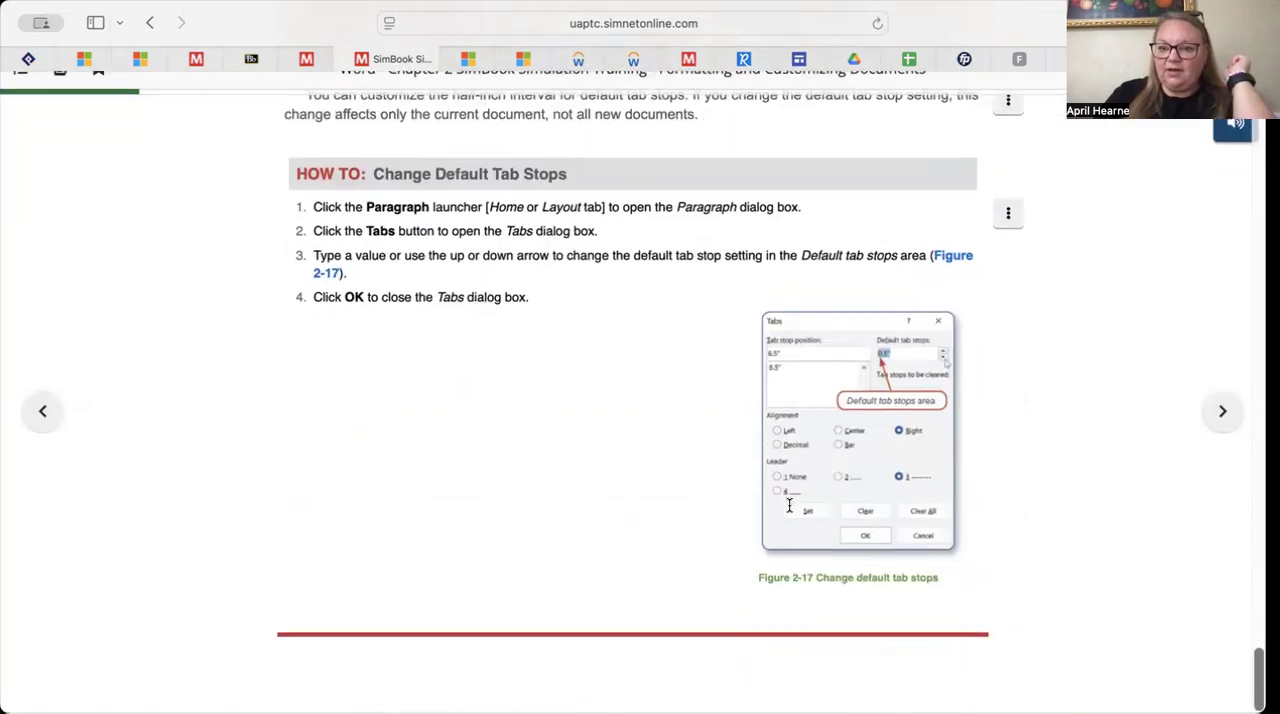
left_click(1220, 436)
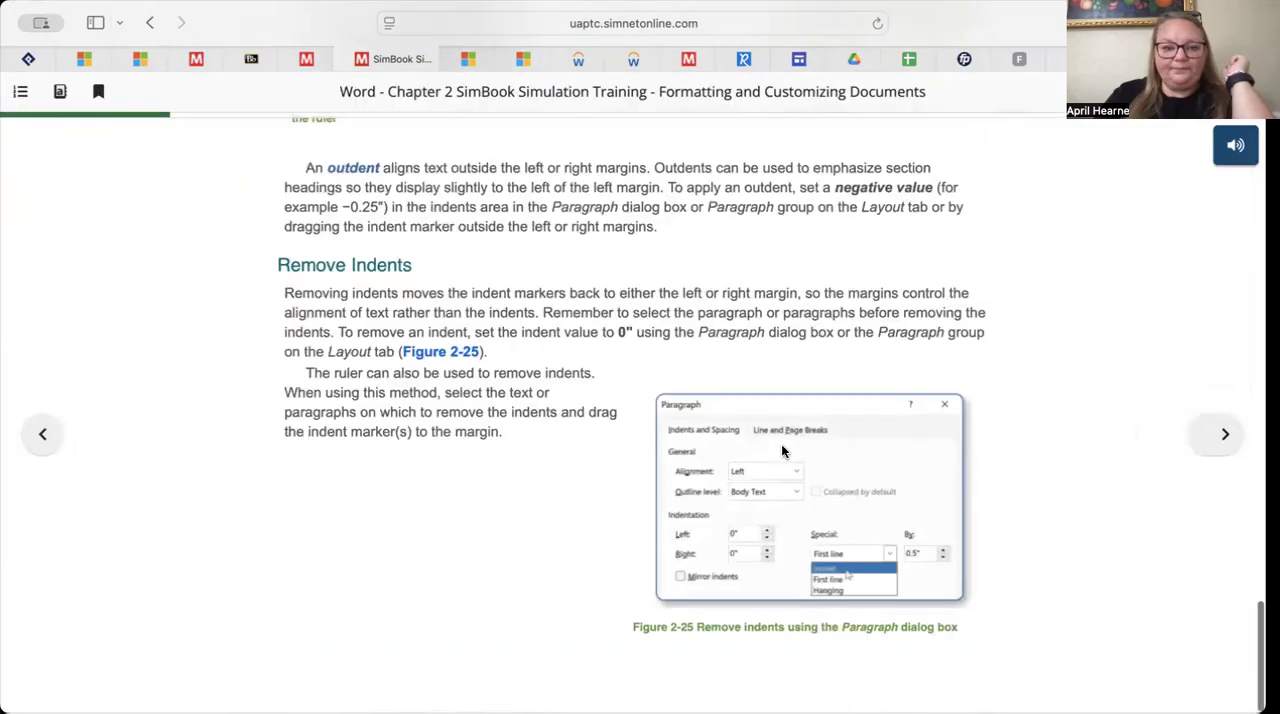
scroll(627, 451, "down", 2)
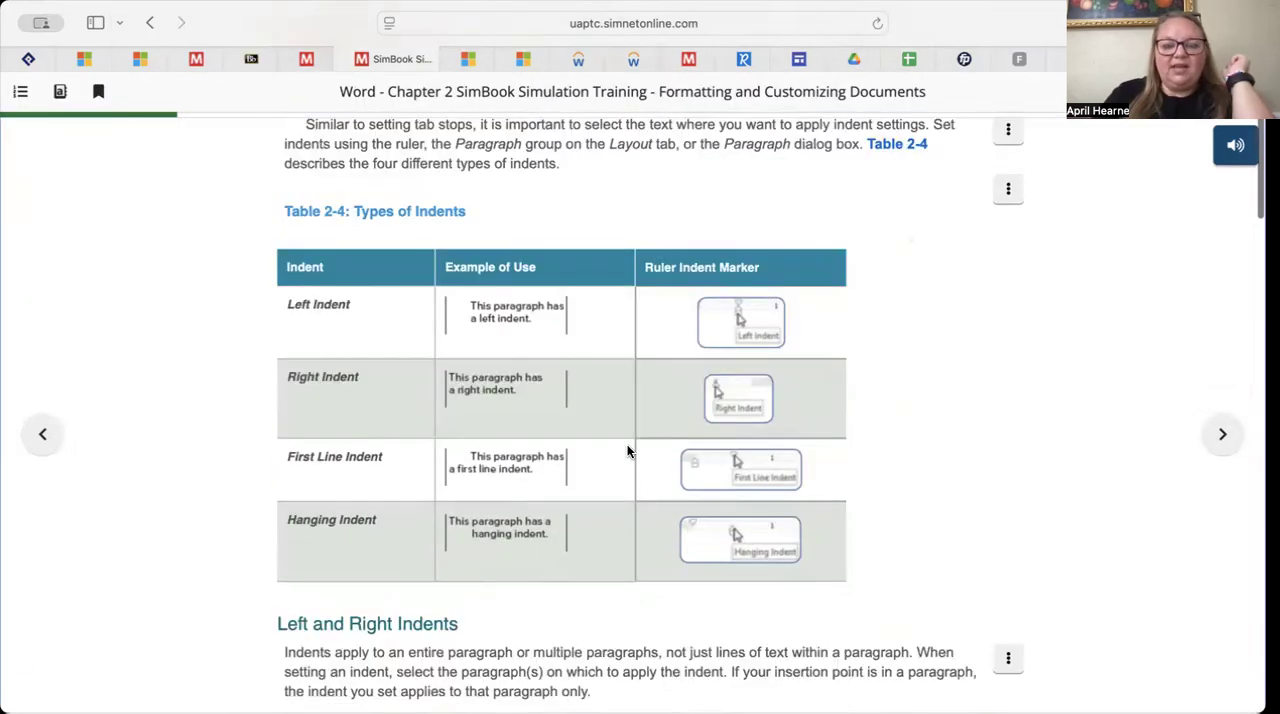
scroll(628, 447, "down", 2)
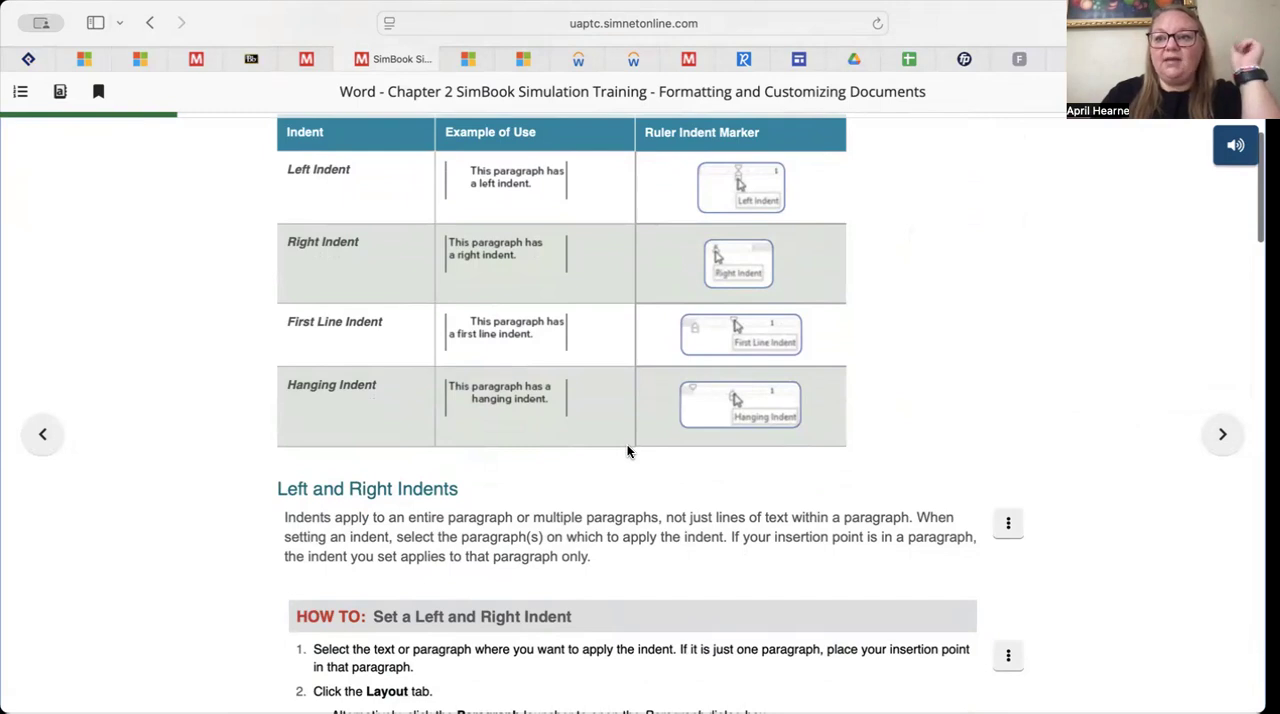
scroll(627, 451, "up", 1)
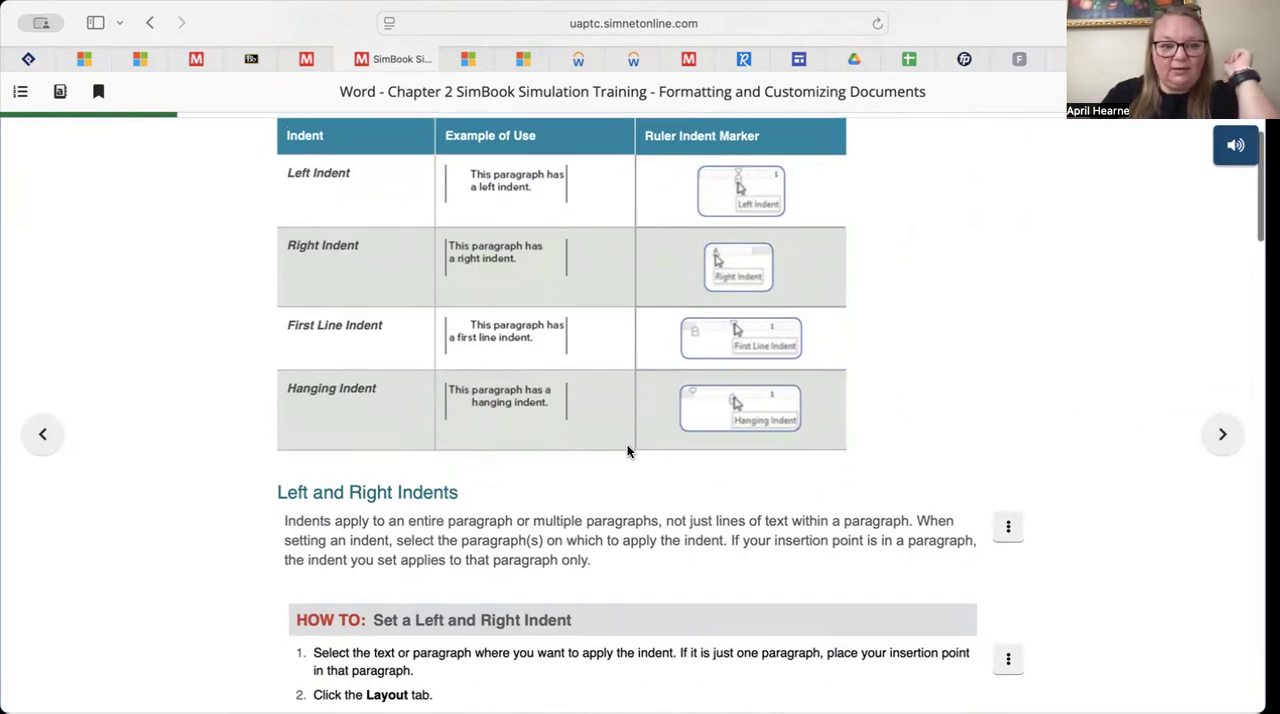
scroll(627, 451, "down", 10)
scroll(628, 451, "down", 2)
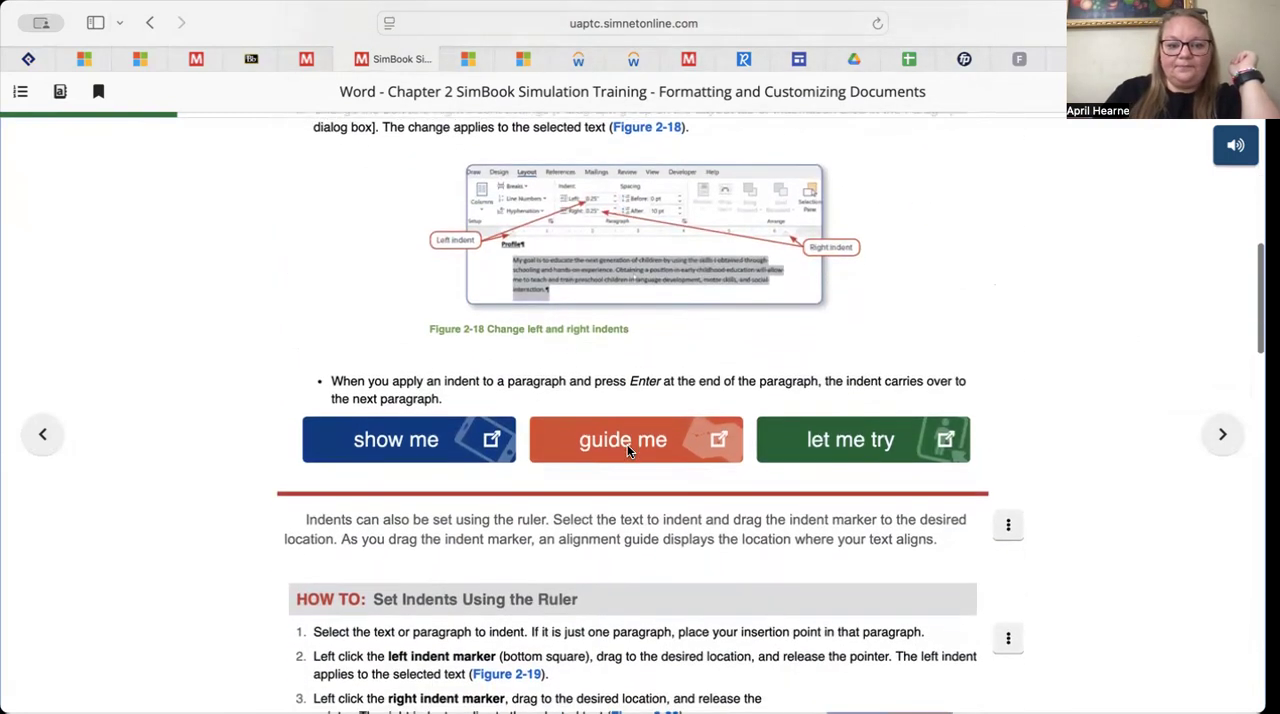
left_click(873, 441)
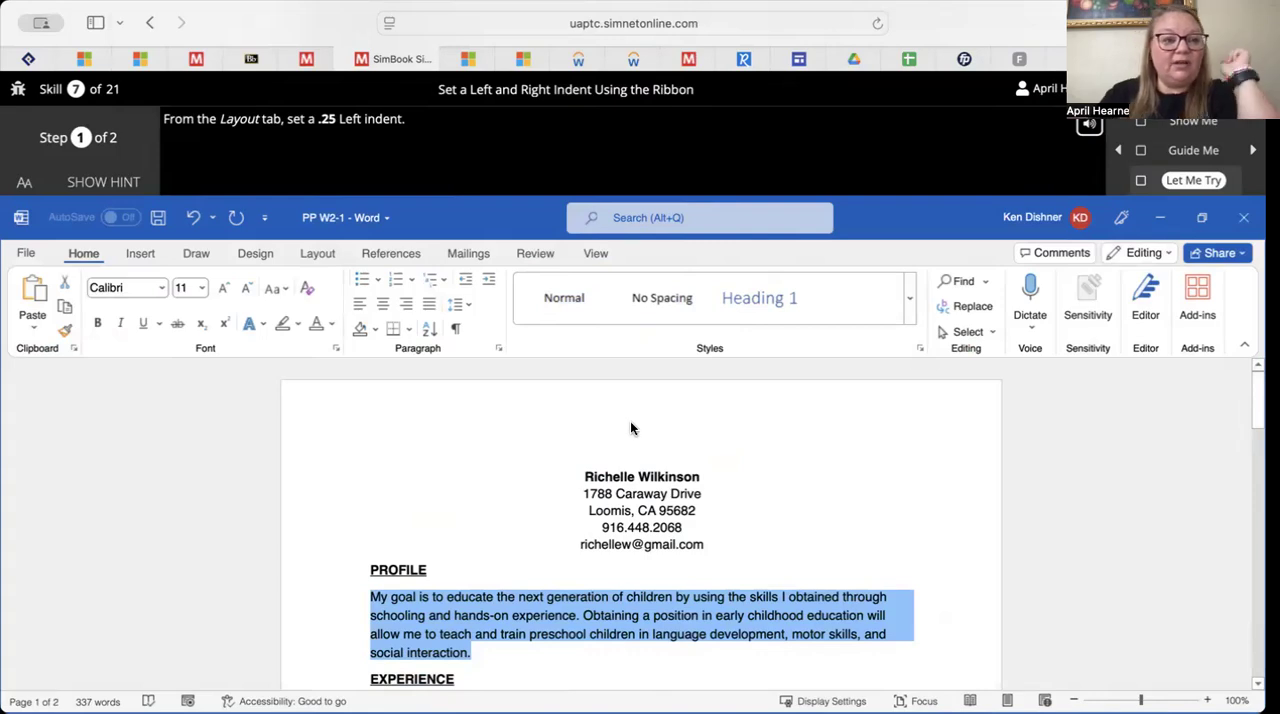
Try to raise the Profile paragraph's left indent by one increment to 0.1" and return to the task
left_click(330, 251)
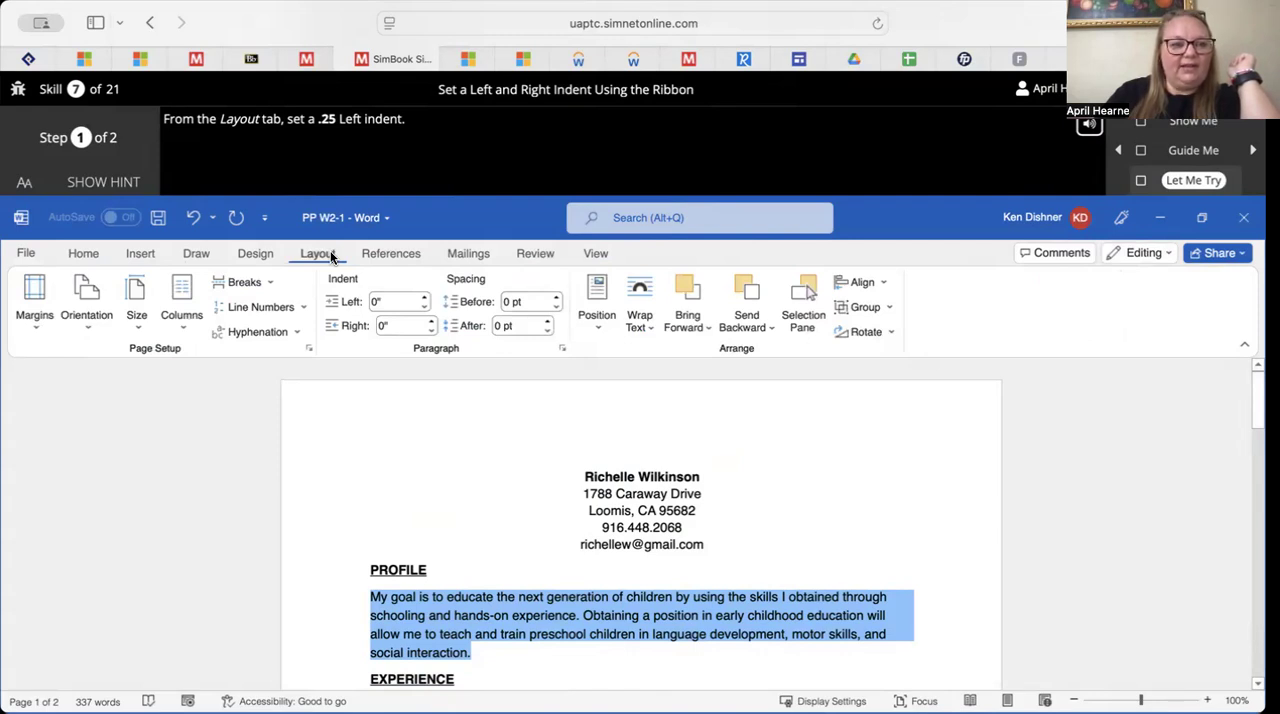
left_click(424, 297)
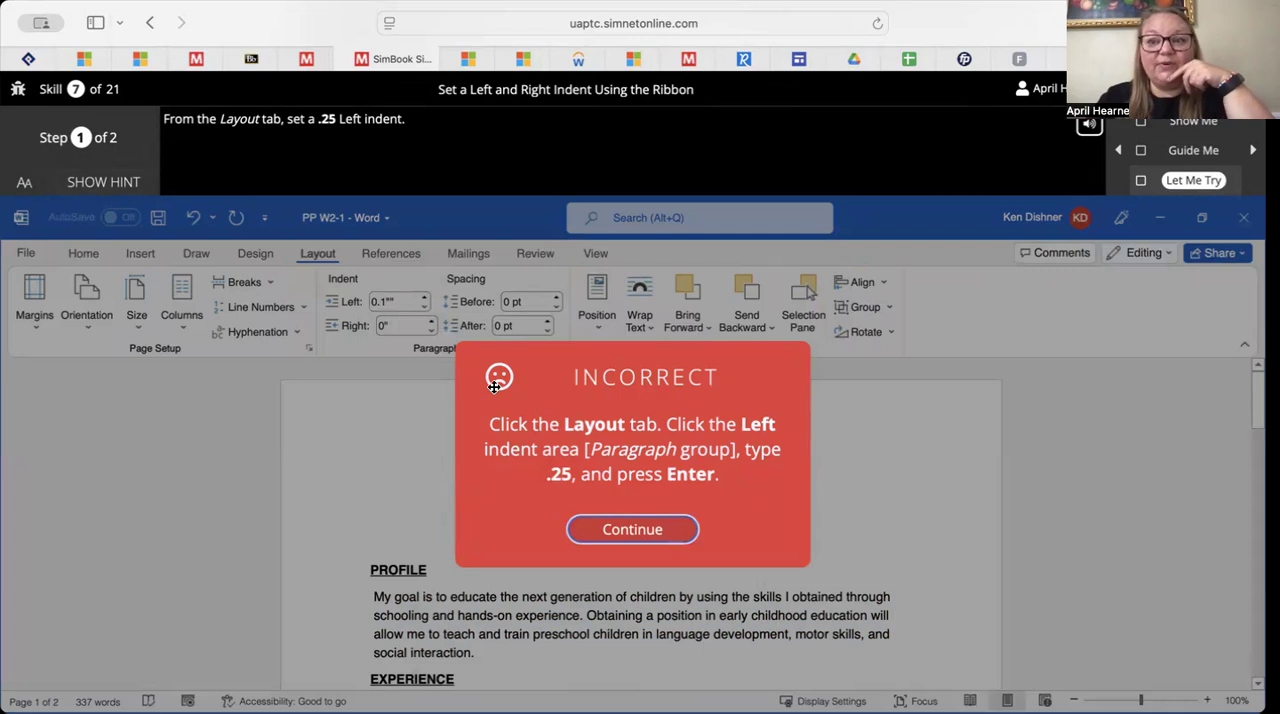
left_click(632, 529)
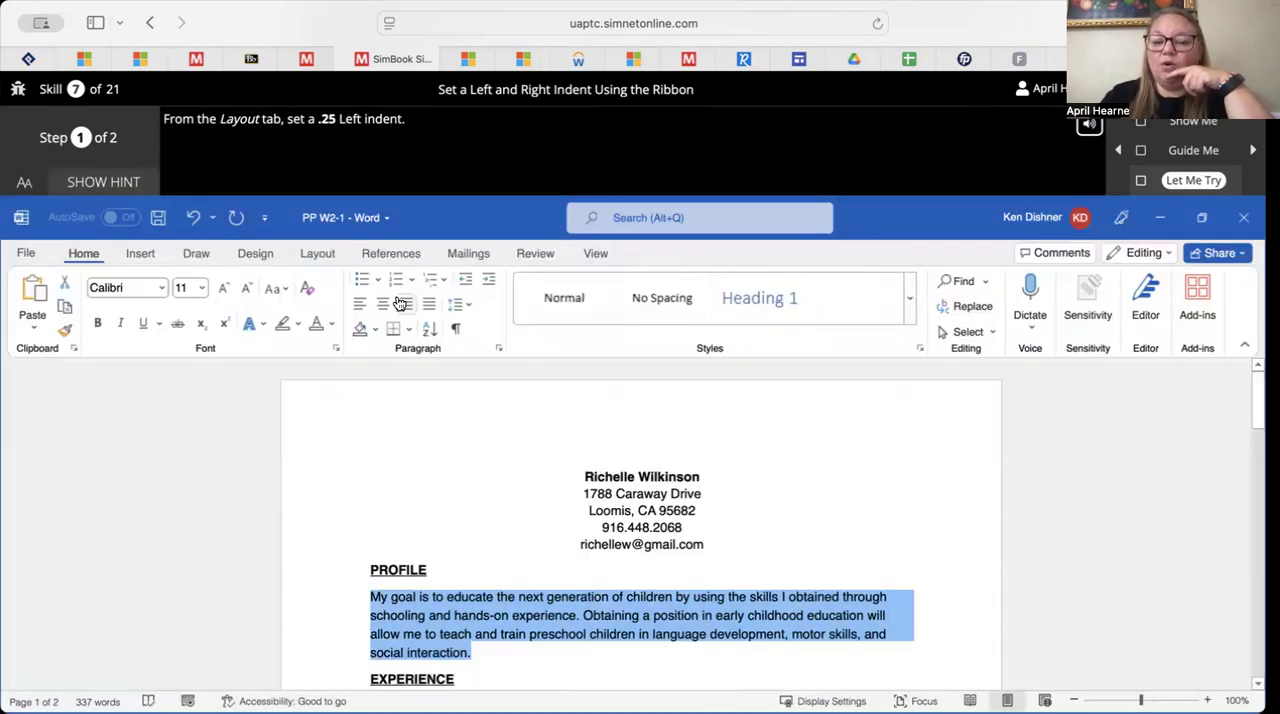
Set the Profile paragraph's left indent to .25 and advance to the exercise's second task
left_click(320, 253)
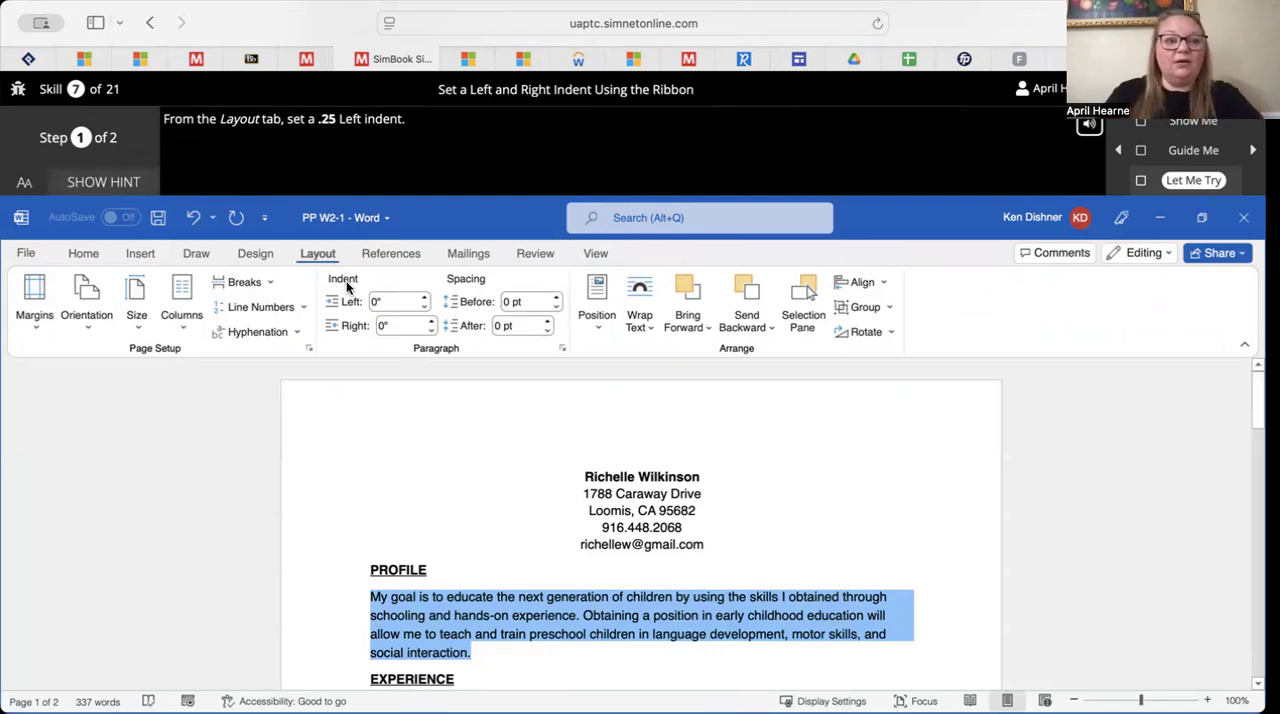
left_click(379, 303)
left_click(372, 301)
key("BackSpace")
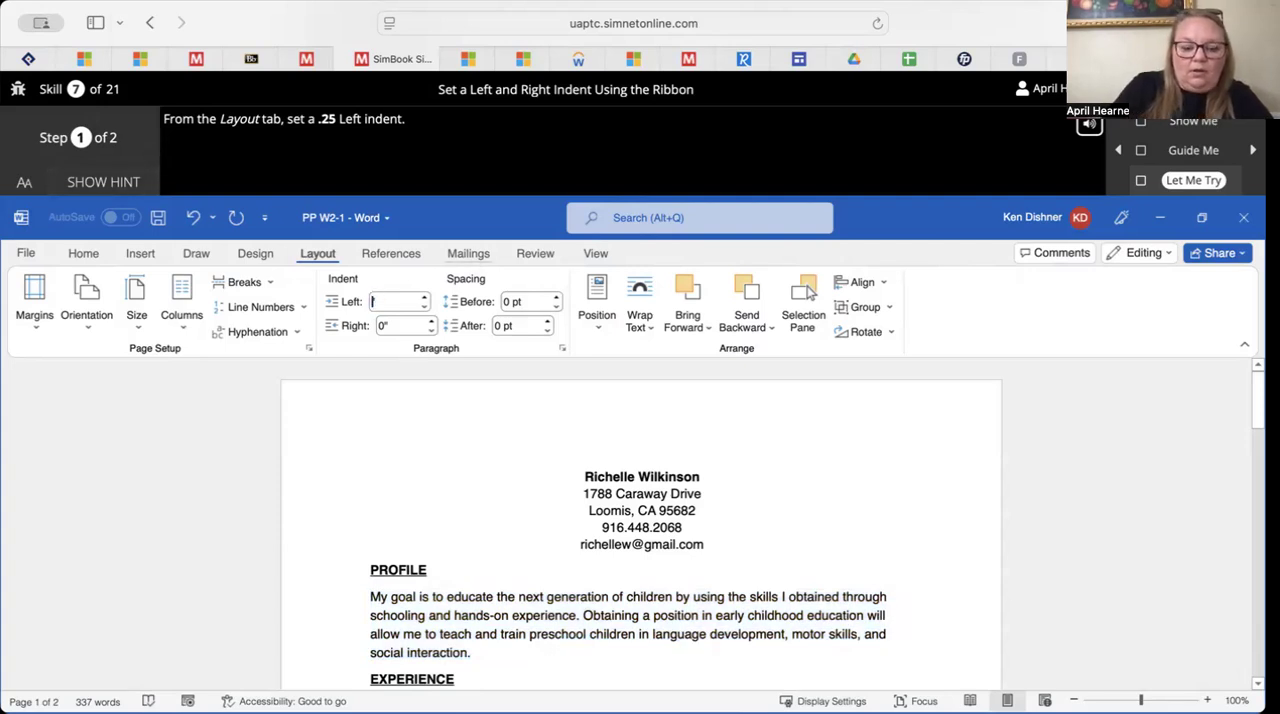
type(".25")
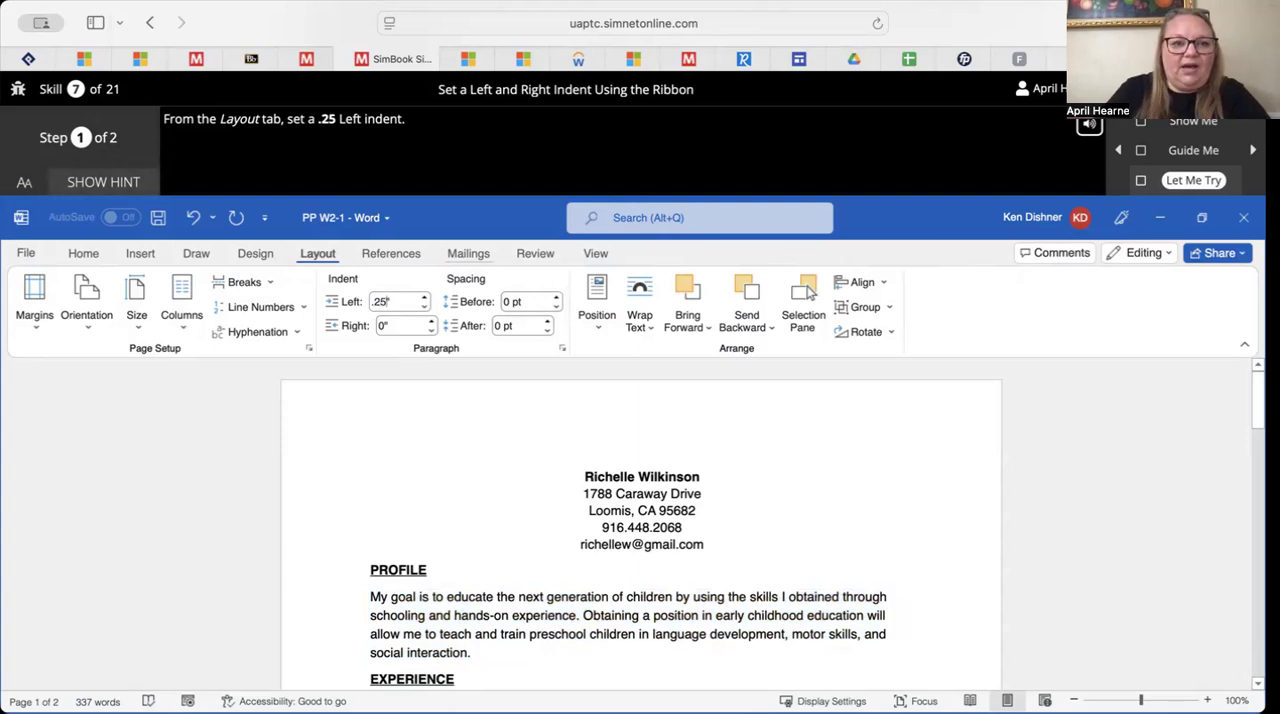
left_click(461, 433)
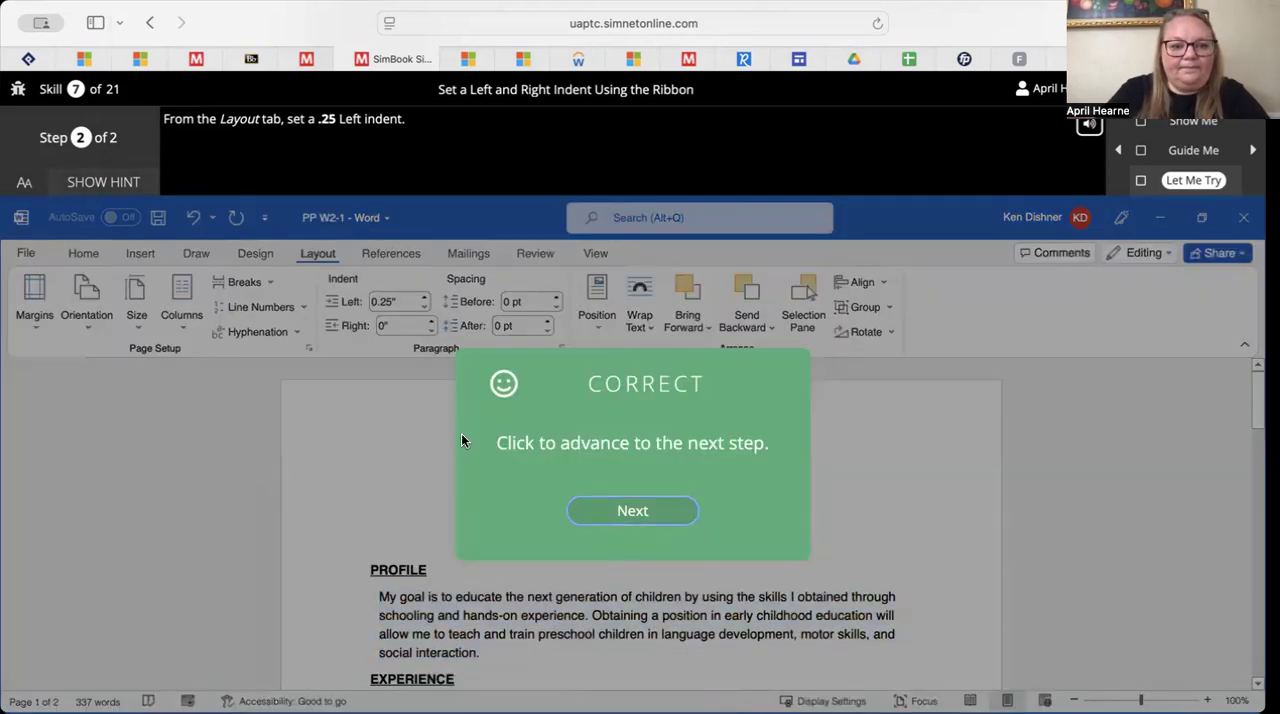
left_click(628, 518)
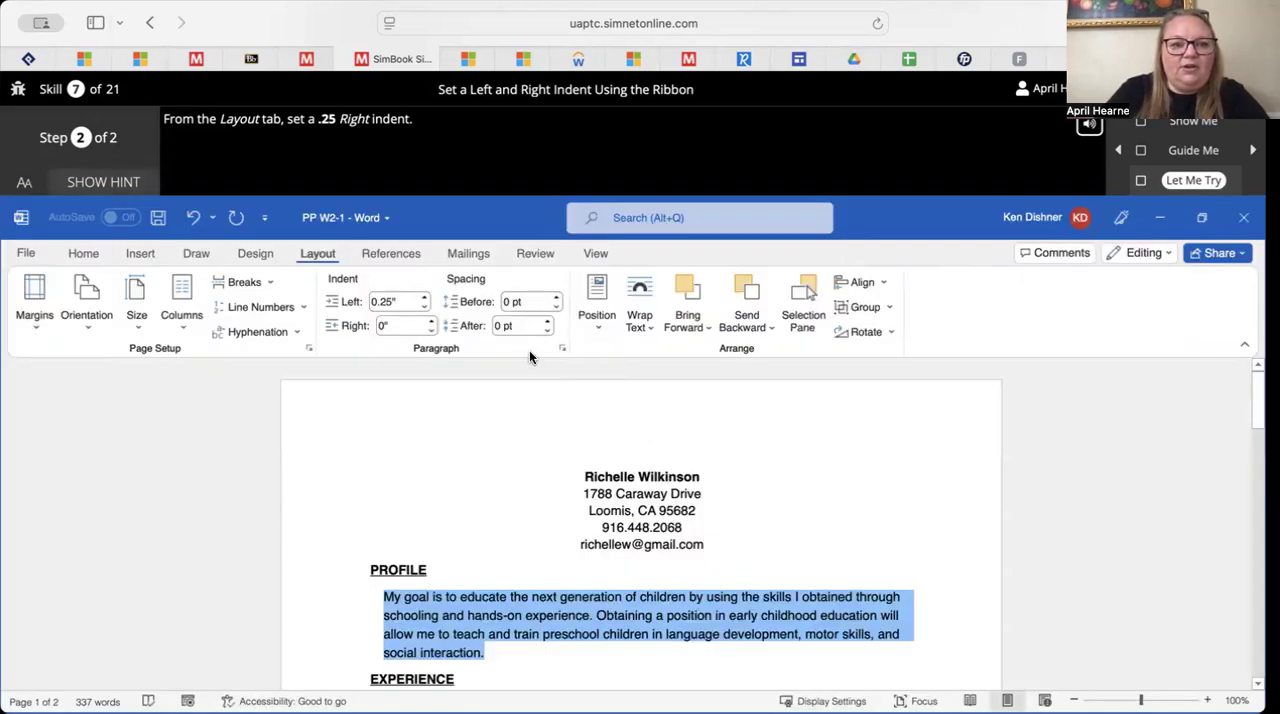
Set the Profile paragraph's right indent to .25 and close the Let Me Try exercise
left_click(393, 323)
key("Left")
key("Right")
key("BackSpace")
type(".25")
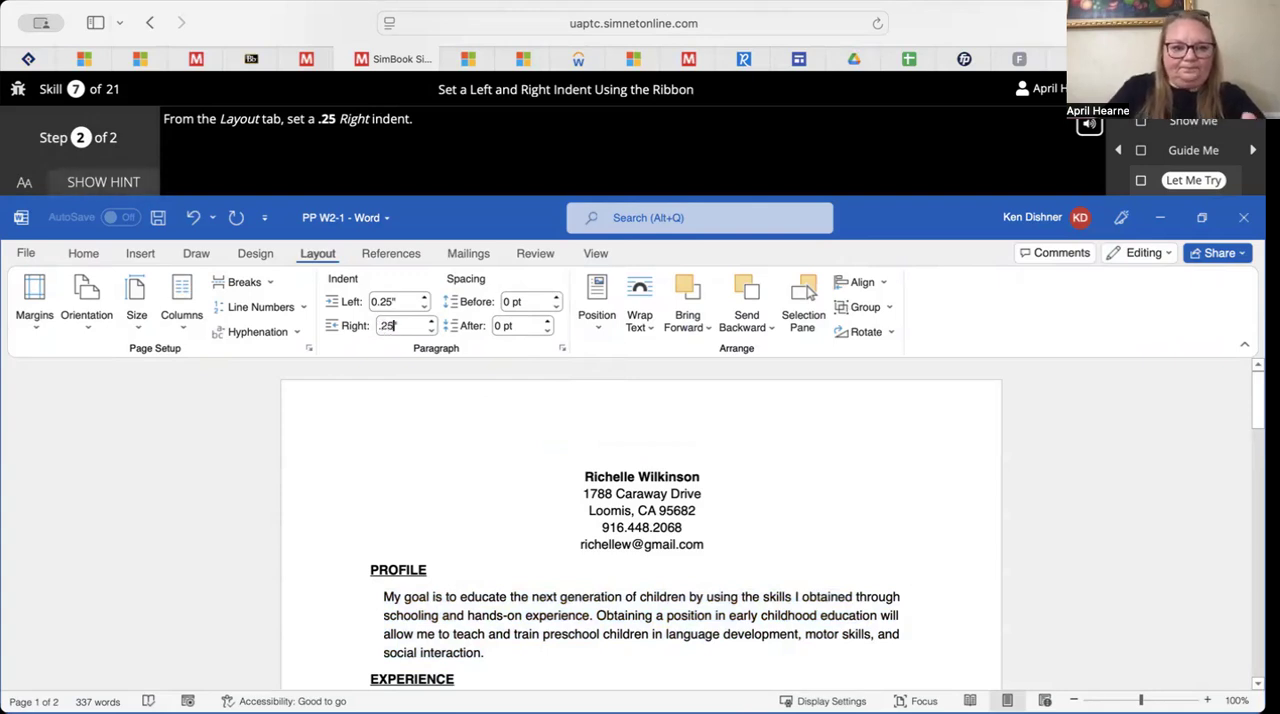
key("Return")
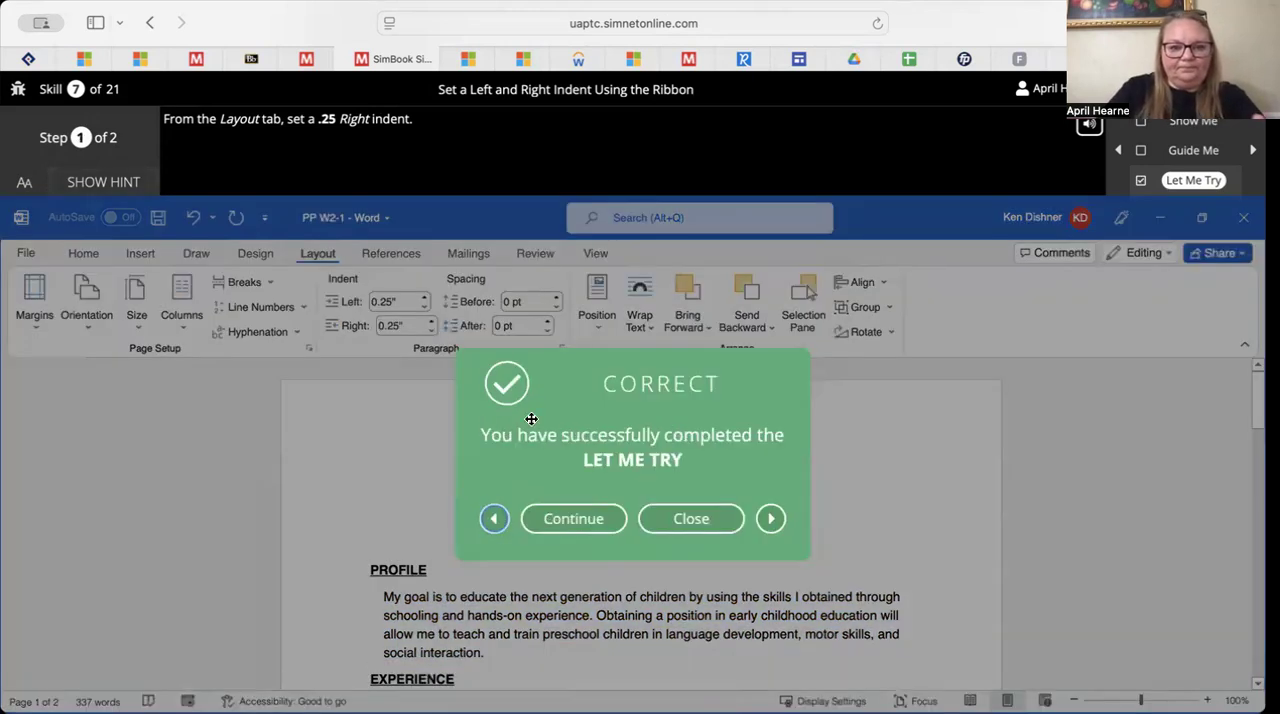
left_click(683, 518)
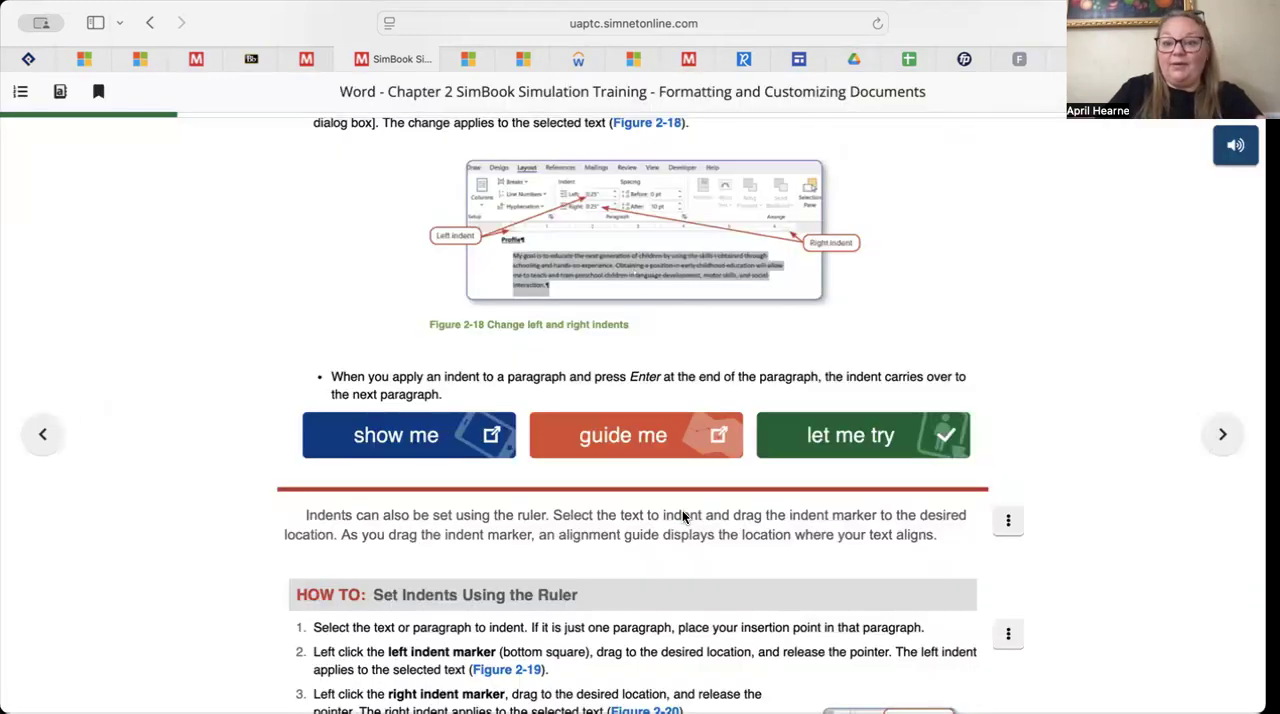
Read the rest of the indents page, from setting indents with the ruler through to removing indents
scroll(683, 516, "down", 8)
scroll(648, 563, "up", 4)
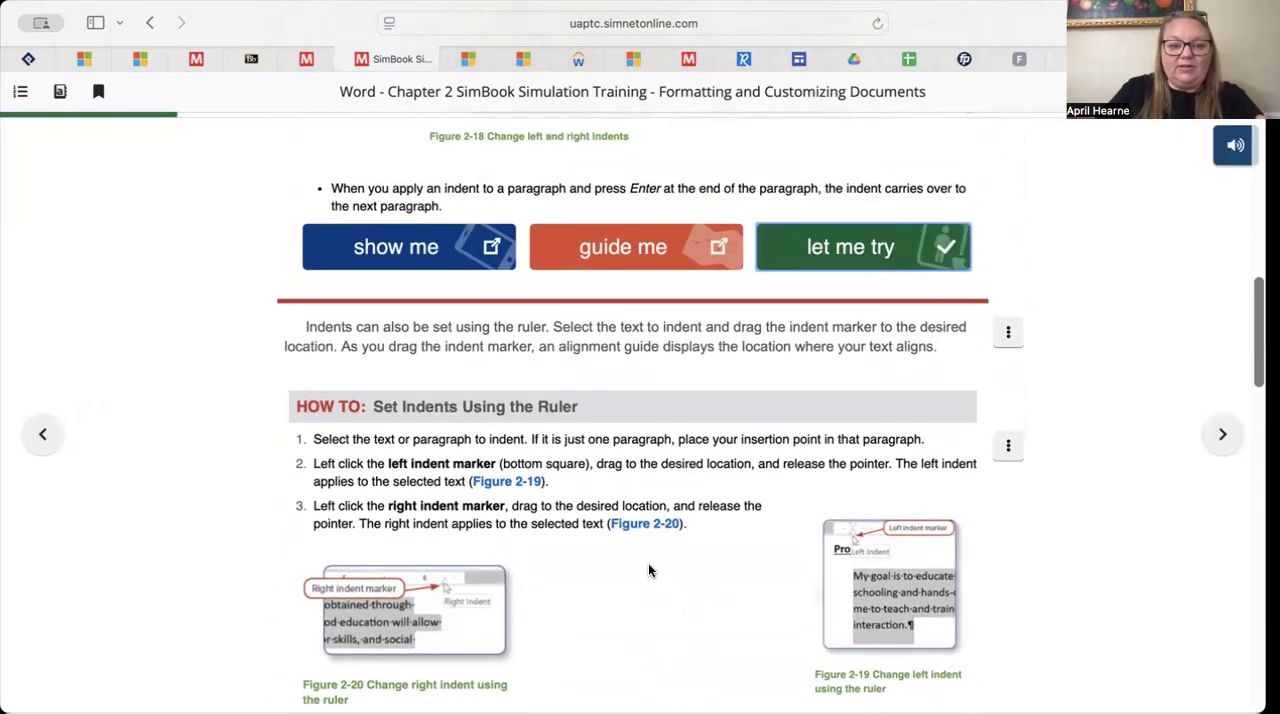
scroll(648, 571, "down", 4)
scroll(648, 563, "down", 6)
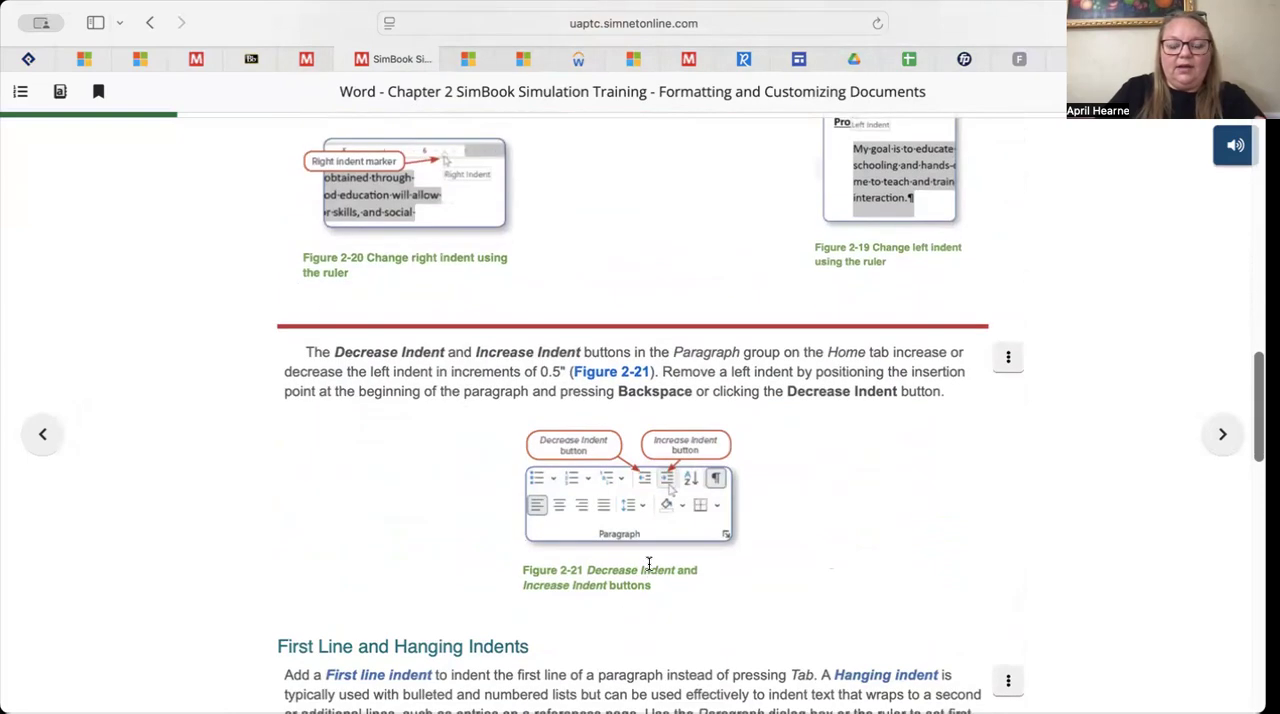
scroll(648, 563, "down", 20)
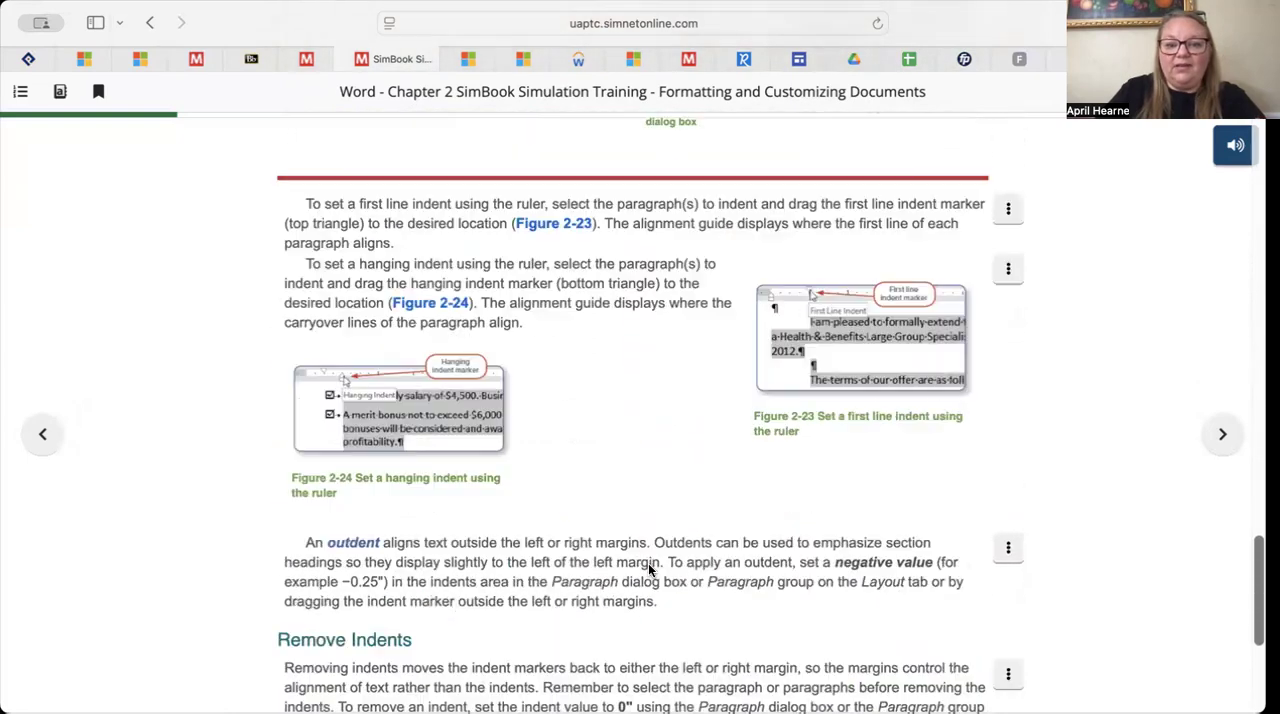
scroll(648, 563, "down", 7)
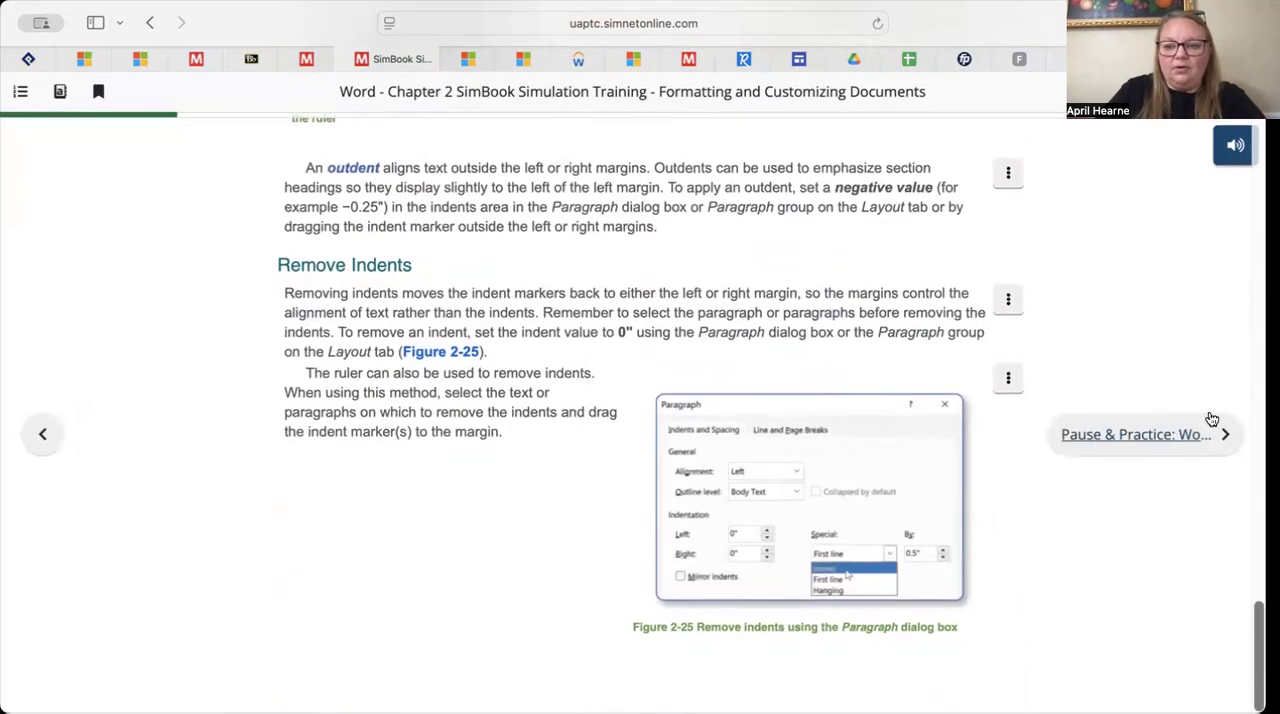
Review the sections on first line and hanging indents, outdents and the indent increase and decrease commands
scroll(1152, 433, "up", 7)
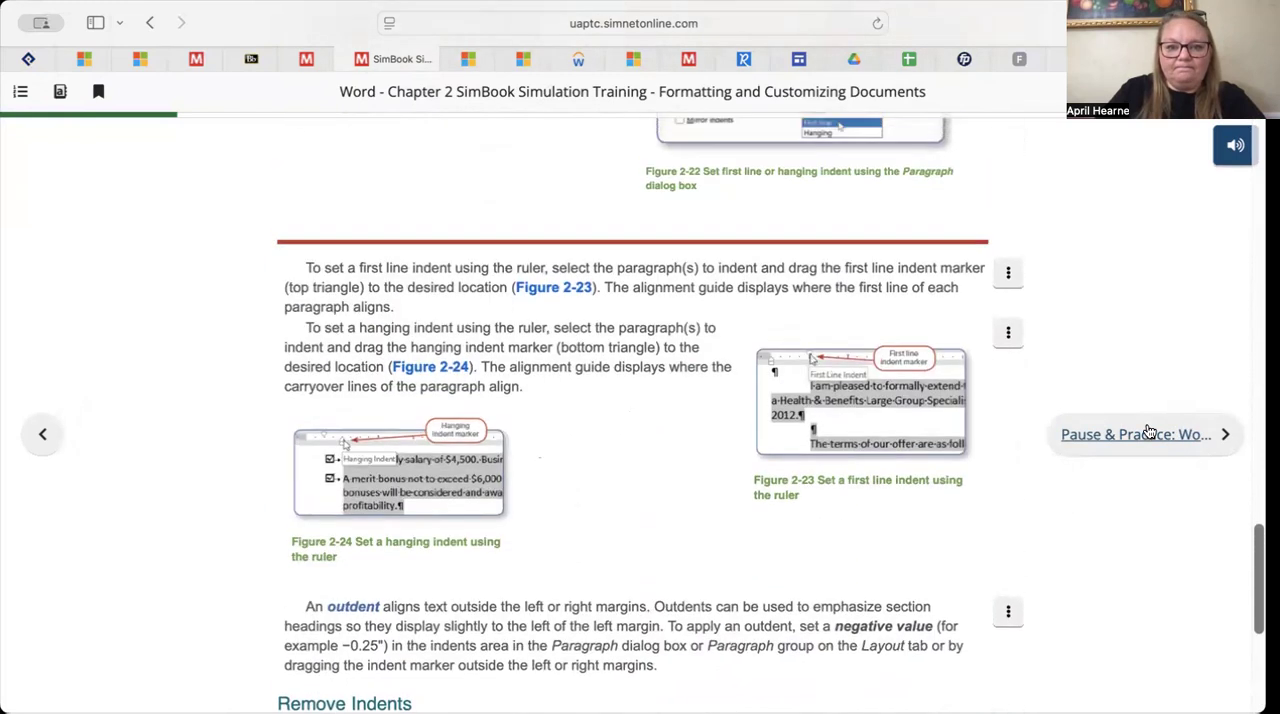
scroll(1152, 433, "up", 7)
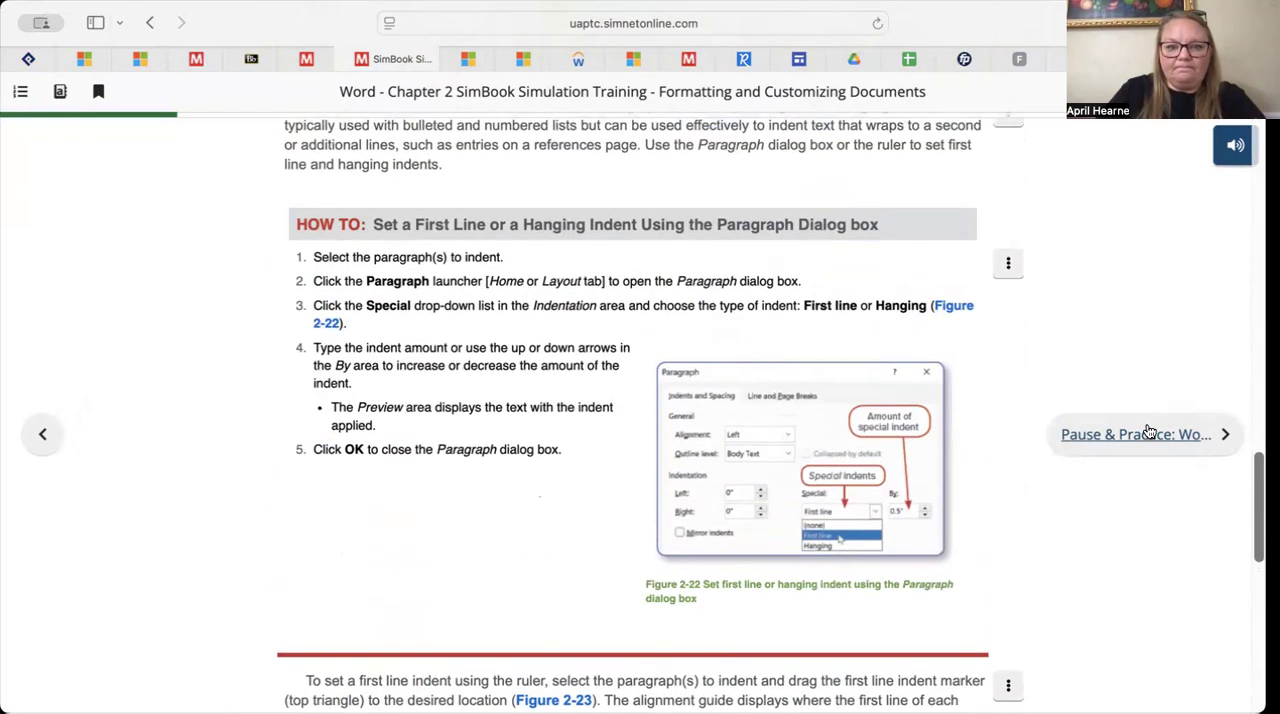
scroll(1150, 432, "up", 8)
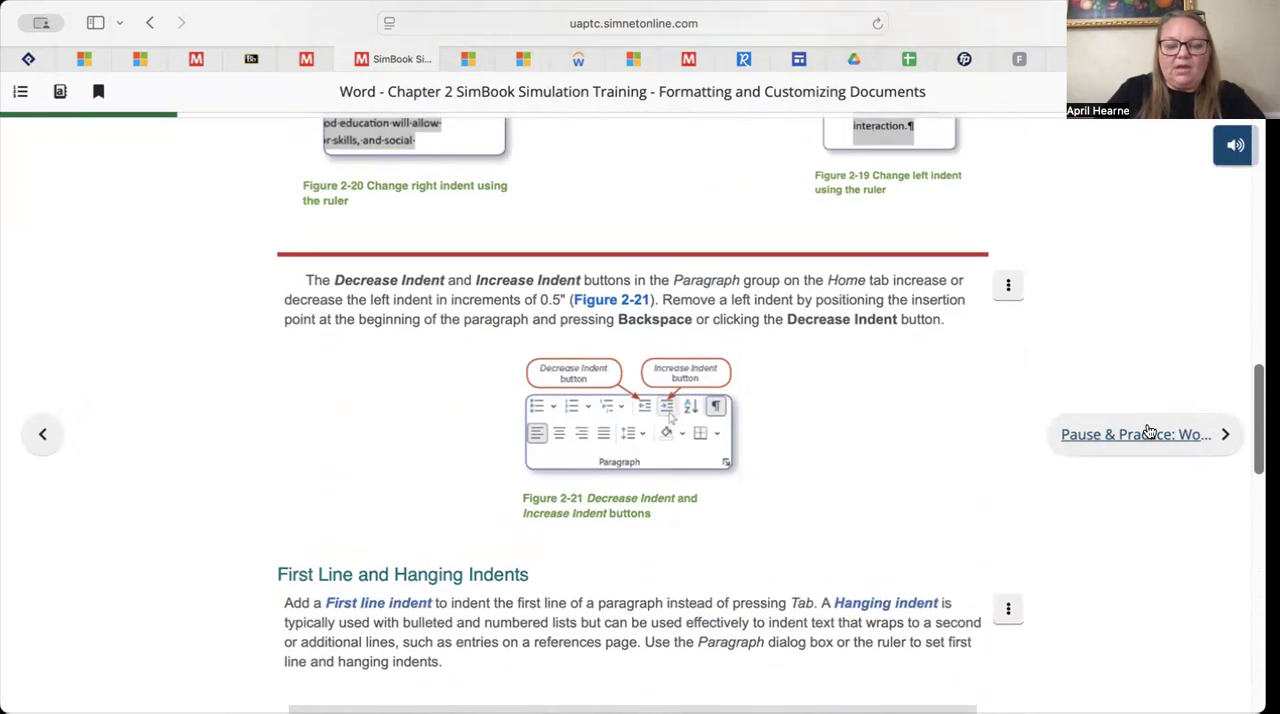
scroll(1150, 432, "up", 3)
scroll(1150, 432, "down", 5)
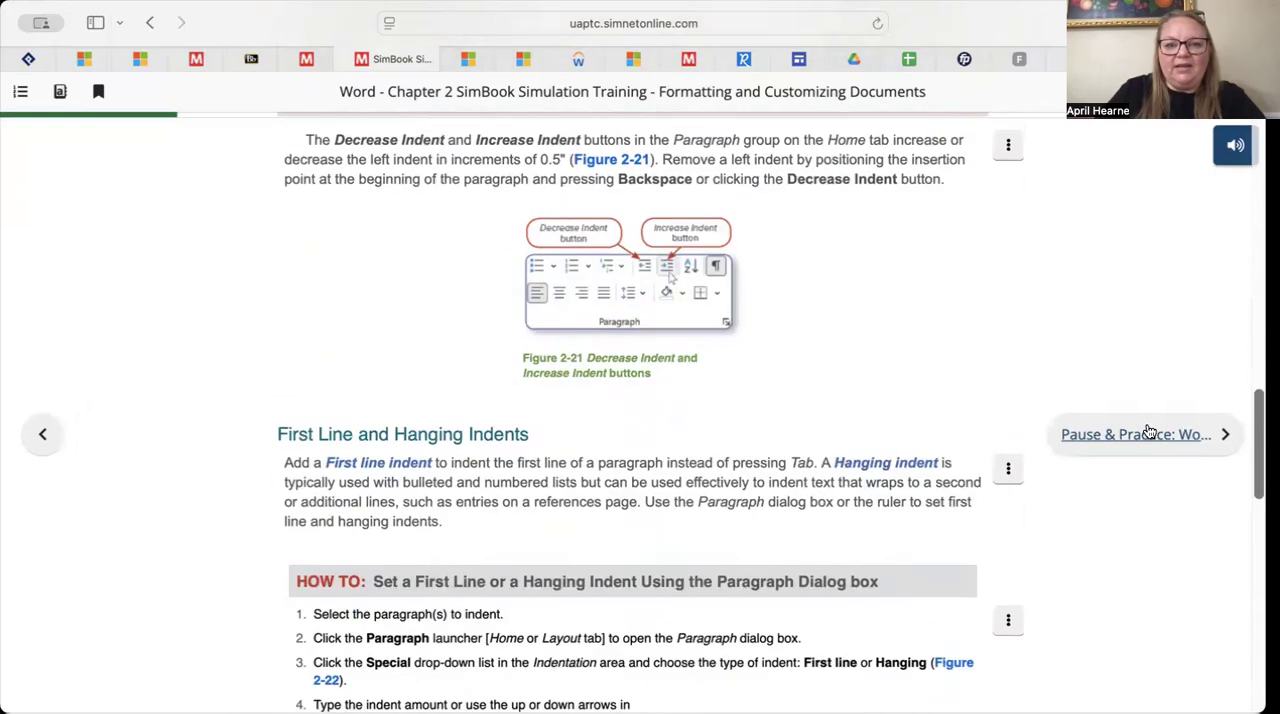
scroll(1150, 432, "down", 10)
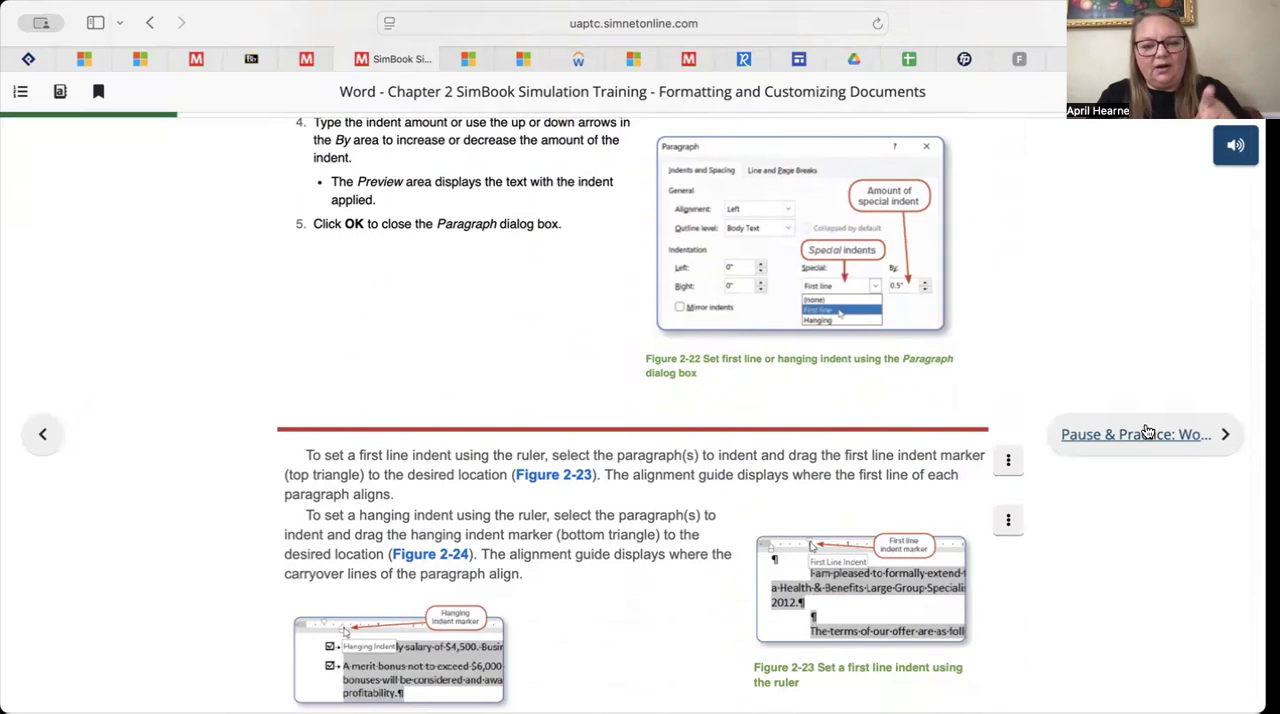
scroll(1112, 472, "down", 2)
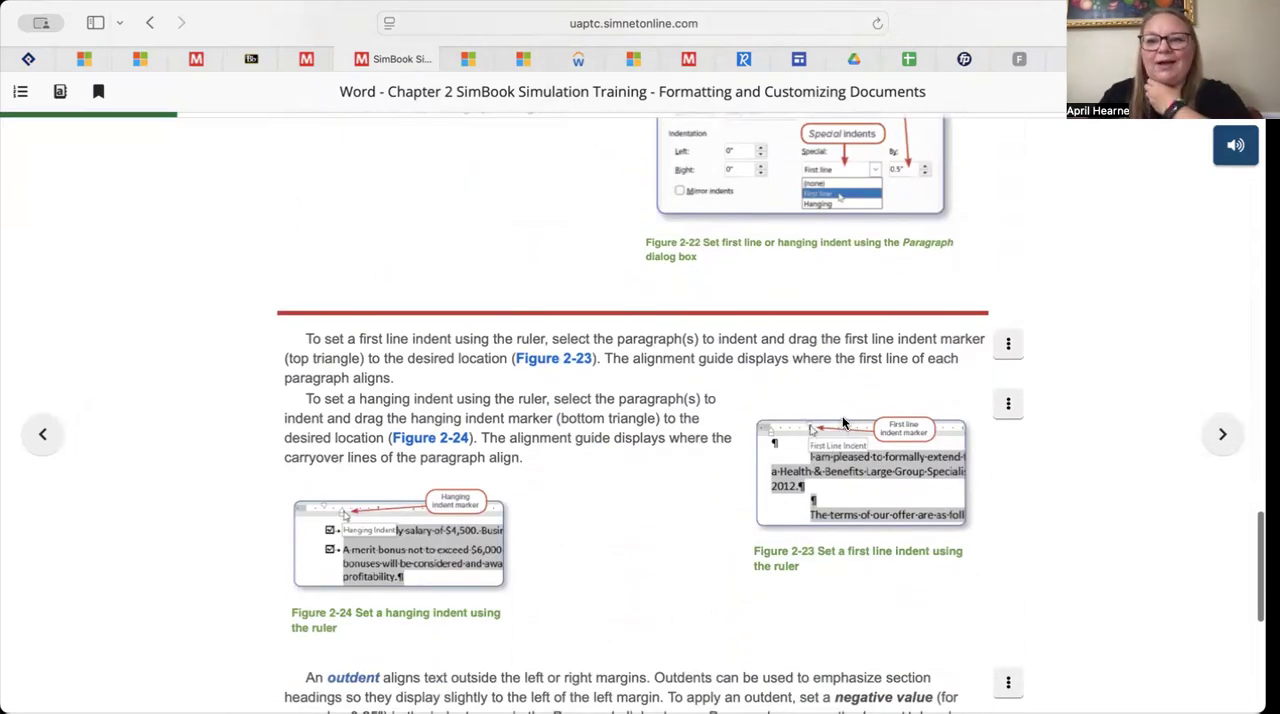
scroll(872, 470, "down", 3)
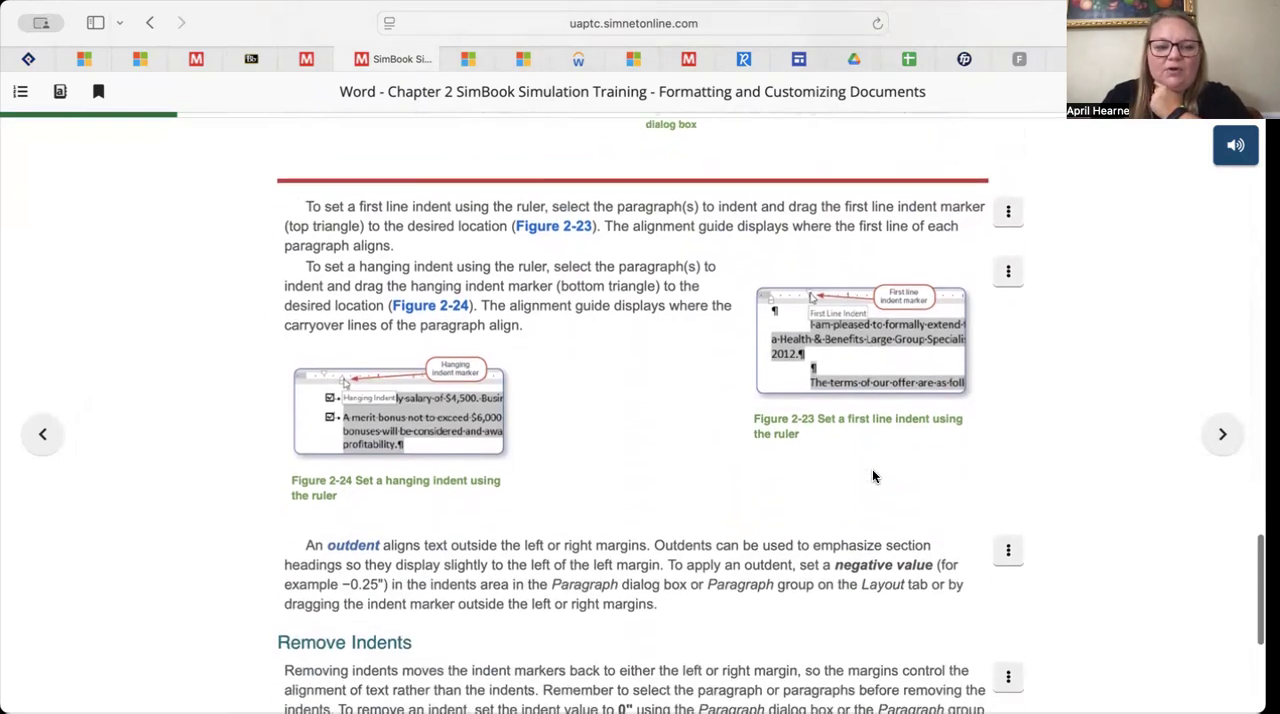
scroll(873, 476, "down", 3)
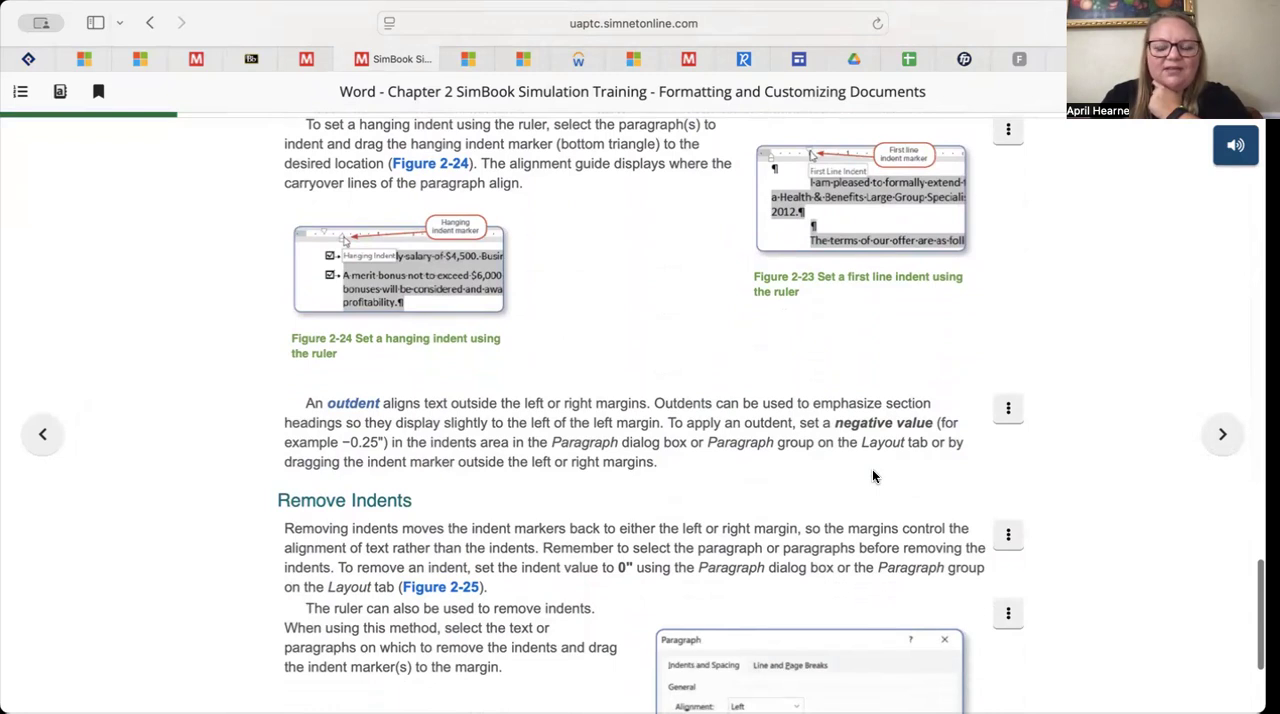
scroll(872, 476, "up", 2)
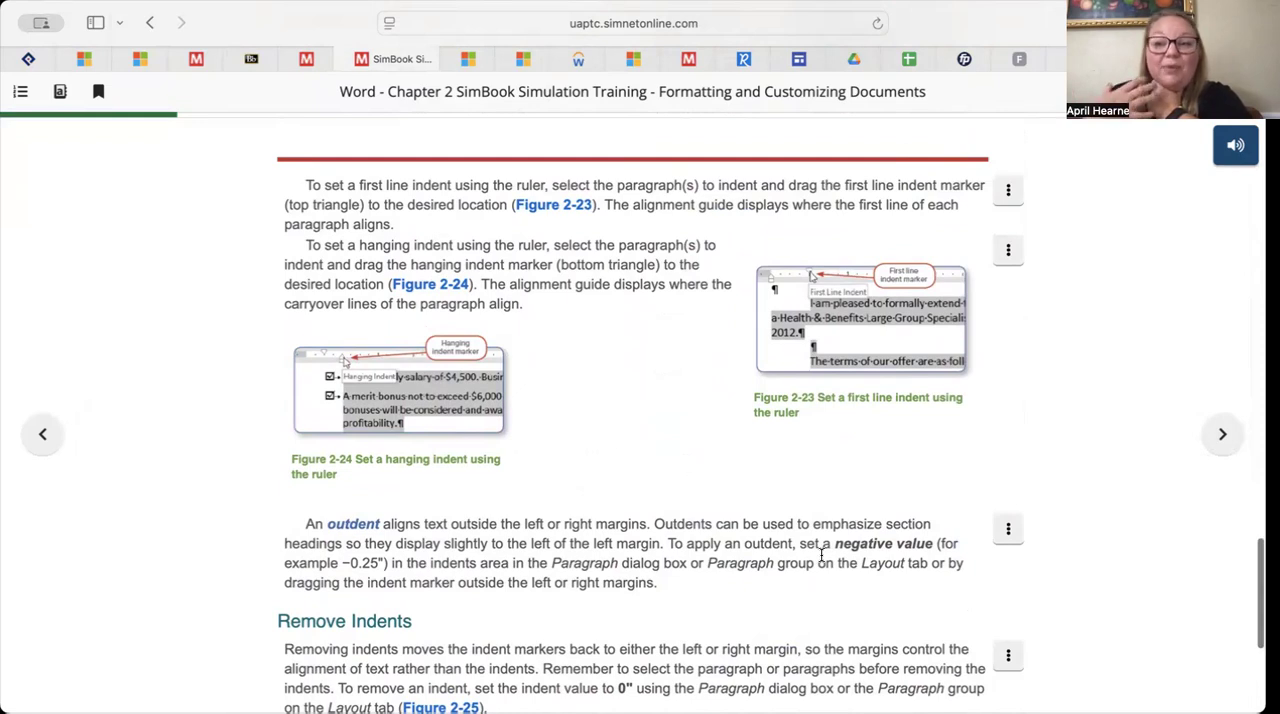
Advance to the Pause & Practice: Word 2-1 page and read through its resume project instructions
left_click(1221, 440)
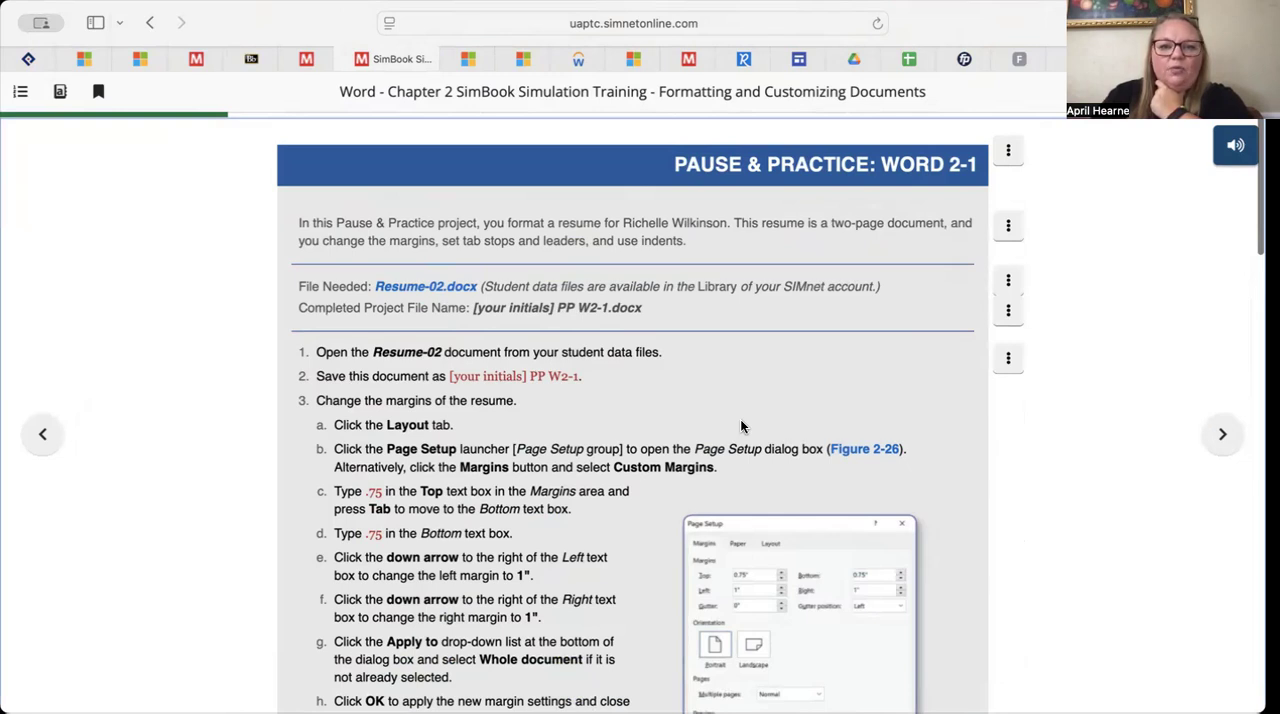
scroll(741, 427, "down", 1)
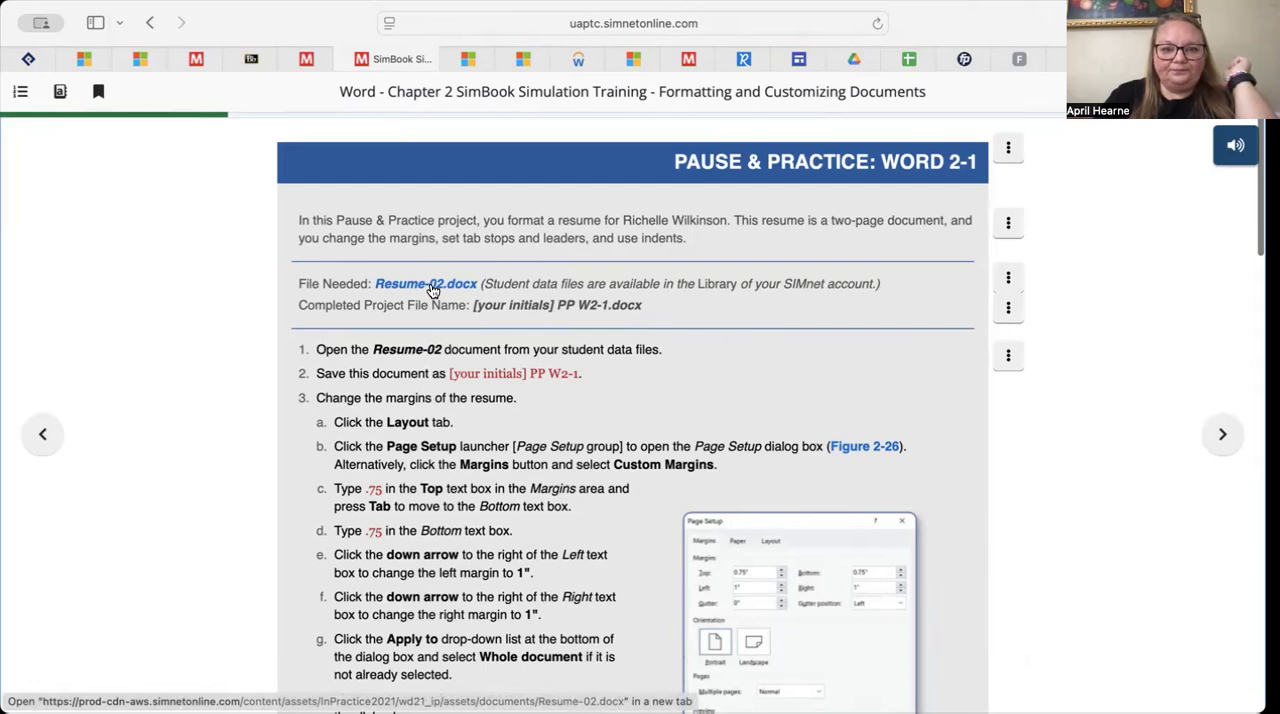
scroll(434, 357, "down", 2)
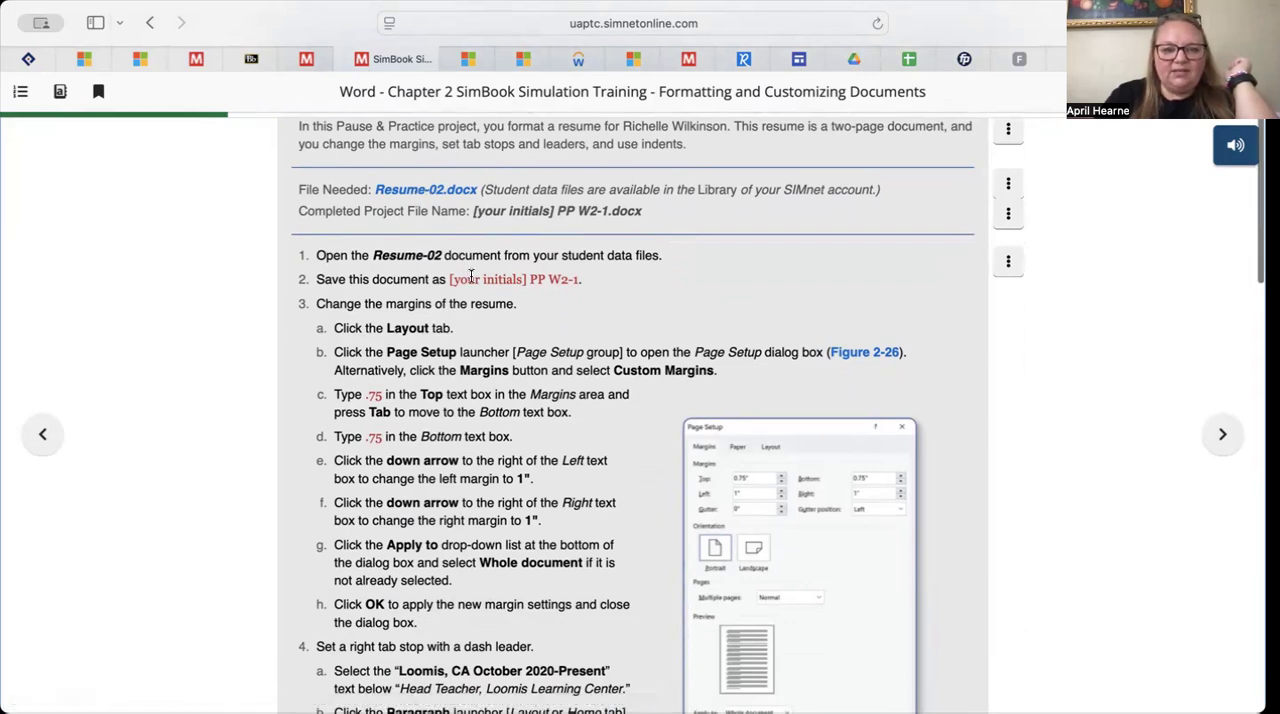
scroll(364, 390, "down", 5)
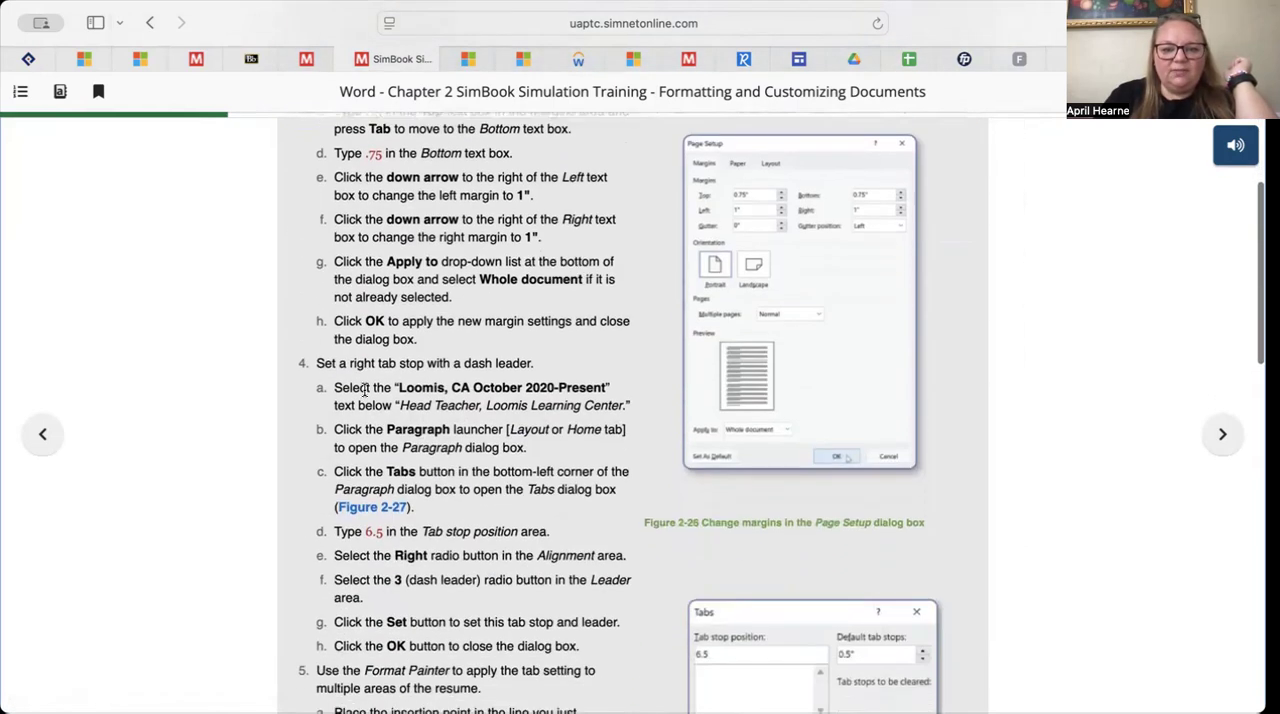
scroll(364, 390, "down", 20)
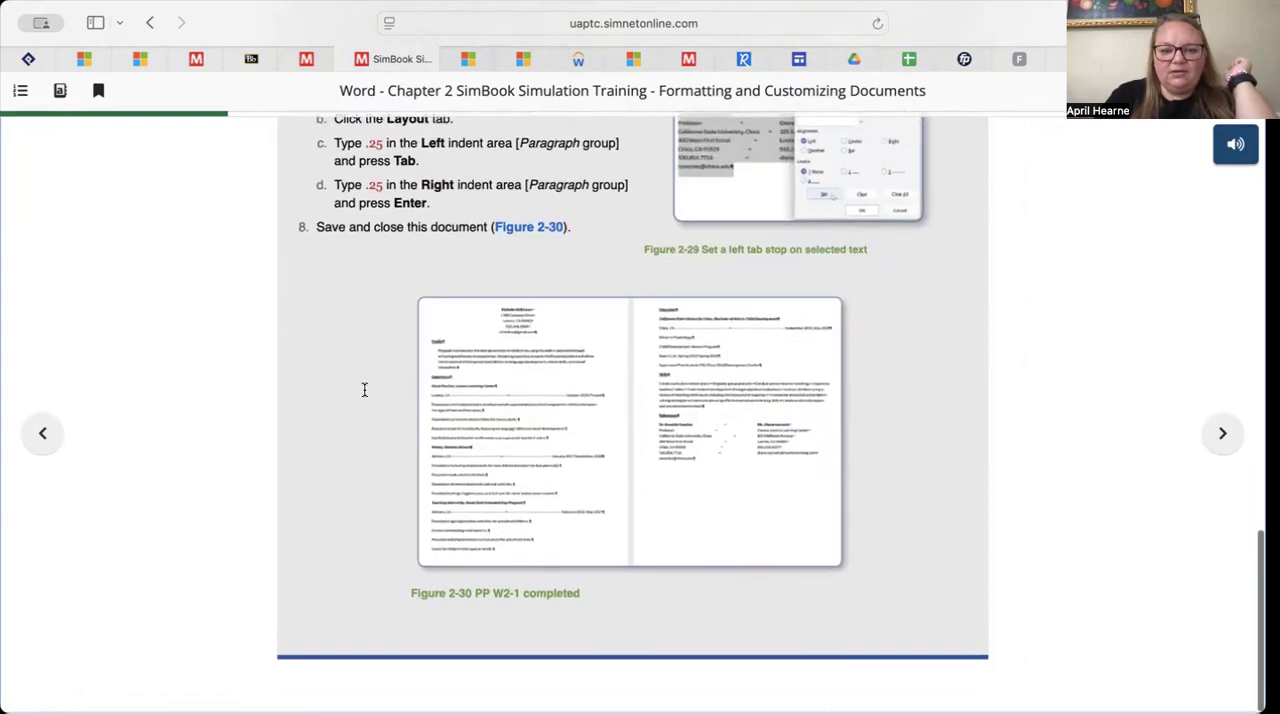
scroll(365, 392, "up", 20)
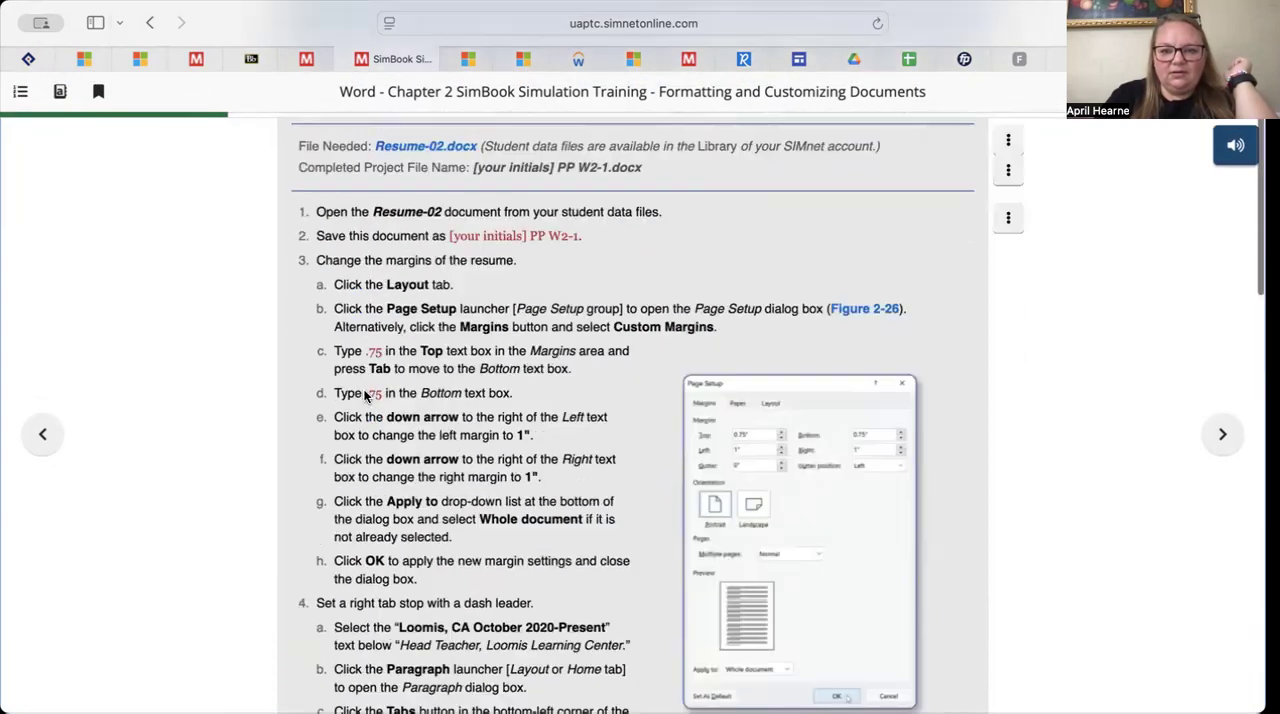
scroll(365, 396, "up", 3)
scroll(365, 396, "down", 10)
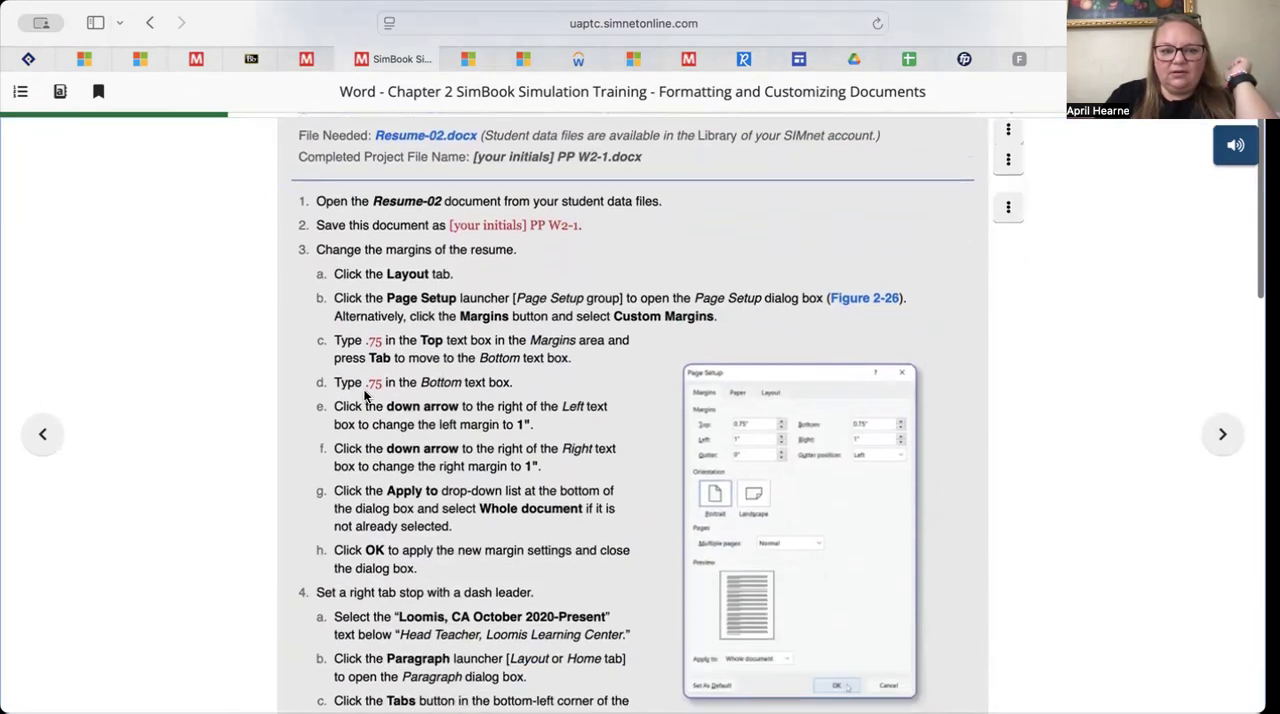
scroll(365, 396, "down", 6)
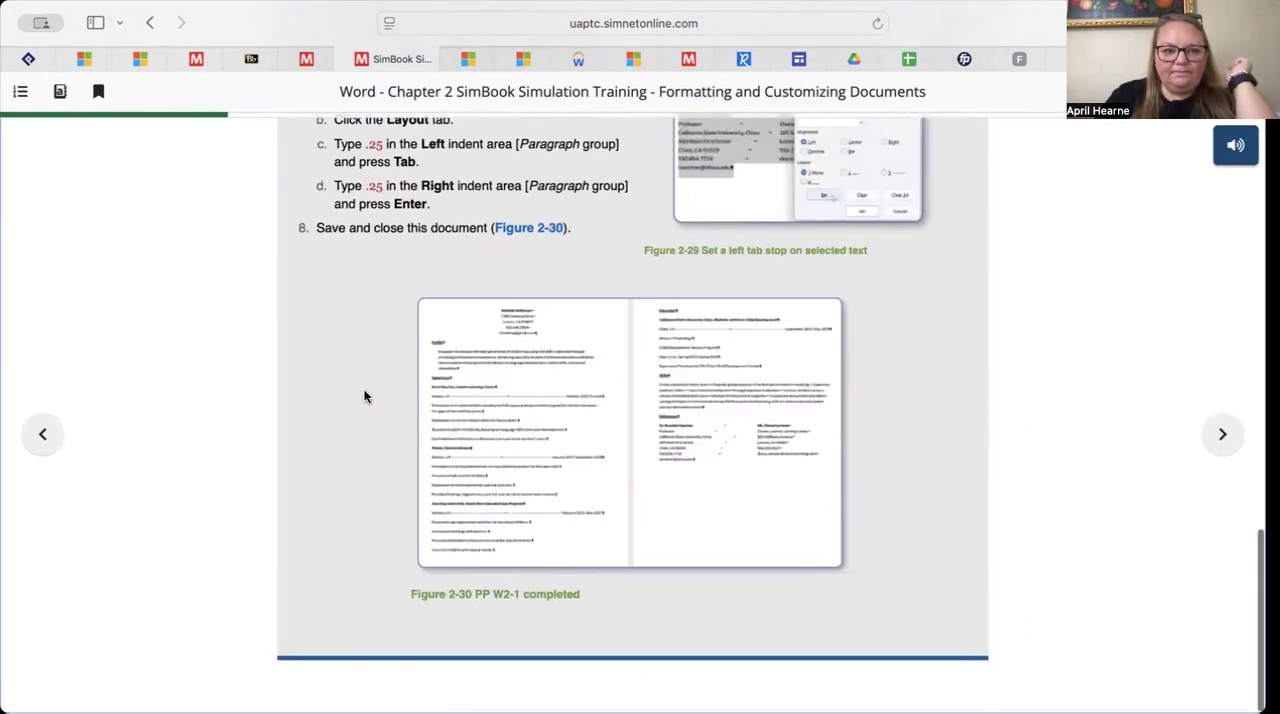
scroll(365, 396, "up", 20)
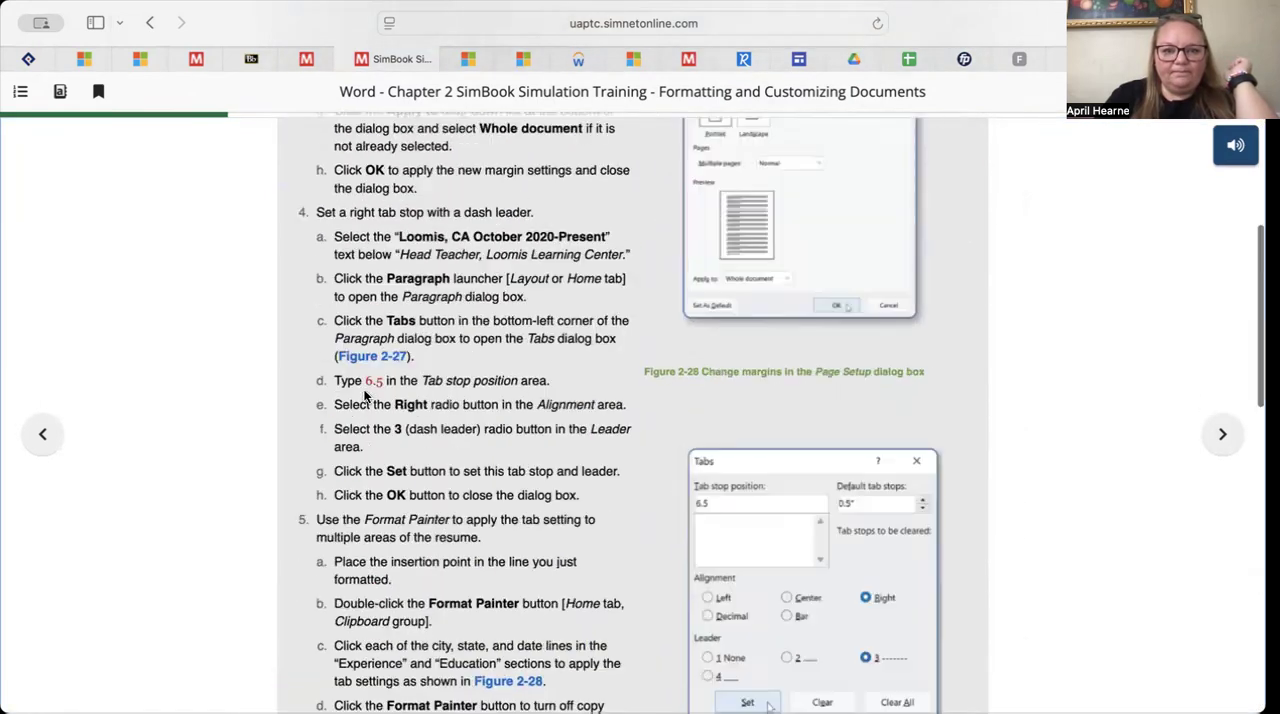
scroll(365, 396, "down", 1)
scroll(365, 396, "down", 1)
scroll(365, 396, "up", 1)
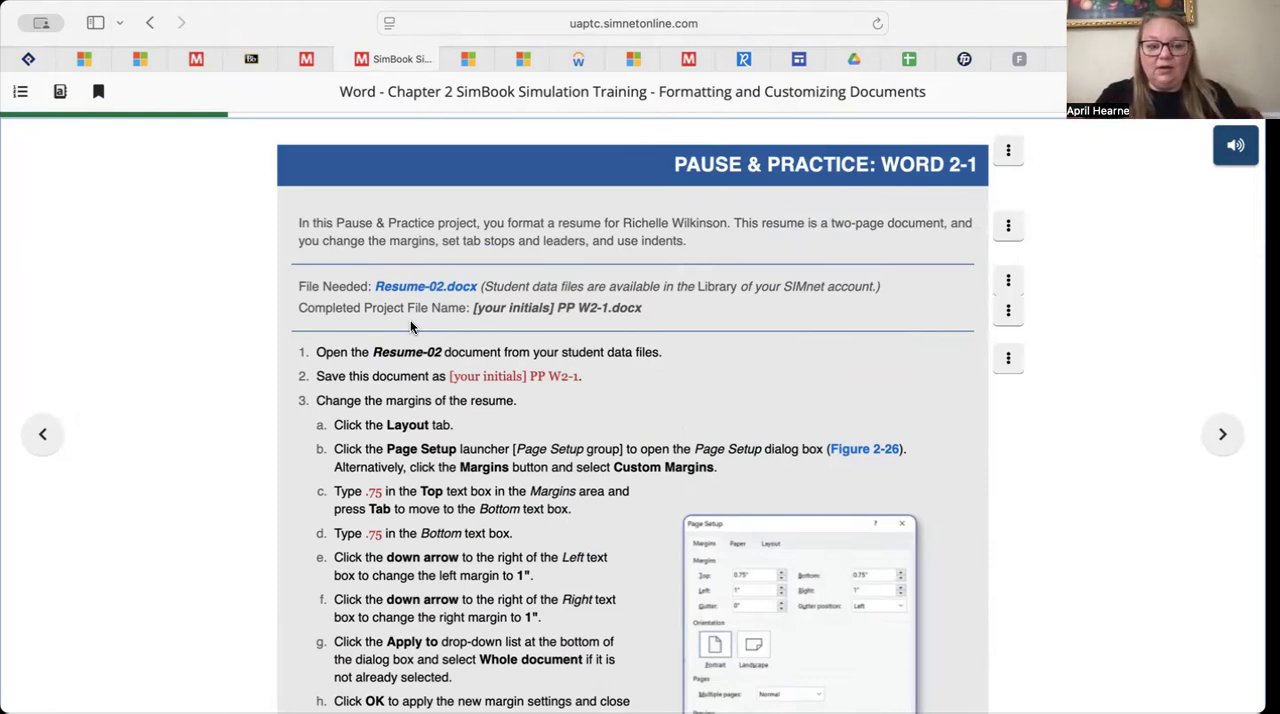
Review the Word 2-1 project's required file and its margin, tab stop and indent instructions again
scroll(410, 326, "down", 3)
scroll(410, 326, "up", 3)
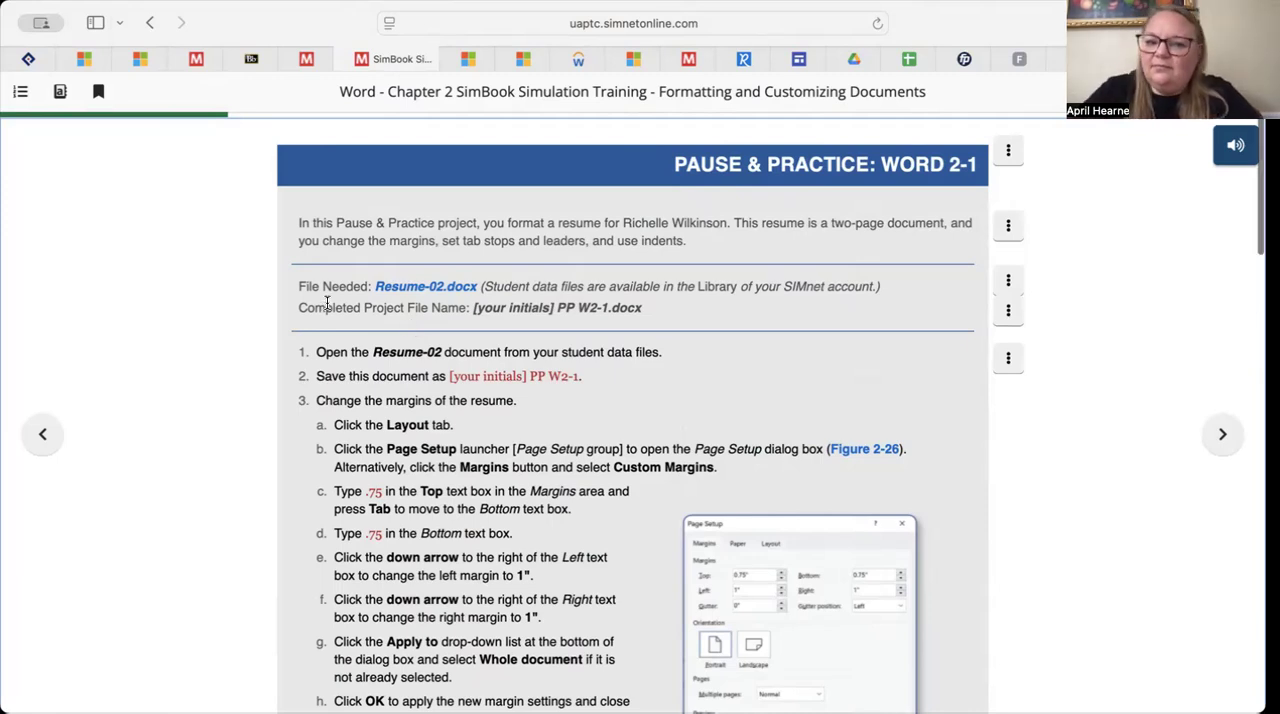
scroll(326, 303, "down", 1)
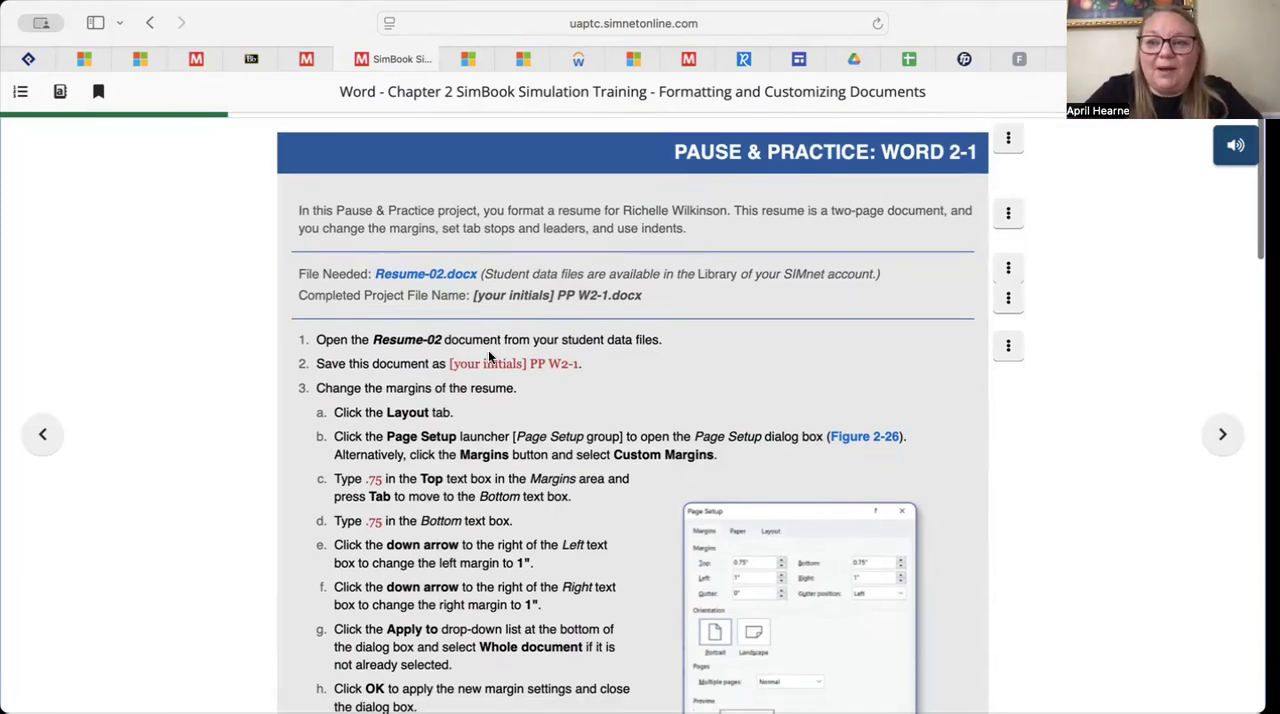
scroll(489, 357, "down", 10)
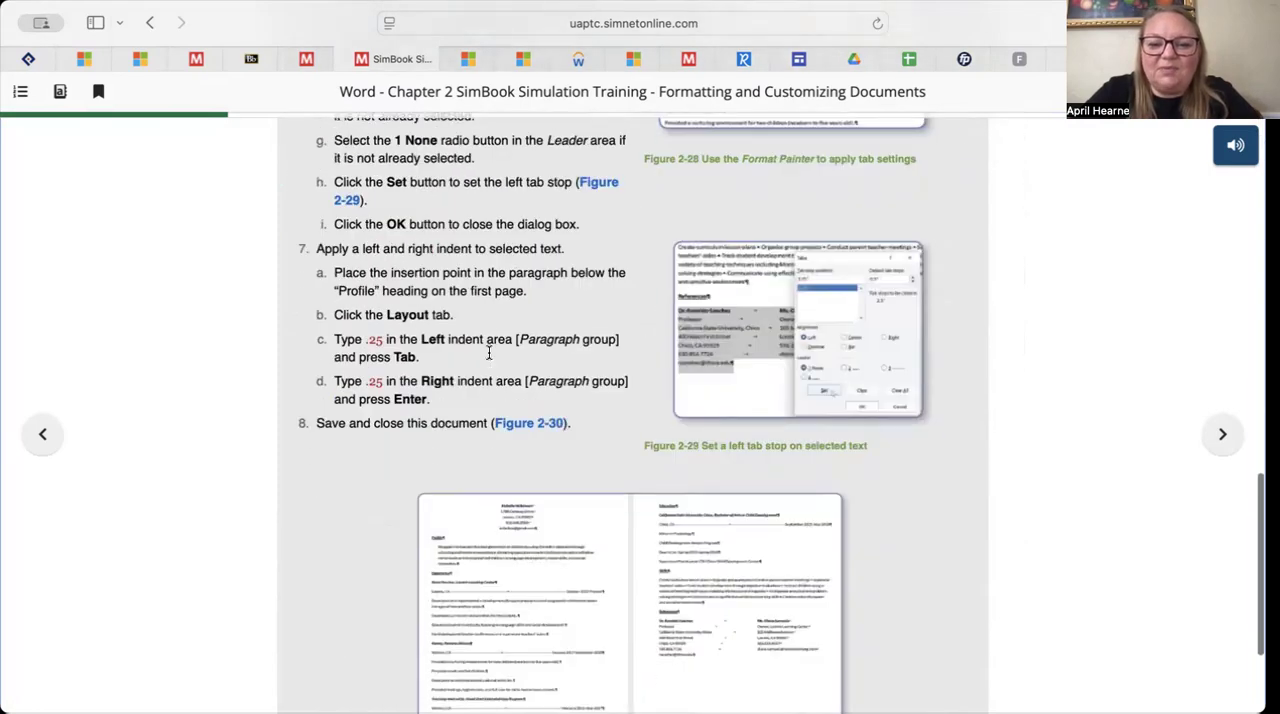
scroll(489, 353, "down", 4)
scroll(488, 350, "up", 6)
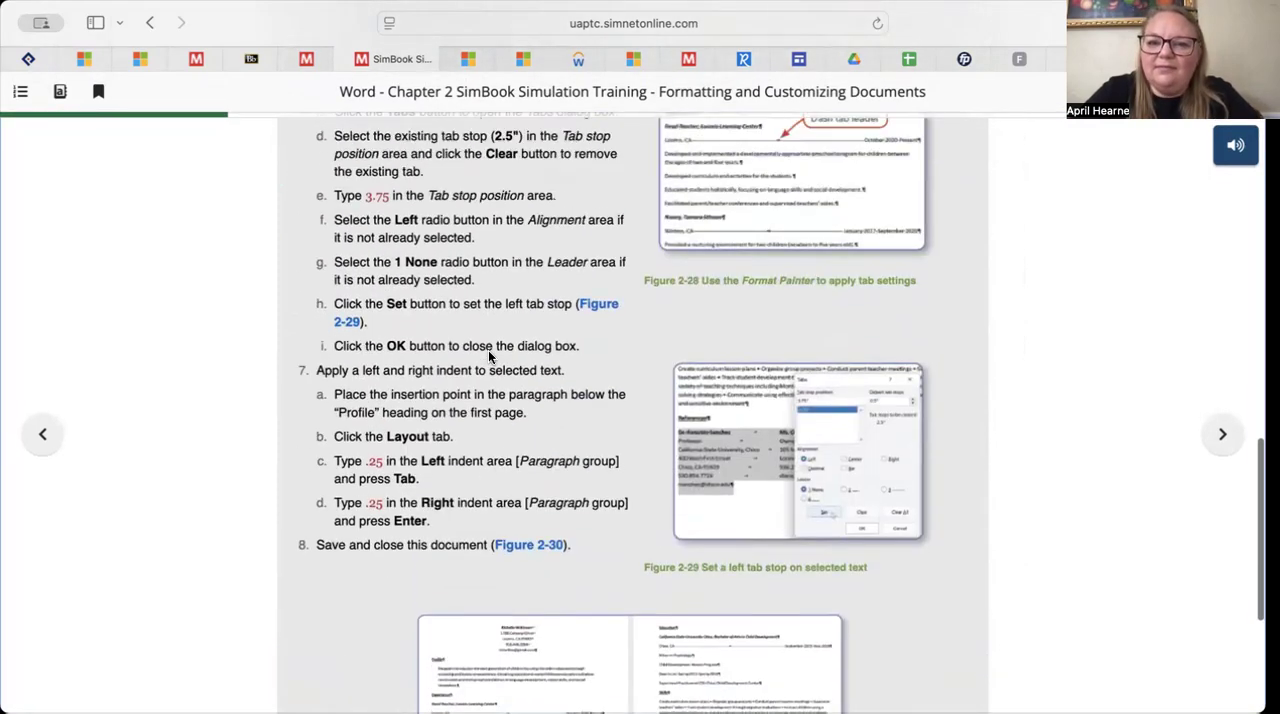
scroll(489, 352, "up", 10)
scroll(489, 357, "up", 1)
scroll(489, 357, "down", 1)
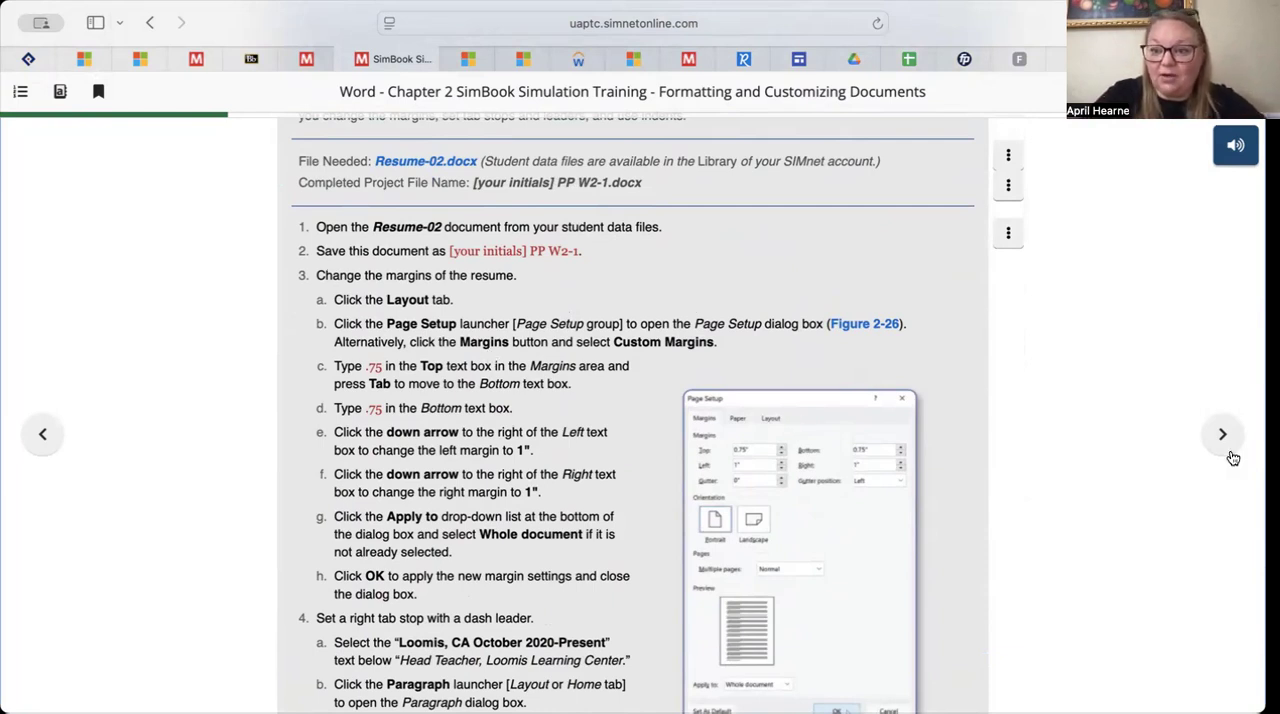
Advance to SLO 2.4 on page numbers, headers and footers and launch the Let Me Try exercise for Insert a Page Number
left_click(1200, 436)
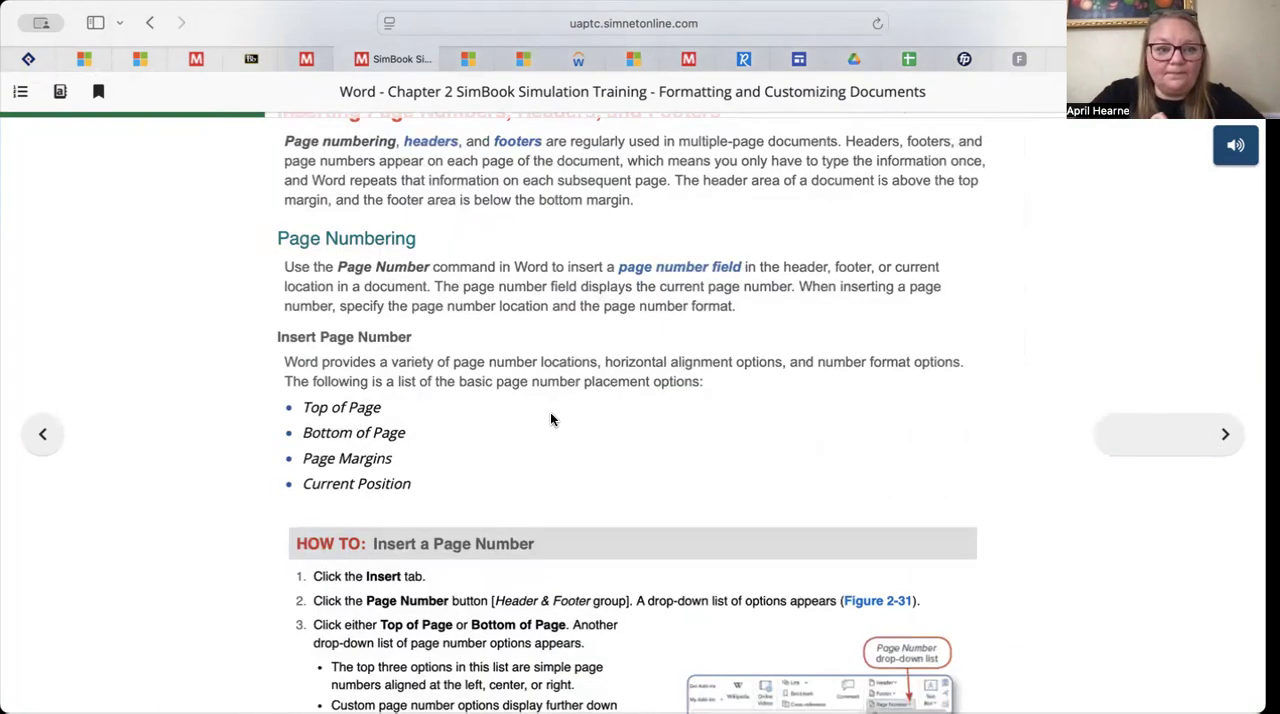
scroll(551, 412, "down", 2)
scroll(553, 418, "up", 2)
scroll(551, 418, "up", 1)
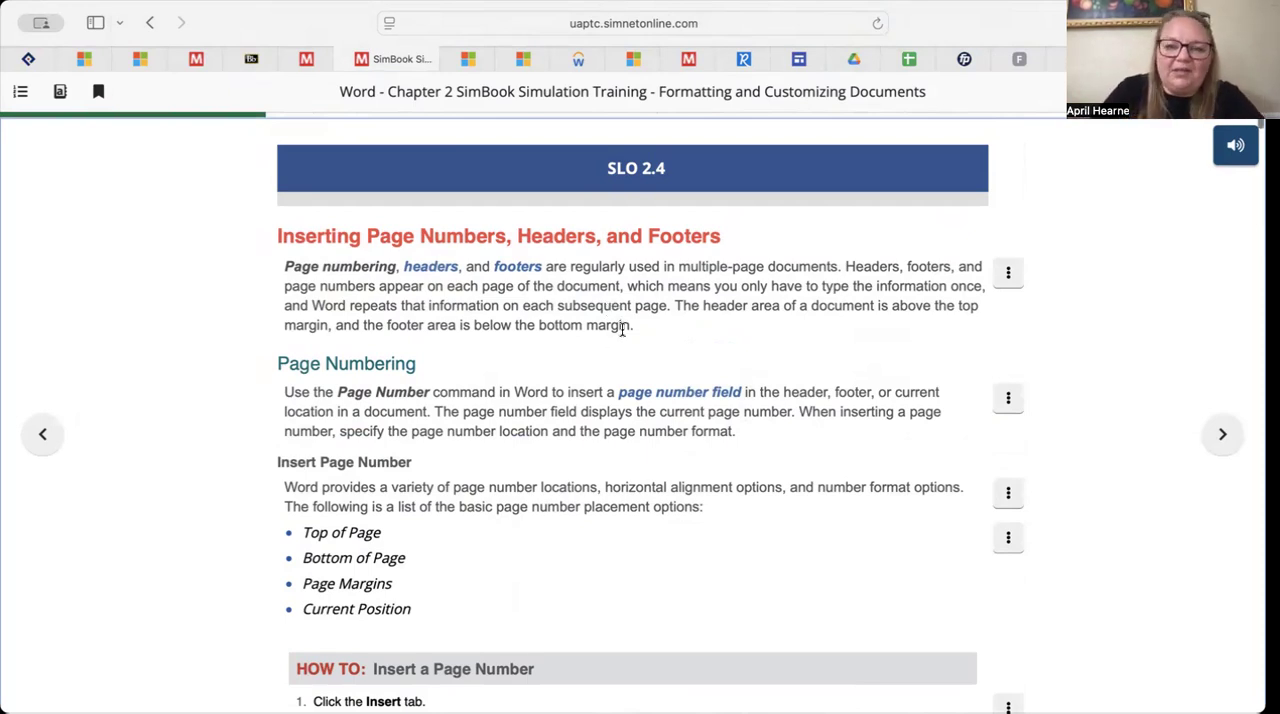
scroll(630, 422, "down", 1)
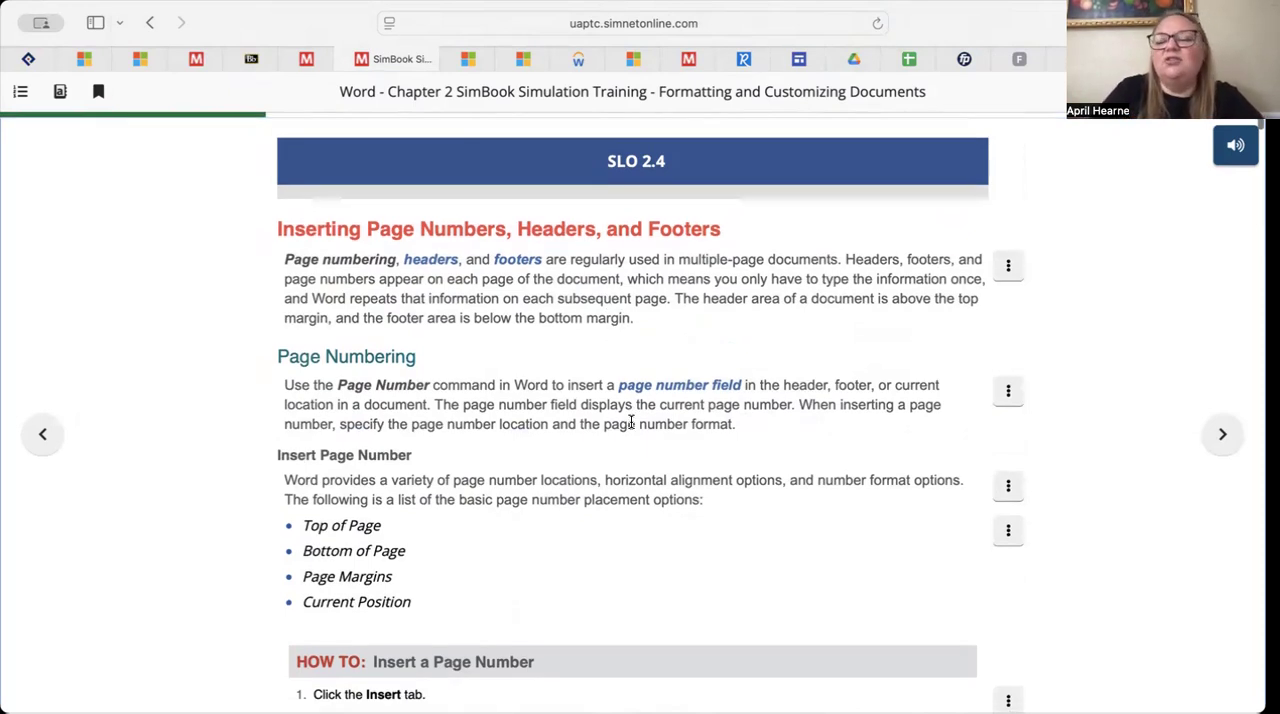
scroll(630, 422, "down", 1)
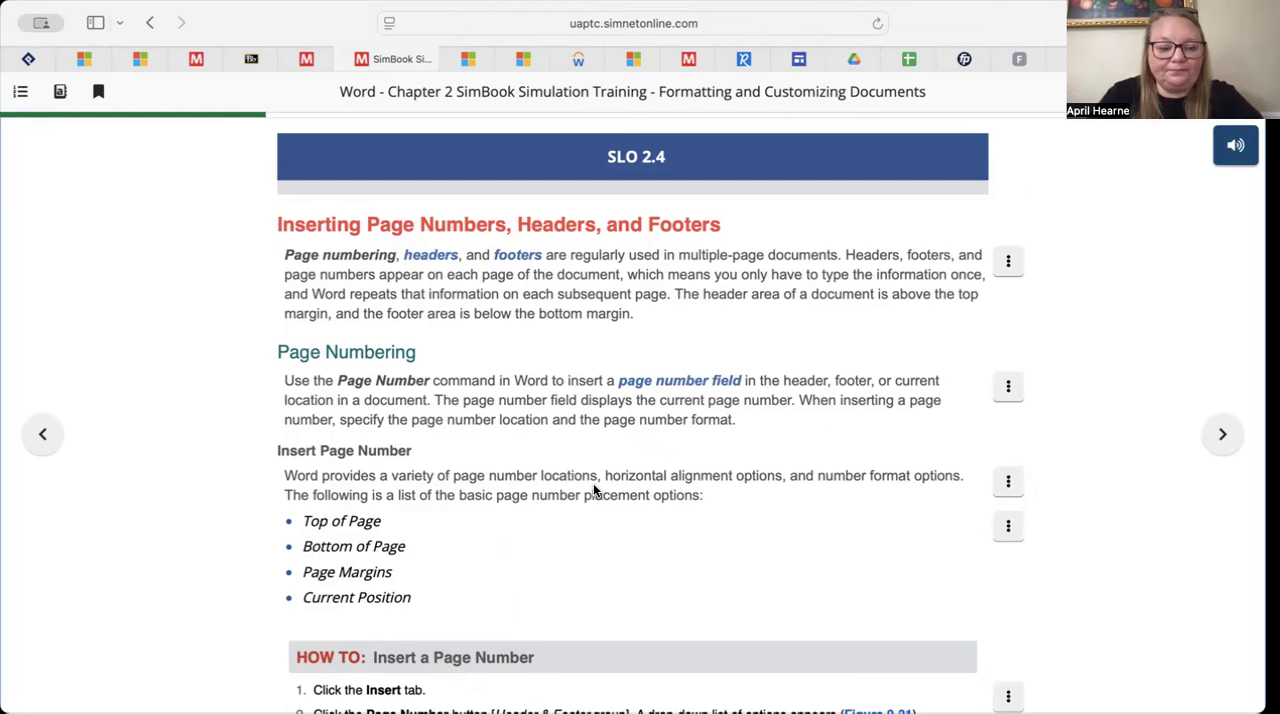
scroll(593, 490, "down", 10)
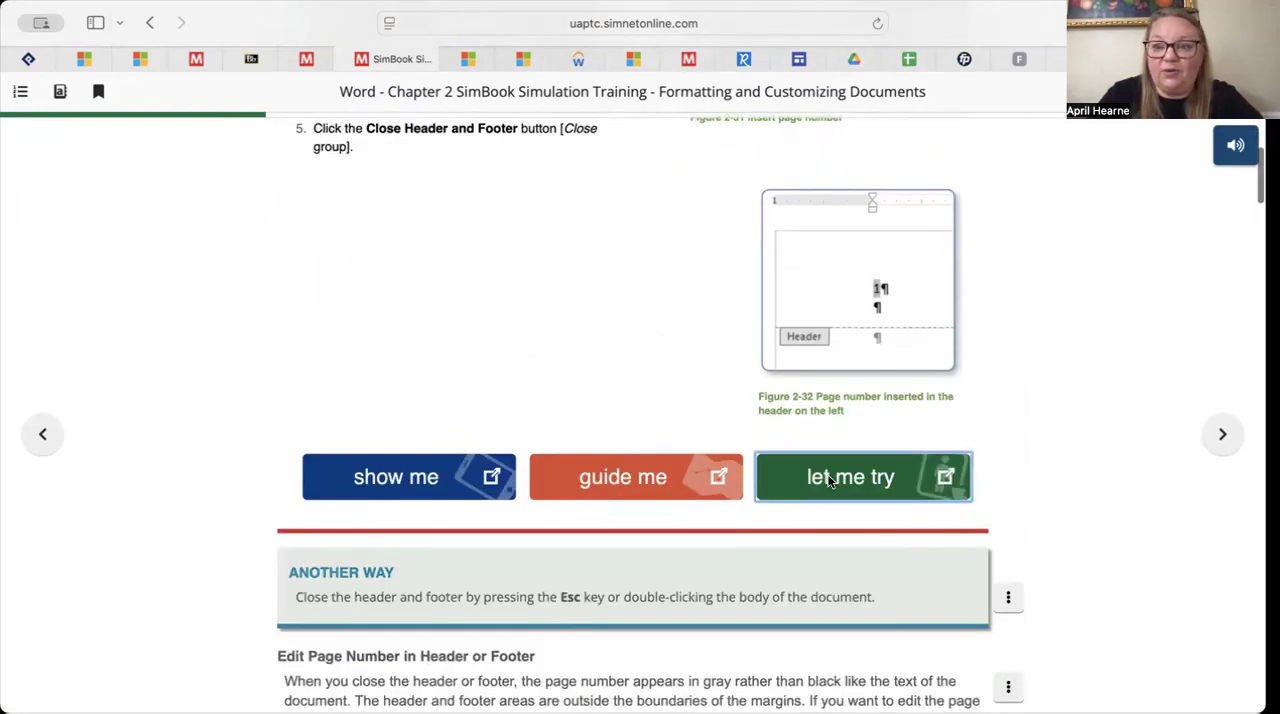
left_click(829, 478)
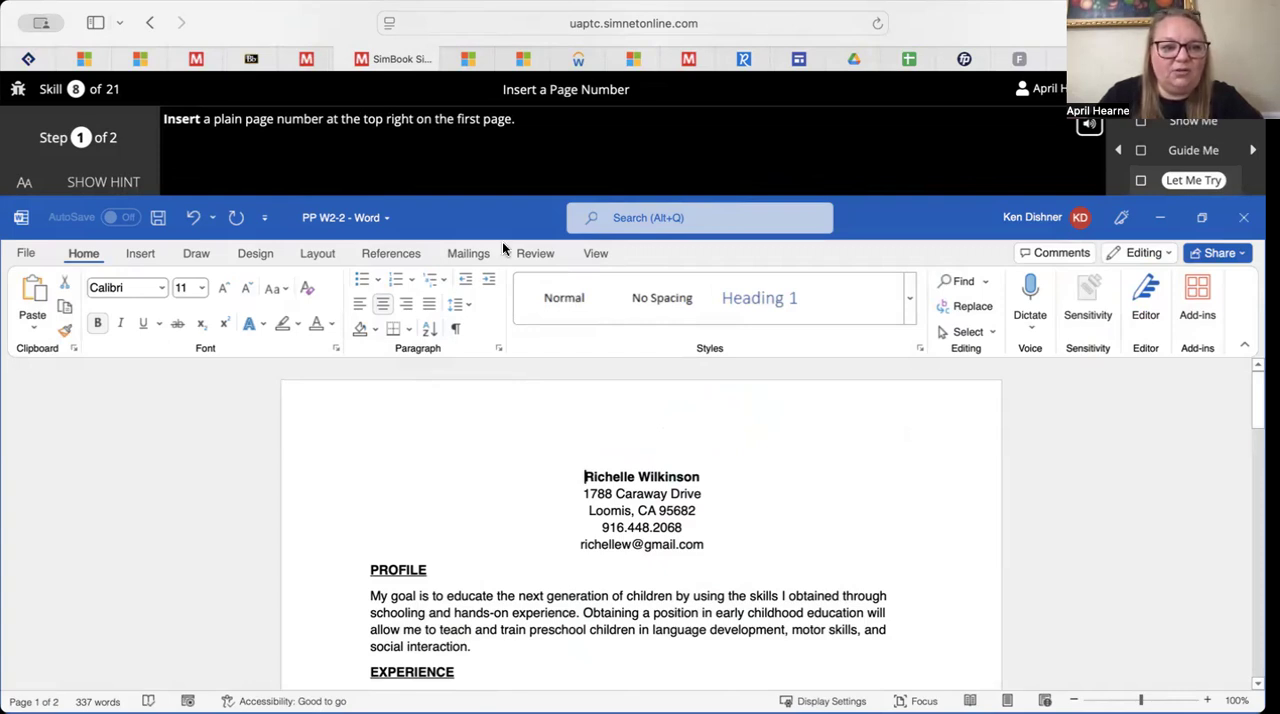
left_click(389, 256)
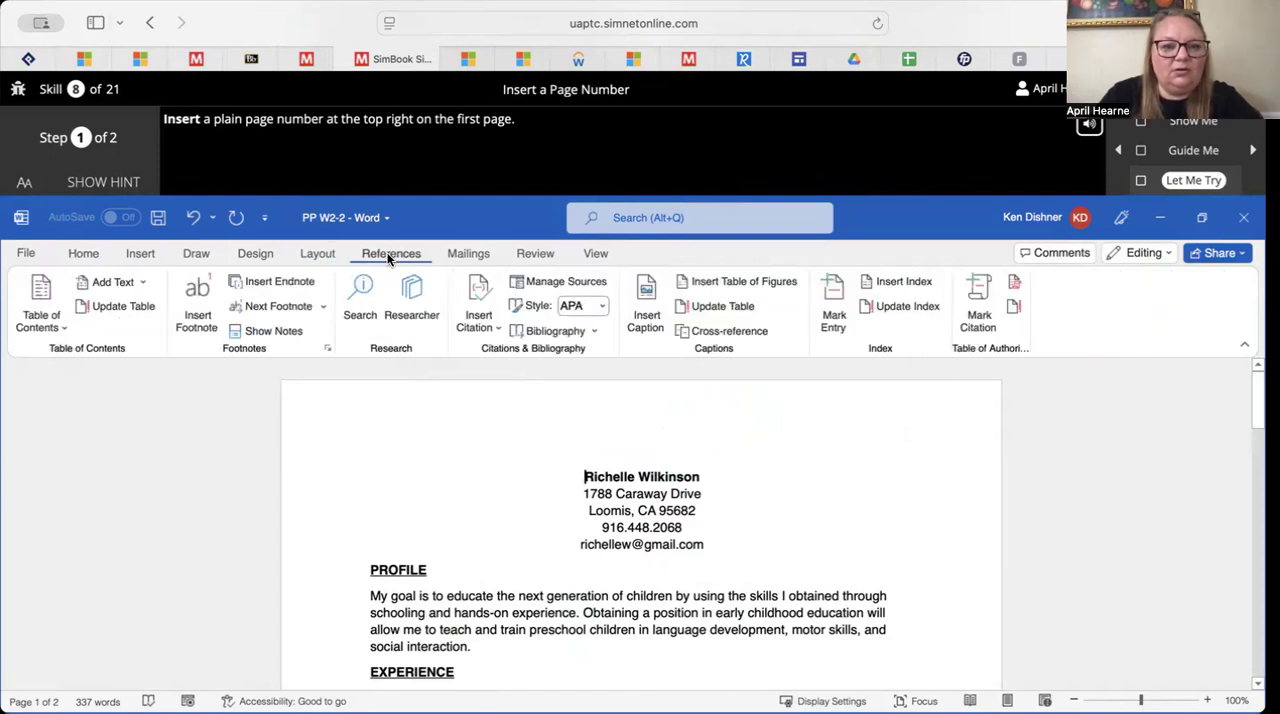
left_click(318, 255)
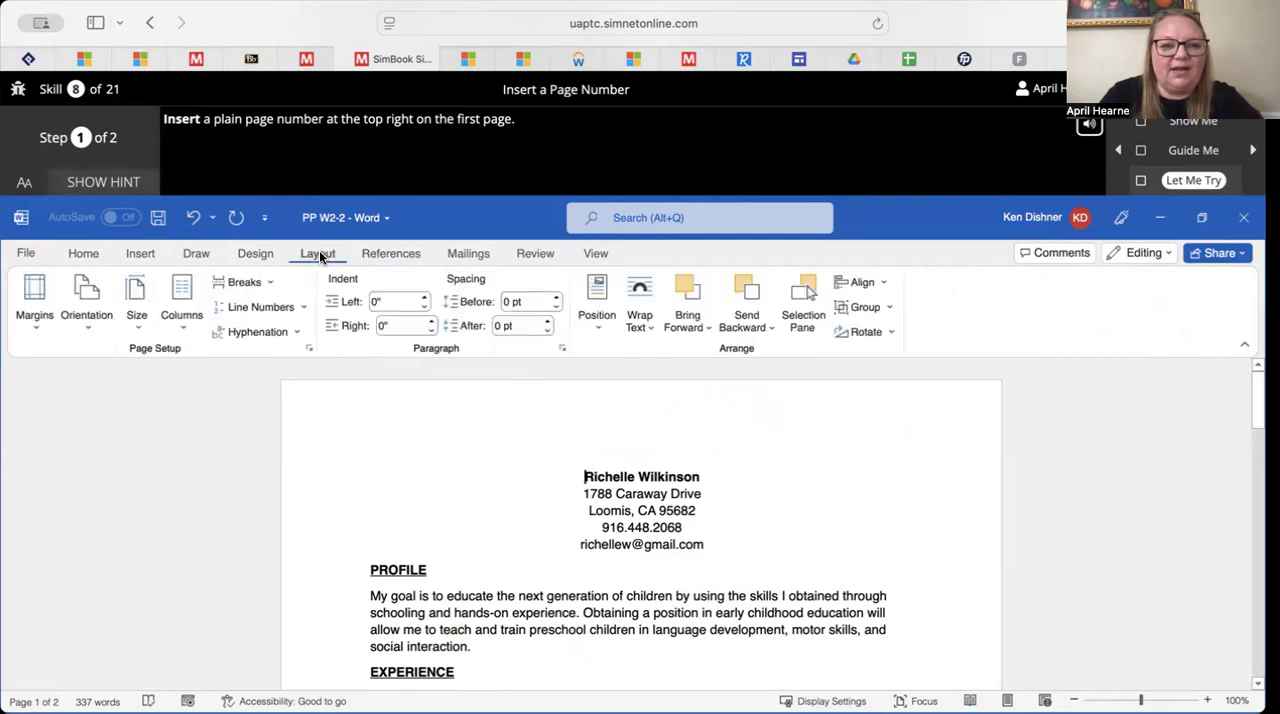
left_click(255, 255)
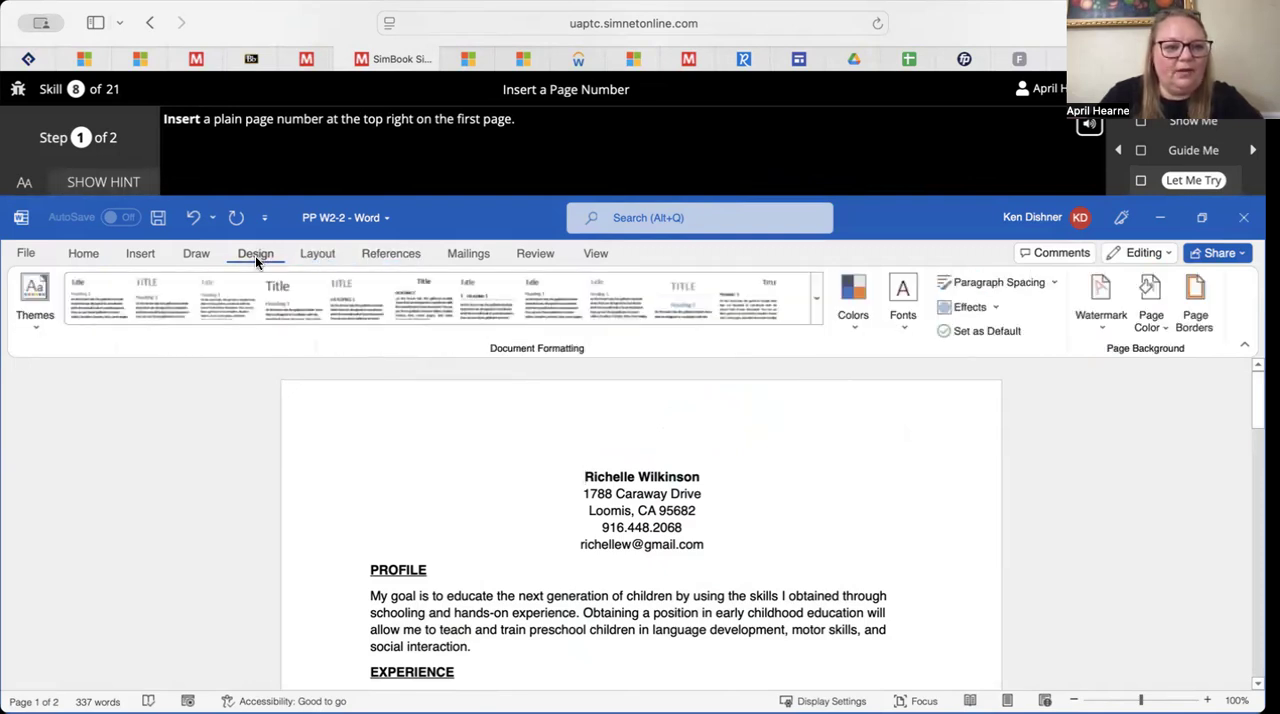
left_click(196, 255)
left_click(141, 254)
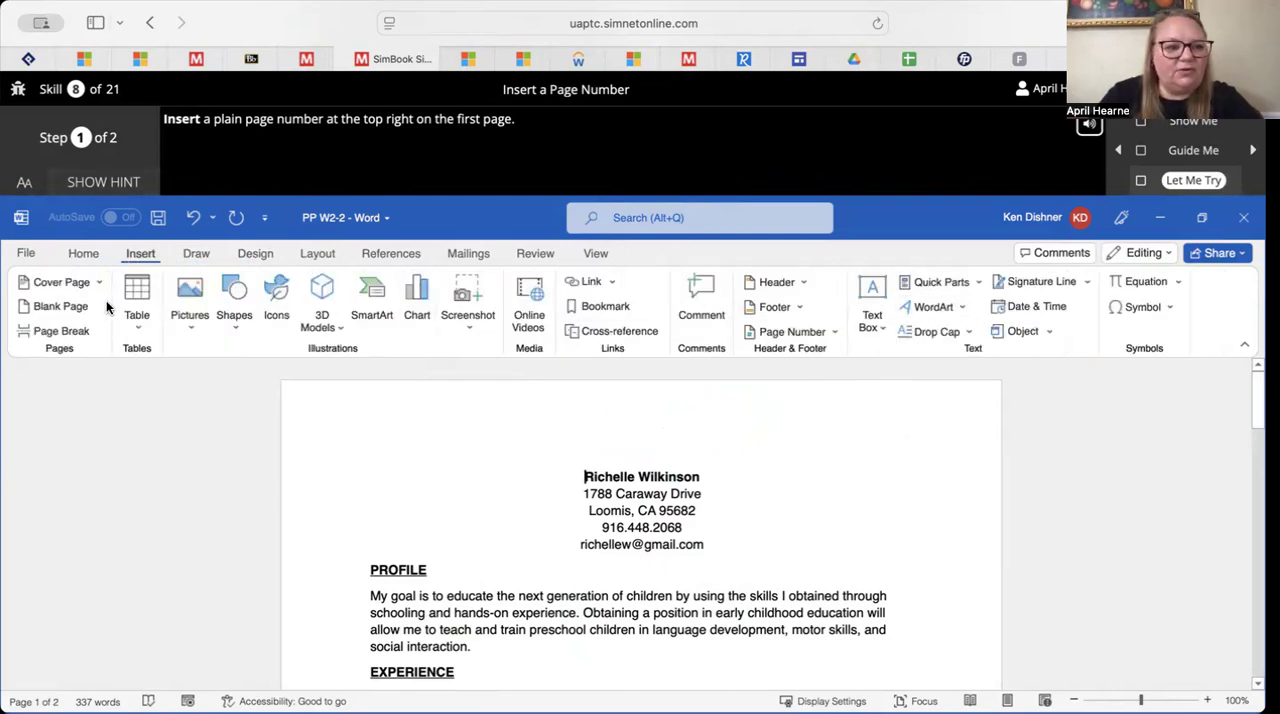
left_click(834, 339)
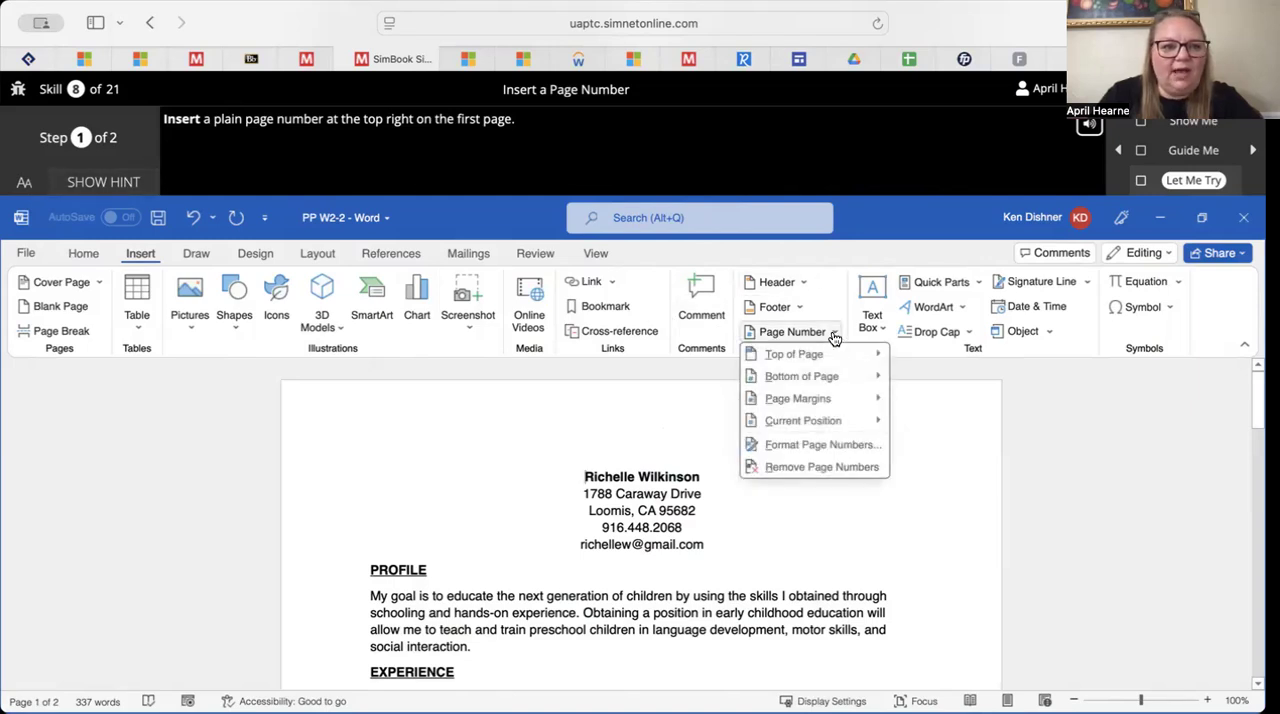
mouse_move(831, 354)
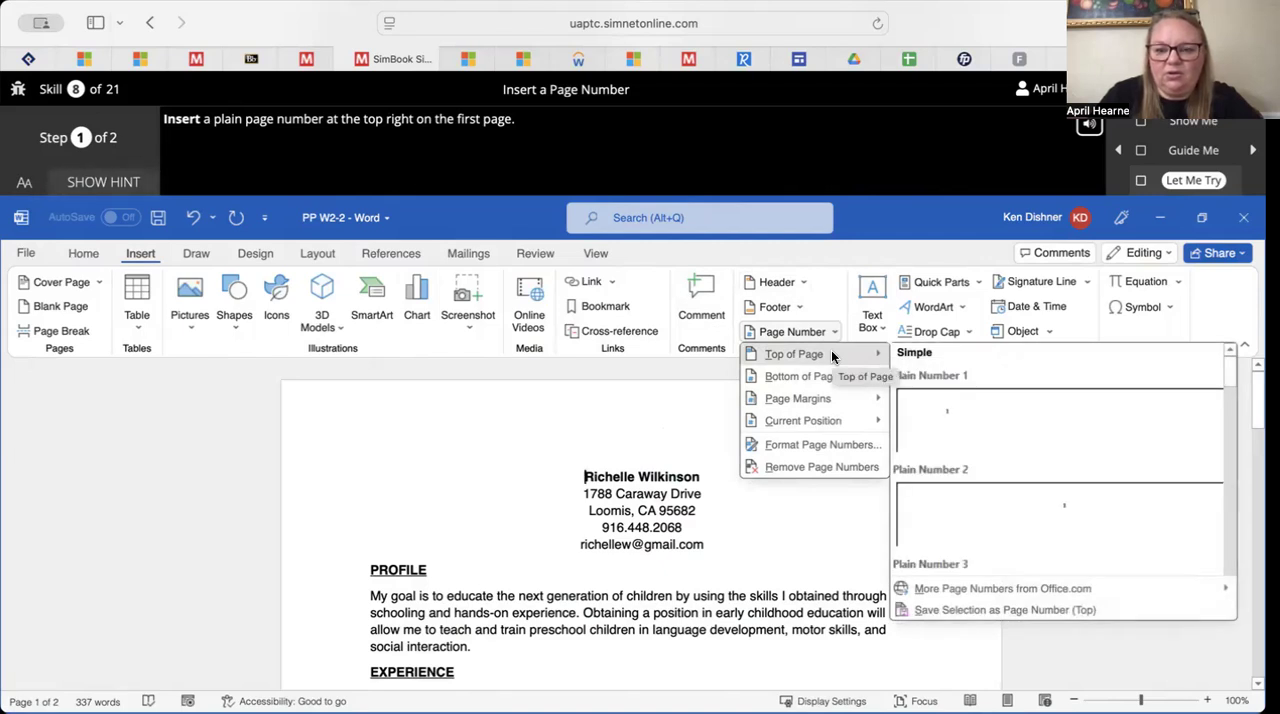
left_click(799, 440)
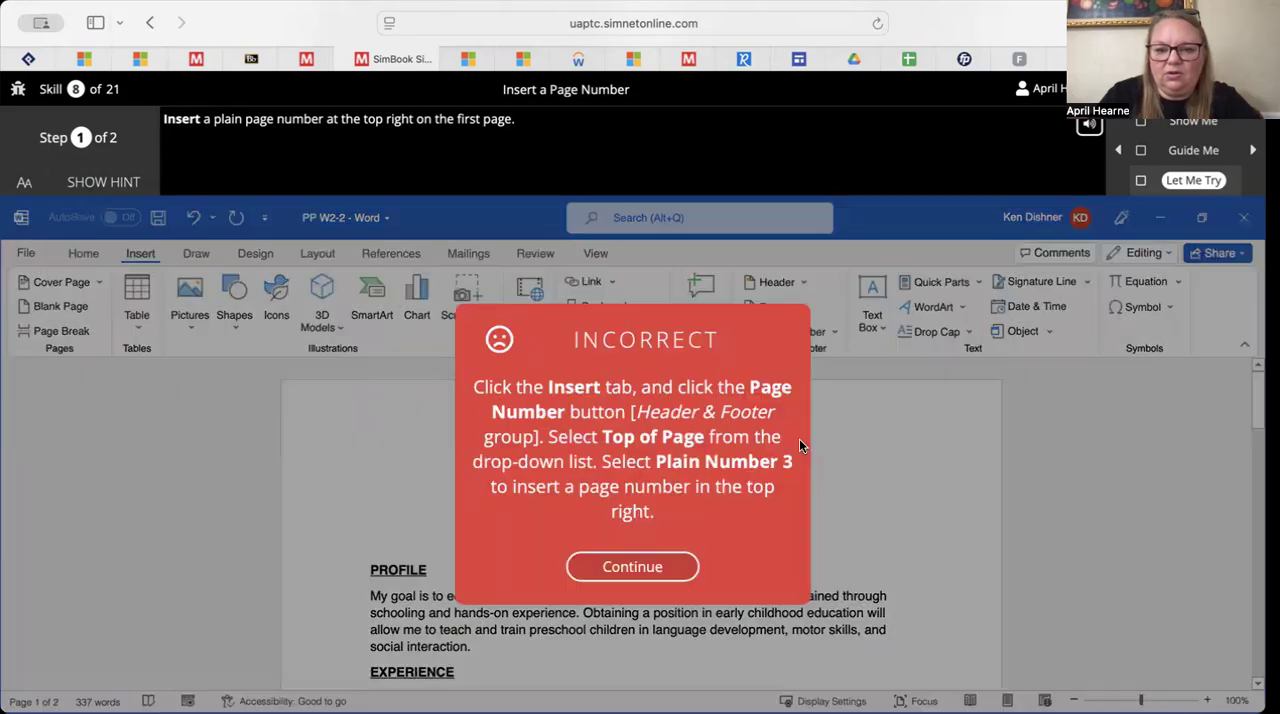
left_click(613, 570)
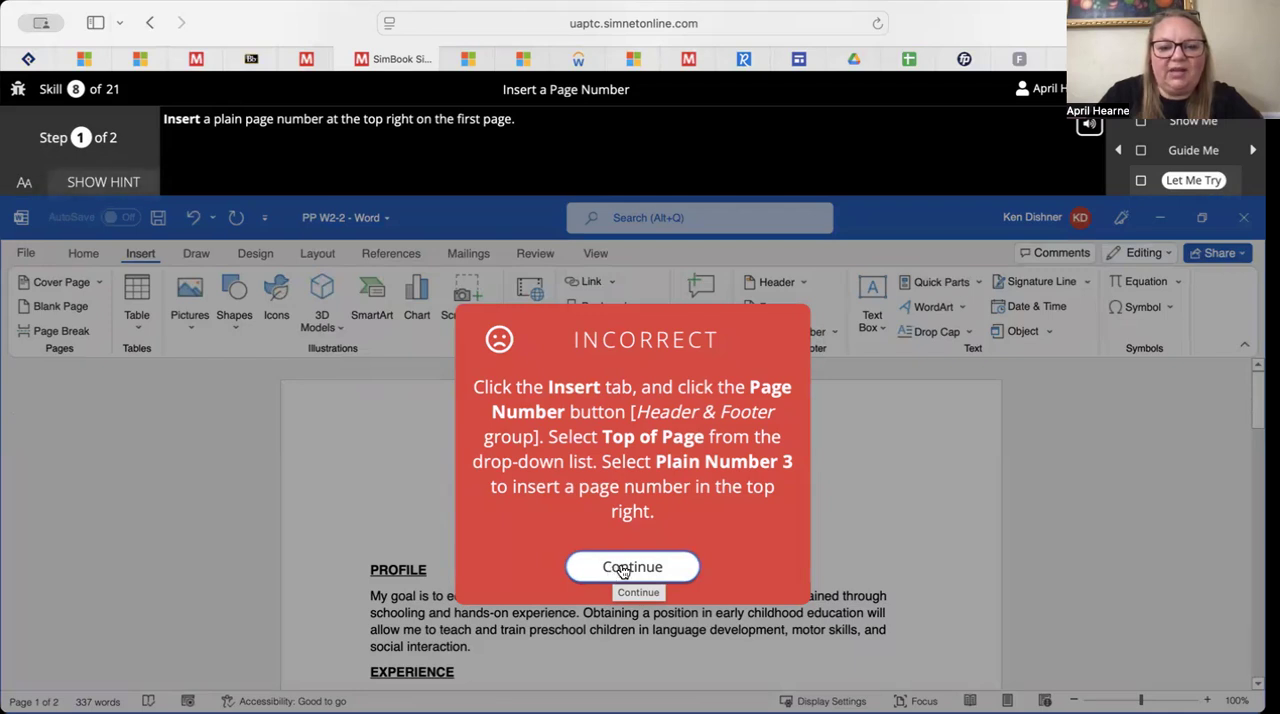
left_click(622, 568)
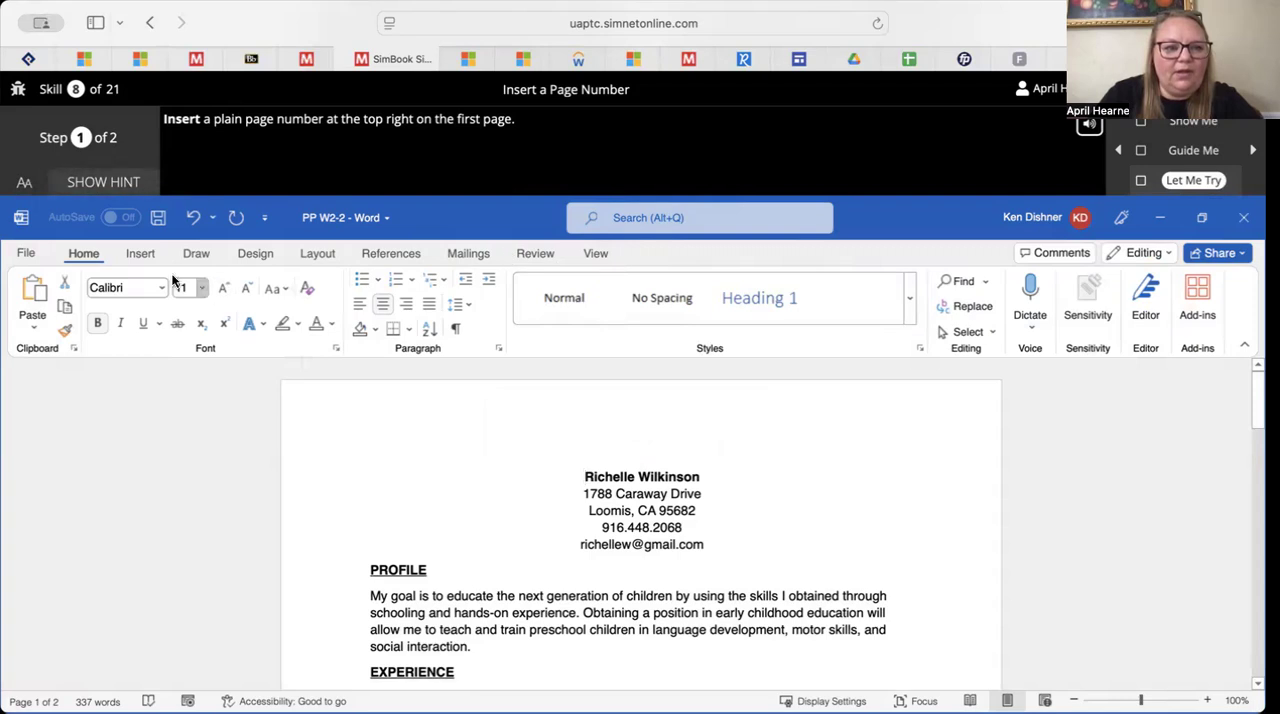
Insert the Plain Number 3 page number at the top of the page, close the header and exit the completed exercise
left_click(141, 254)
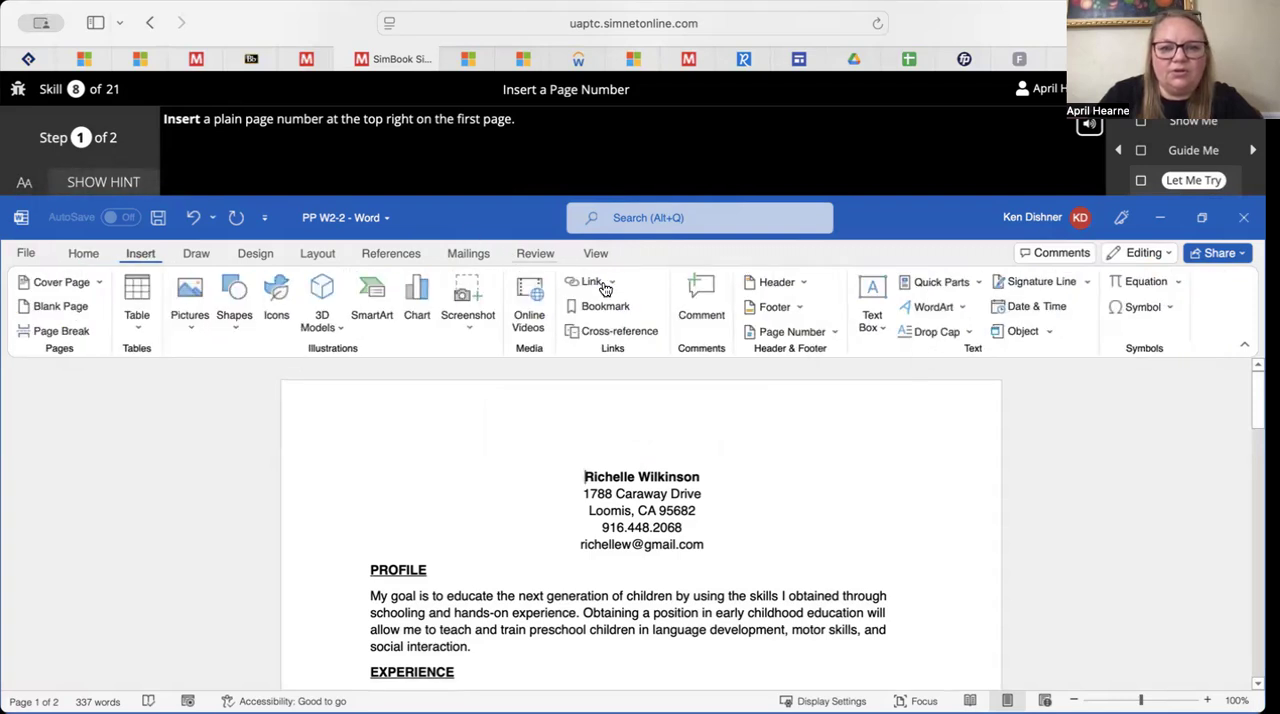
left_click(837, 340)
mouse_move(846, 354)
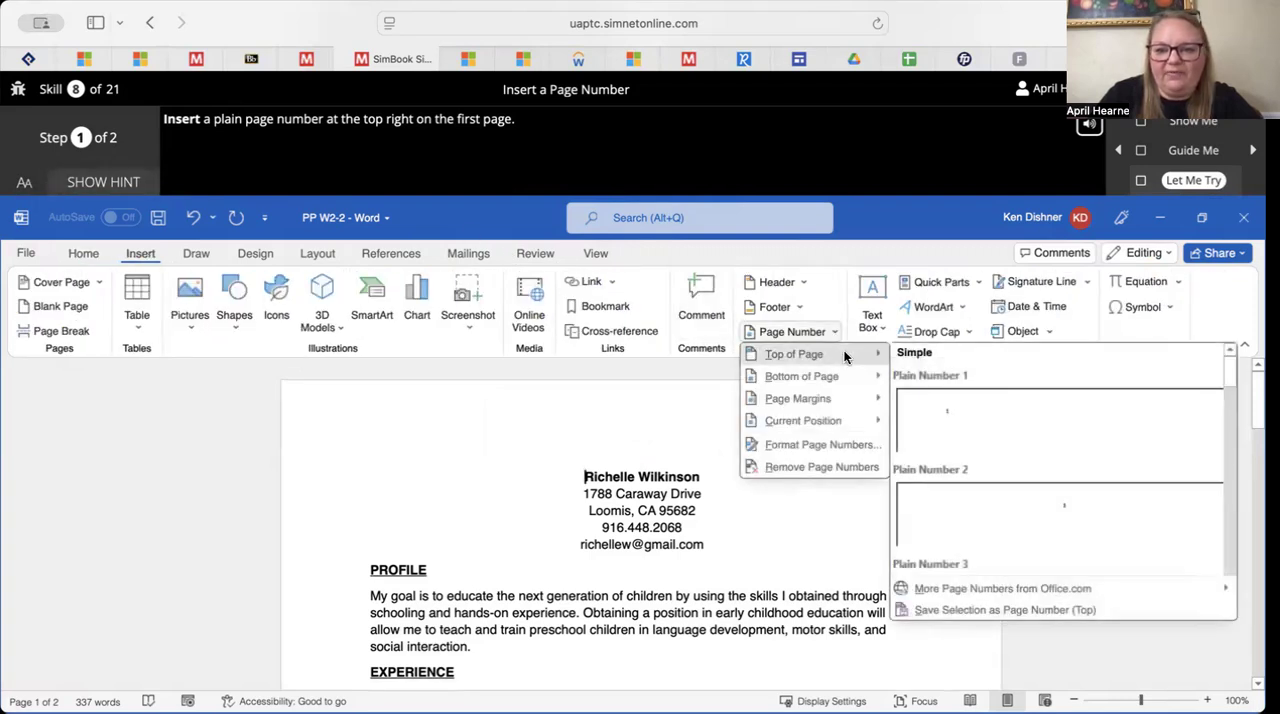
scroll(964, 450, "down", 3)
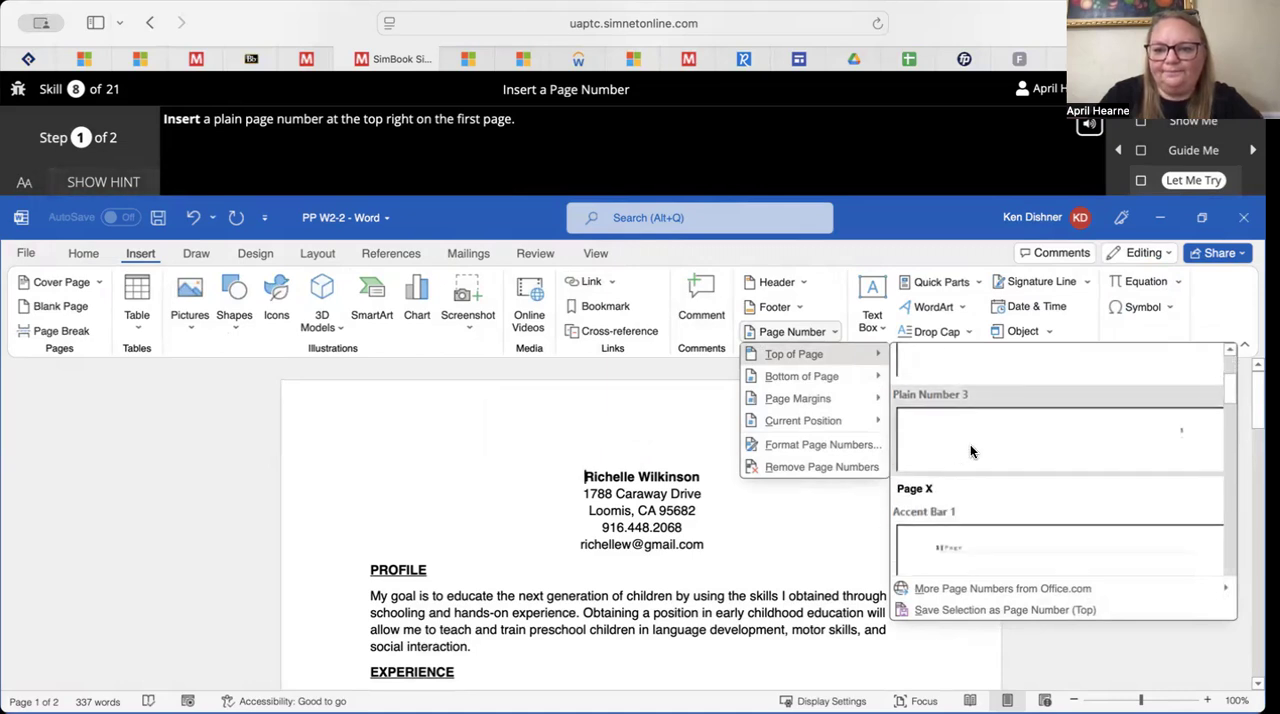
left_click(970, 444)
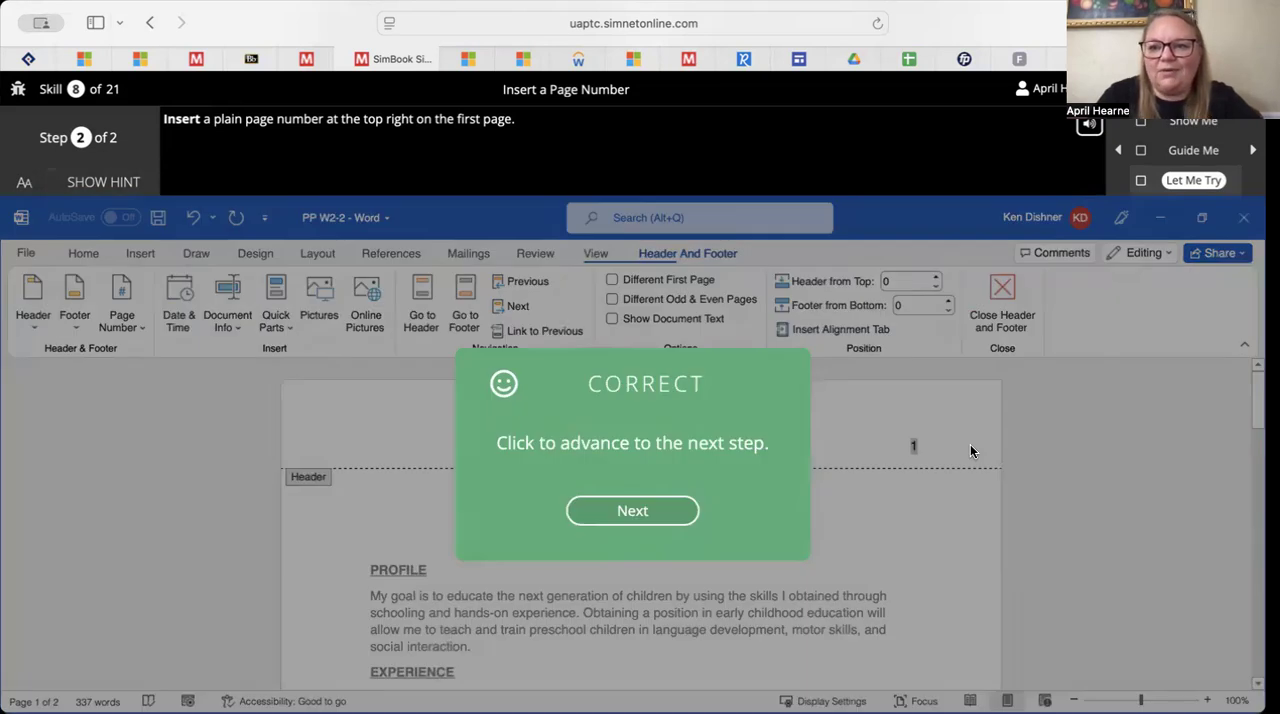
left_click(616, 521)
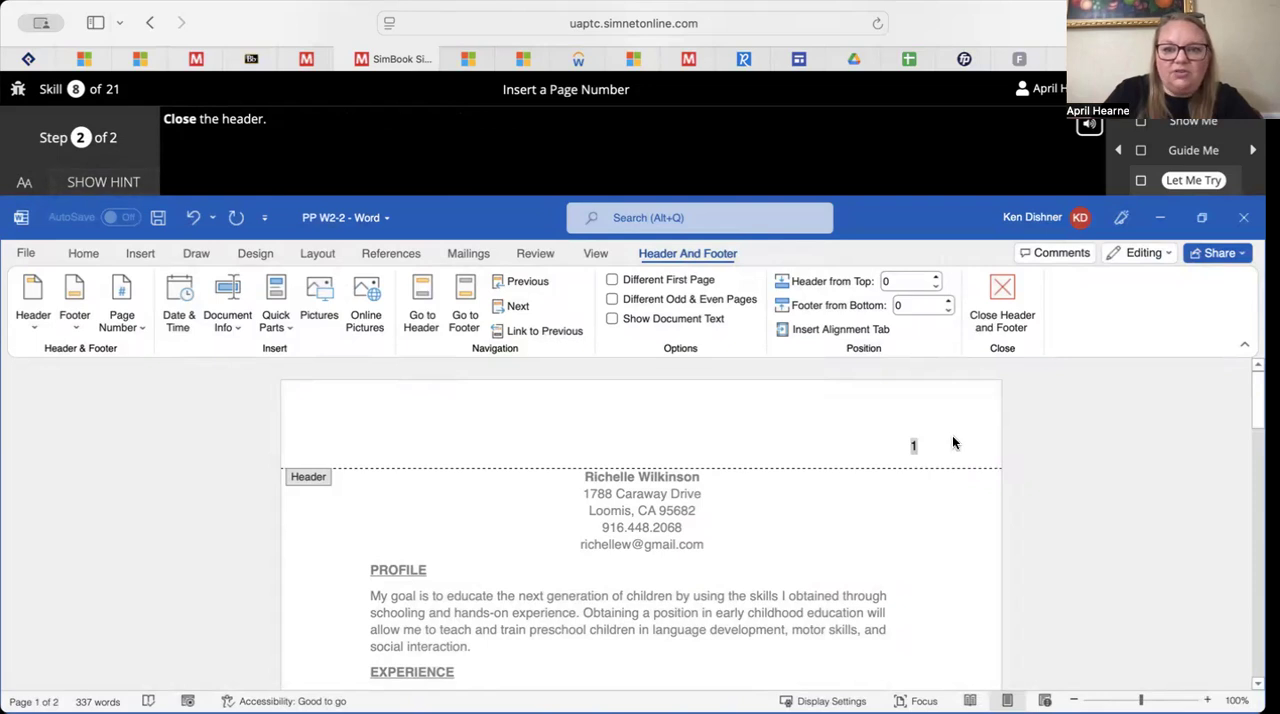
left_click(1002, 300)
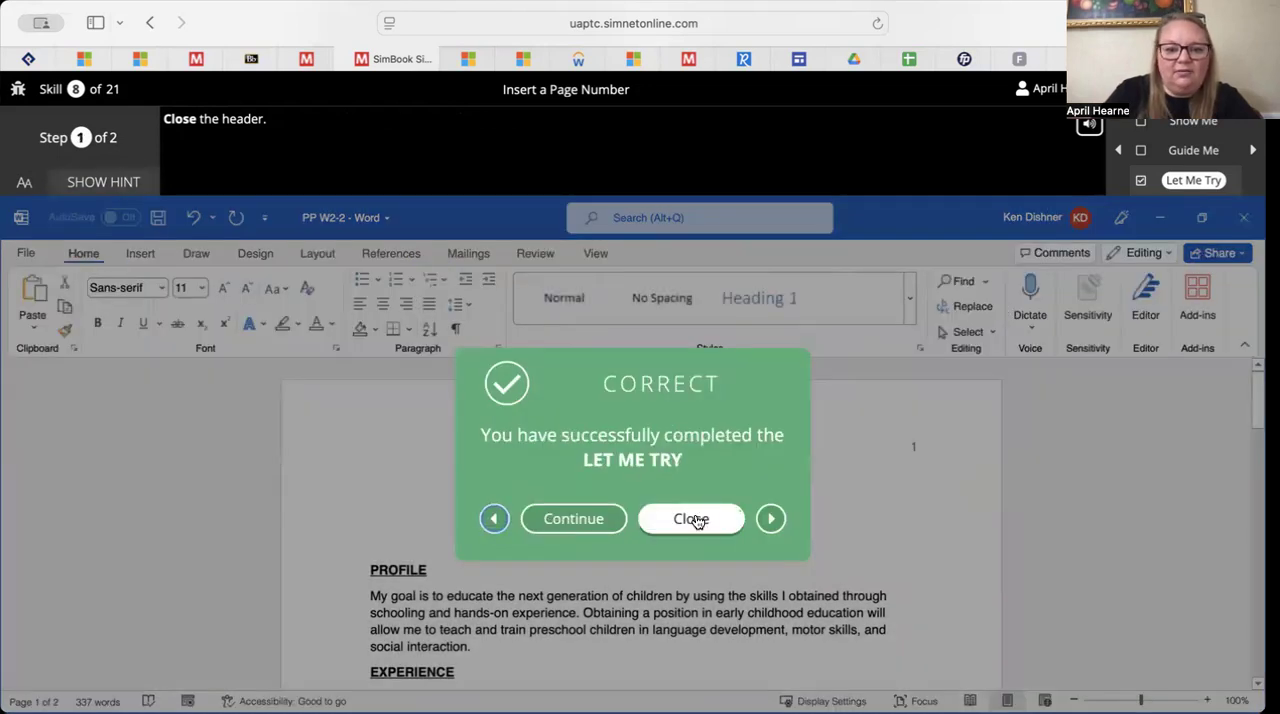
left_click(697, 521)
Launch the Let Me Try exercise for Set a Different First Page Header and Footer
scroll(695, 520, "down", 5)
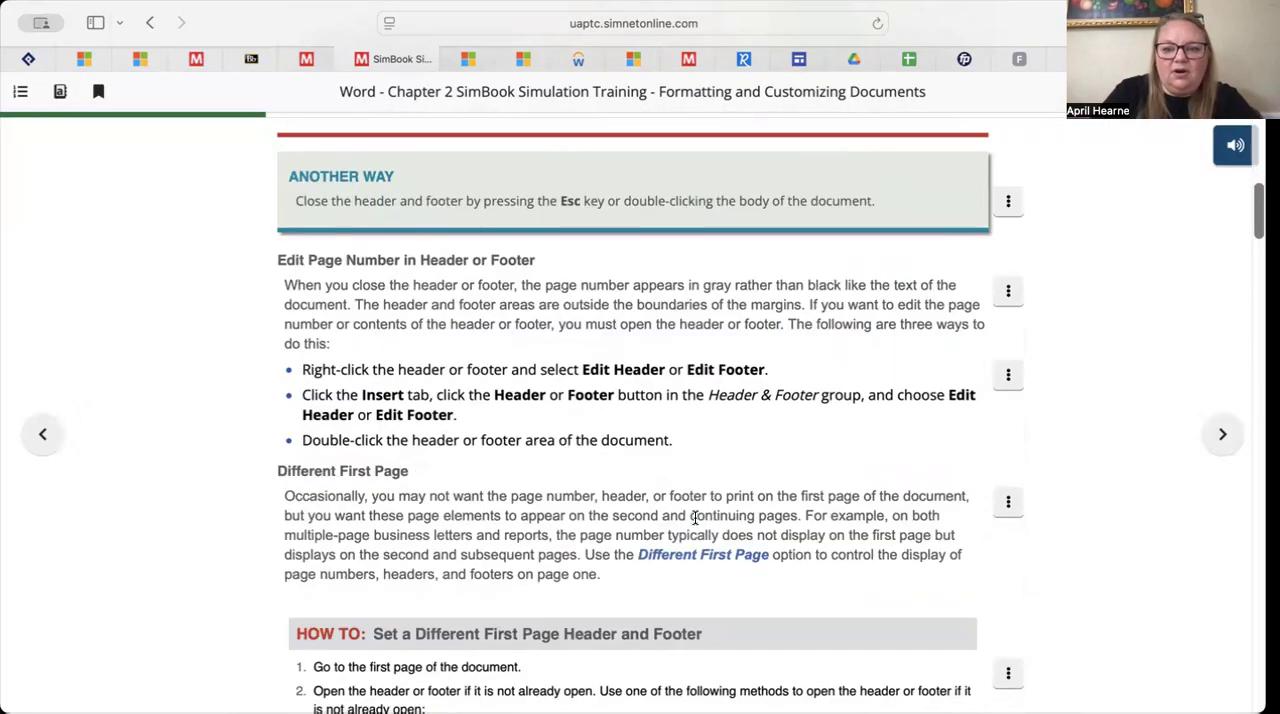
scroll(694, 517, "down", 10)
scroll(694, 515, "up", 4)
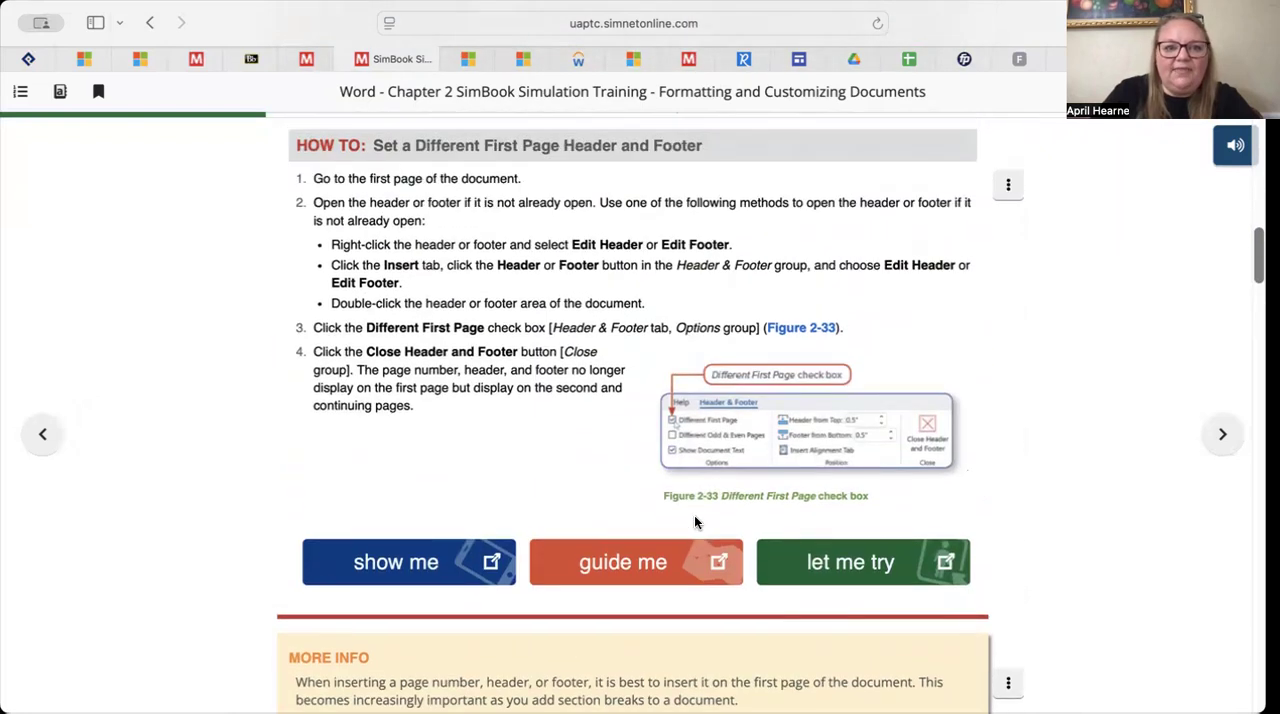
left_click(848, 560)
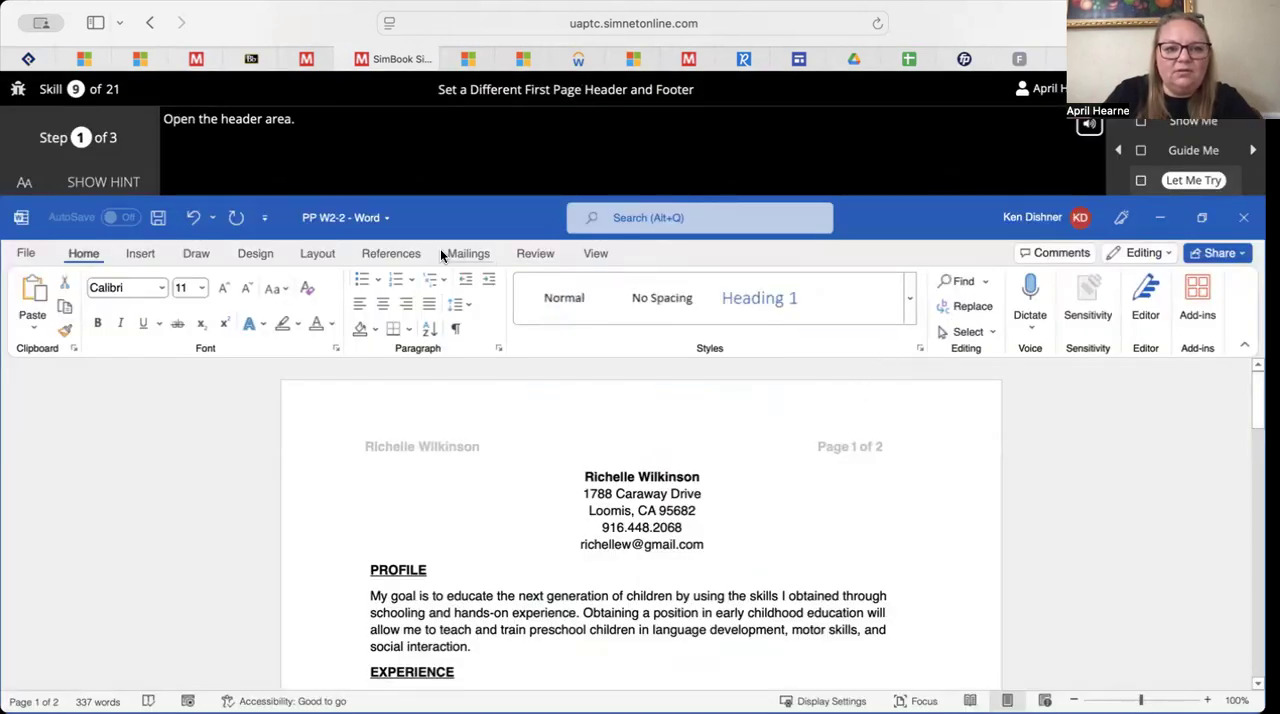
Open the resume's header area for editing and advance to the exercise's second step
left_click(141, 256)
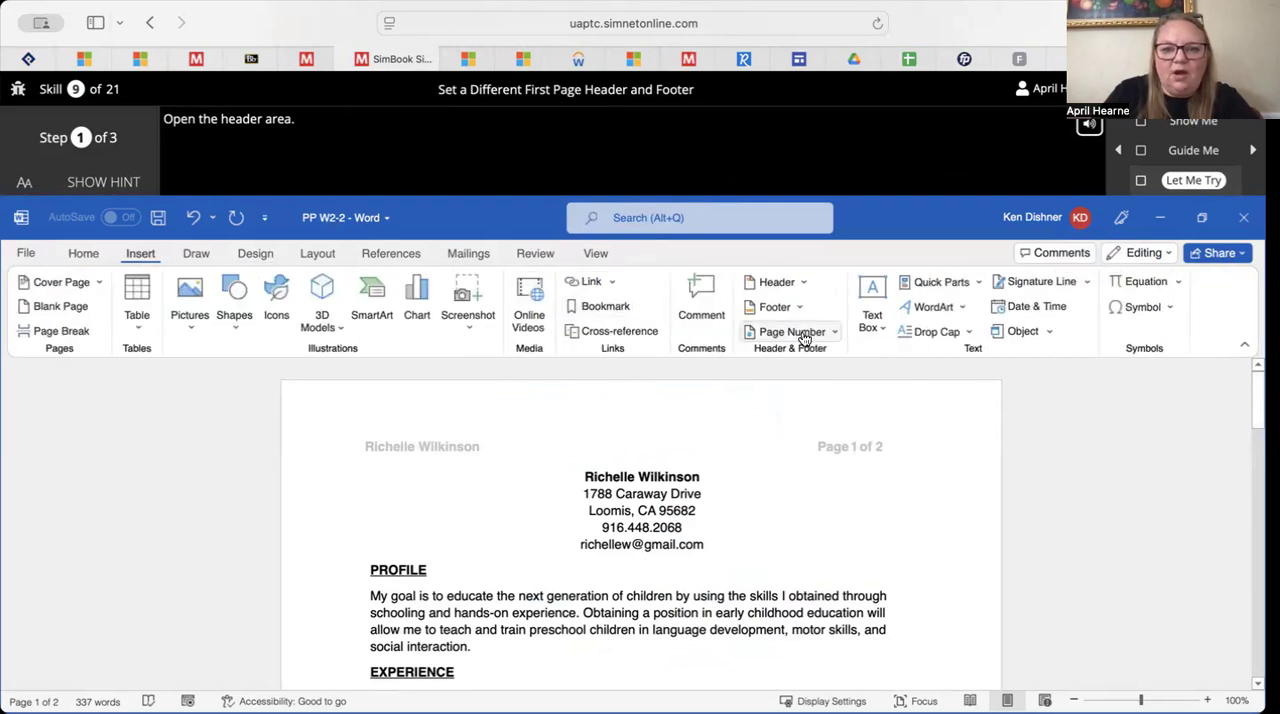
left_click(800, 284)
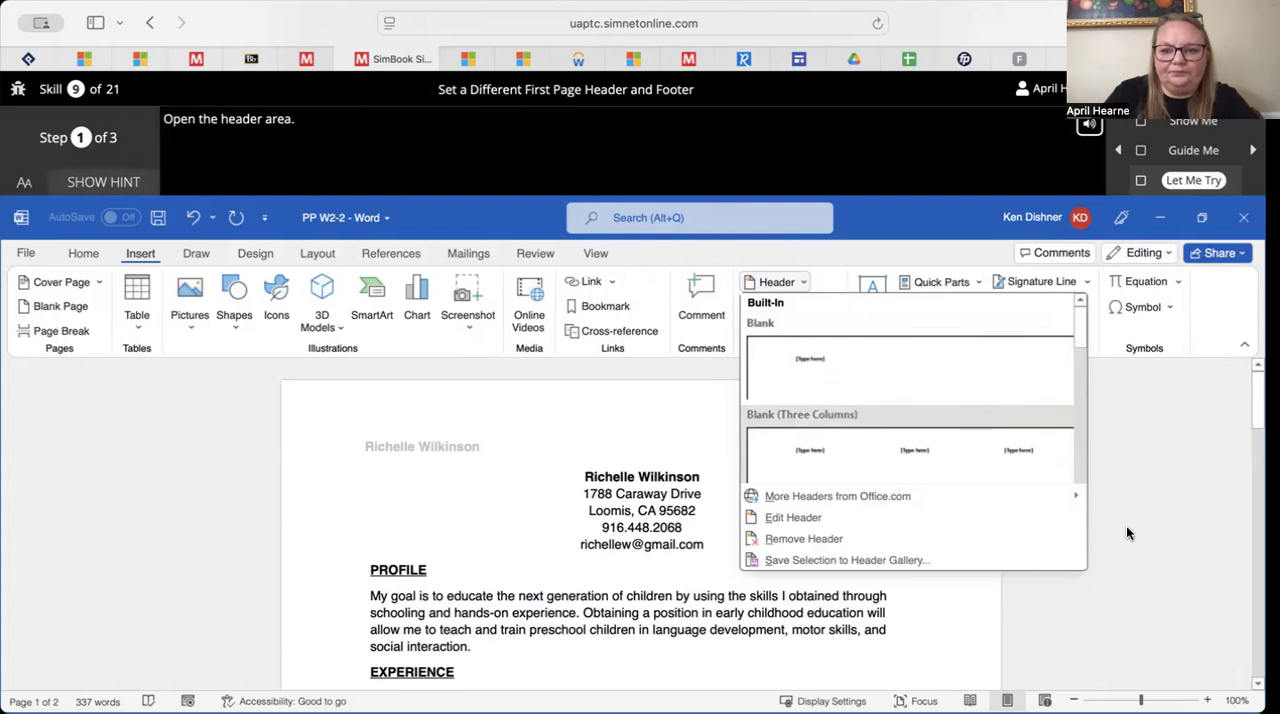
right_click(1150, 548)
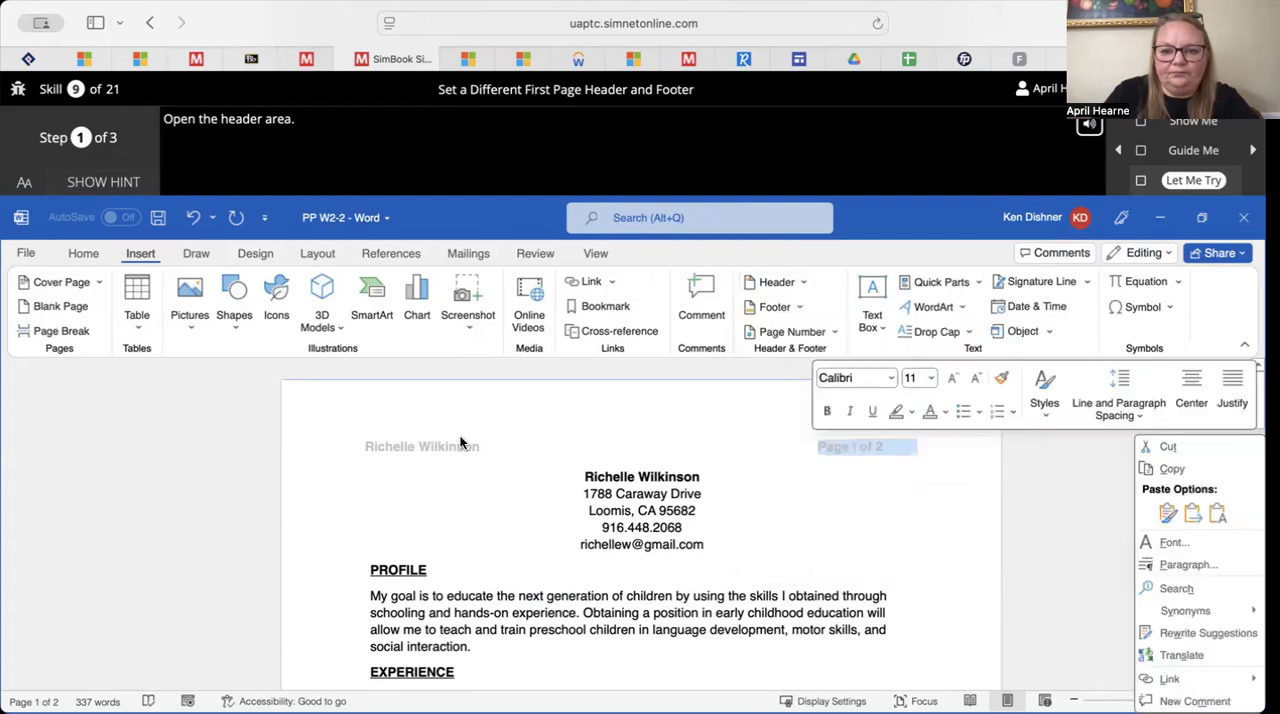
double_click(851, 443)
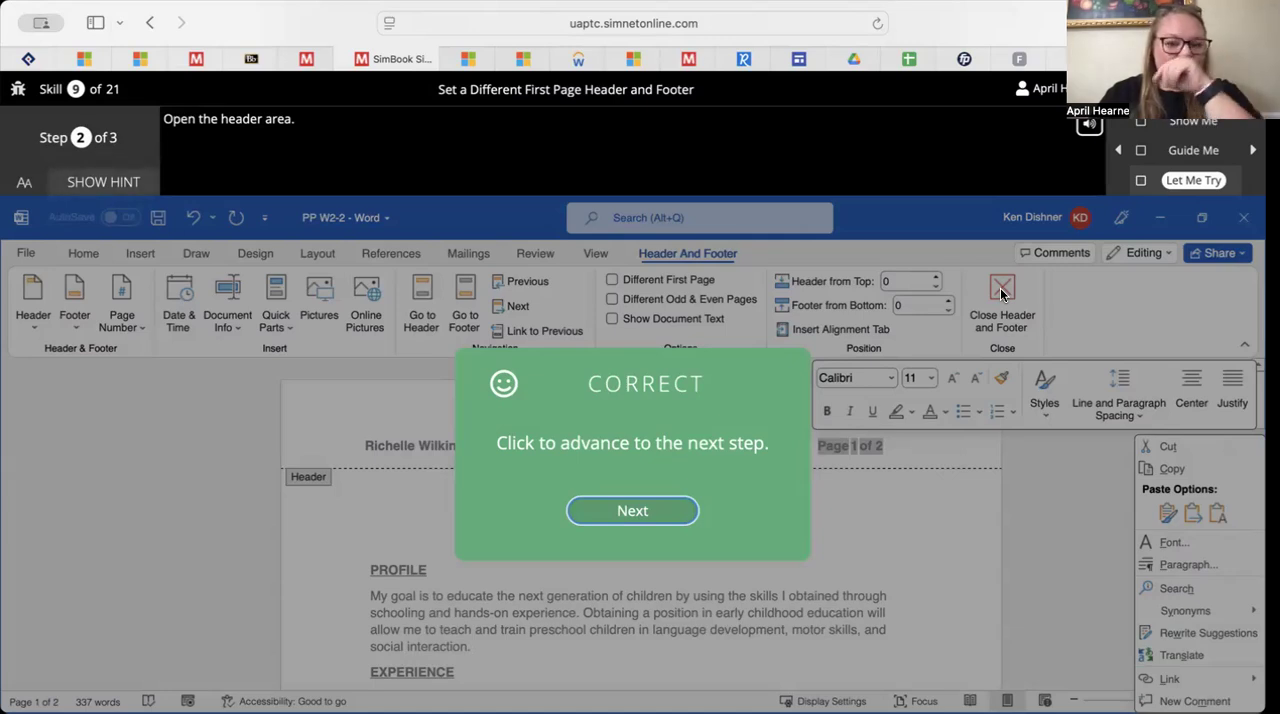
left_click(633, 511)
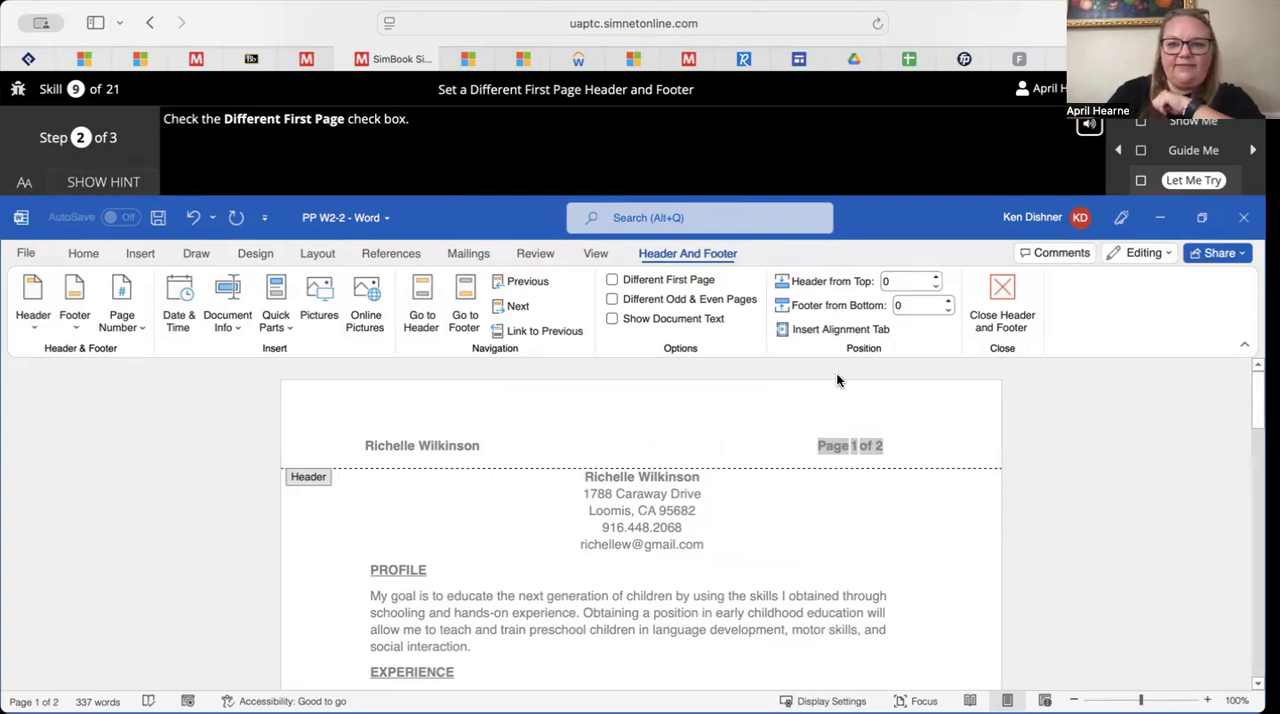
Enable Different First Page for the header, then close the header and exit the completed exercise
left_click(612, 280)
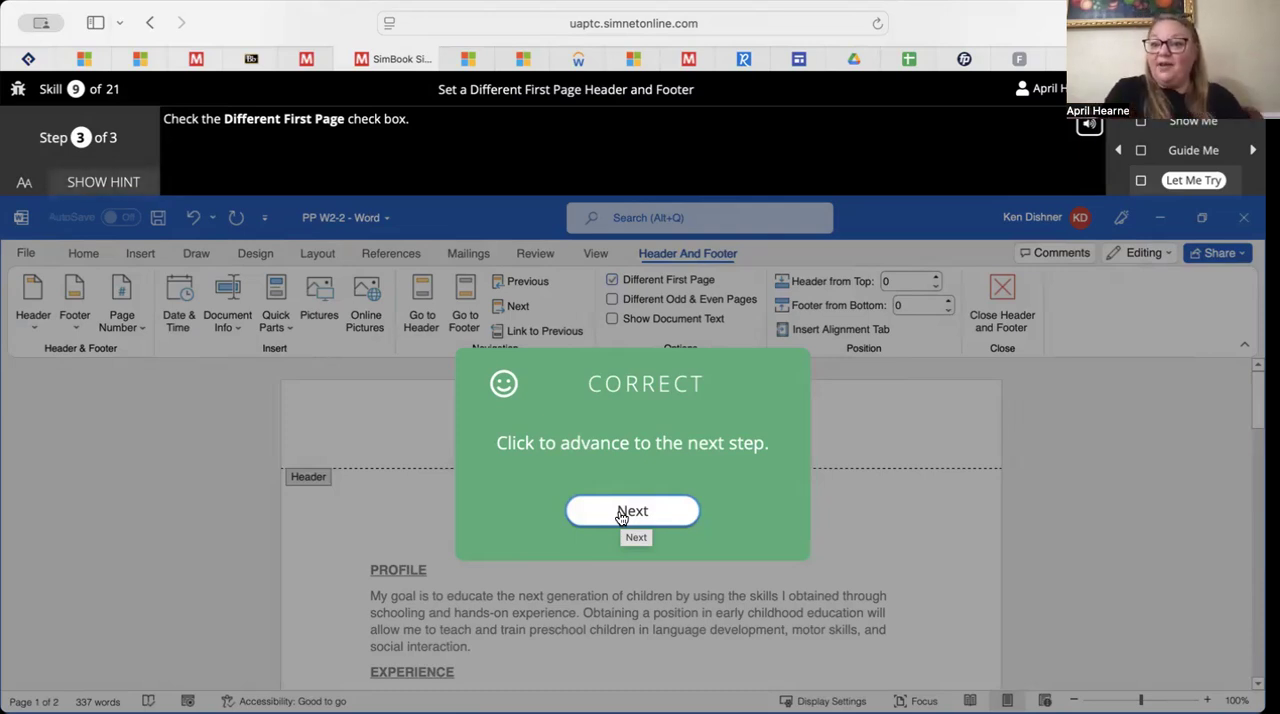
left_click(630, 508)
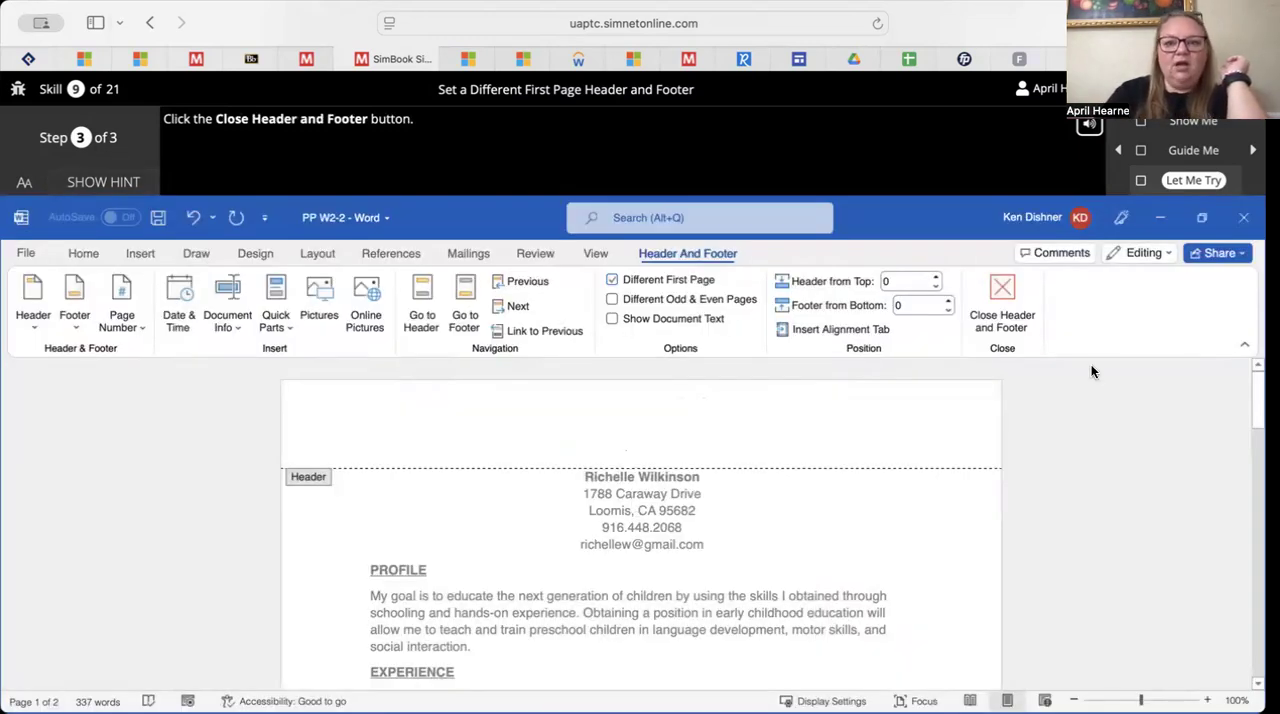
left_click(1001, 295)
left_click(702, 521)
Skim the header and footer content sections and launch the Let Me Try exercise for Insert Document Properties
scroll(700, 516, "down", 10)
scroll(700, 516, "down", 12)
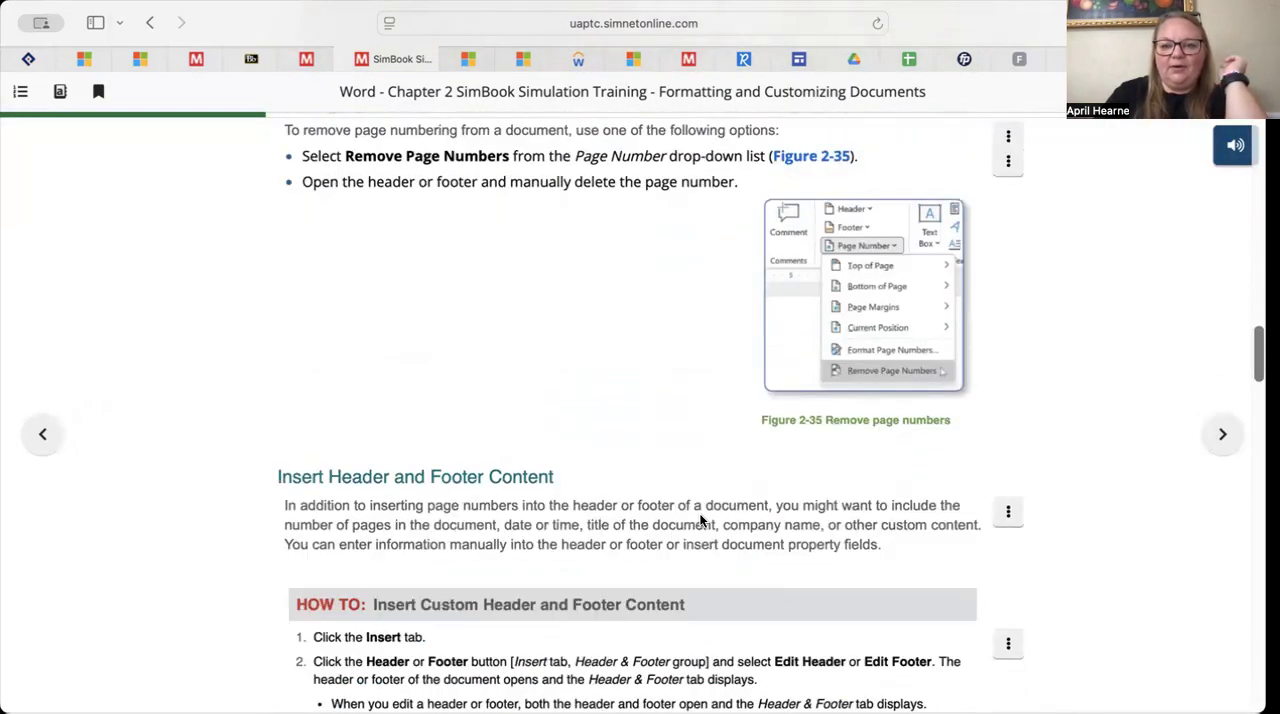
scroll(699, 513, "down", 15)
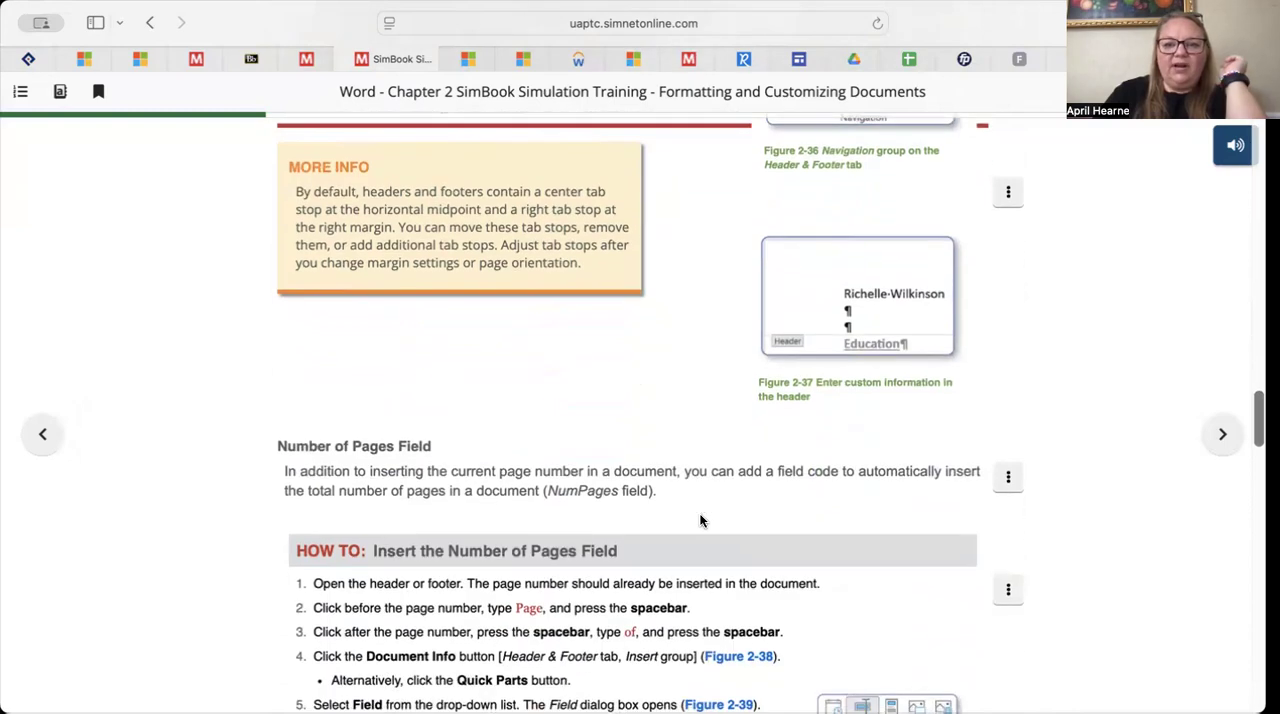
scroll(700, 516, "down", 15)
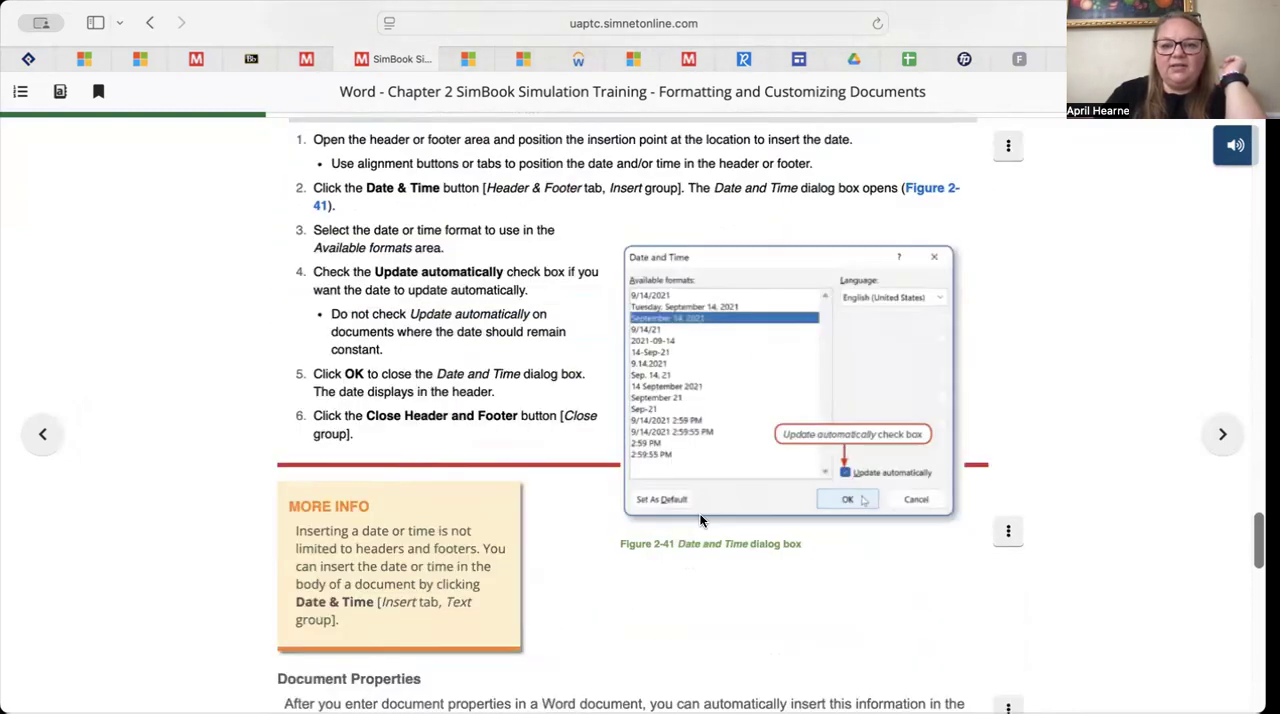
scroll(700, 520, "down", 5)
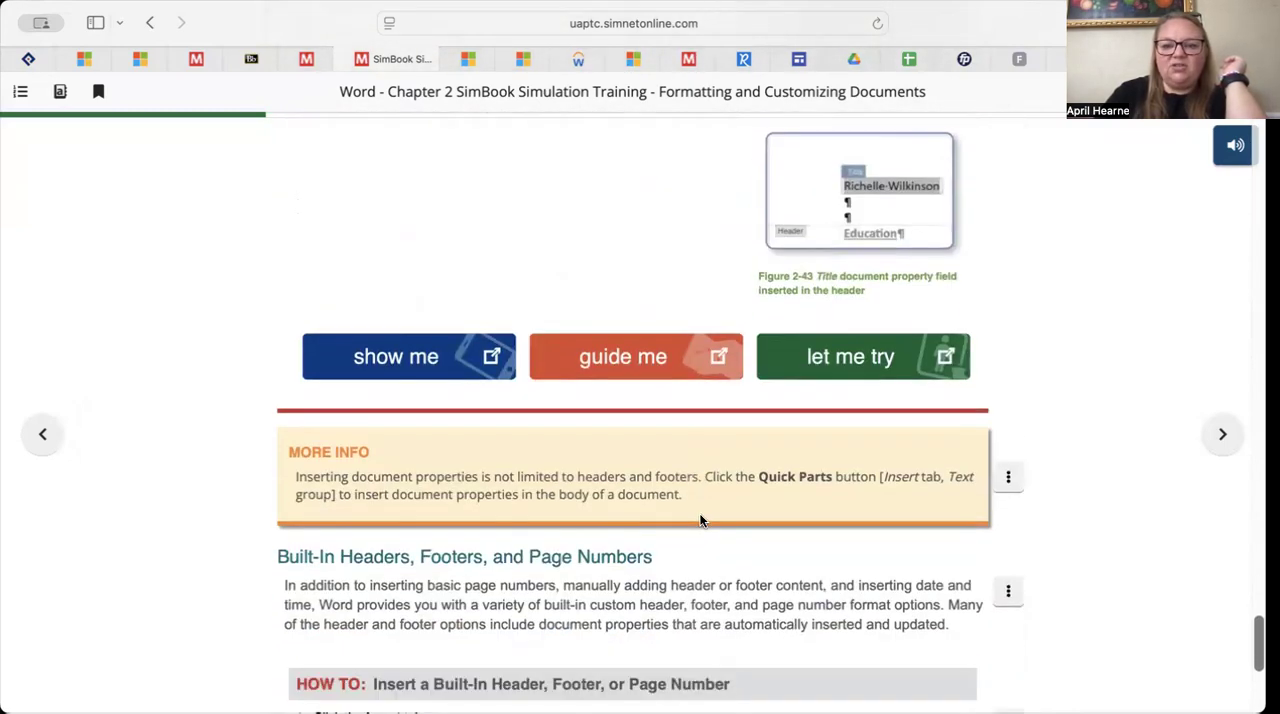
left_click(875, 356)
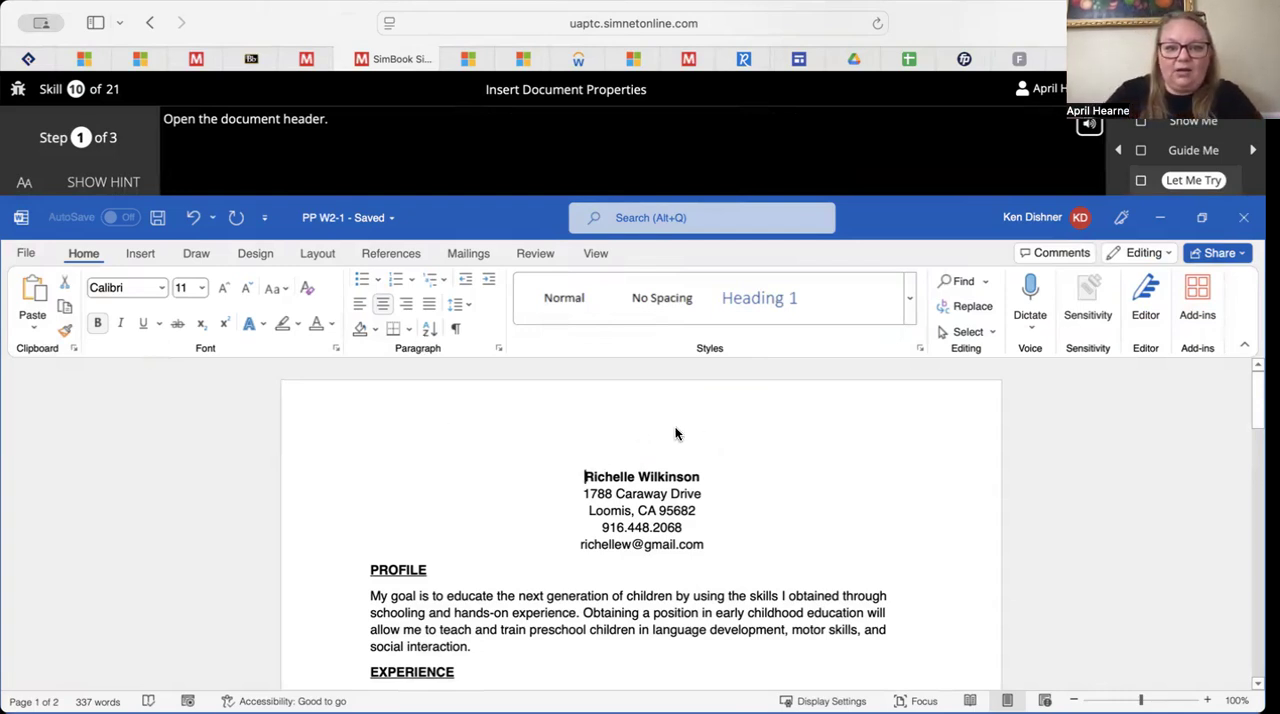
Open the document header with Edit Header and advance to the Document Title property step
left_click(150, 253)
left_click(776, 285)
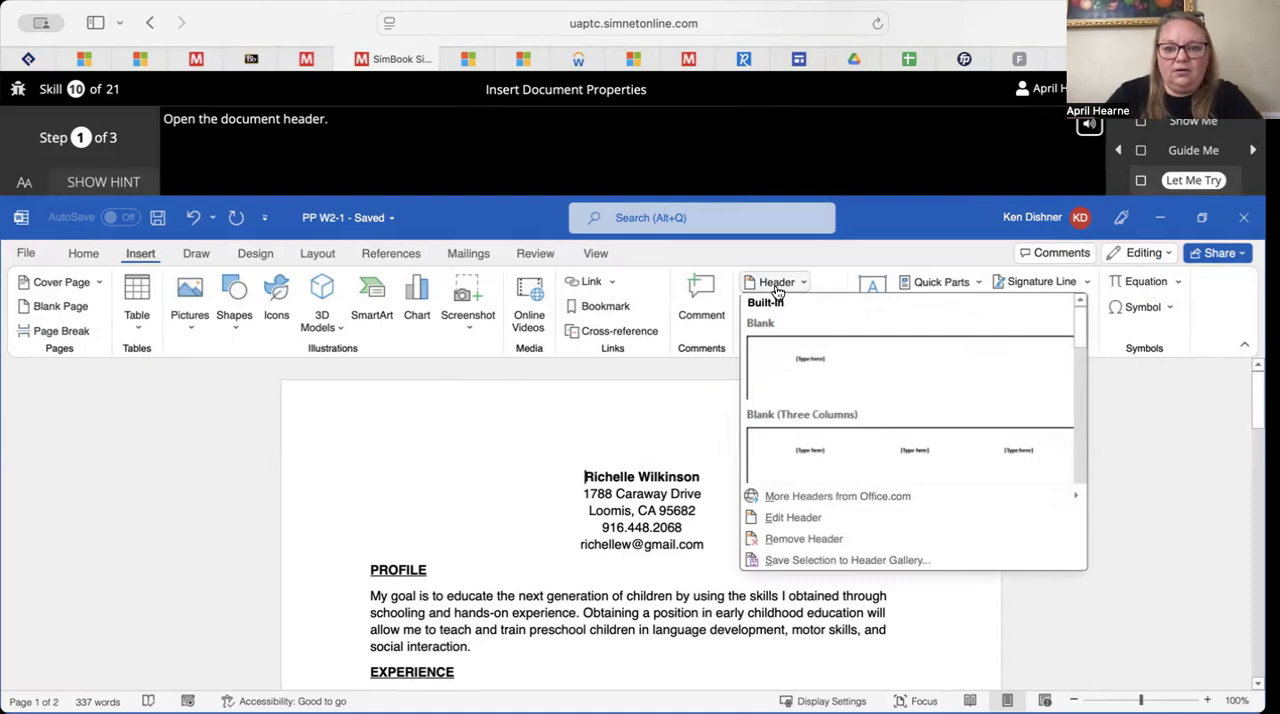
scroll(820, 455, "down", 5)
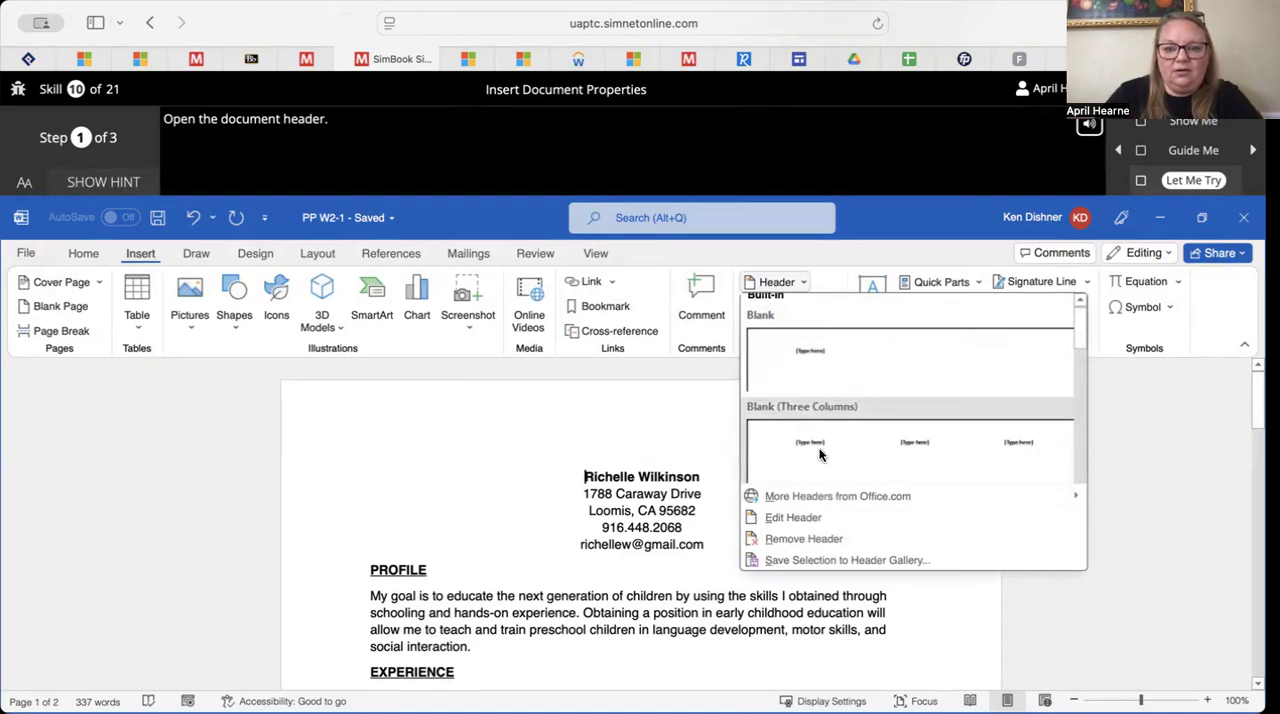
scroll(819, 455, "down", 6)
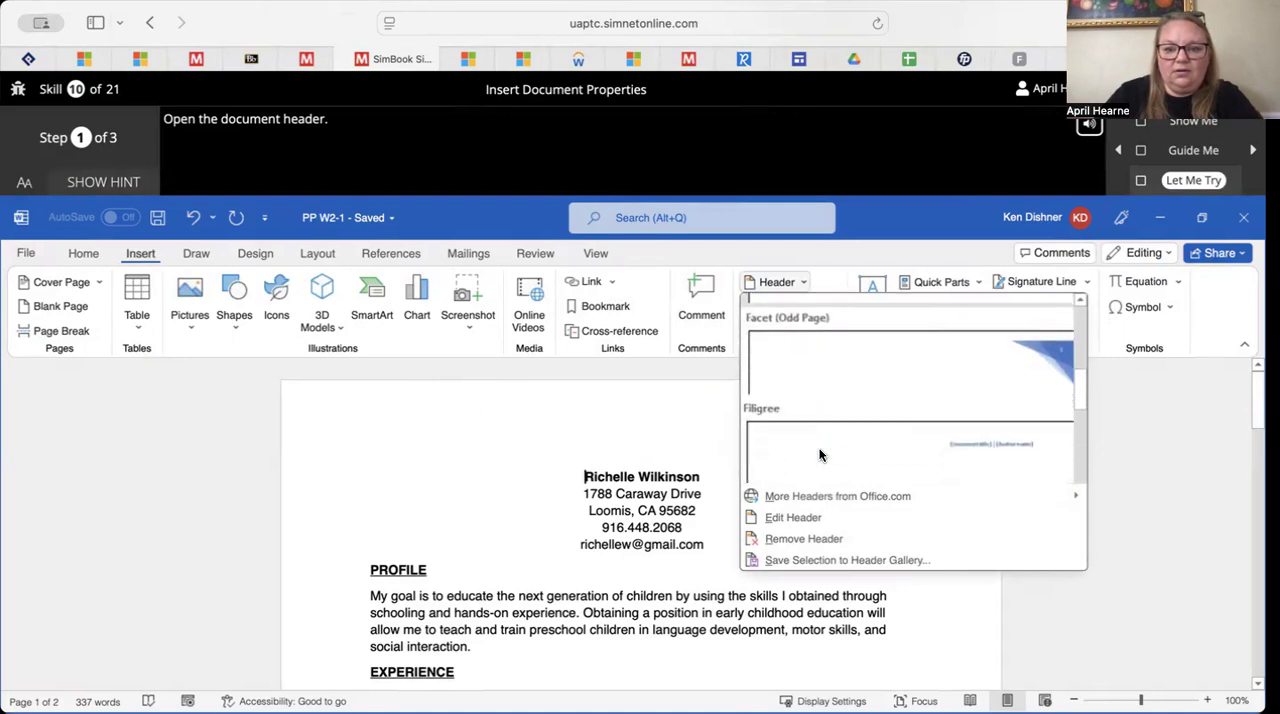
left_click(808, 517)
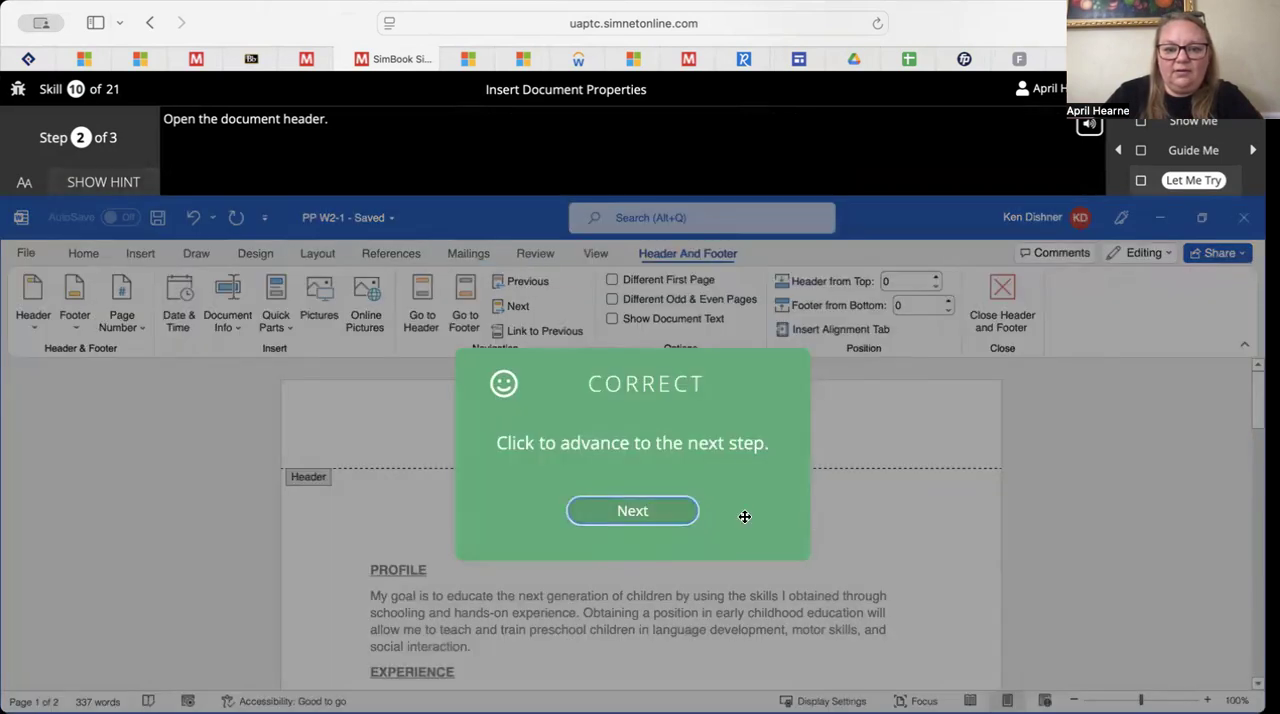
left_click(645, 512)
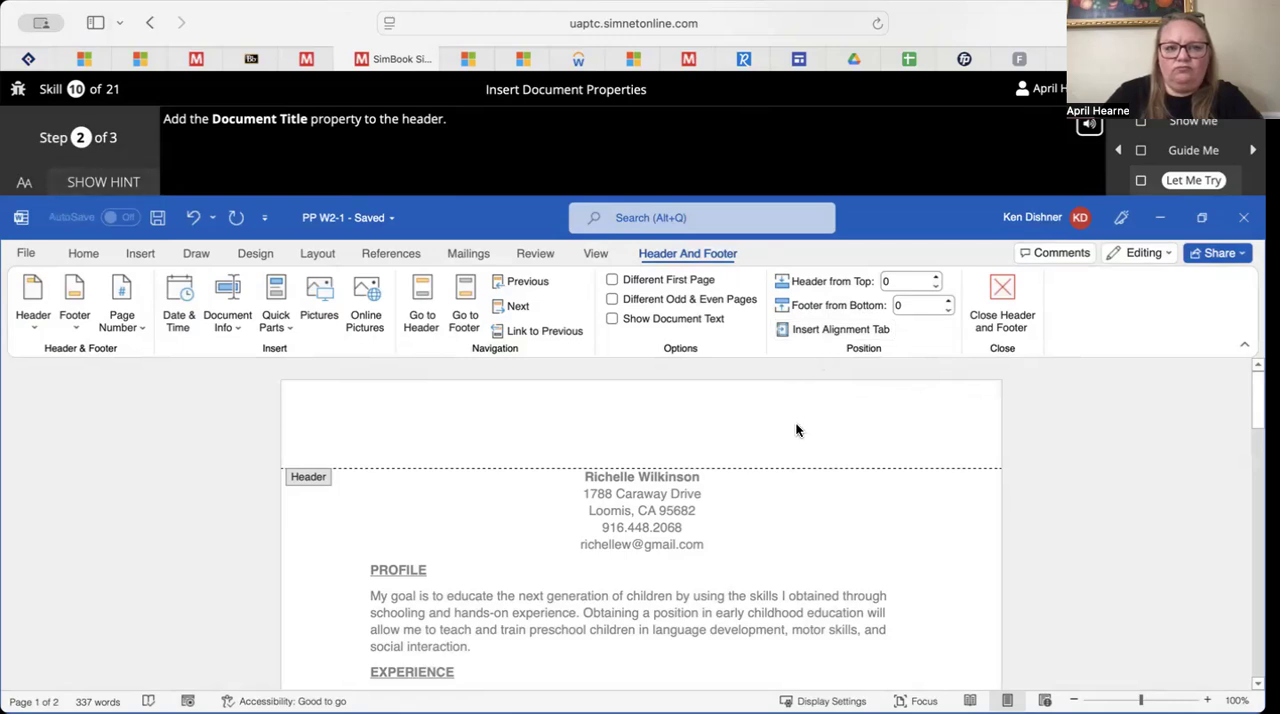
Show the hint, add the Document Title property to the header, and close the header to finish and exit the exercise
left_click(109, 183)
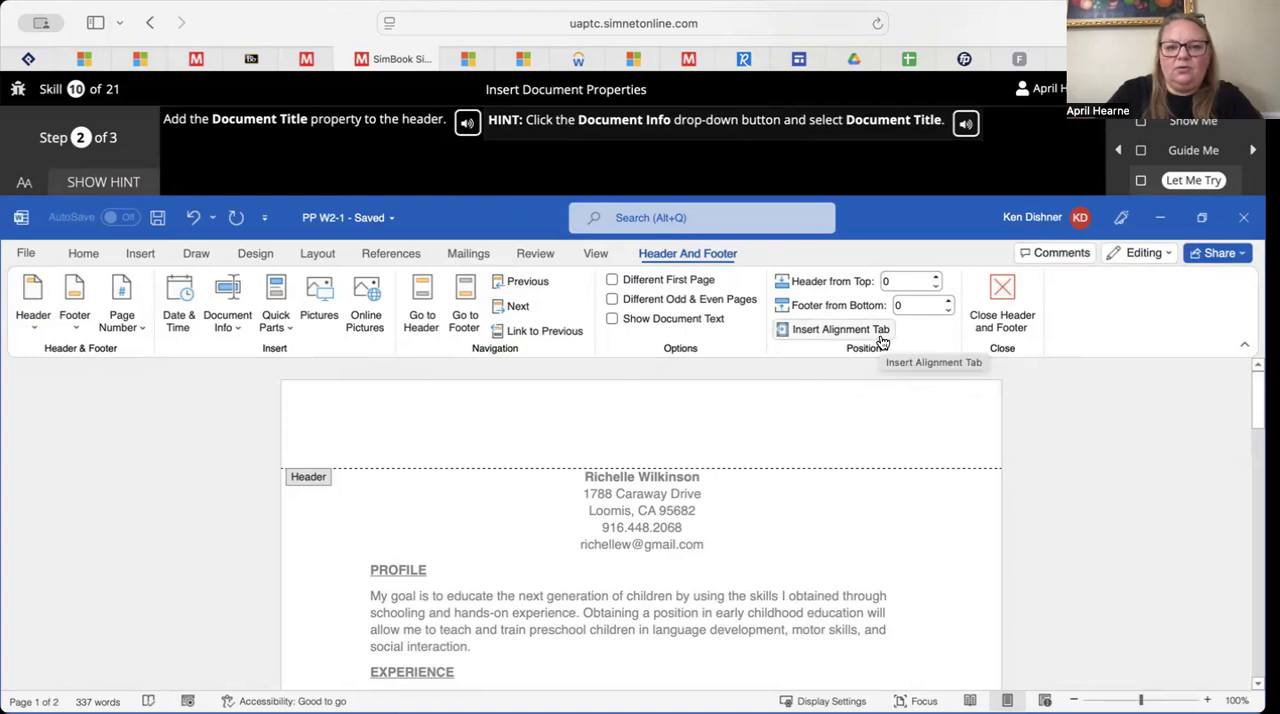
left_click(229, 325)
left_click(248, 415)
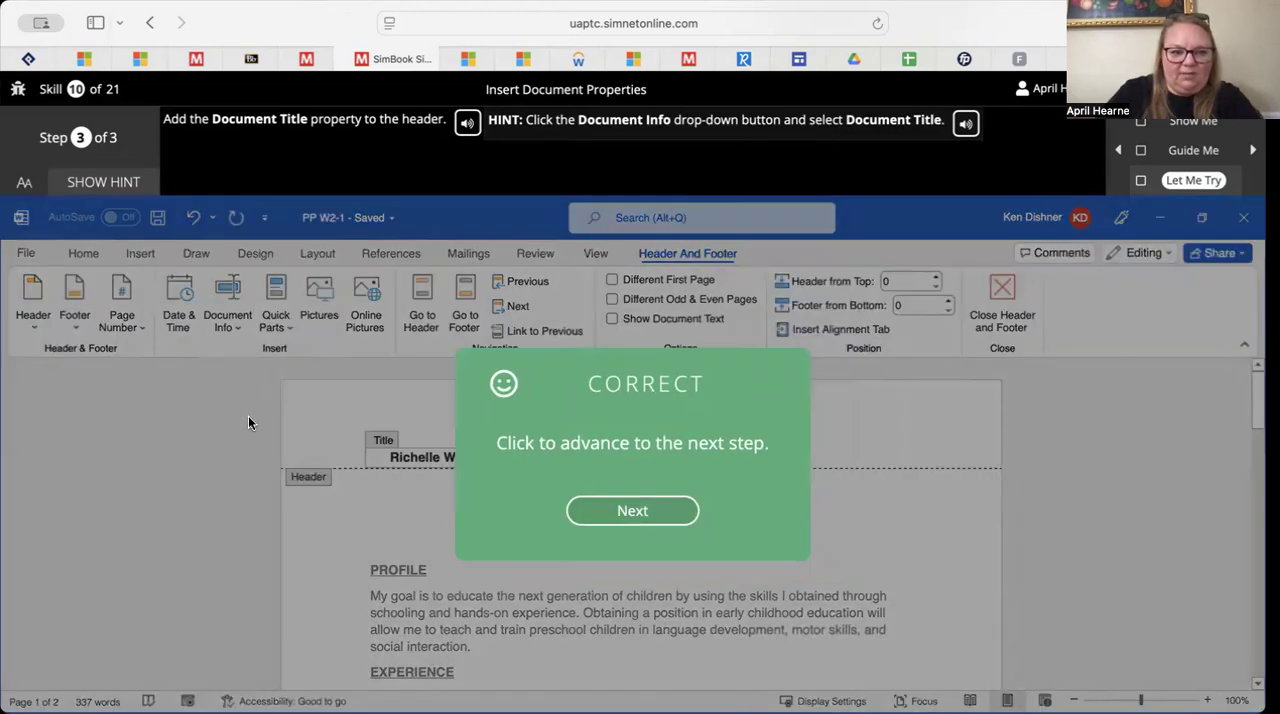
left_click(632, 511)
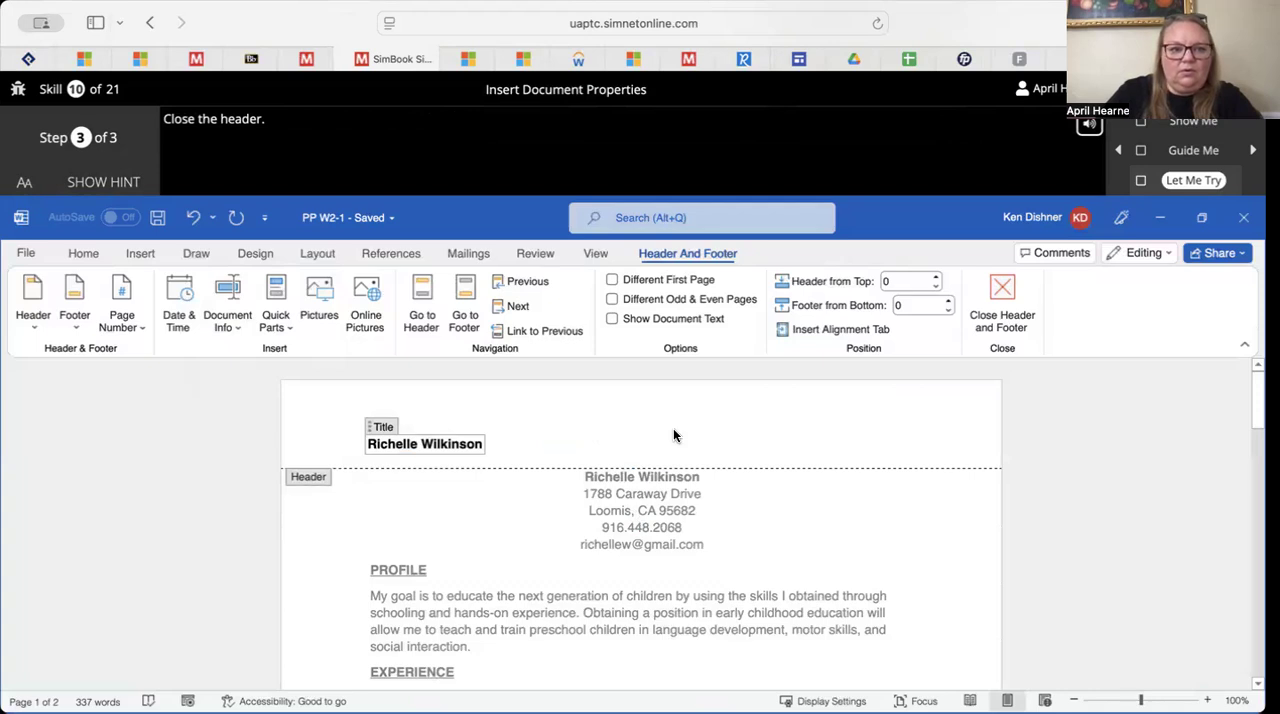
left_click(1003, 290)
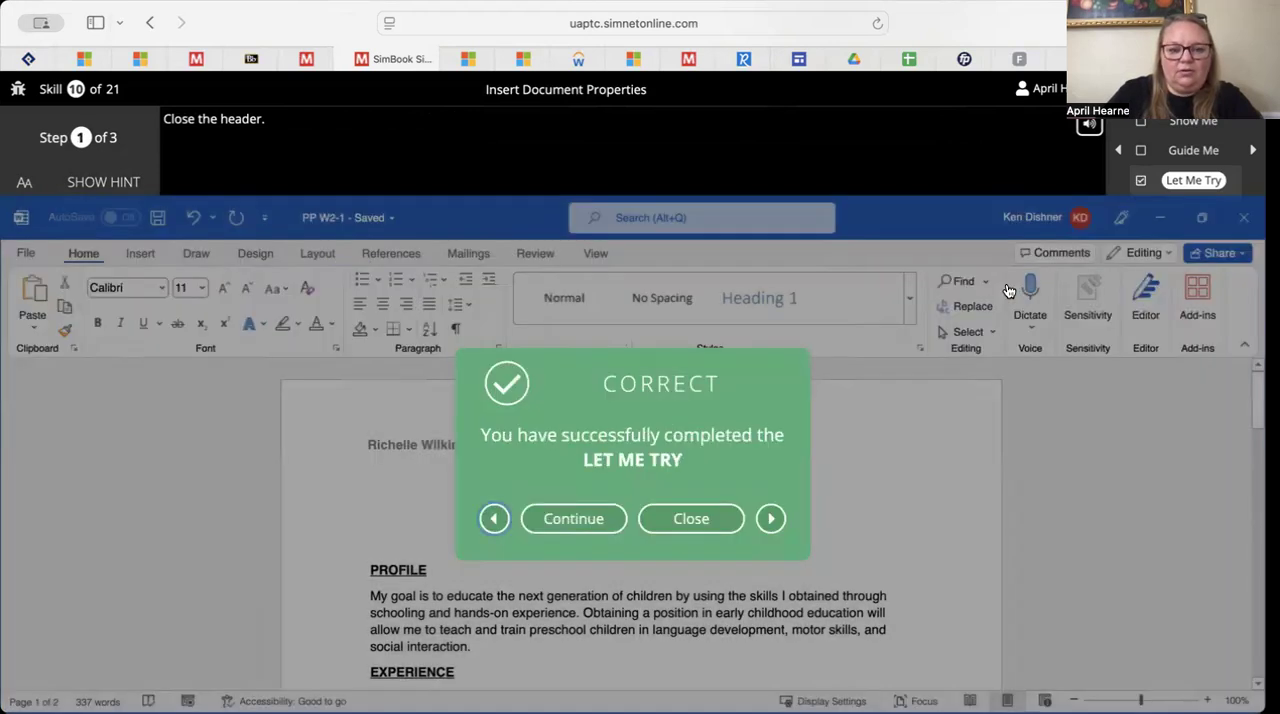
left_click(676, 530)
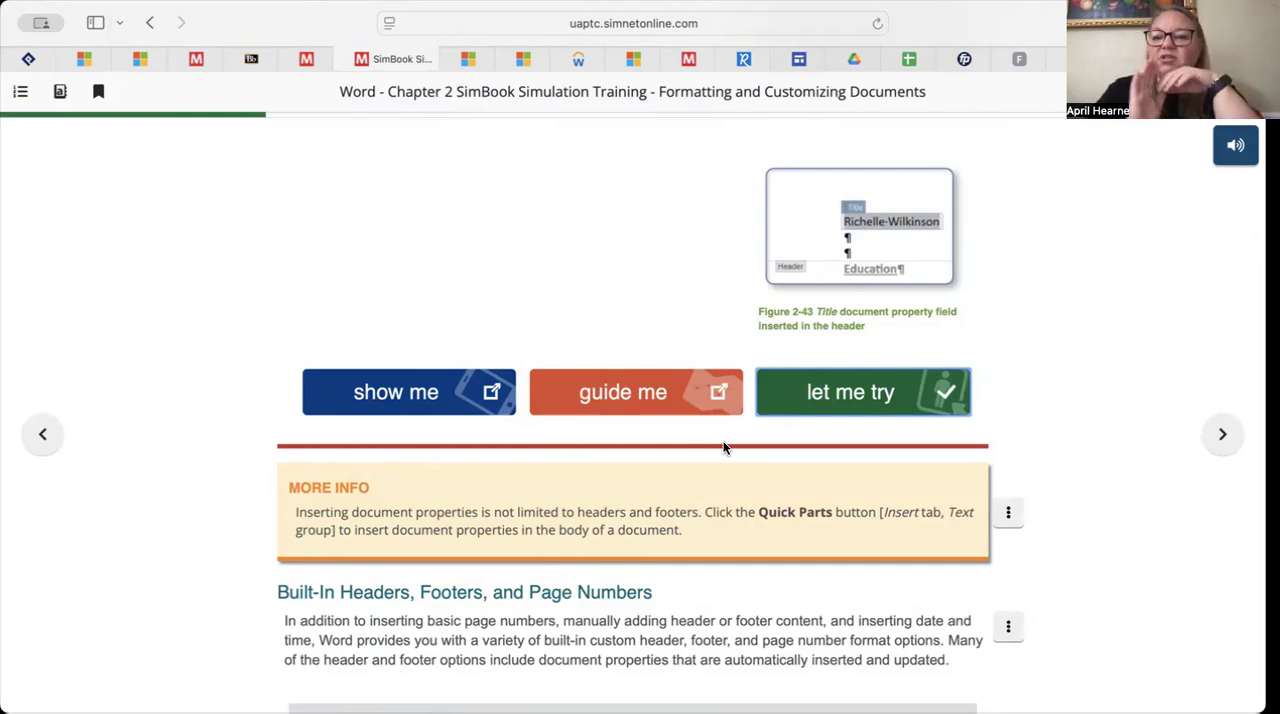
Skim the built-in headers, footers and page numbers section and the Pause & Practice: Word 2-2 page, advancing to SLO 2.5
scroll(674, 494, "down", 5)
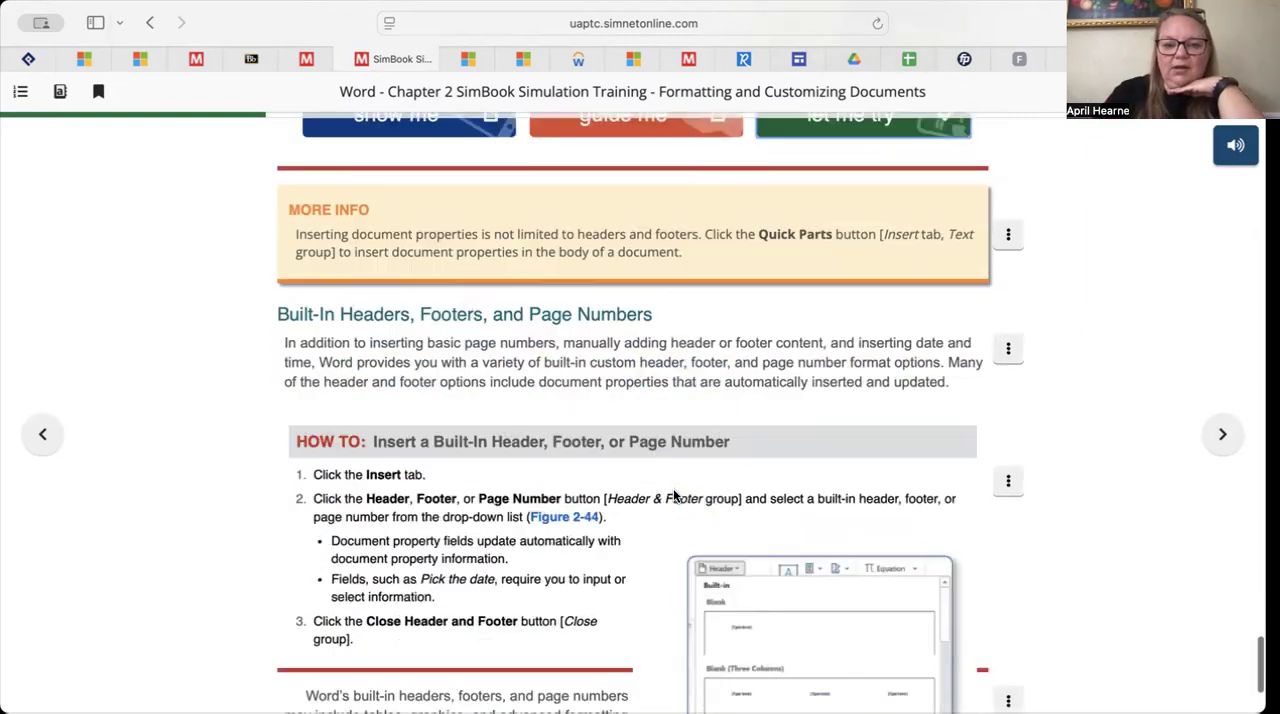
scroll(673, 495, "up", 4)
scroll(673, 488, "down", 4)
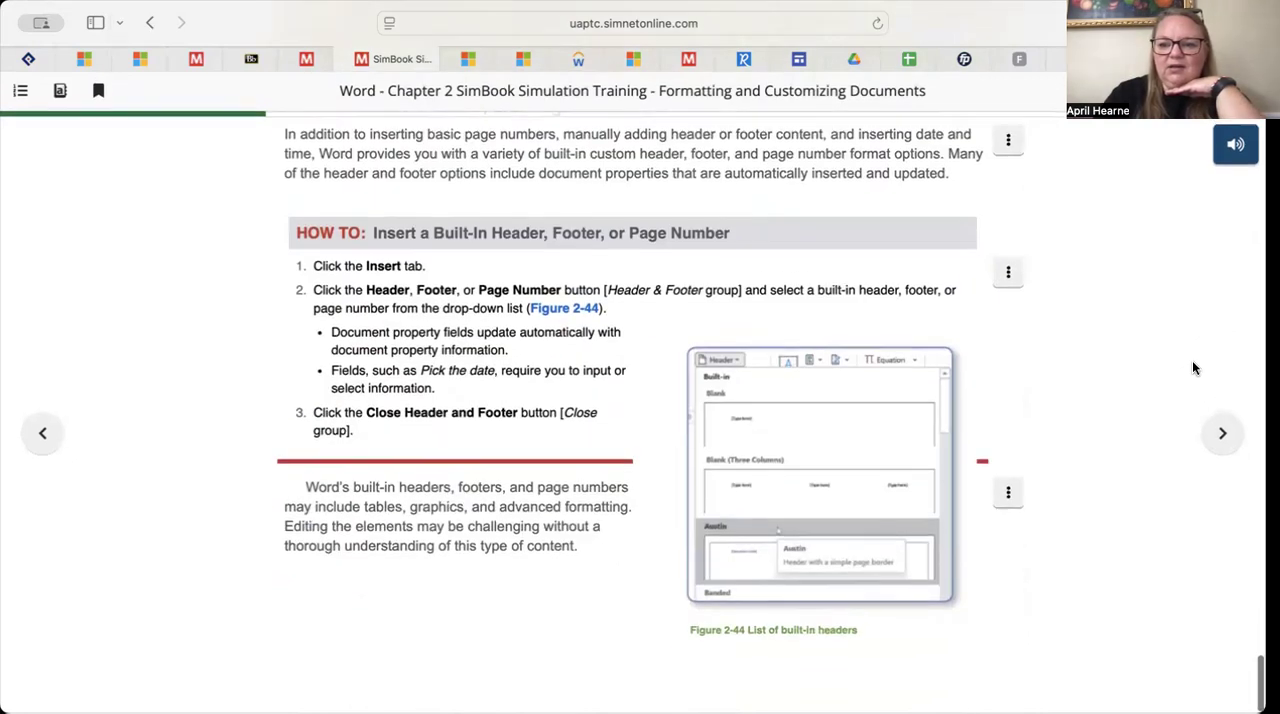
left_click(1220, 440)
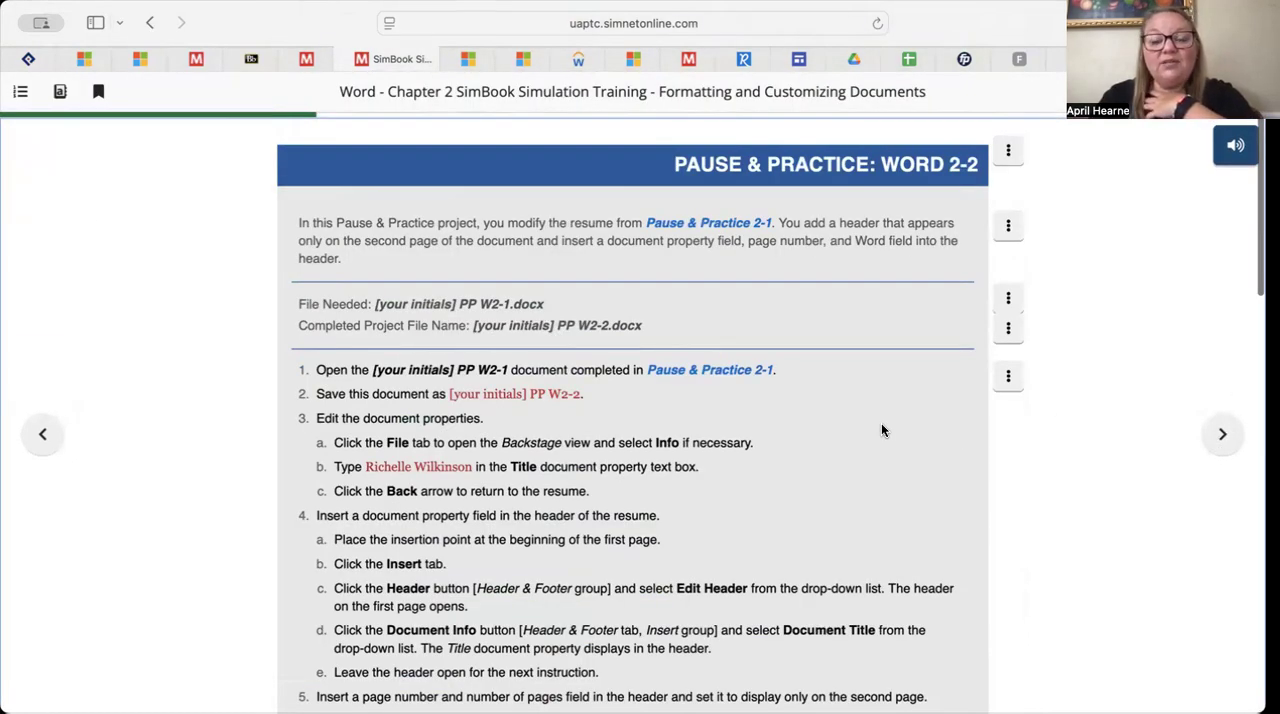
scroll(881, 430, "down", 1)
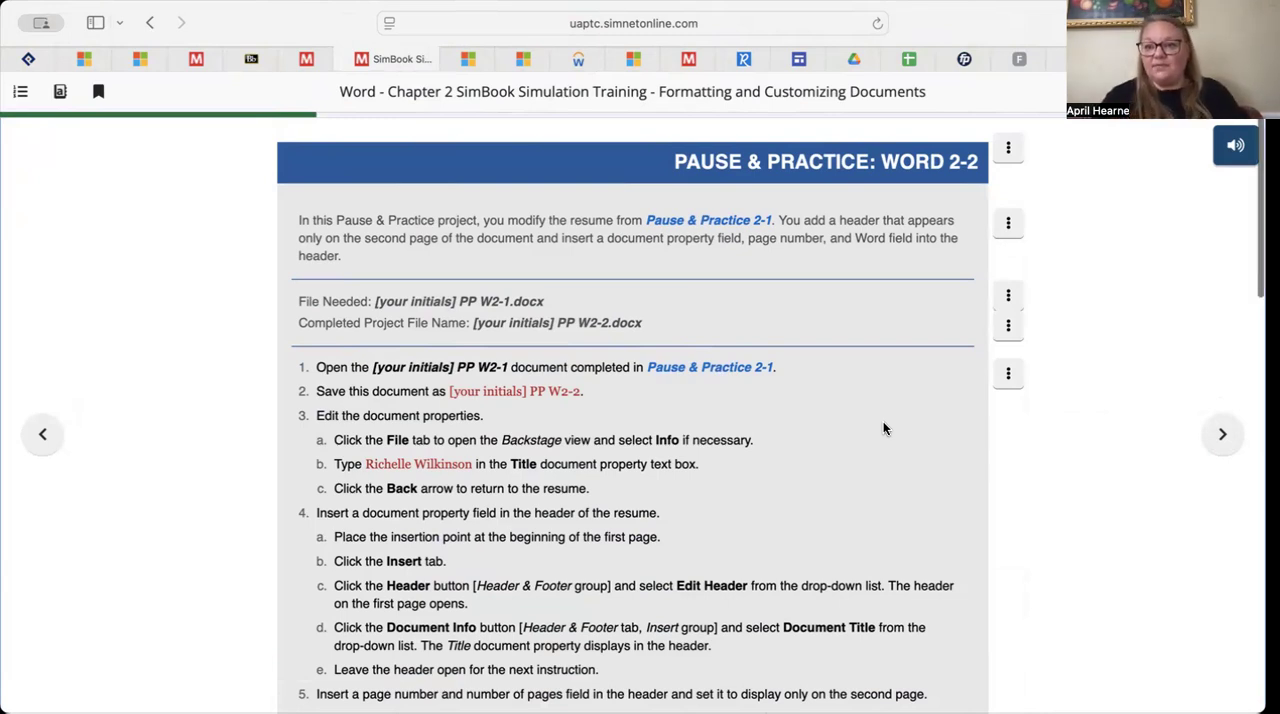
scroll(883, 428, "down", 1)
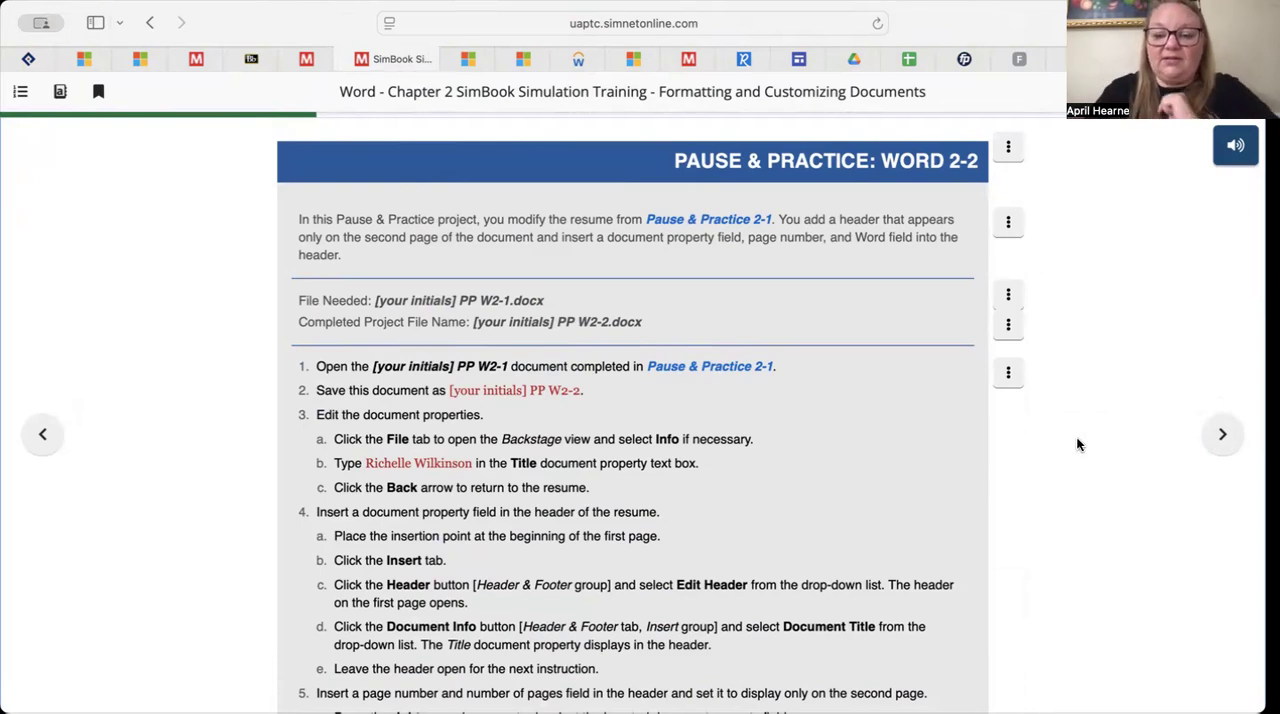
left_click(1212, 437)
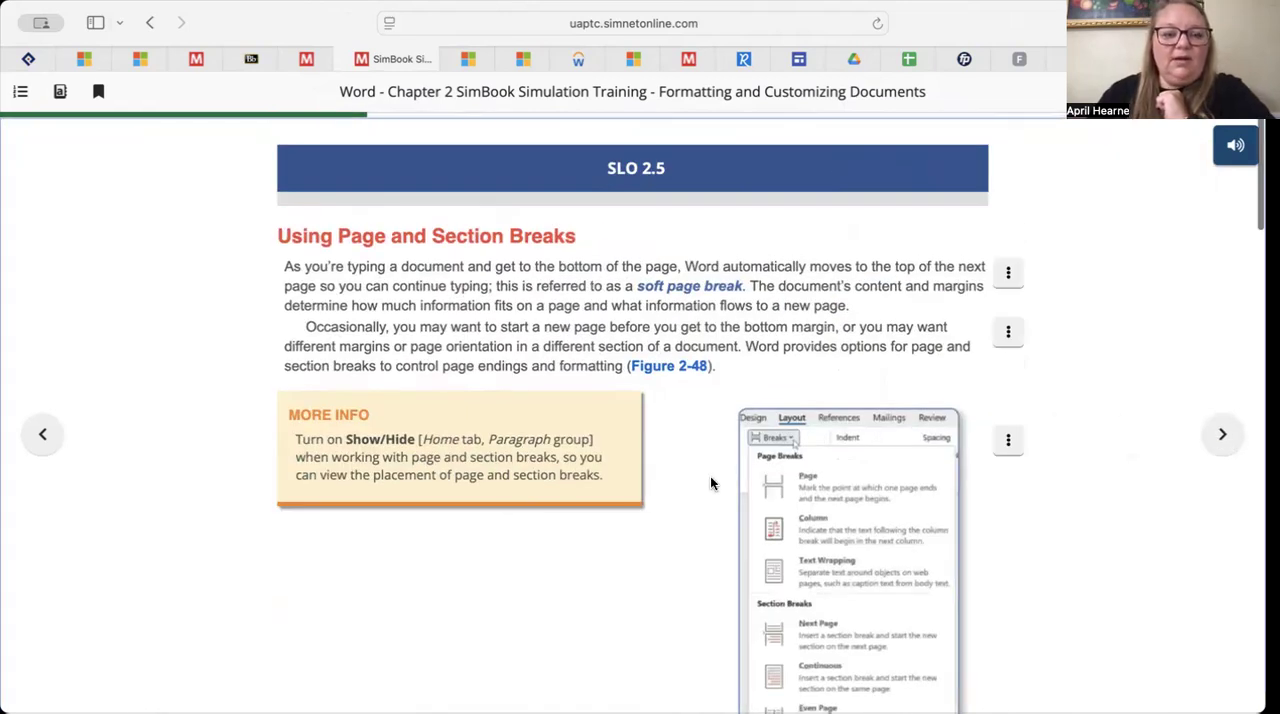
Launch the Let Me Try exercise for Insert a Page Break, insert a page break before the Education heading, and exit the exercise
scroll(711, 484, "down", 5)
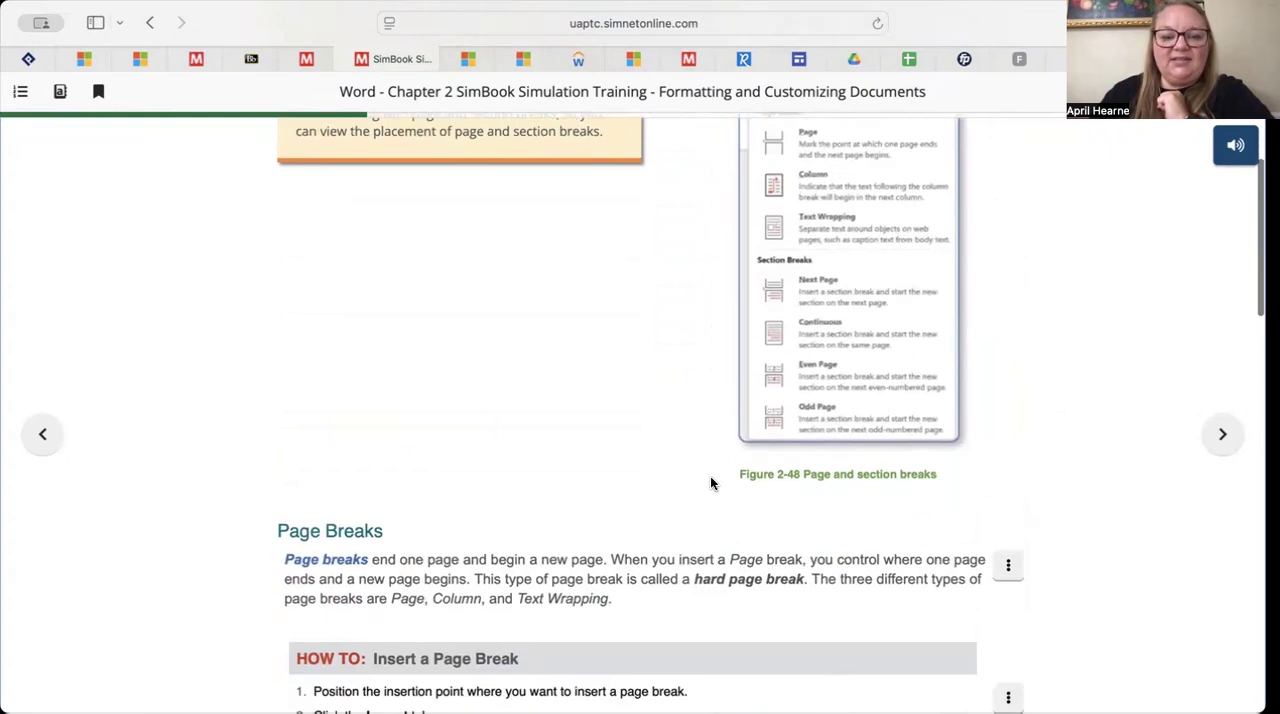
scroll(711, 484, "down", 7)
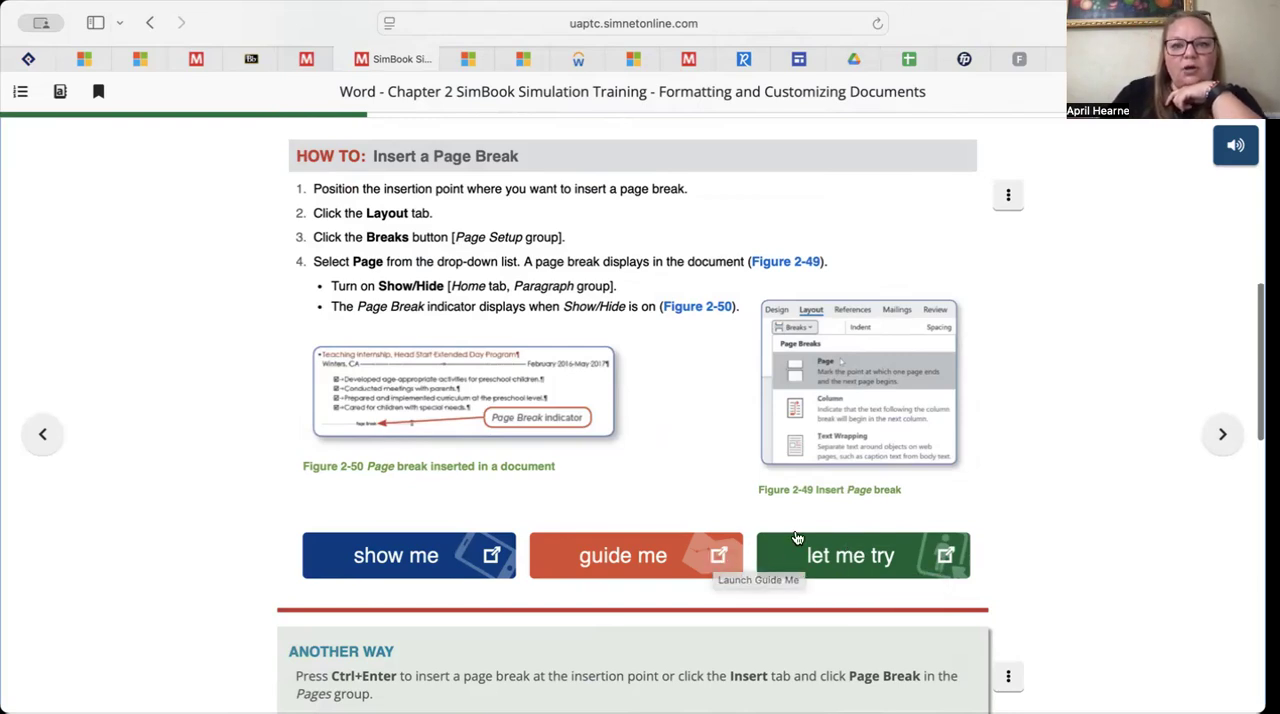
left_click(825, 560)
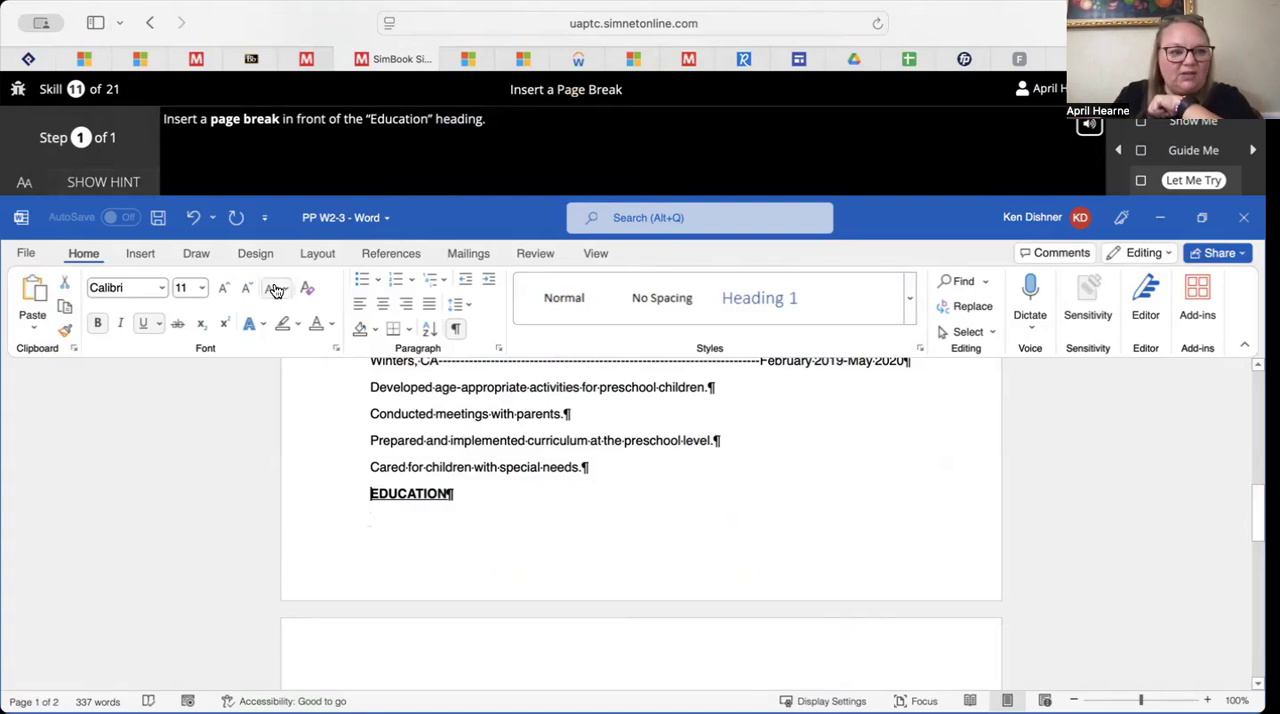
left_click(139, 253)
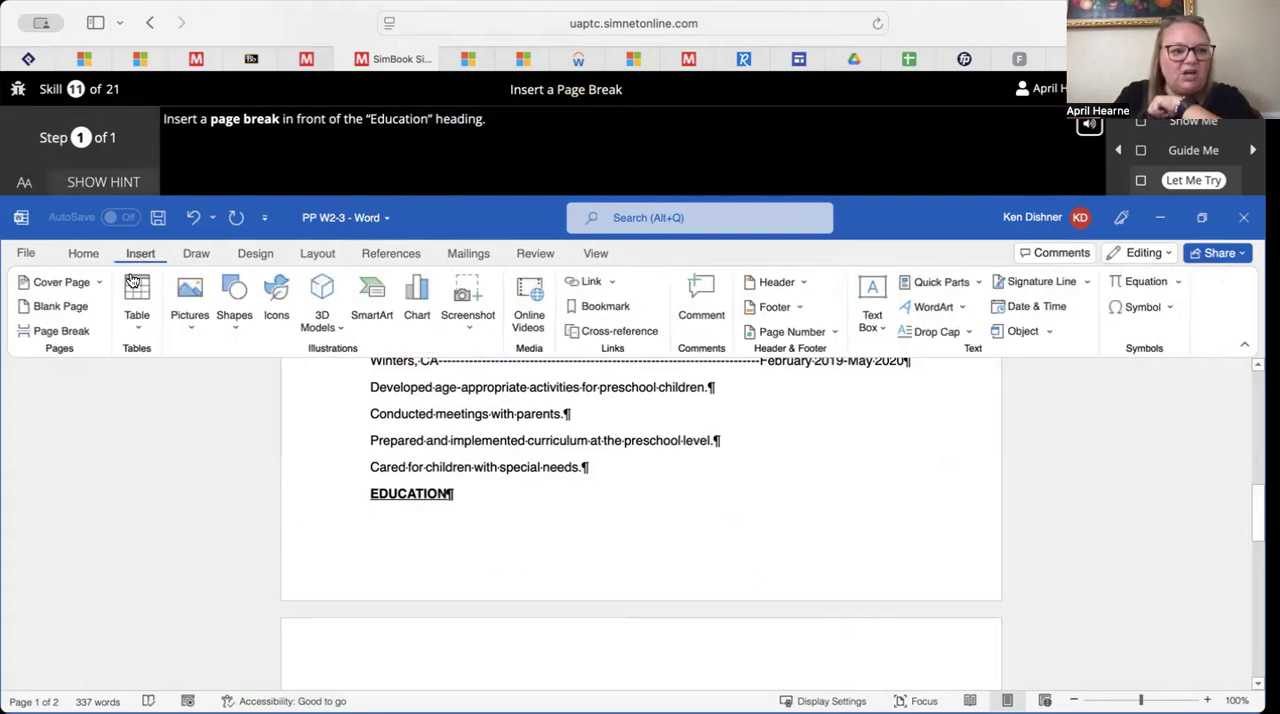
left_click(77, 342)
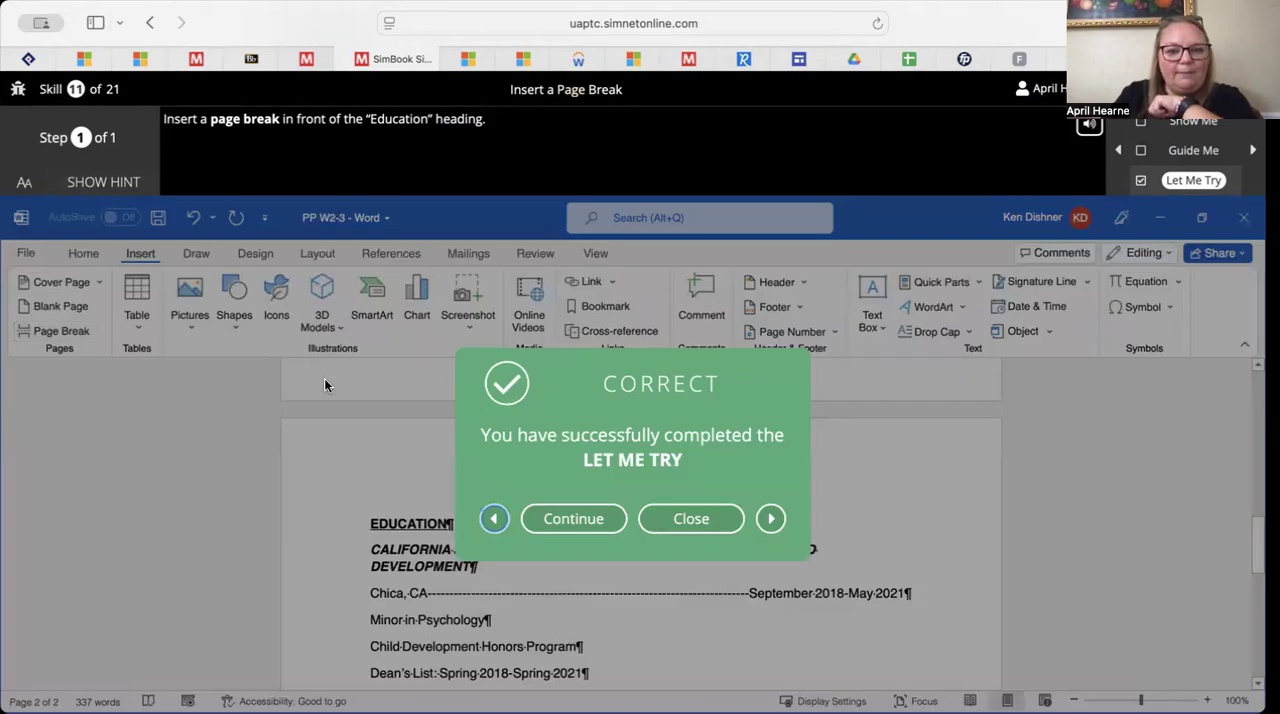
left_click(693, 522)
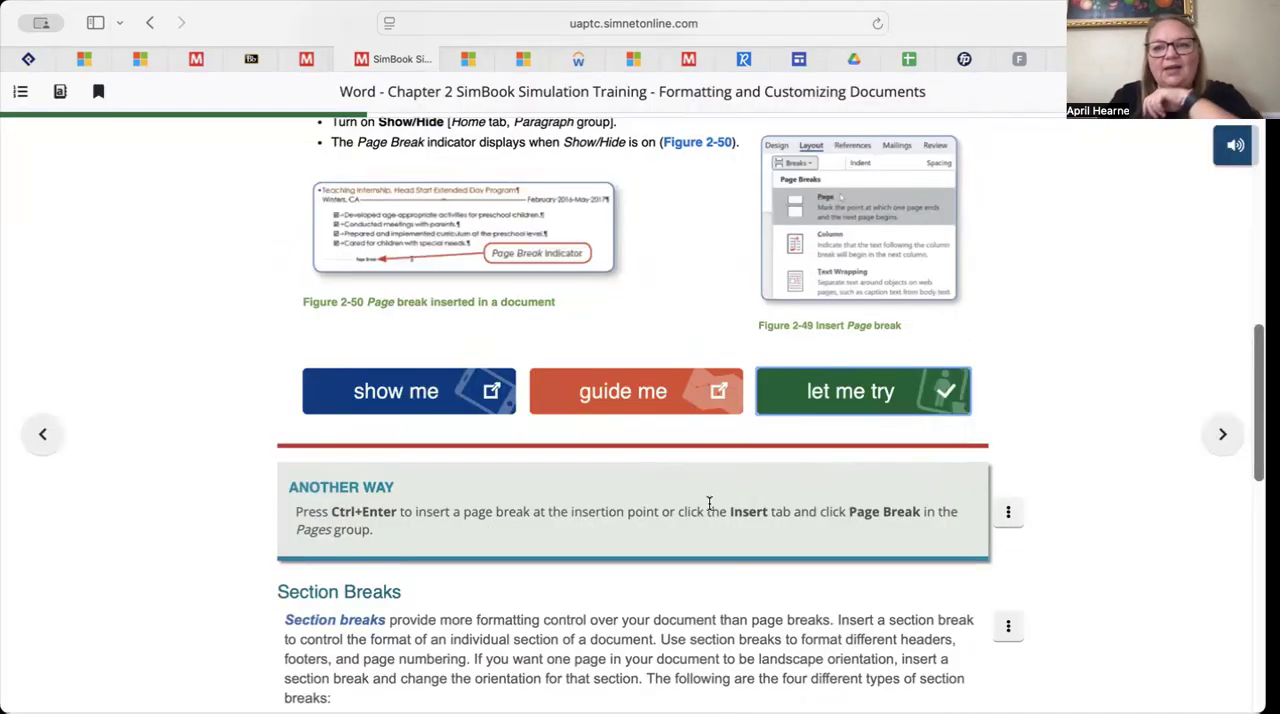
Skim the section breaks and Edit Page and Section Breaks content, and advance to SLO 2.6 on lists
scroll(709, 503, "down", 10)
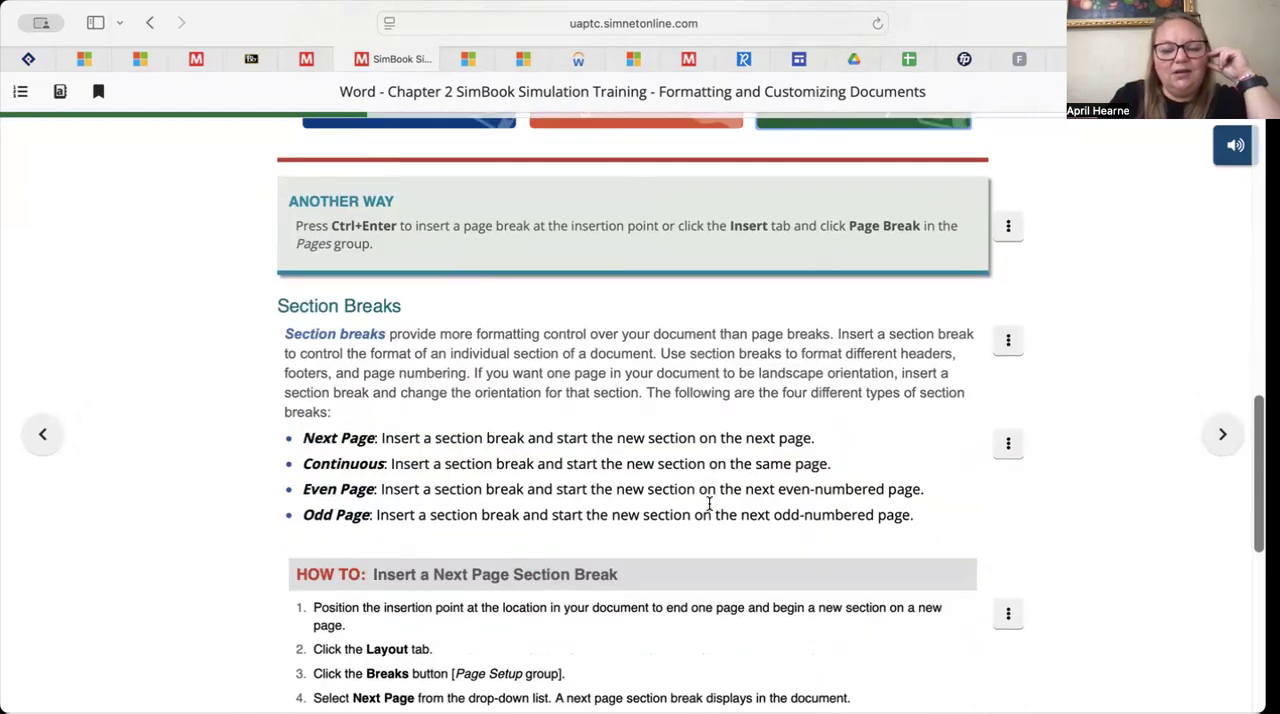
scroll(709, 508, "down", 3)
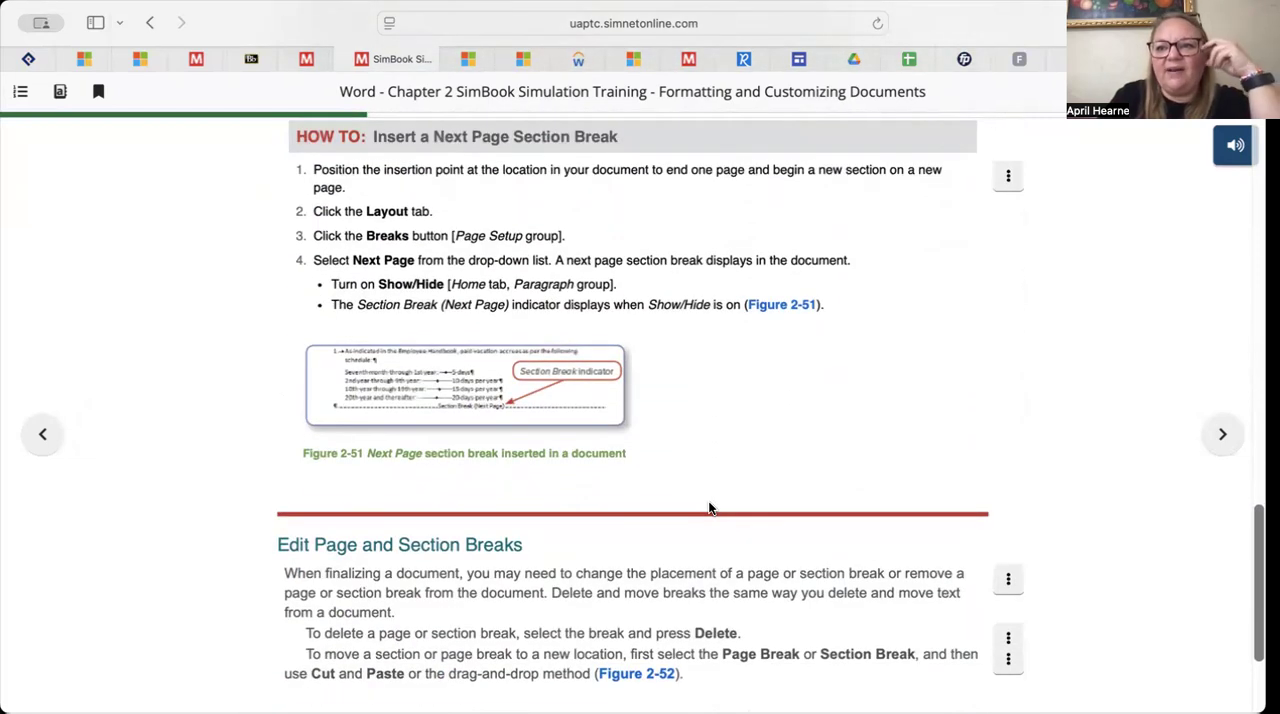
scroll(709, 508, "down", 4)
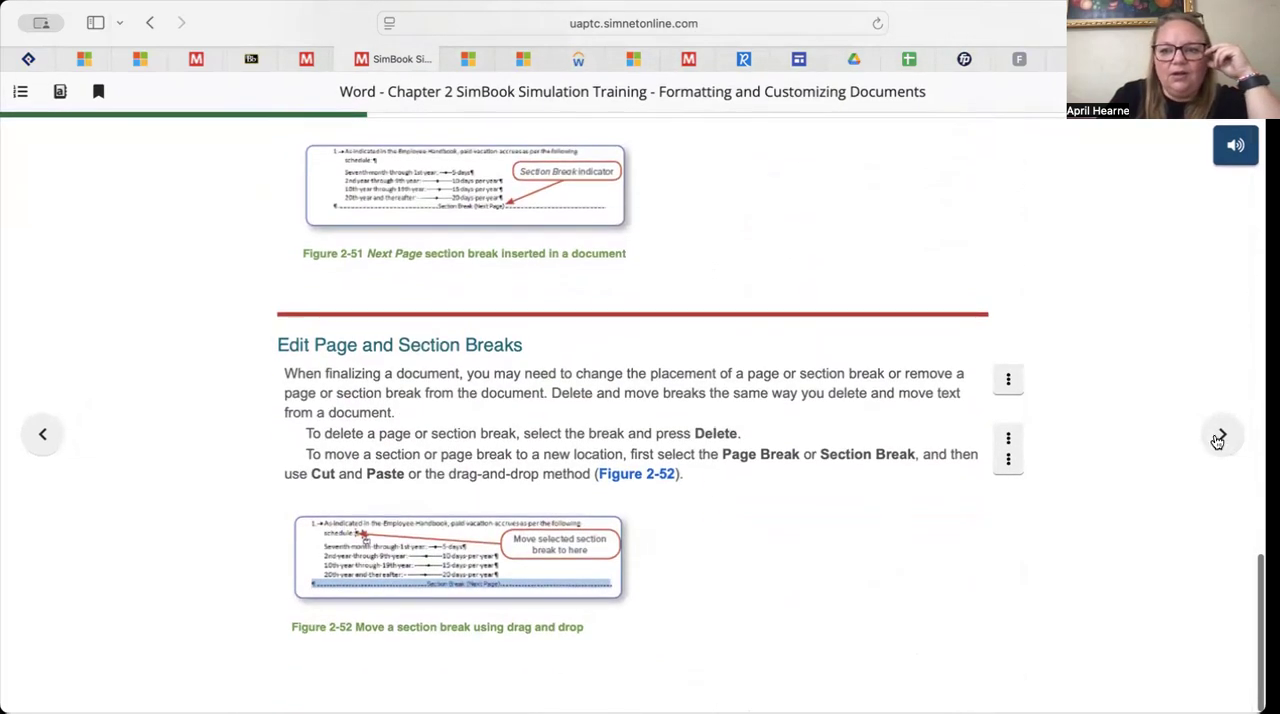
left_click(1220, 435)
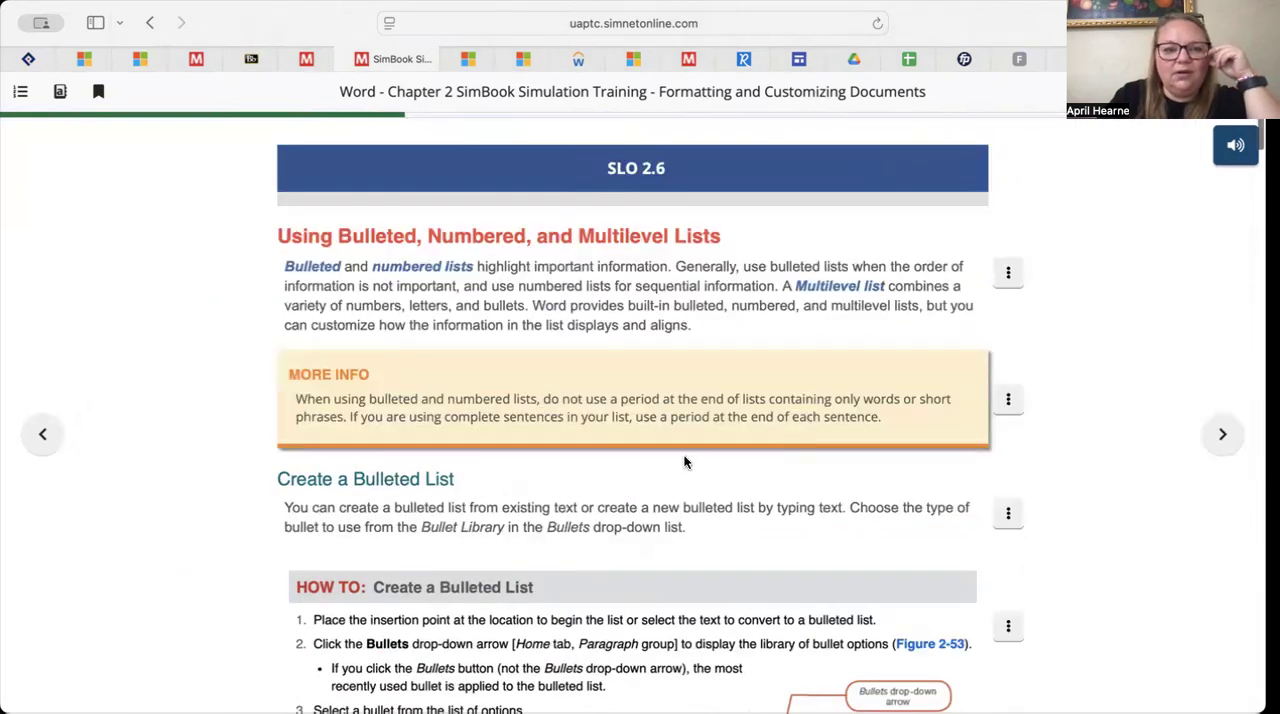
Complete the Create a Bulleted List Let Me Try exercise by applying the recently used checkbox bullet to the selected list
scroll(685, 462, "down", 1)
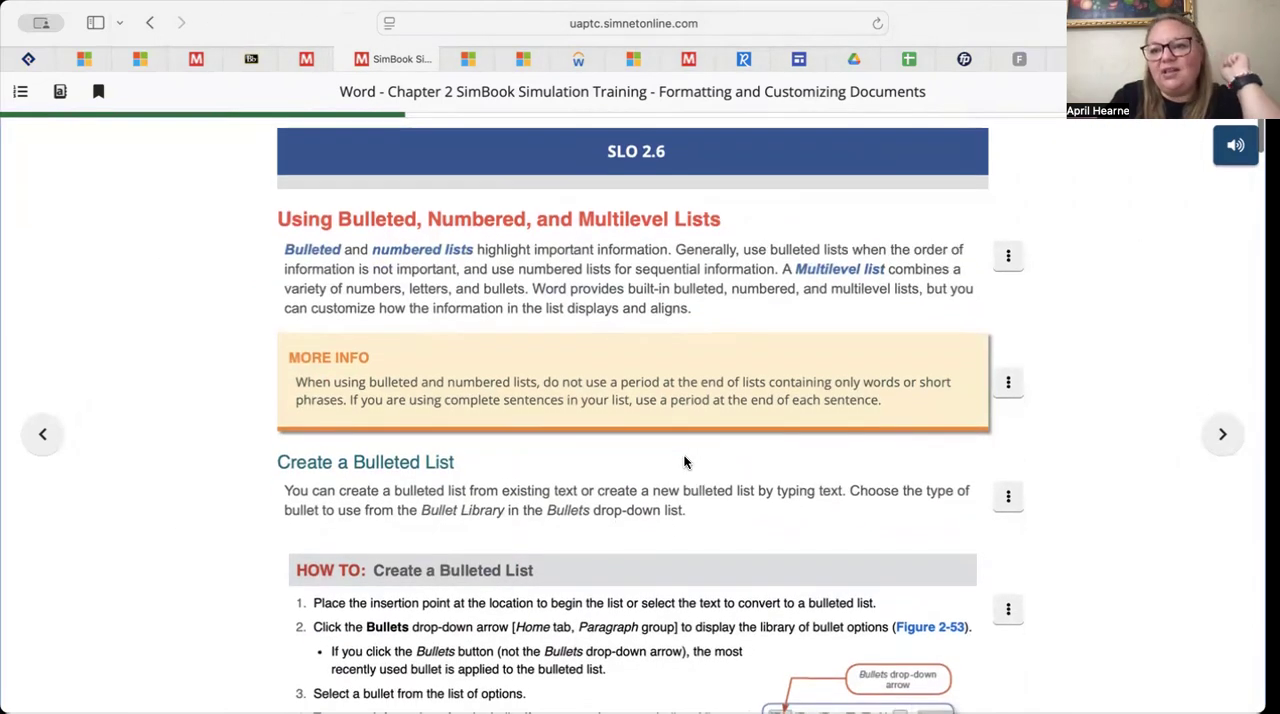
scroll(685, 462, "down", 1)
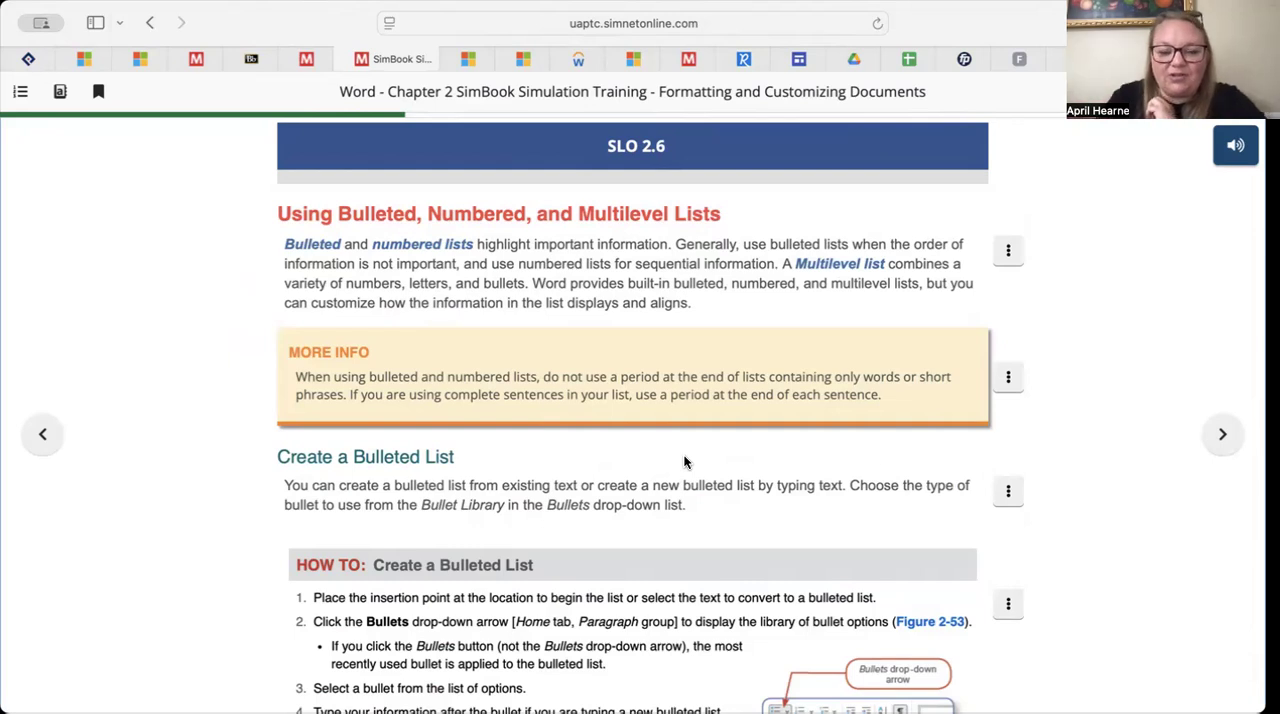
scroll(684, 462, "down", 5)
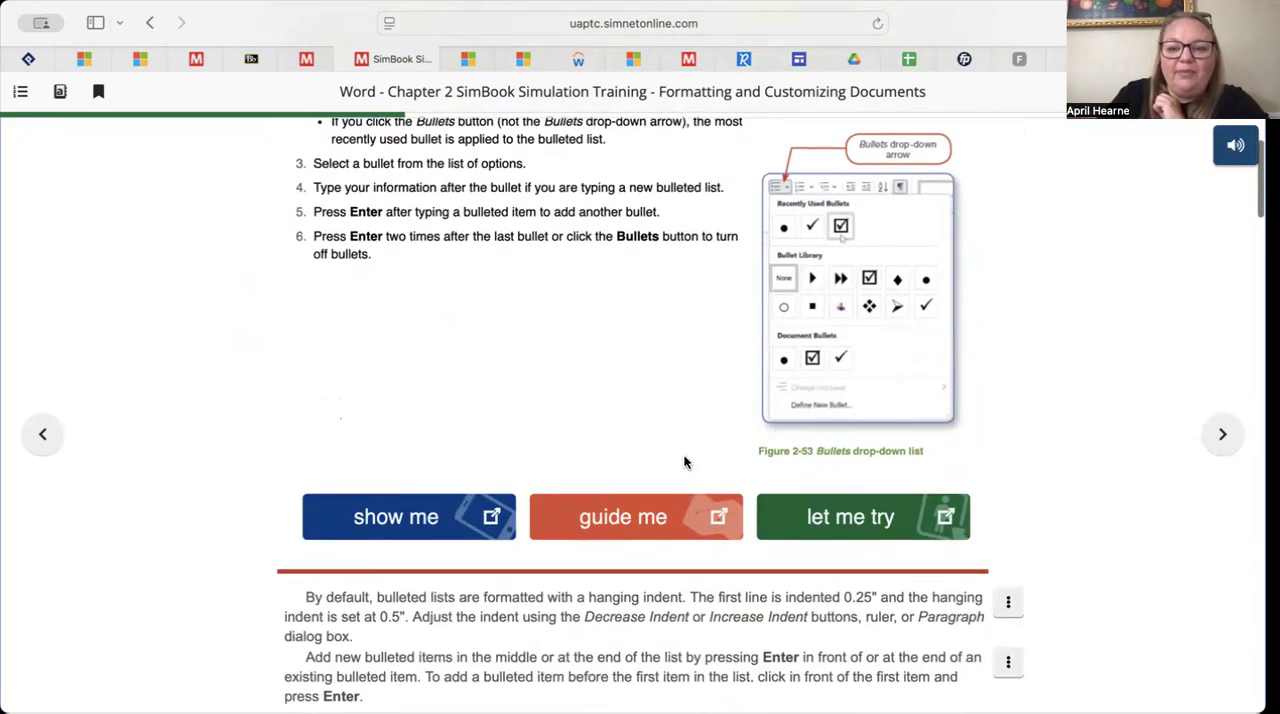
left_click(880, 518)
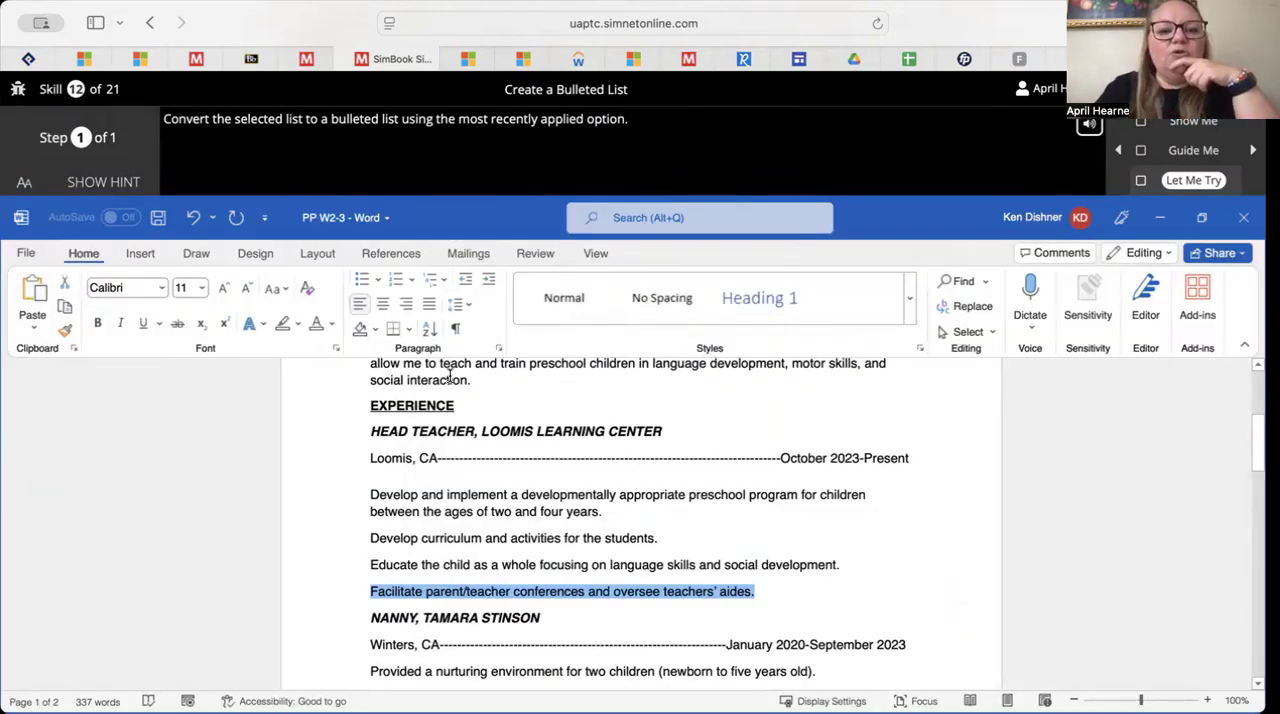
left_click(378, 283)
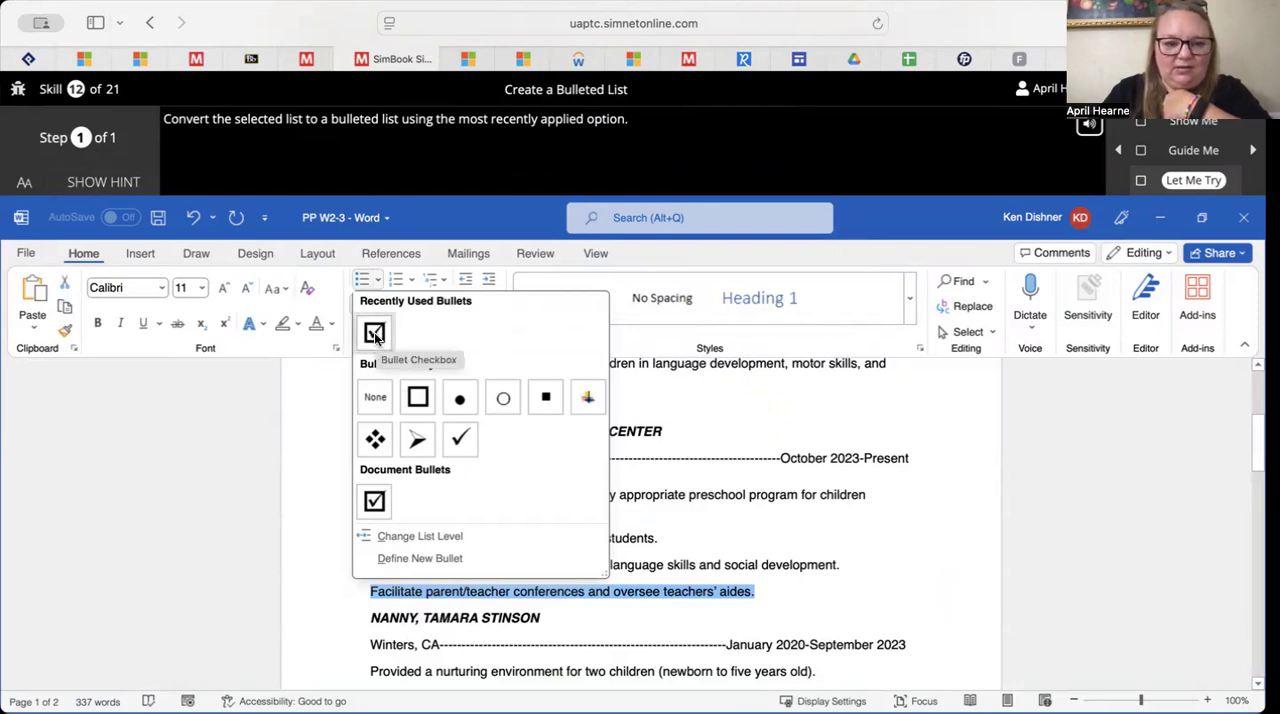
left_click(375, 335)
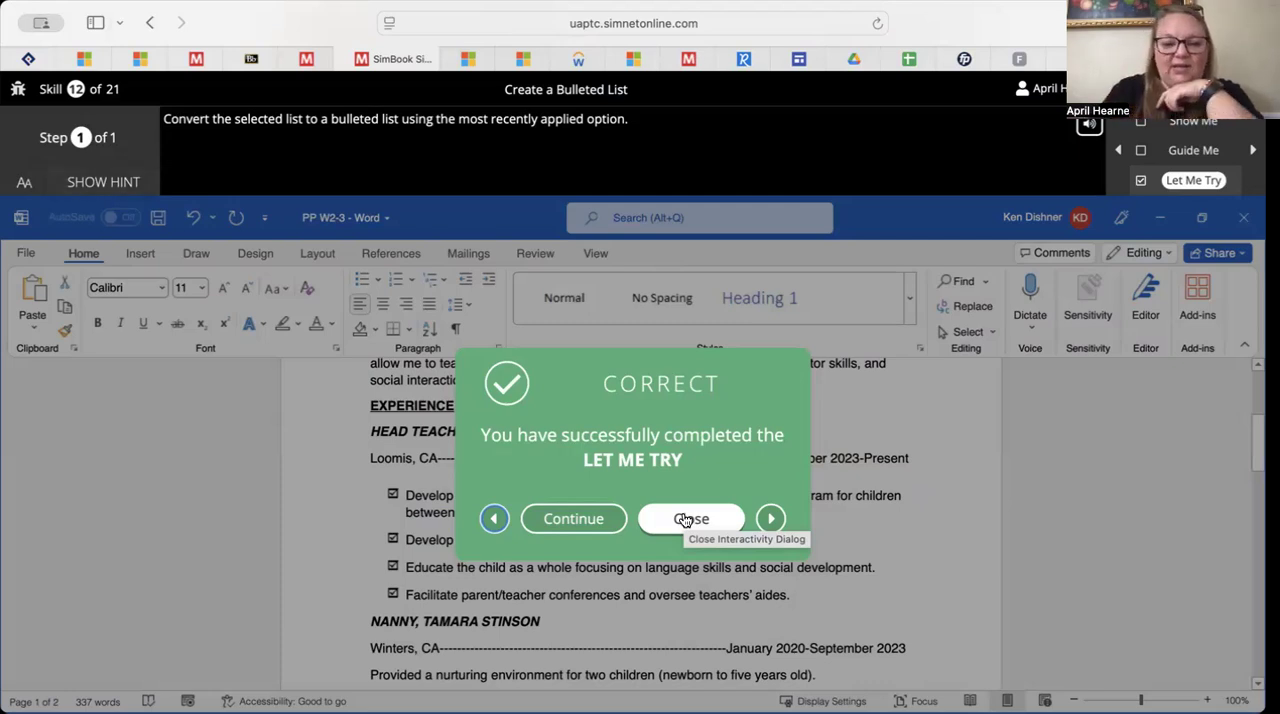
left_click(684, 519)
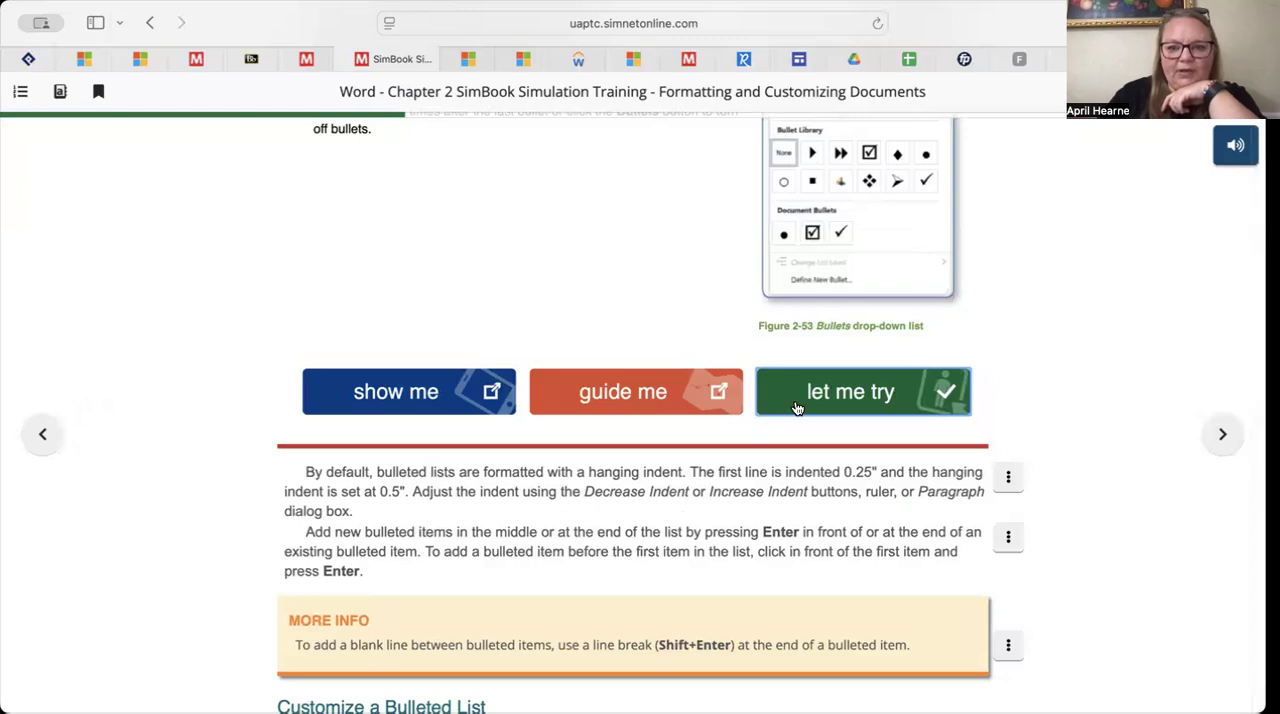
Complete the Create a Numbered List Let Me Try exercise by applying the 1., 2., 3. format to the selected list
scroll(758, 505, "down", 5)
scroll(758, 508, "down", 6)
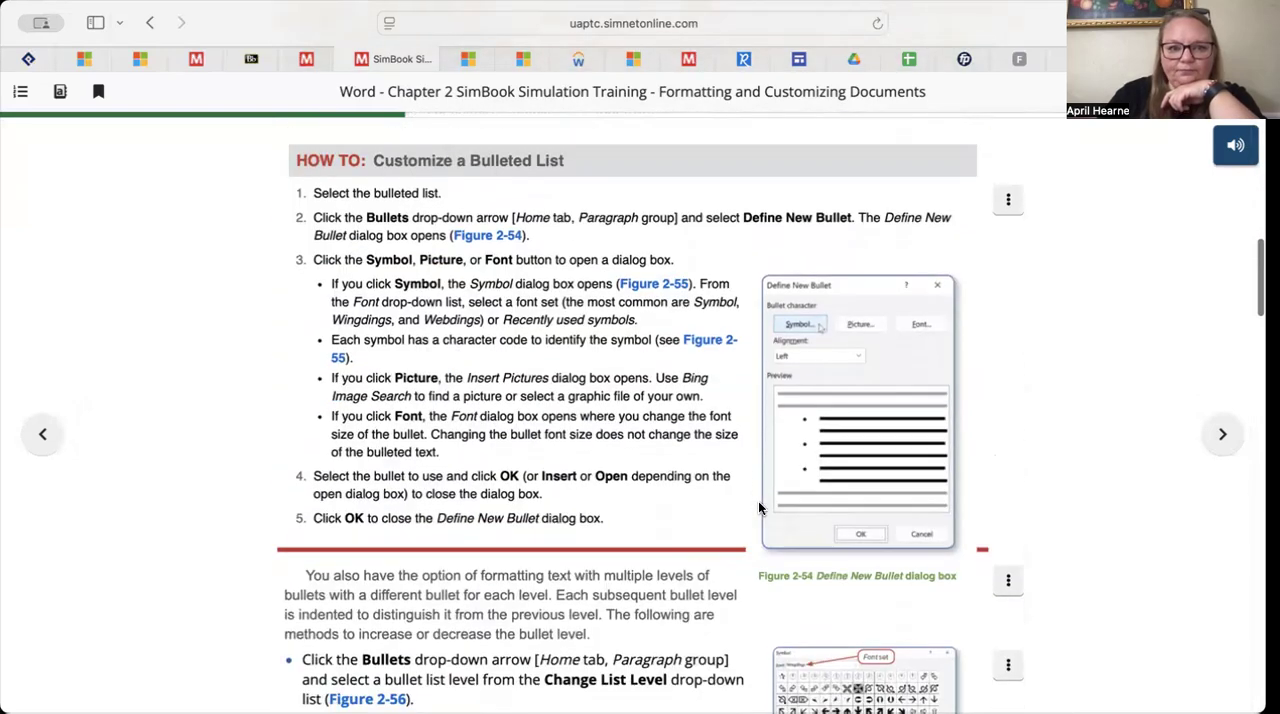
scroll(758, 508, "down", 10)
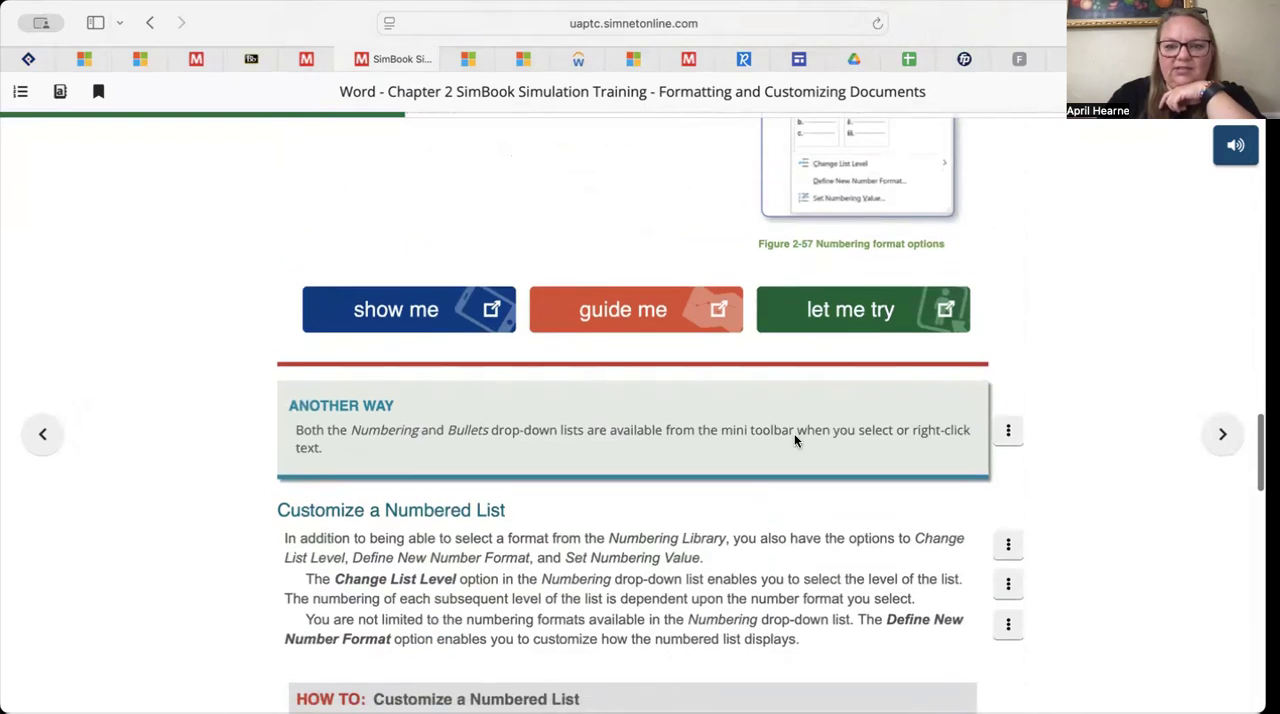
left_click(887, 306)
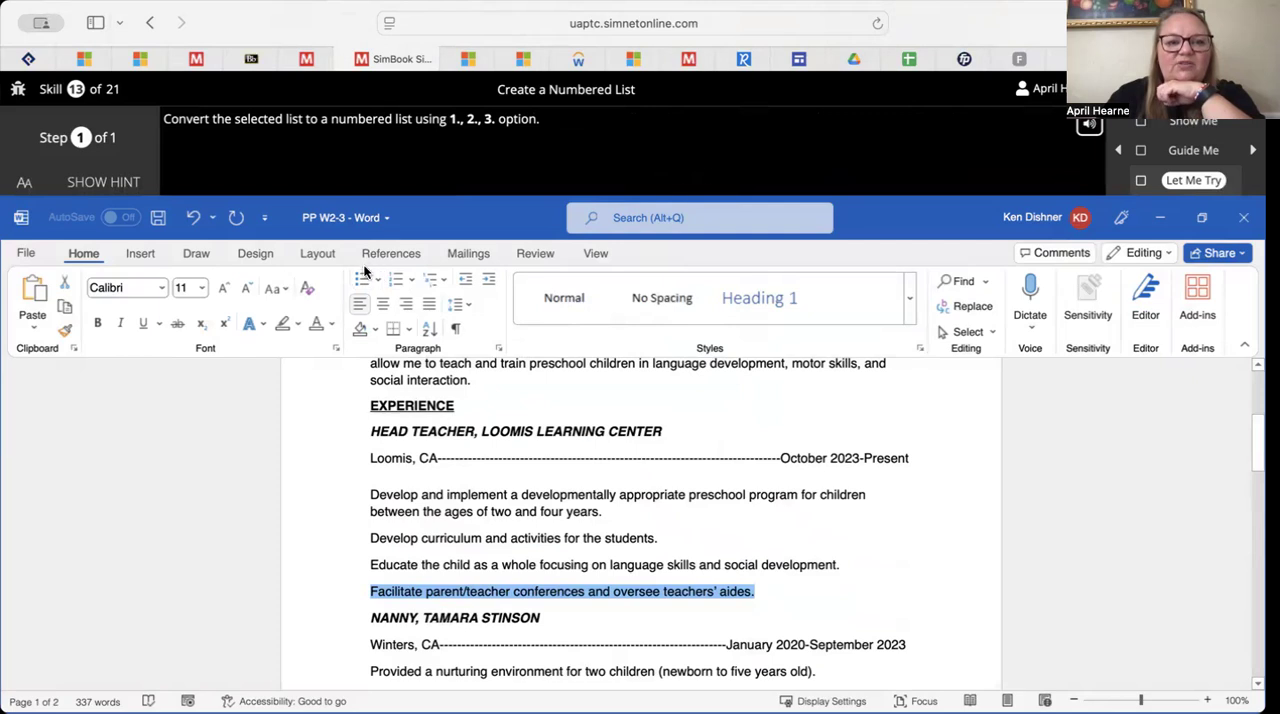
left_click(412, 287)
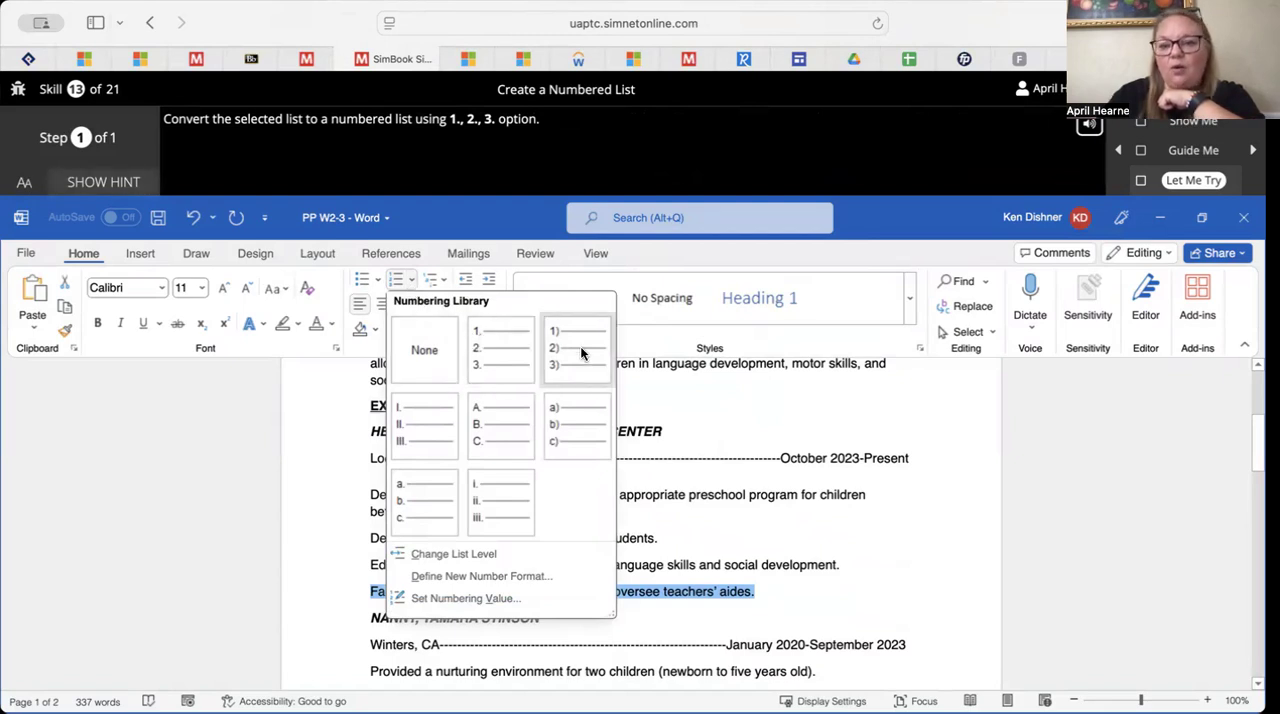
left_click(493, 352)
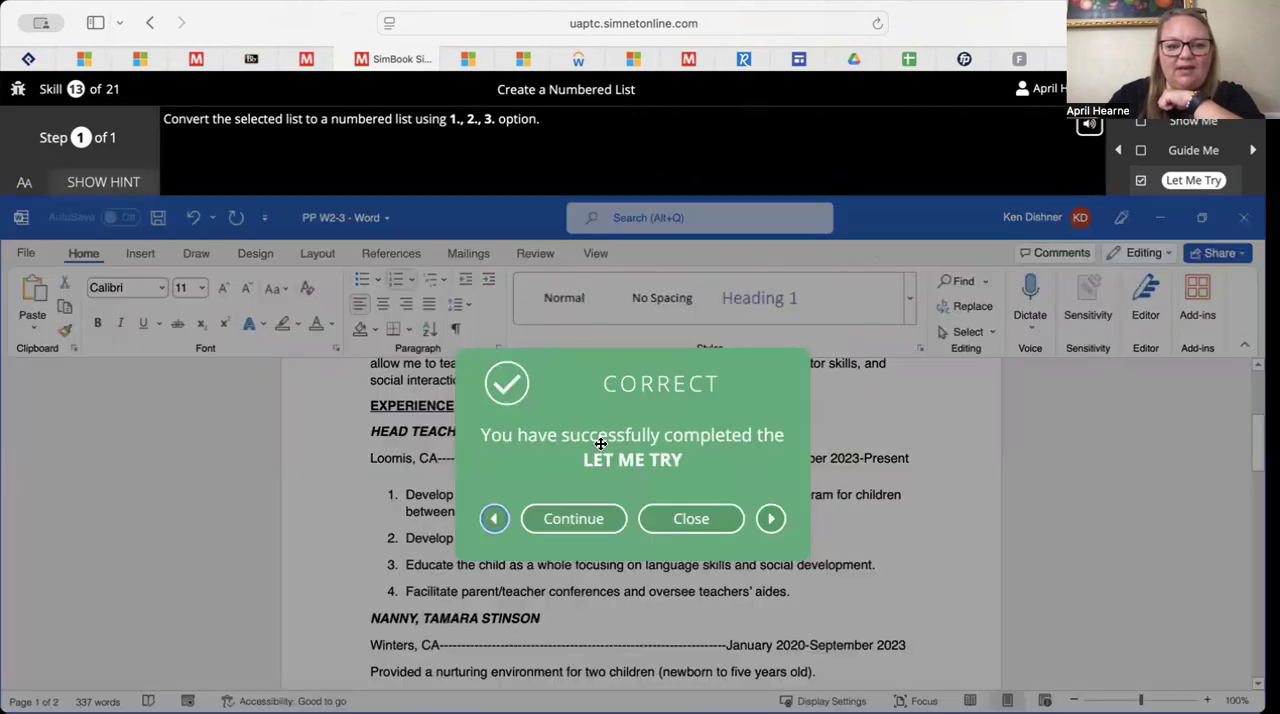
left_click(680, 518)
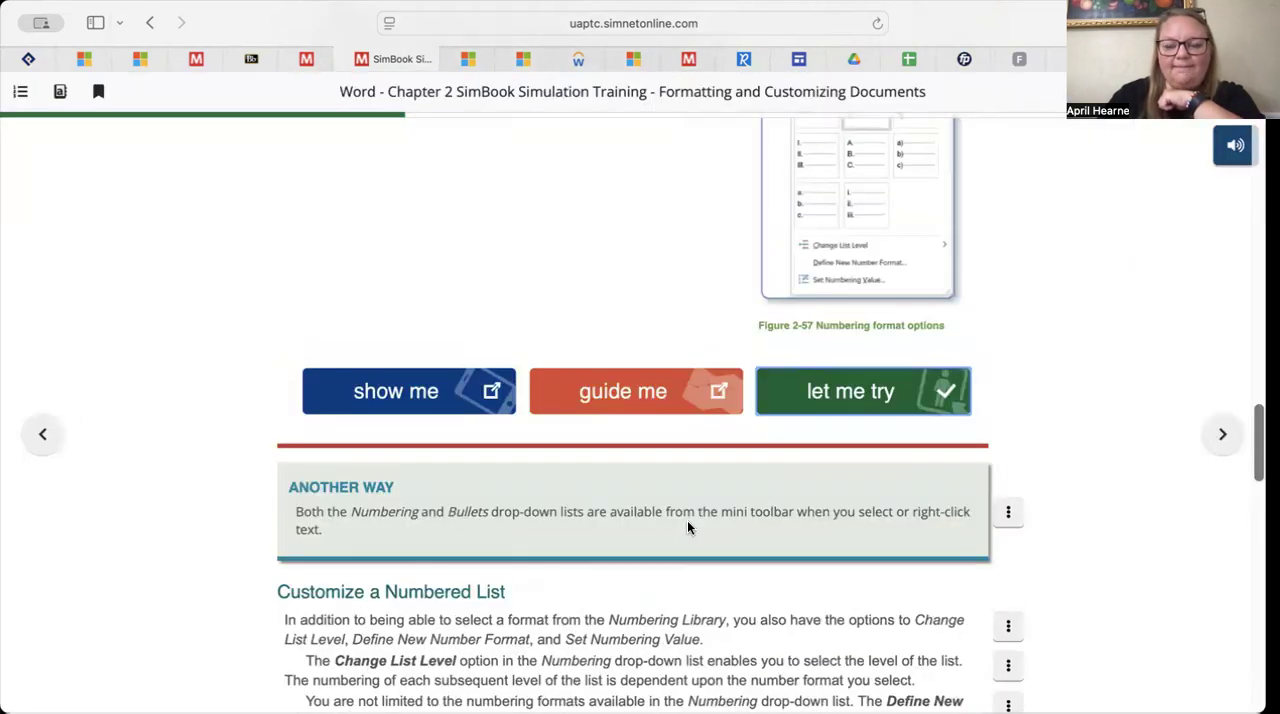
Skim the Customize a Numbered List and Multilevel Lists content, and advance to SLO 2.7 on styles and themes
scroll(687, 528, "up", 3)
scroll(687, 528, "down", 10)
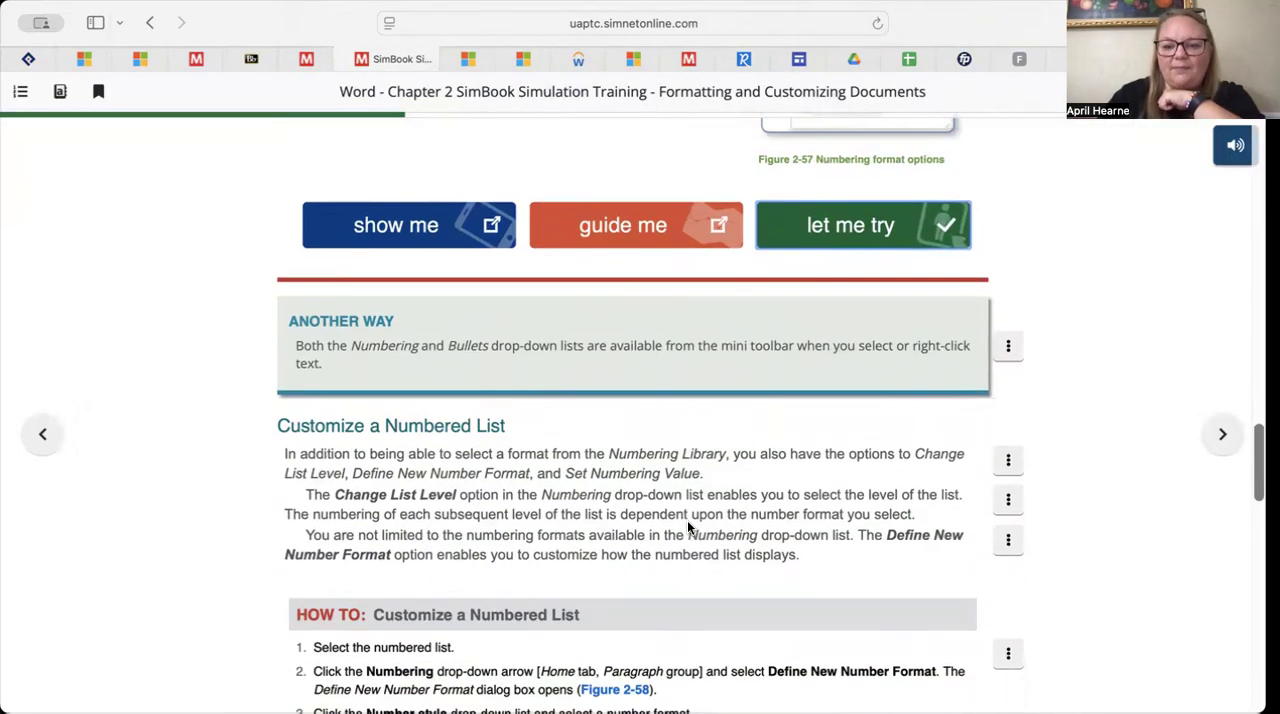
scroll(687, 522, "down", 10)
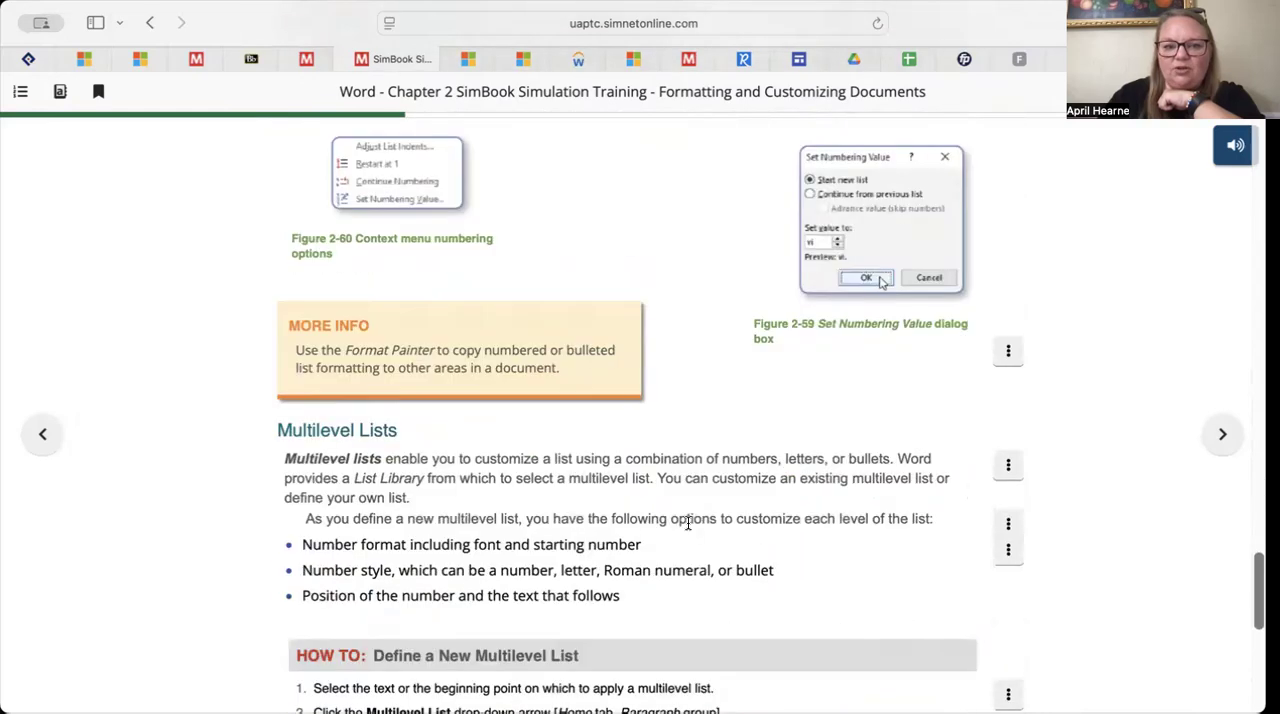
scroll(687, 520, "down", 4)
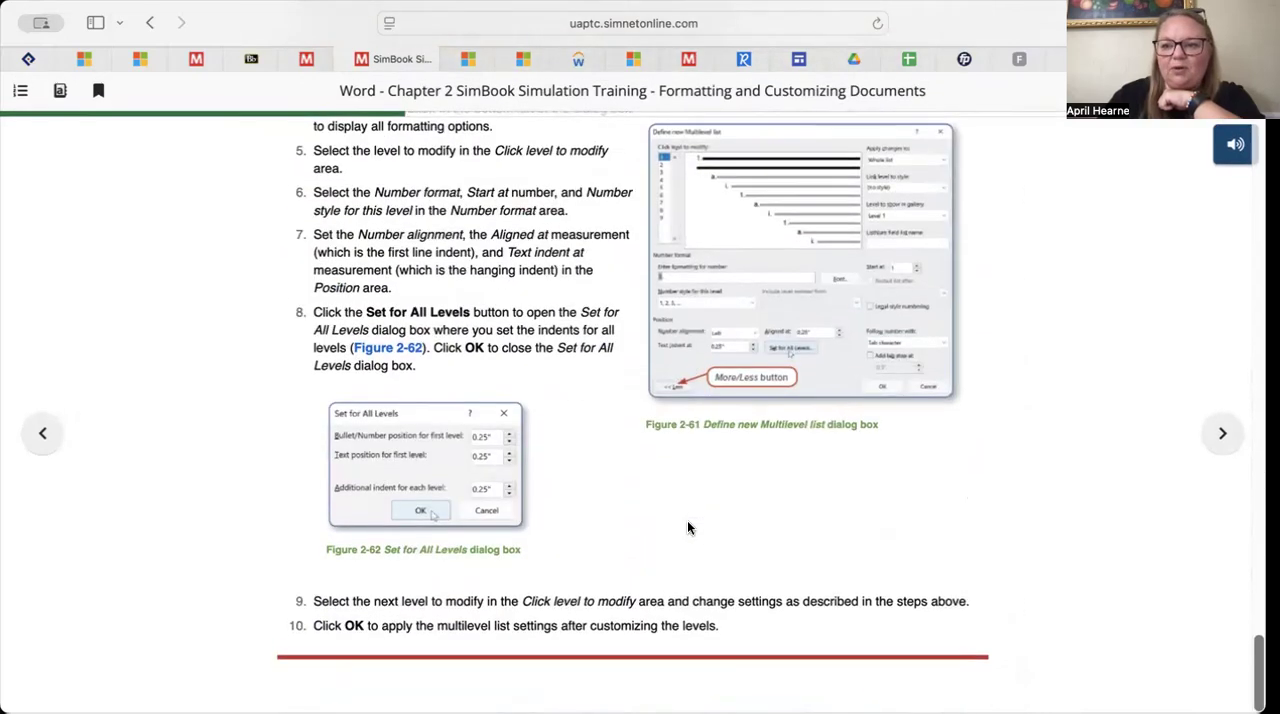
left_click(1218, 435)
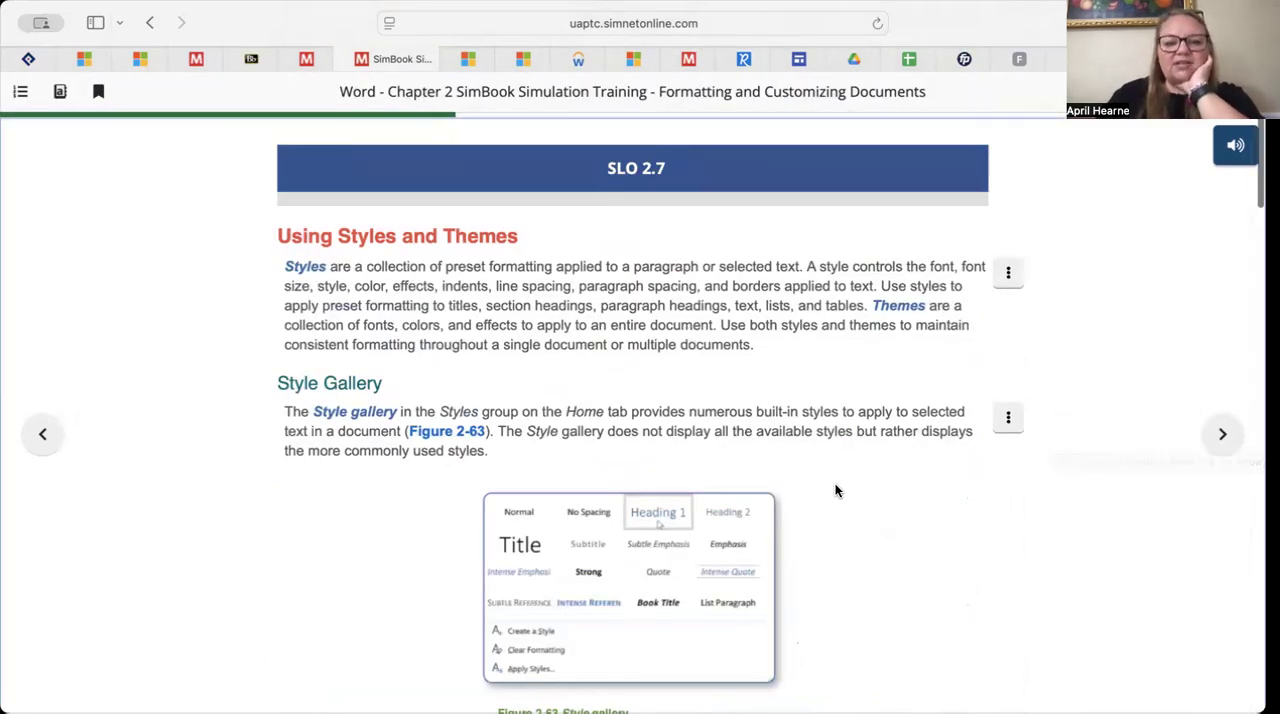
Review the SLO 2.7 introduction to styles and themes, the Style Gallery, and applying a built-in style
scroll(758, 541, "down", 5)
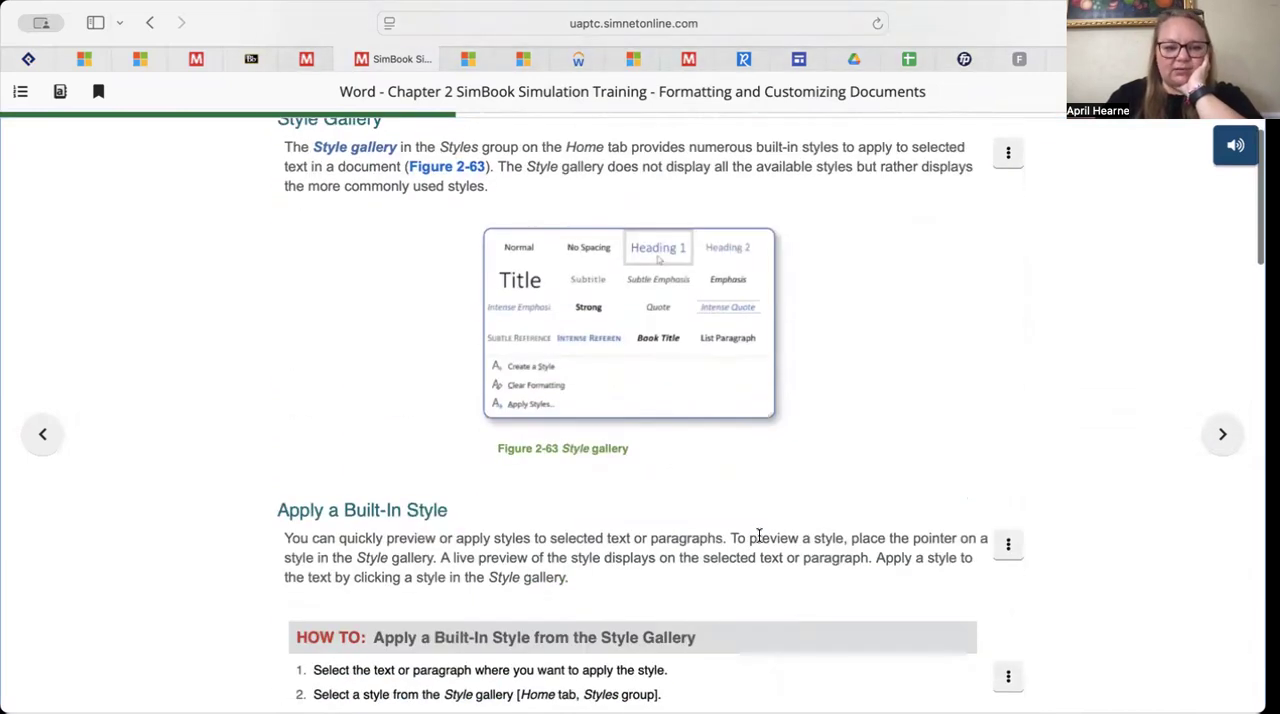
scroll(758, 541, "up", 1)
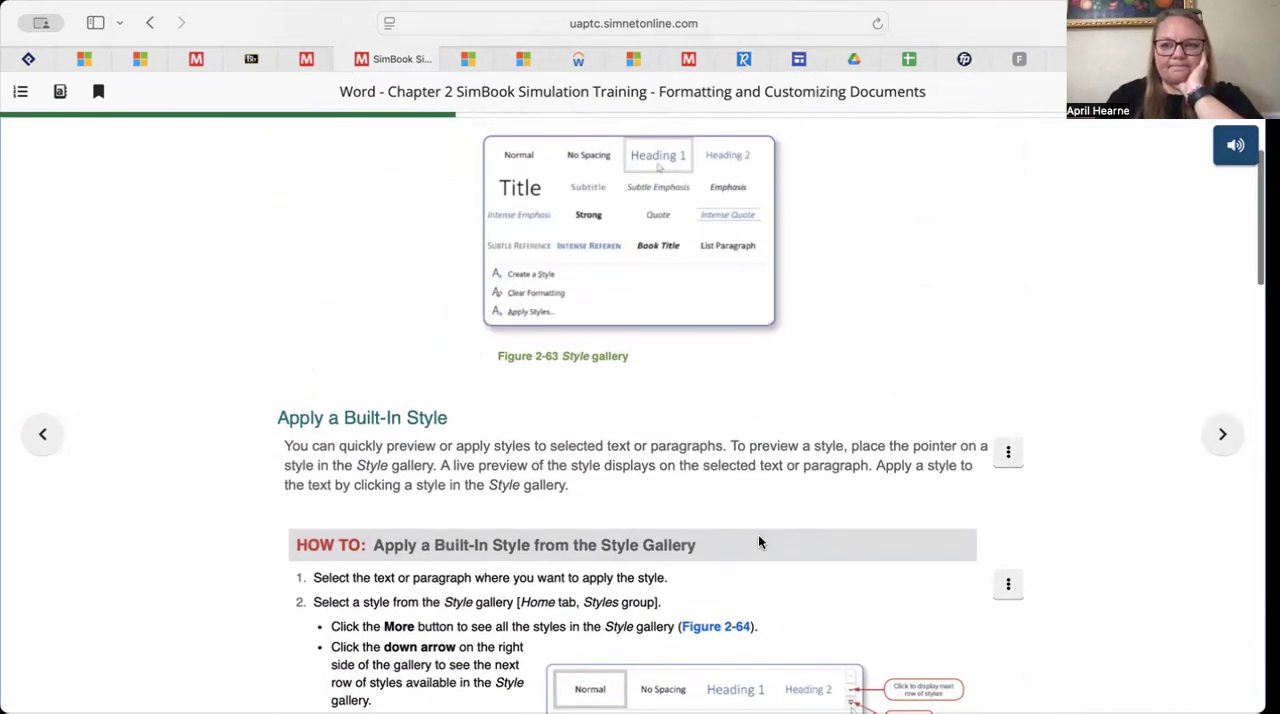
scroll(758, 541, "up", 4)
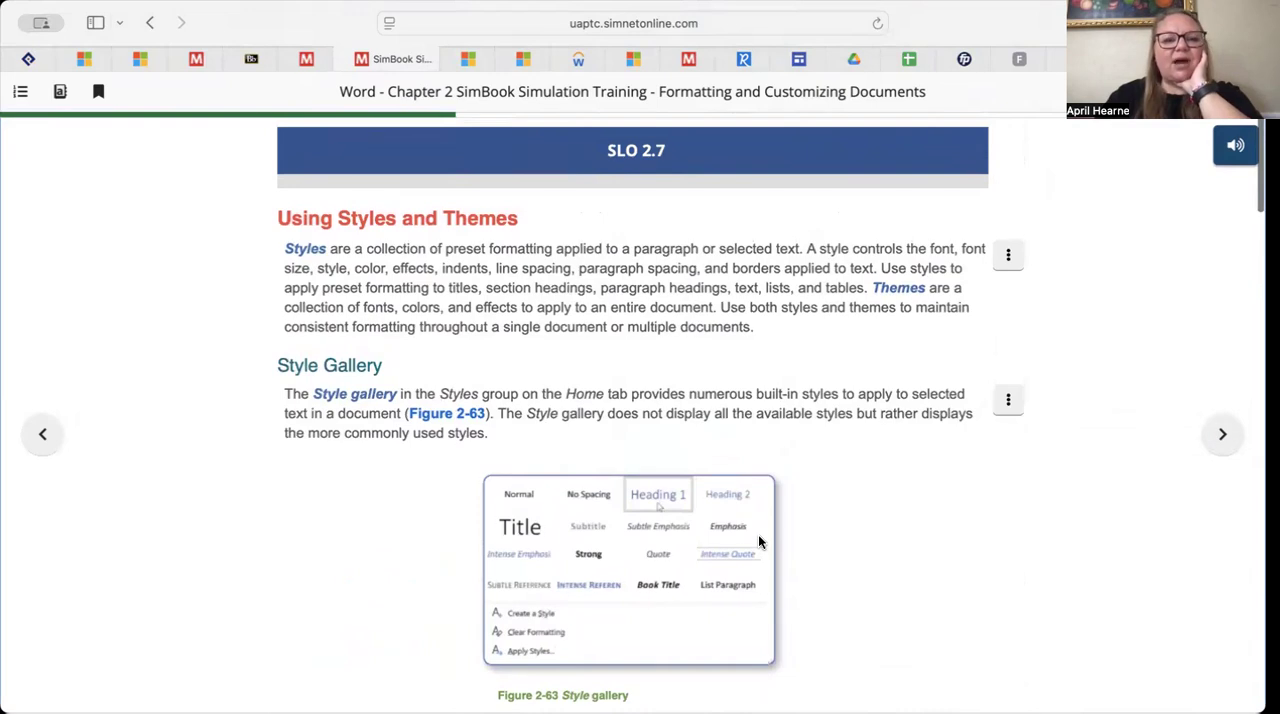
scroll(758, 541, "up", 1)
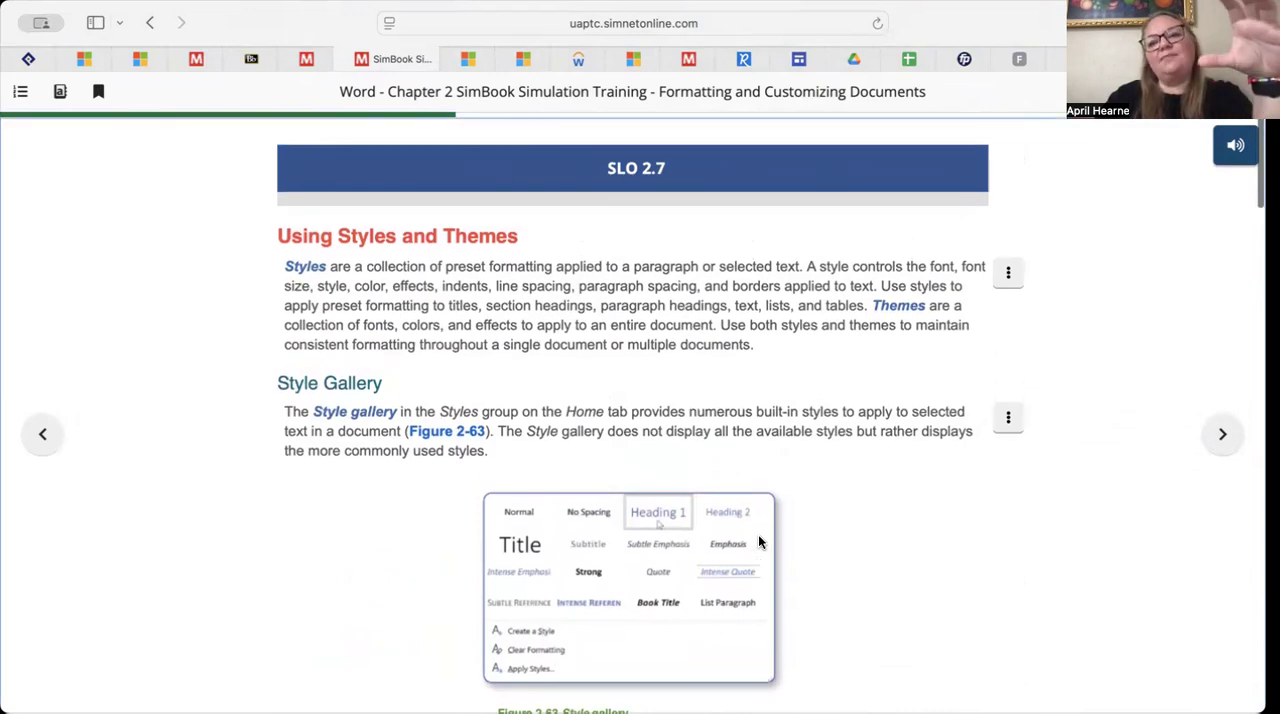
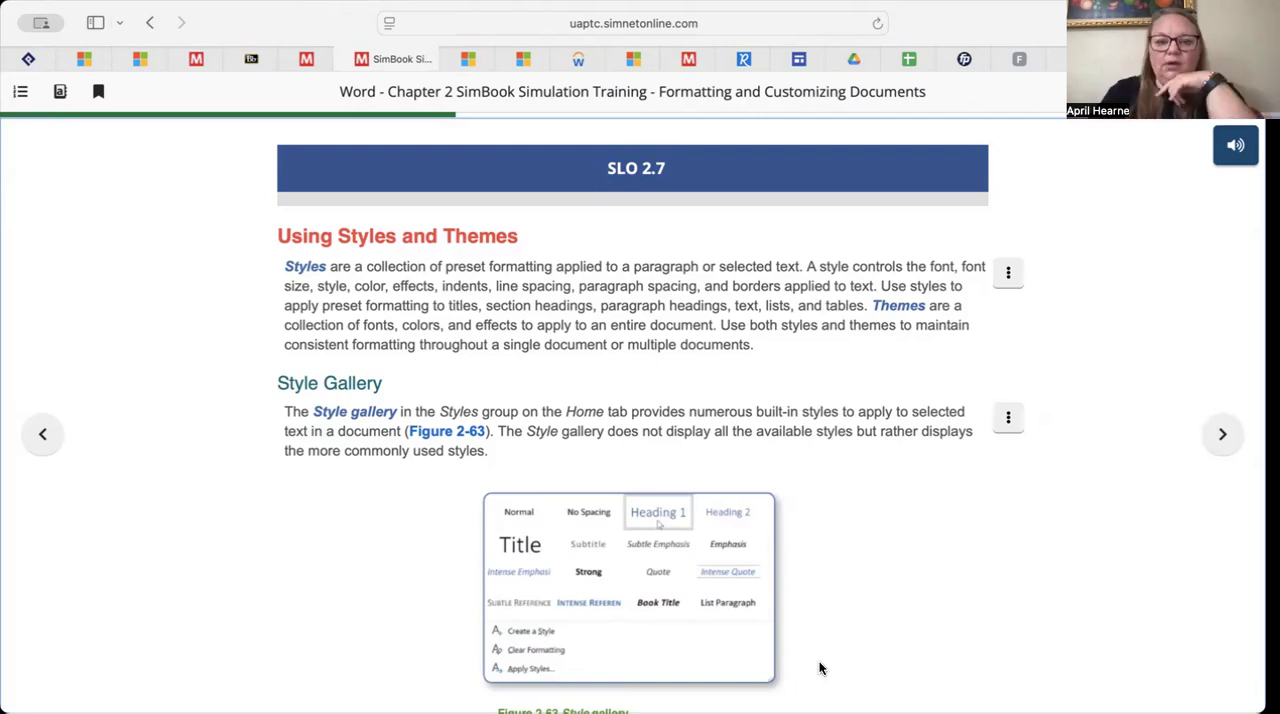
Complete the Apply a Built-in Style from the Style Gallery Let Me Try exercise by applying the Title style to the selected text
scroll(781, 545, "down", 5)
scroll(783, 550, "down", 3)
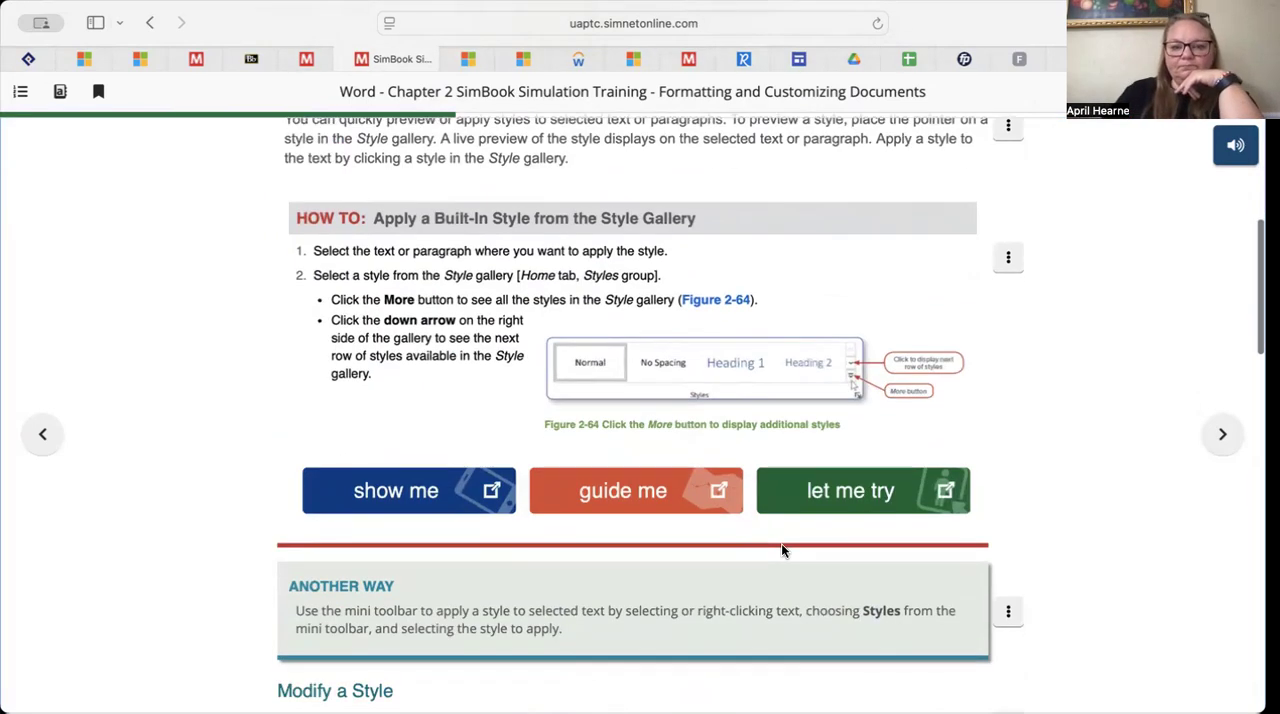
left_click(876, 490)
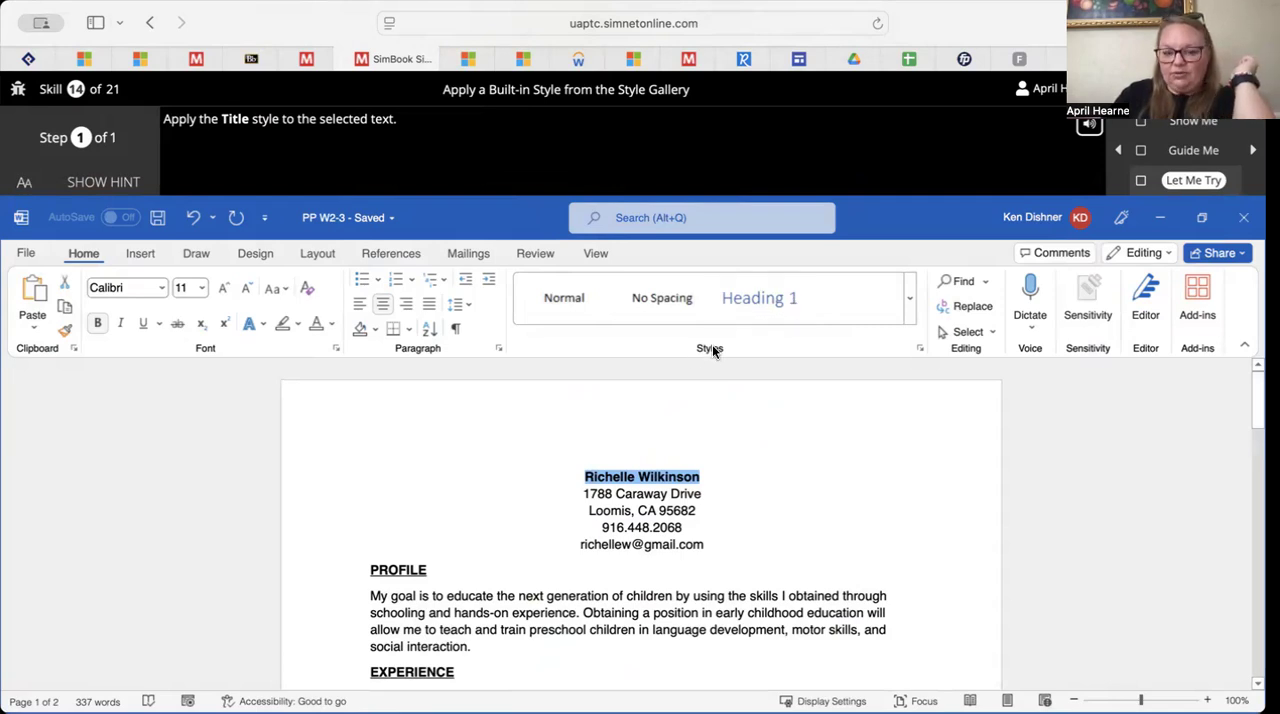
left_click(910, 314)
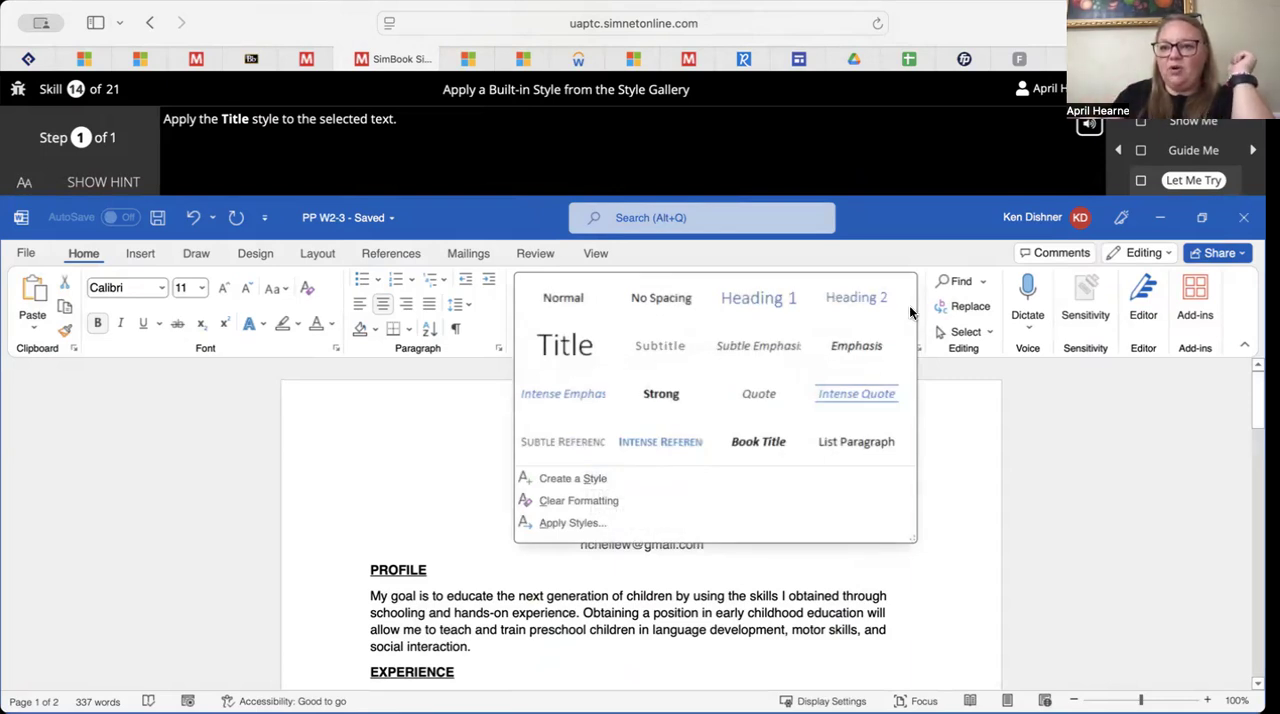
left_click(569, 346)
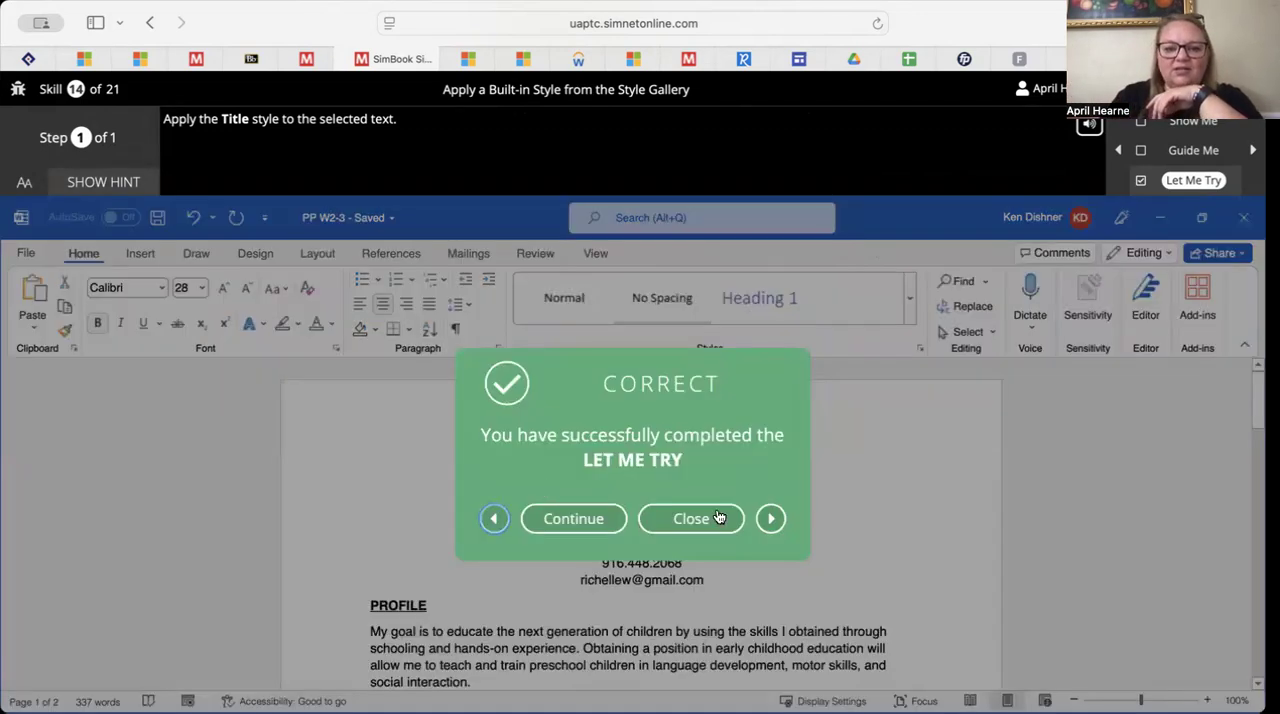
left_click(688, 518)
Complete the Apply a Document Theme Let Me Try exercise by applying the Ion theme to the document
scroll(694, 522, "down", 15)
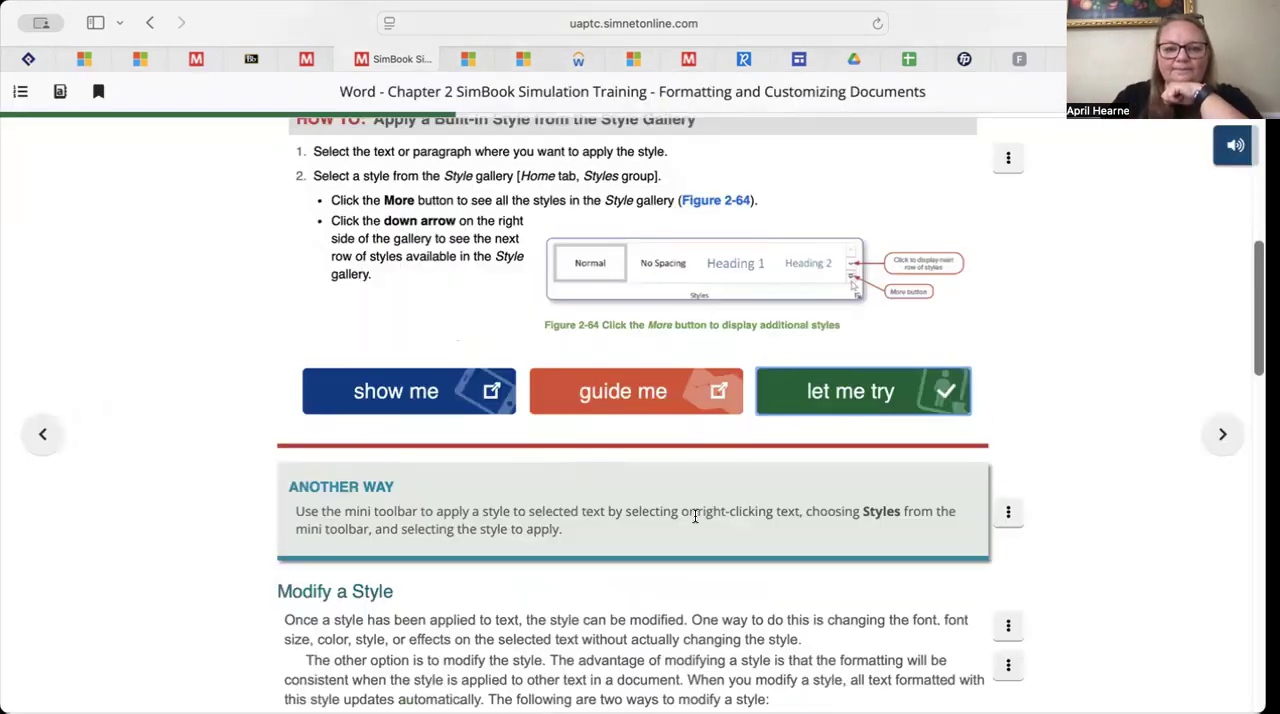
scroll(695, 516, "down", 10)
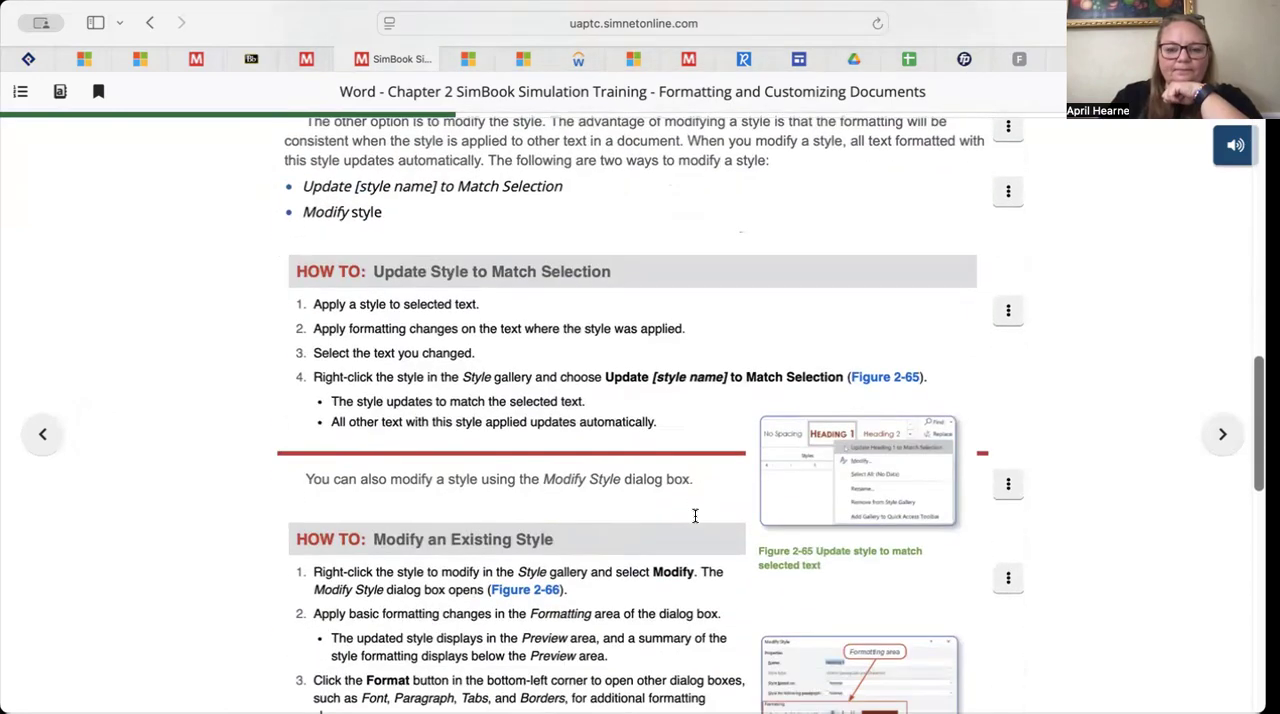
scroll(695, 518, "down", 5)
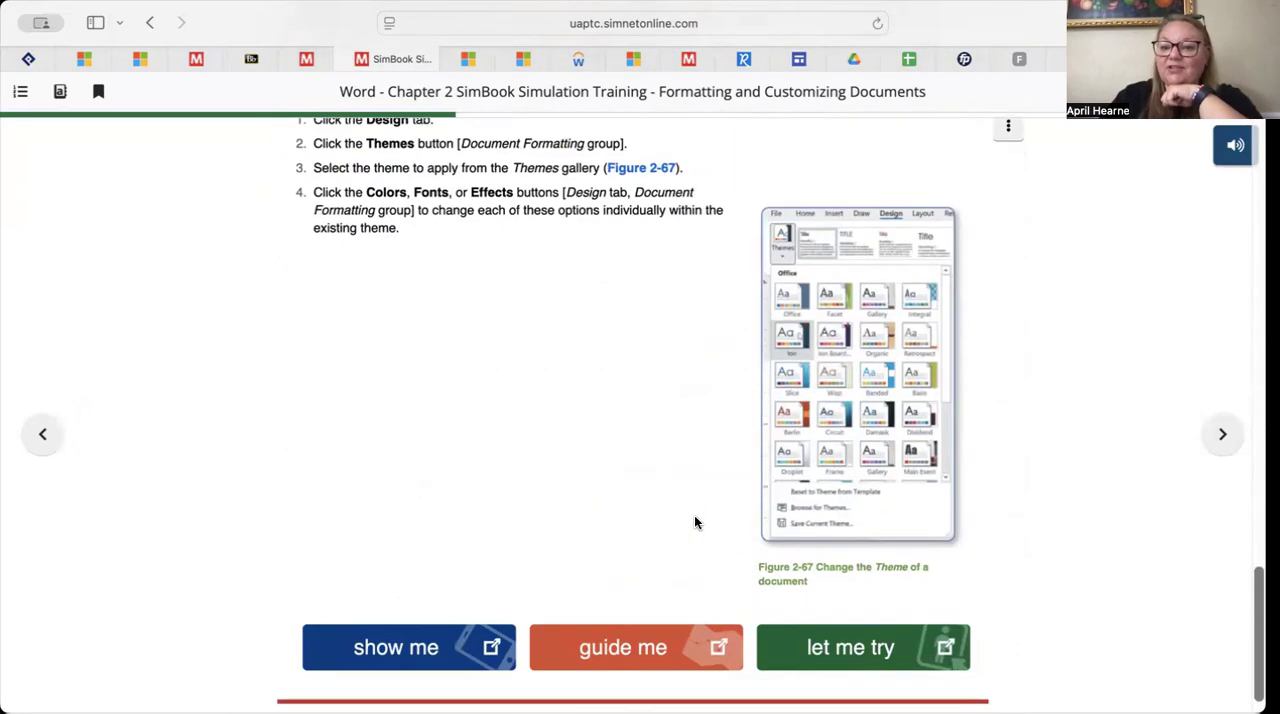
left_click(826, 600)
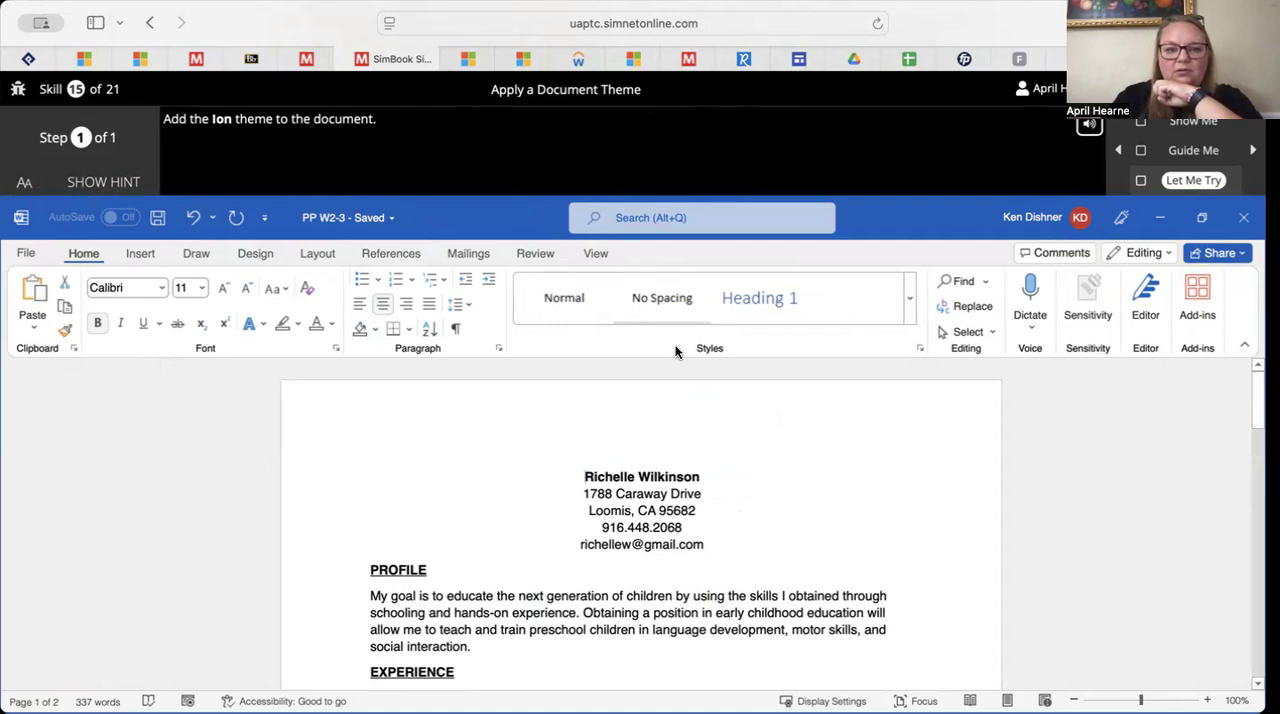
left_click(909, 311)
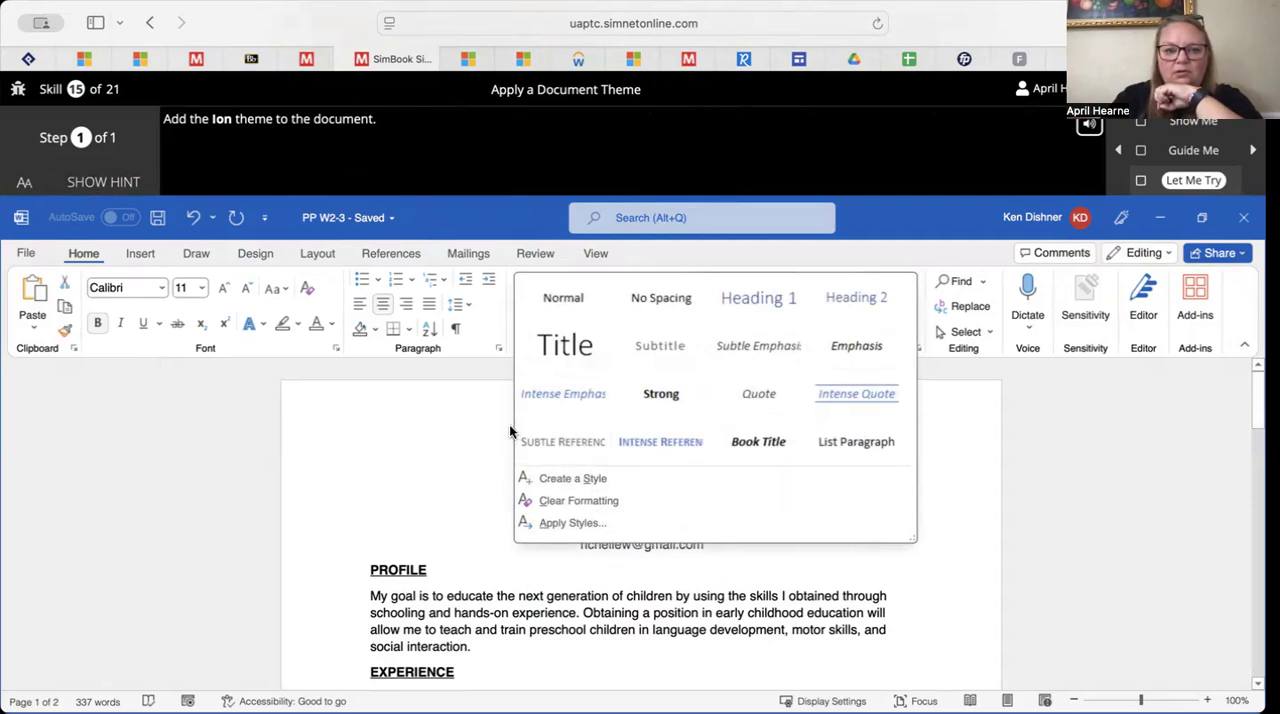
left_click(258, 254)
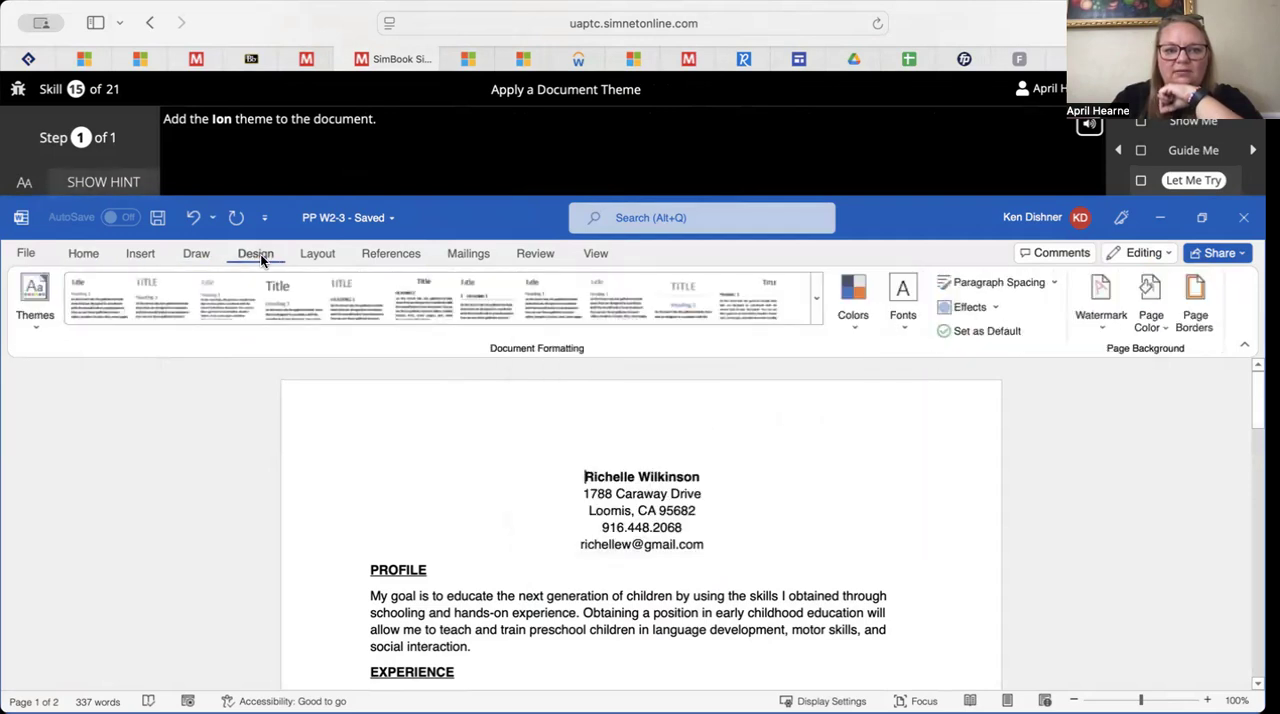
left_click(36, 302)
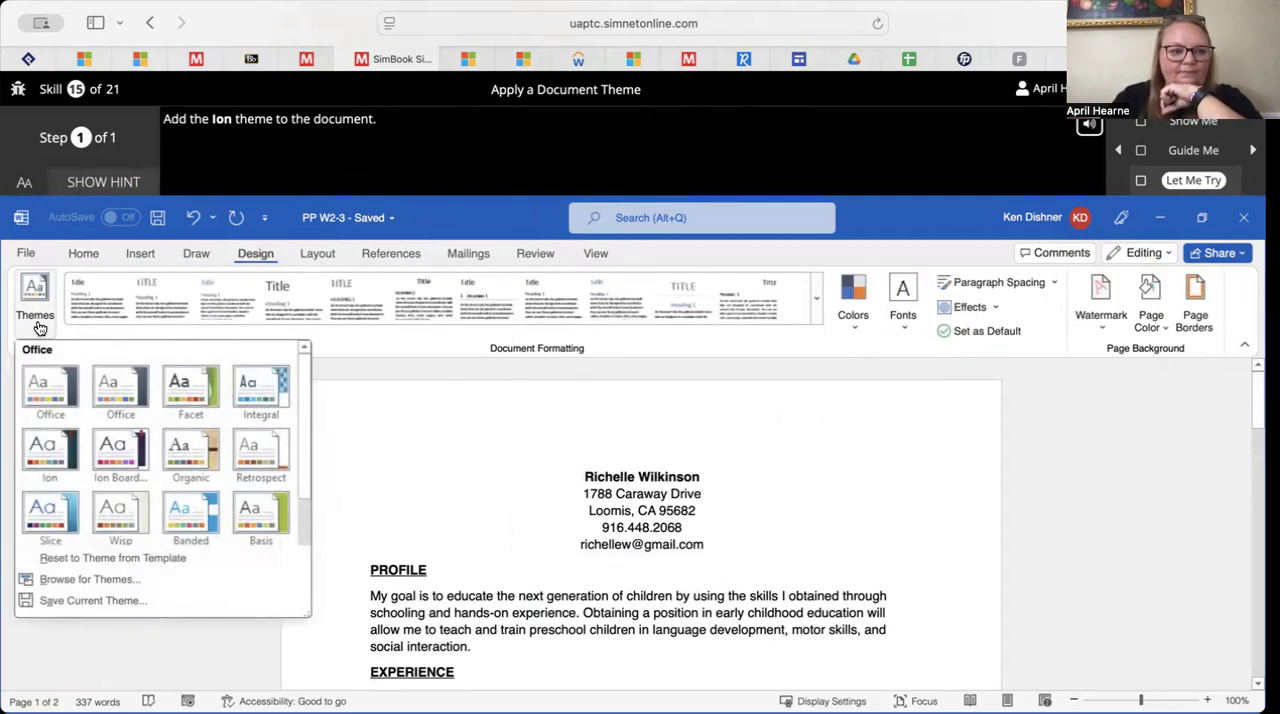
left_click(50, 450)
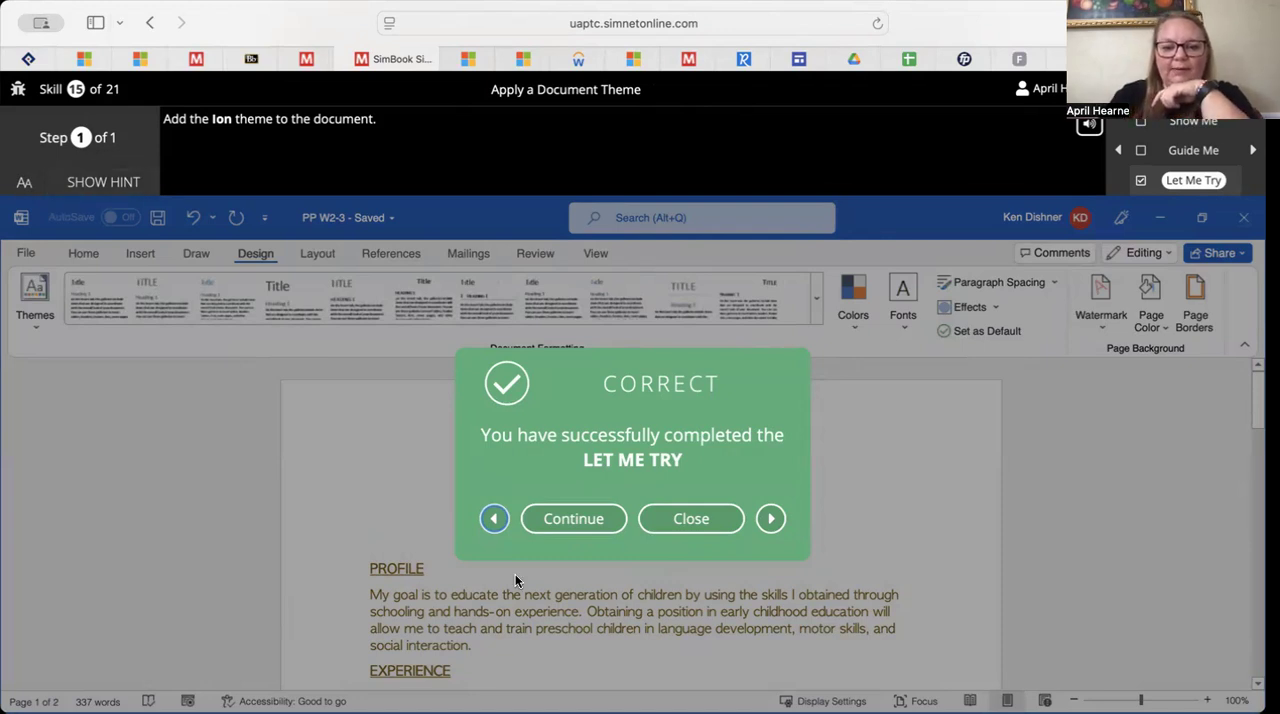
left_click(663, 522)
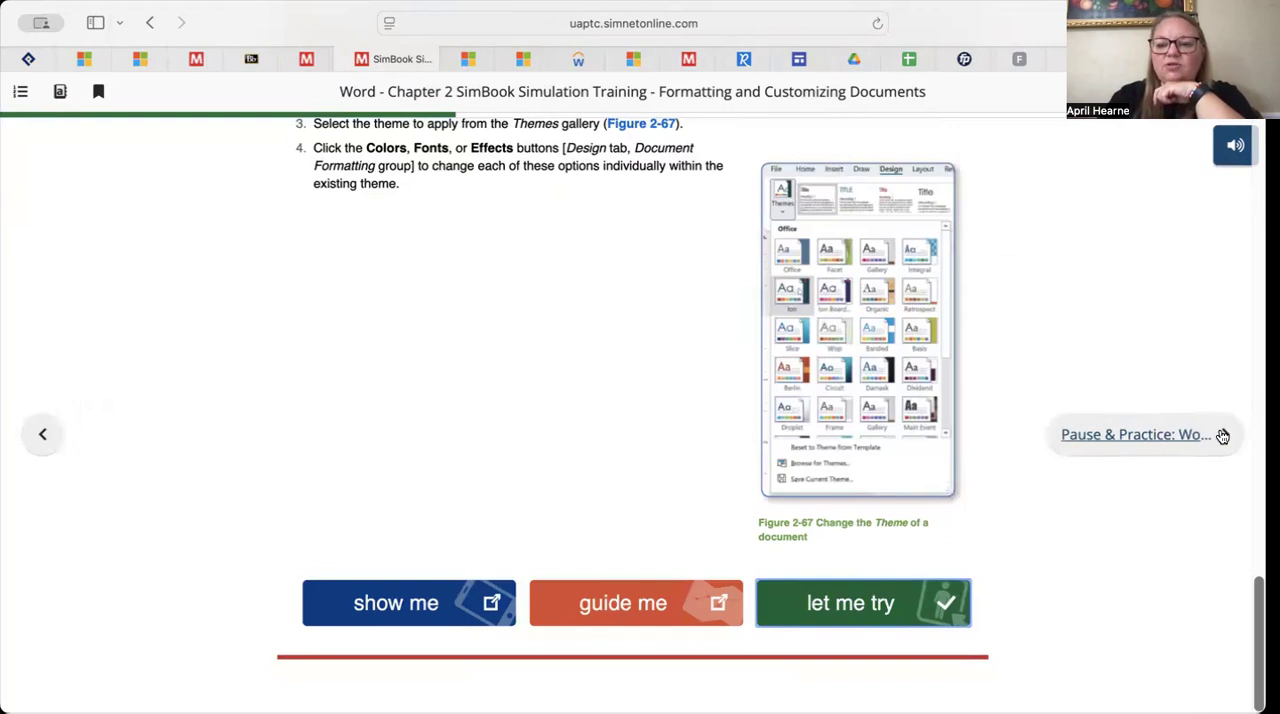
Advance to the Pause & Practice page and review its instructions on bullets, page break, themes and styles, including the completed PP W2-3 figure
left_click(1137, 436)
scroll(910, 517, "down", 8)
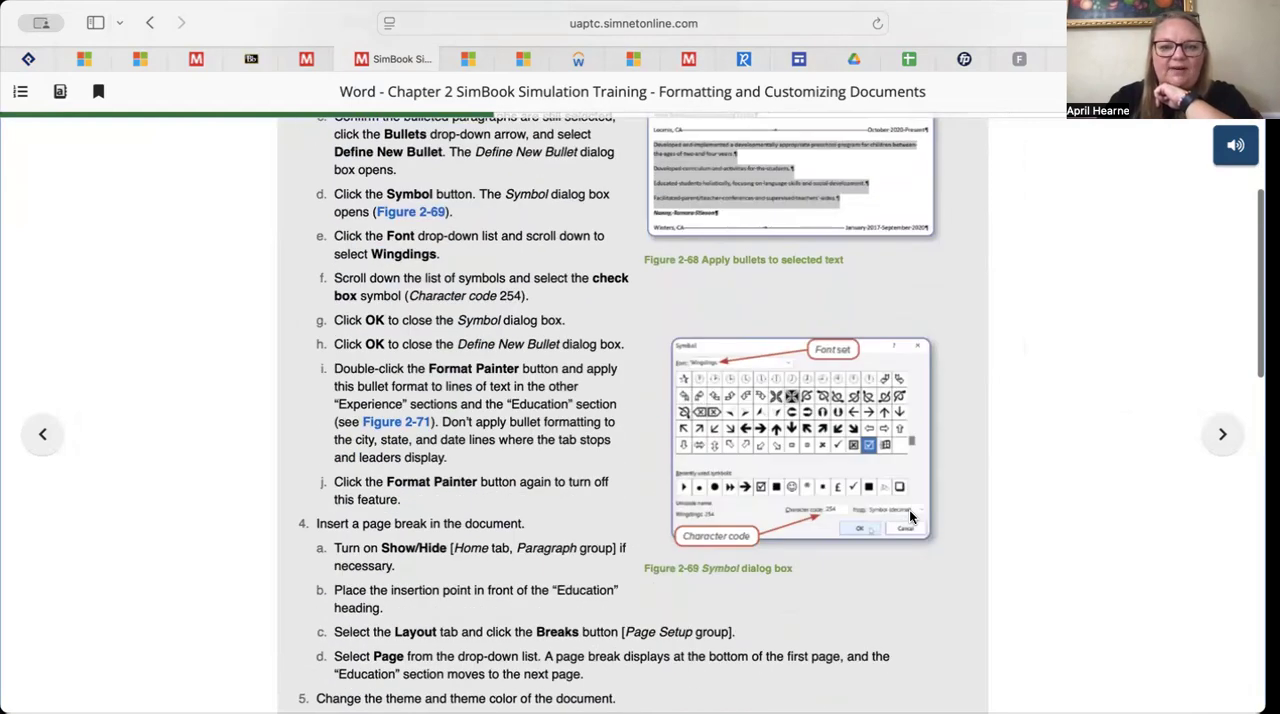
scroll(910, 517, "down", 18)
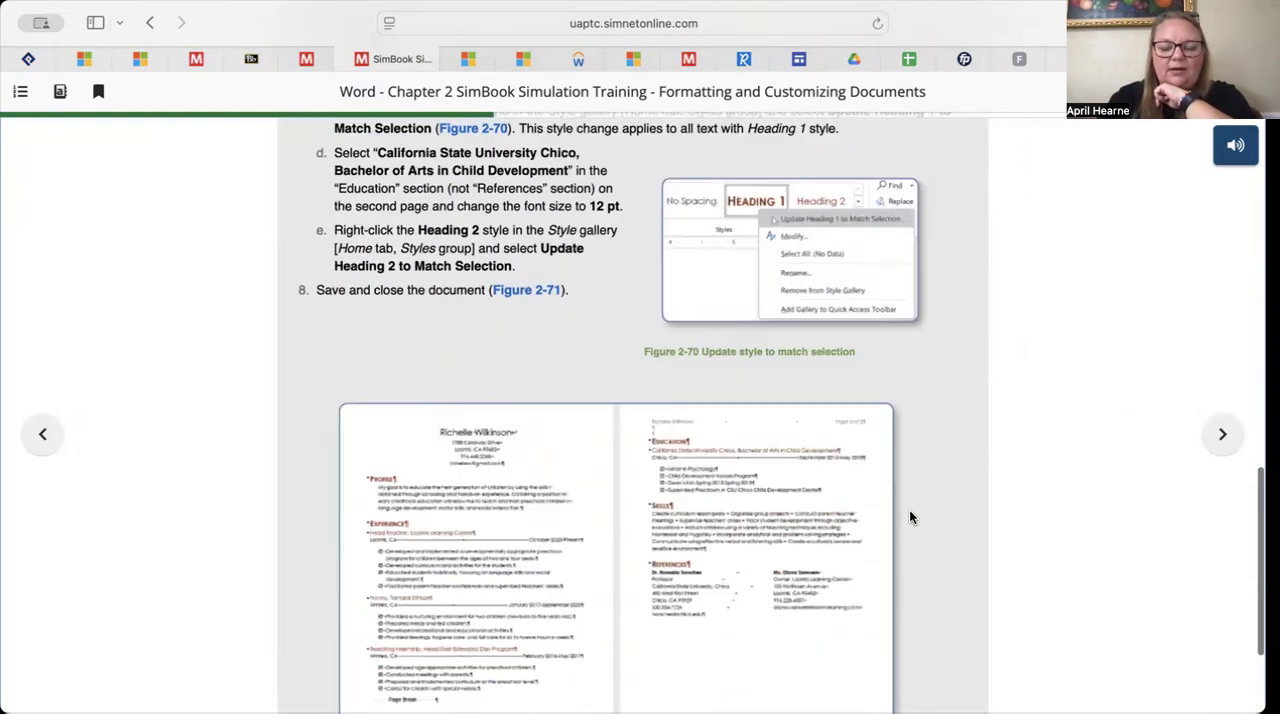
scroll(909, 515, "down", 2)
scroll(739, 304, "up", 4)
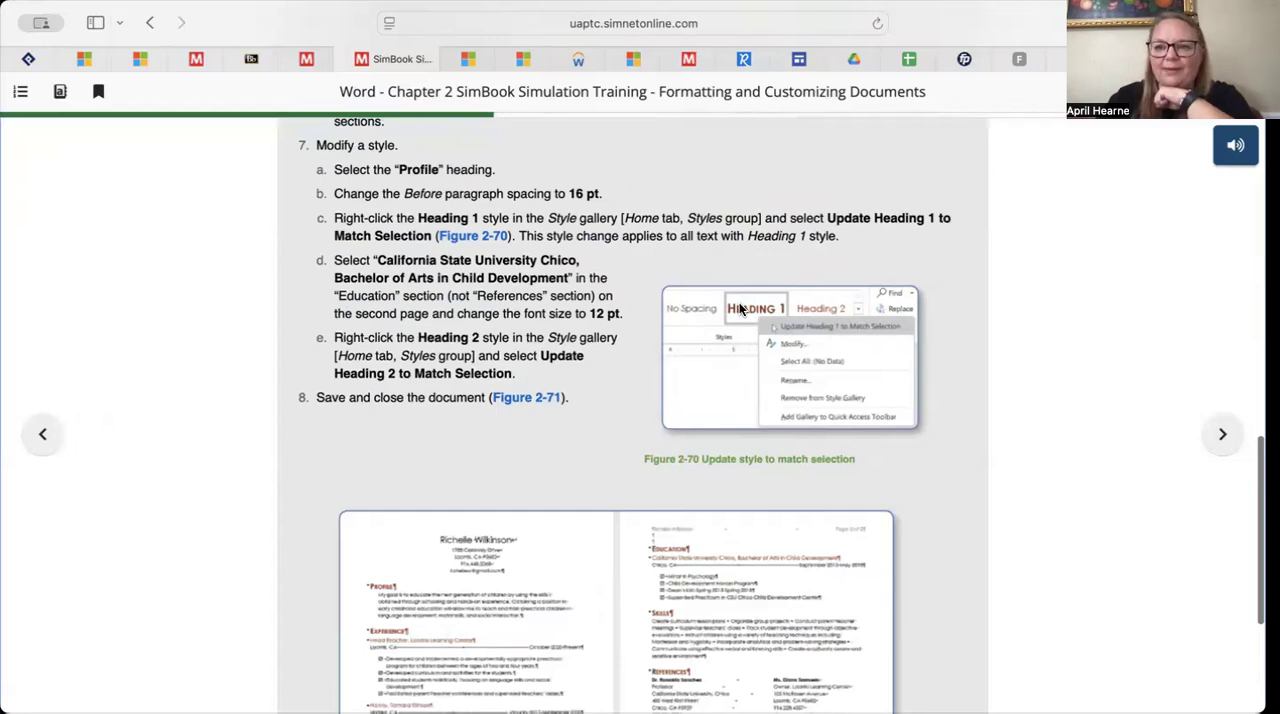
scroll(739, 309, "down", 5)
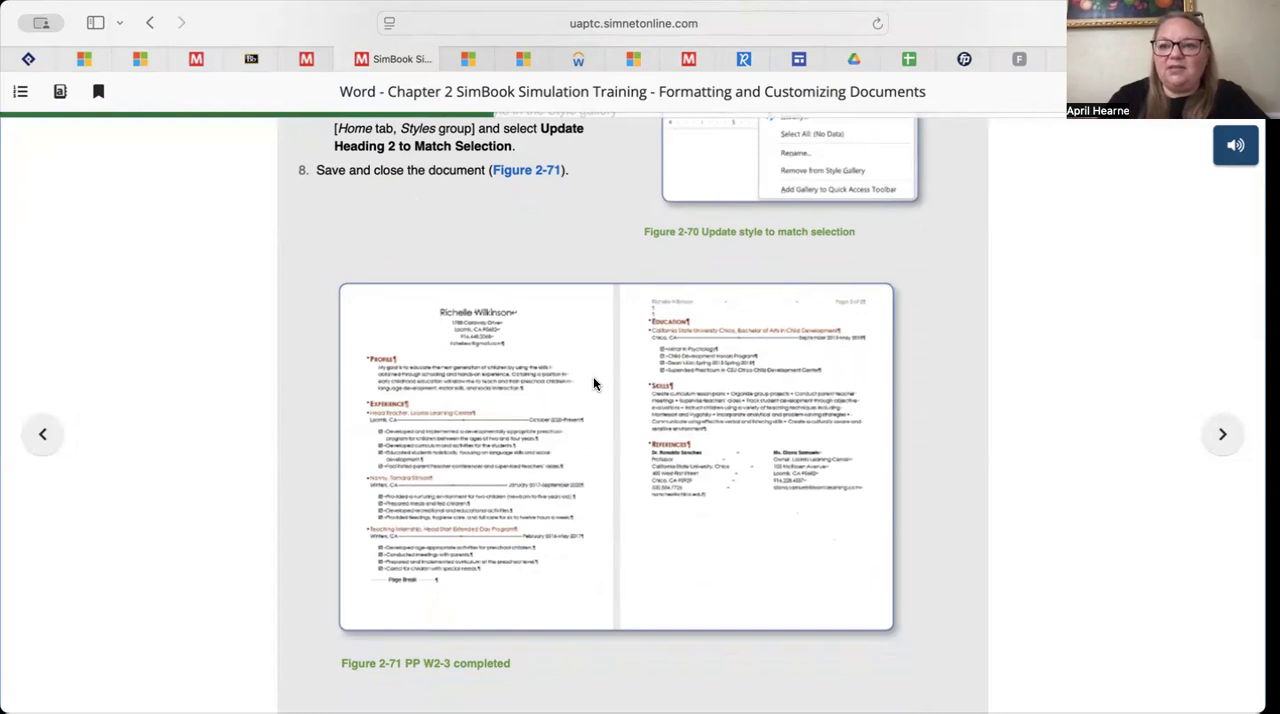
scroll(591, 389, "down", 1)
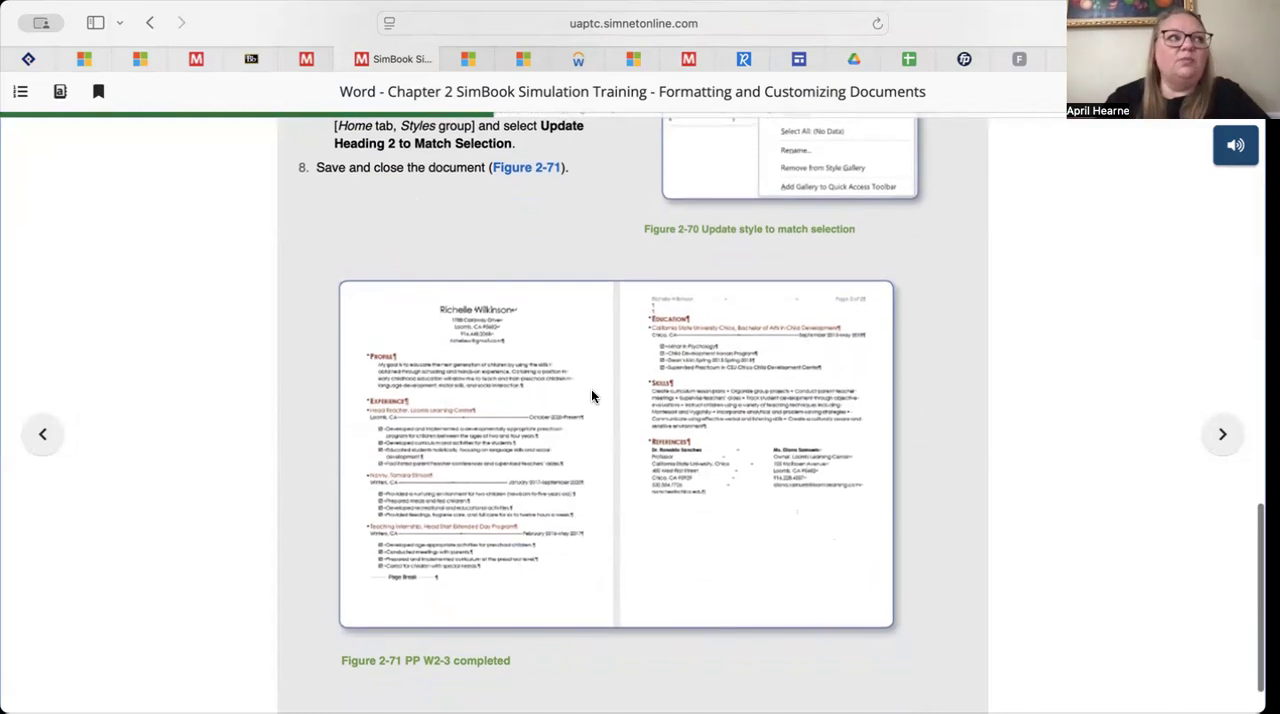
scroll(591, 389, "up", 1)
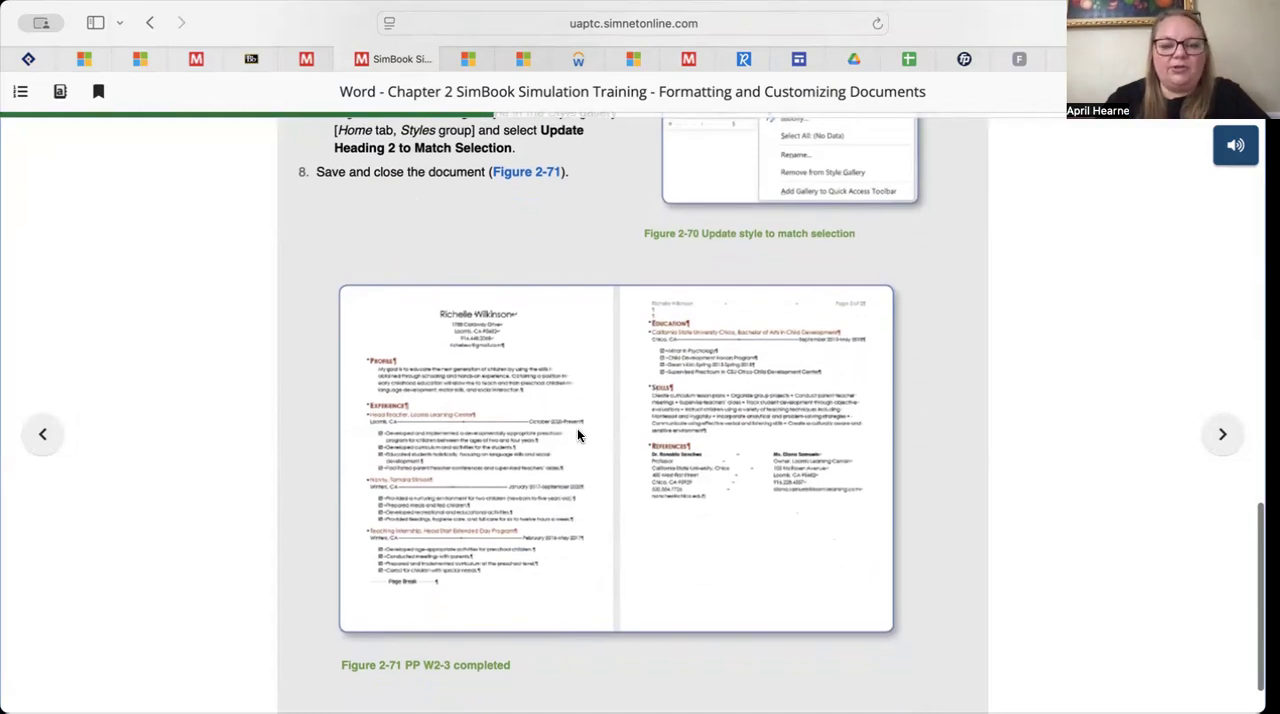
scroll(577, 435, "up", 1)
scroll(577, 435, "down", 2)
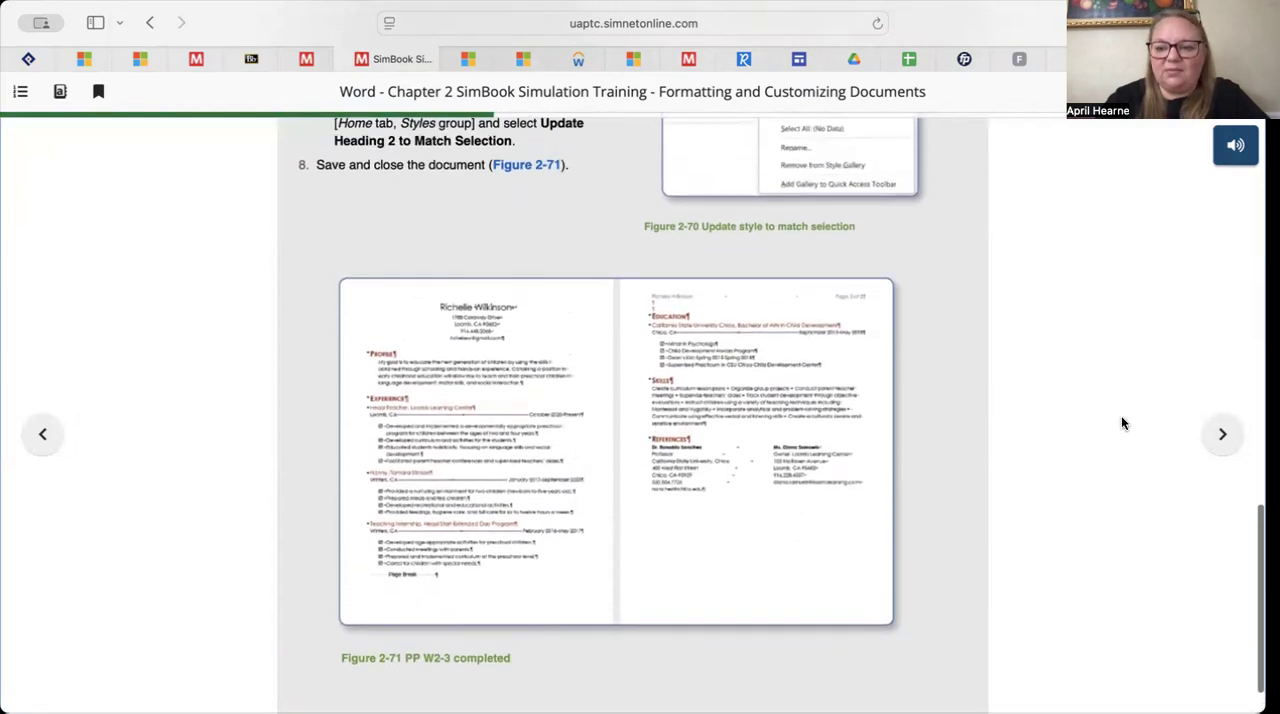
Advance to the find and replace section and launch the Use Find in the Navigation Pane Let Me Try exercise
left_click(1188, 443)
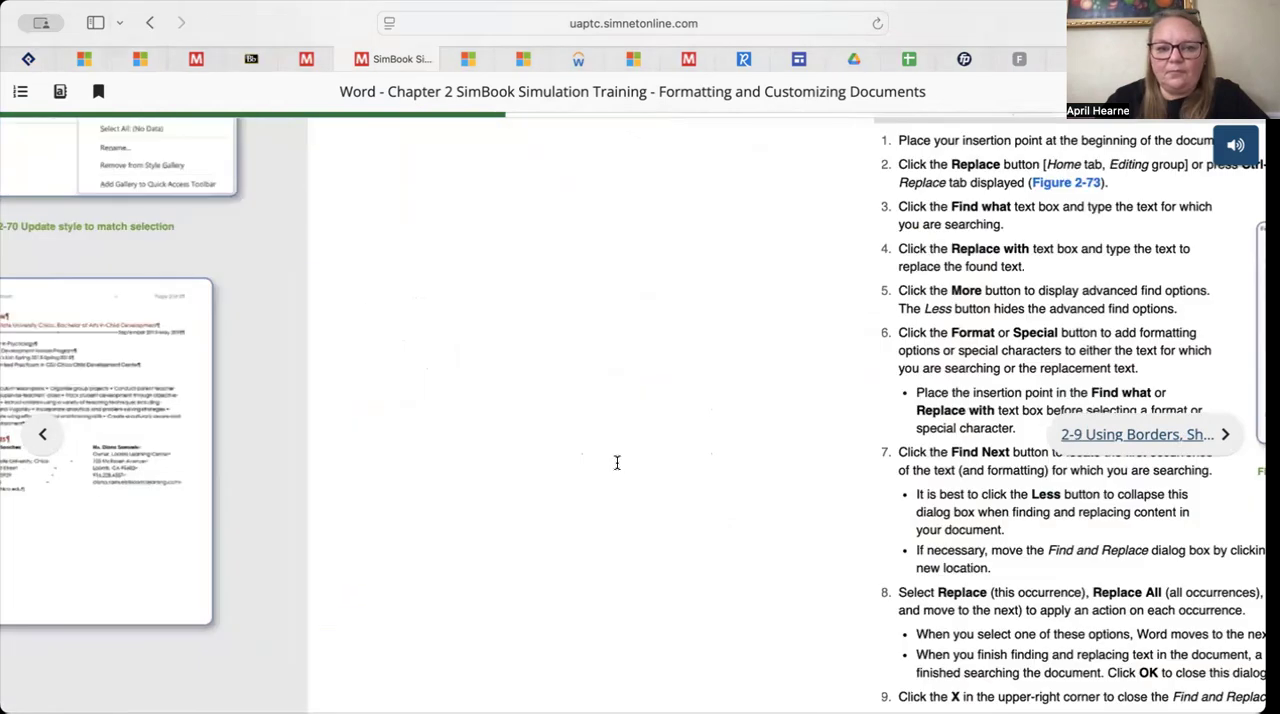
scroll(491, 548, "down", 8)
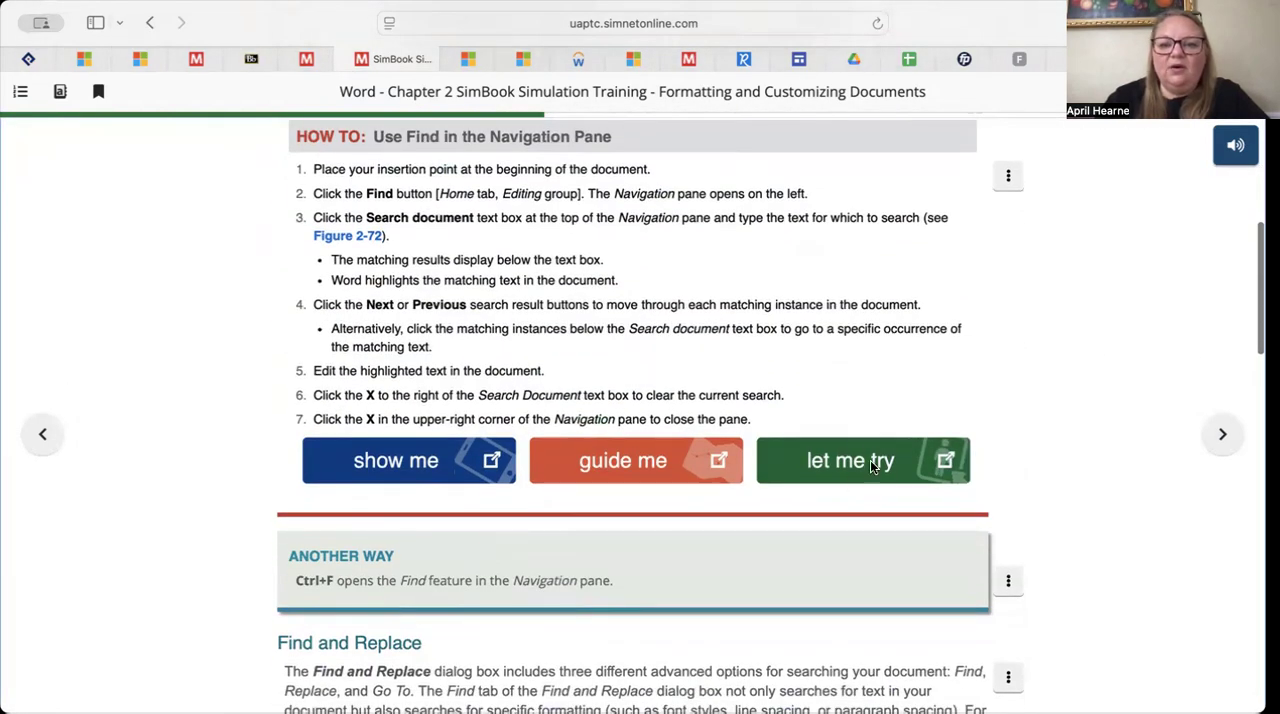
left_click(853, 448)
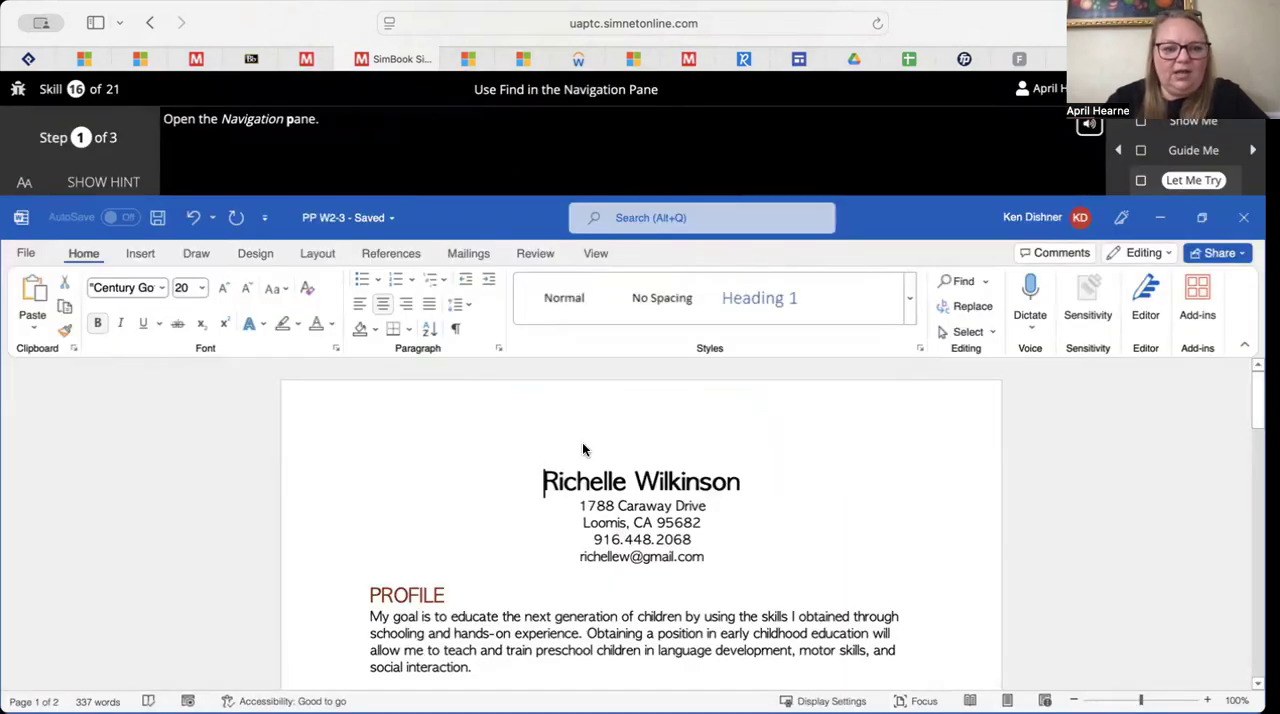
left_click(919, 348)
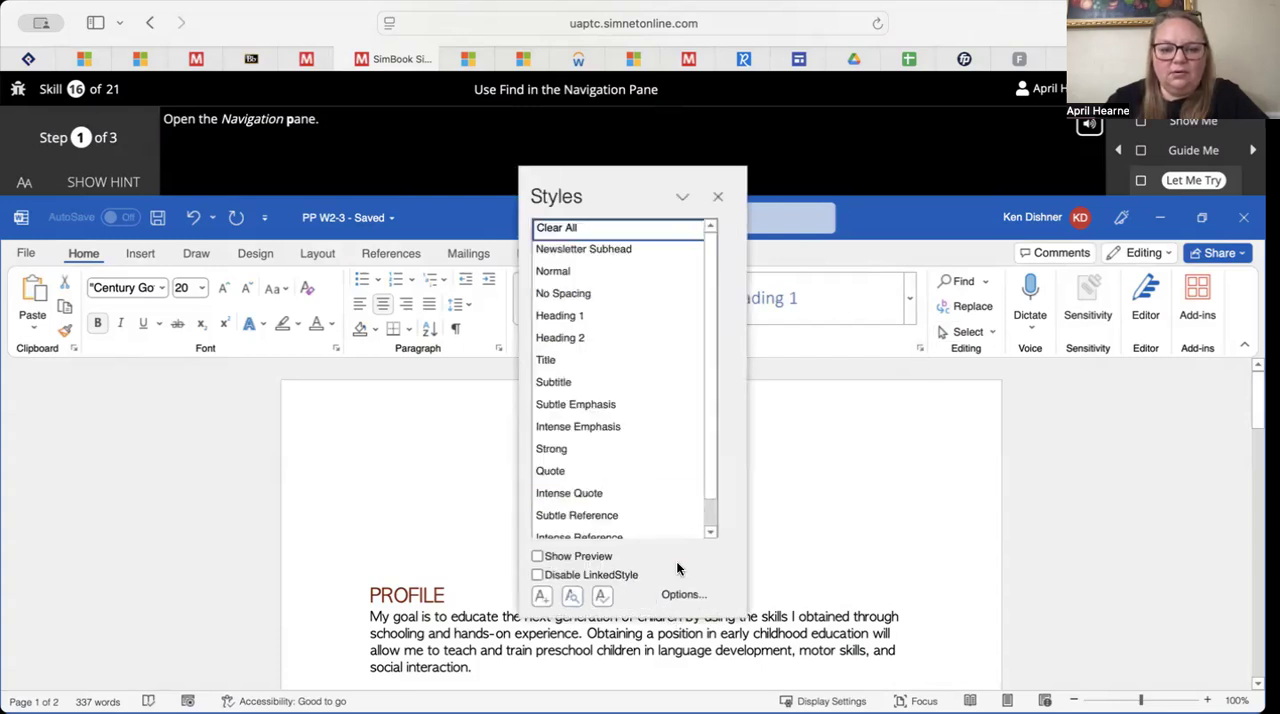
left_click(720, 197)
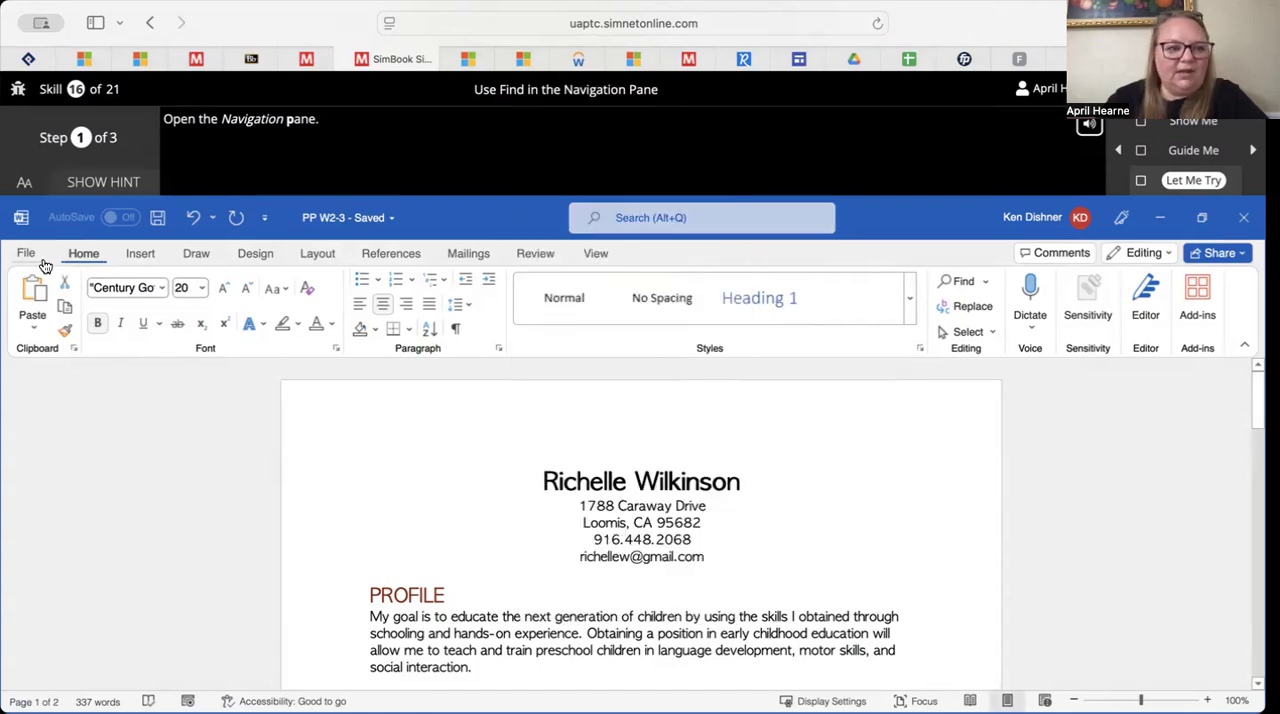
left_click(711, 224)
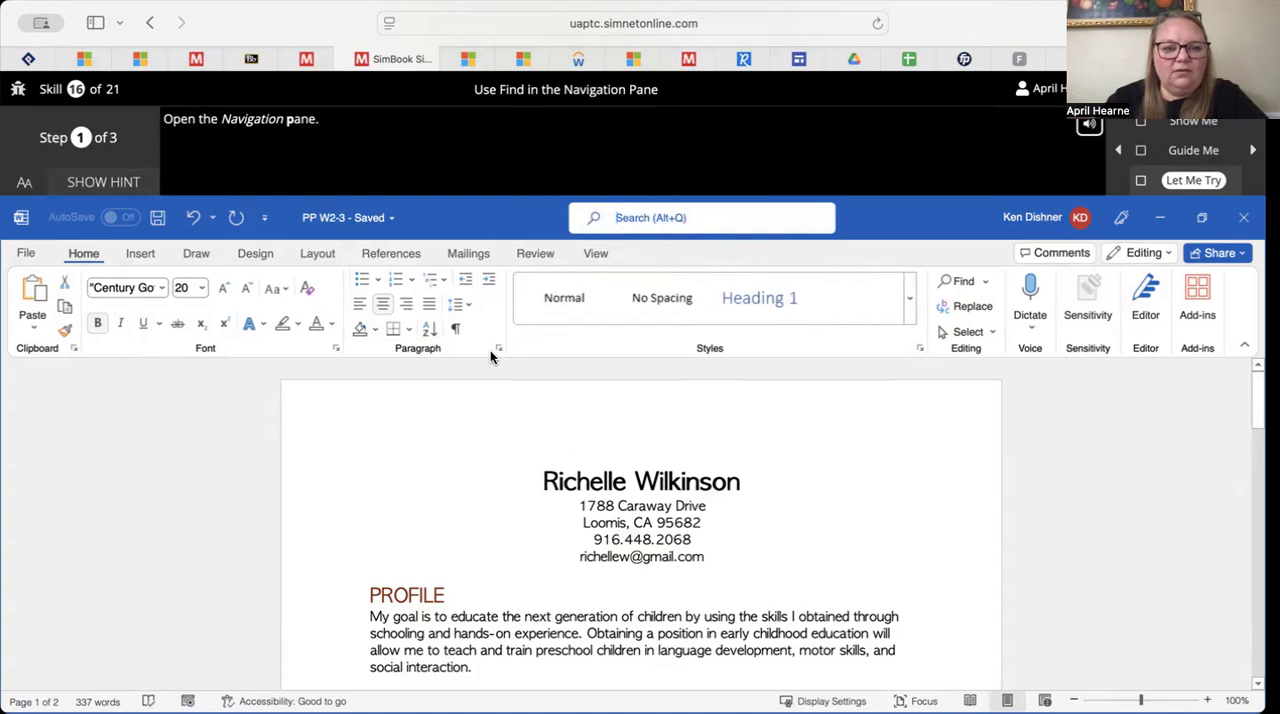
left_click(139, 255)
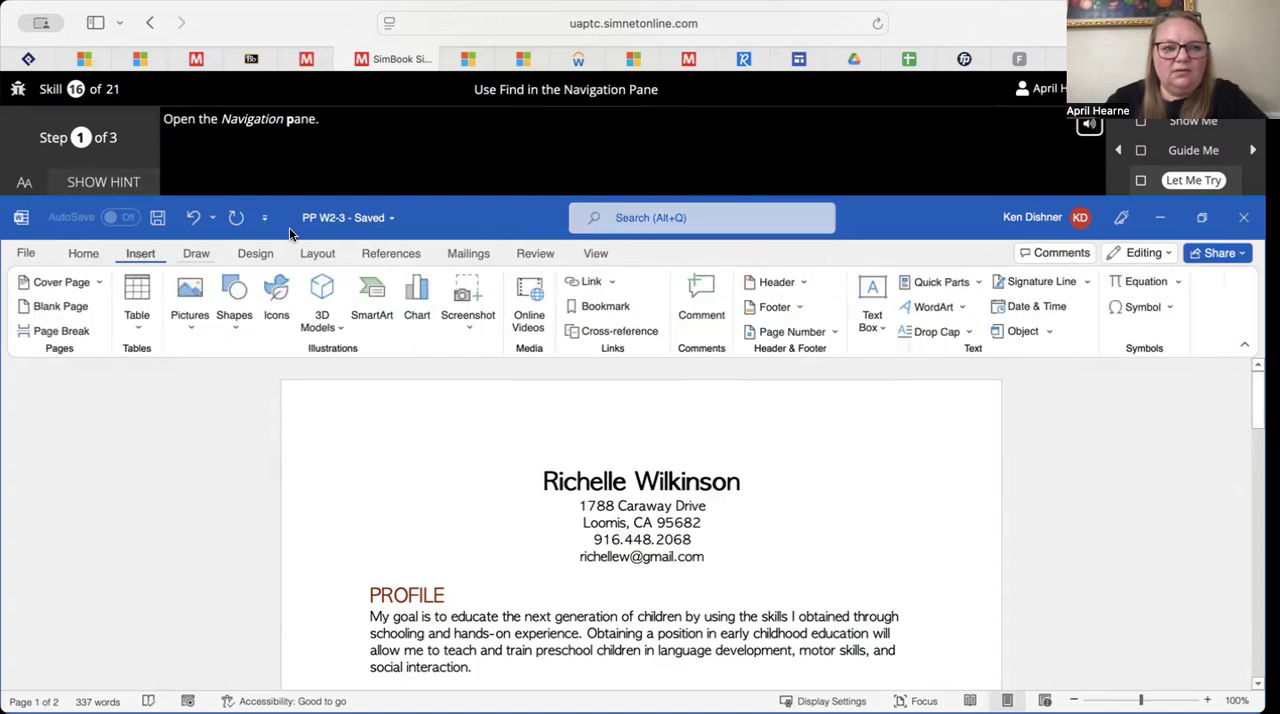
left_click(524, 255)
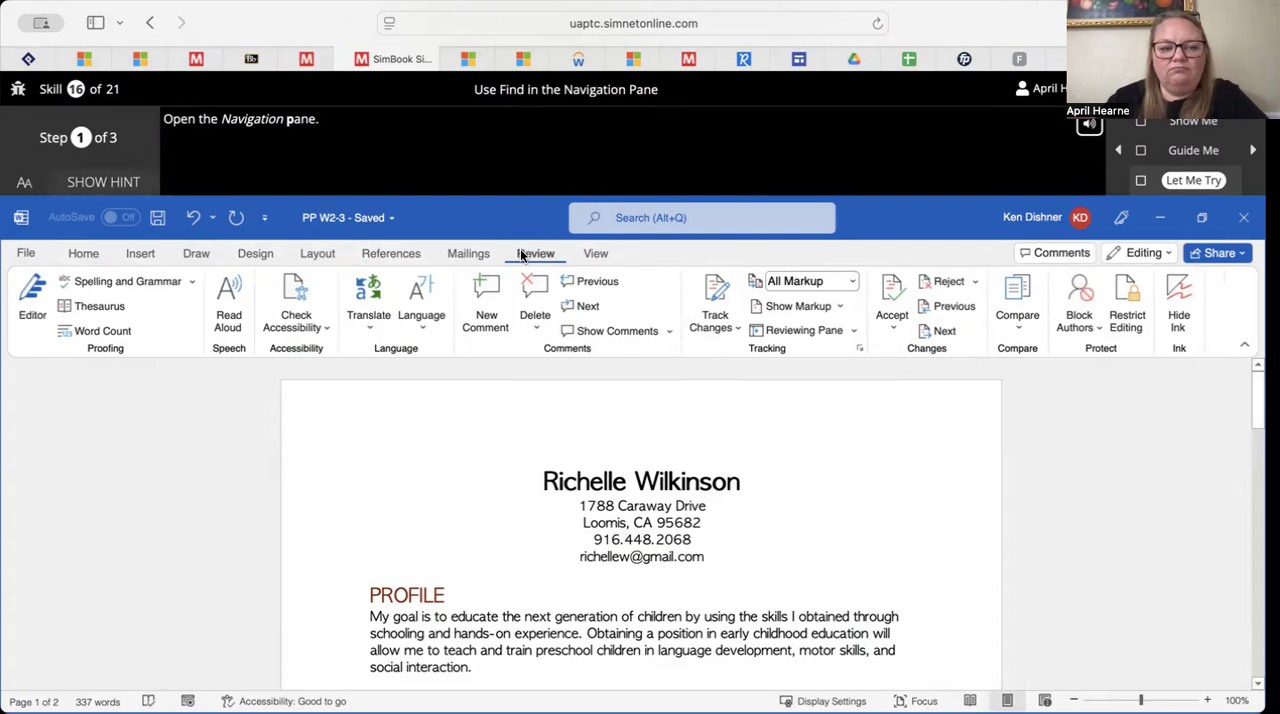
left_click(391, 255)
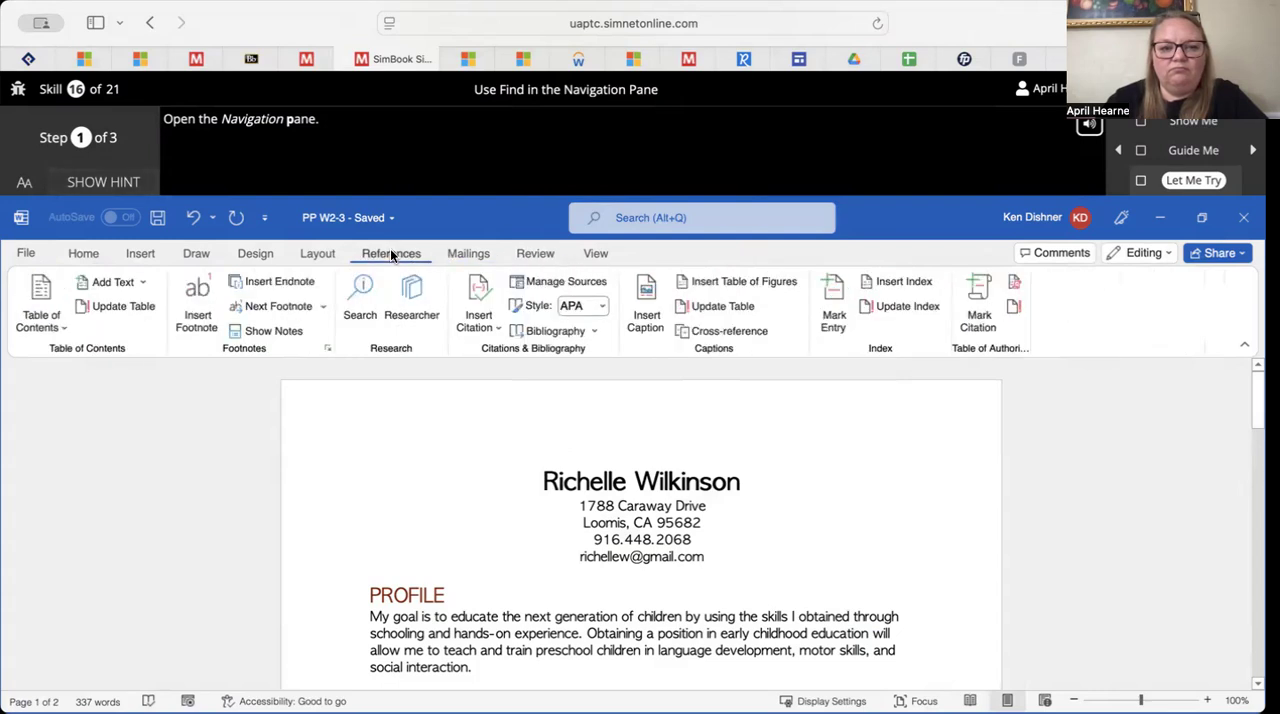
left_click(86, 254)
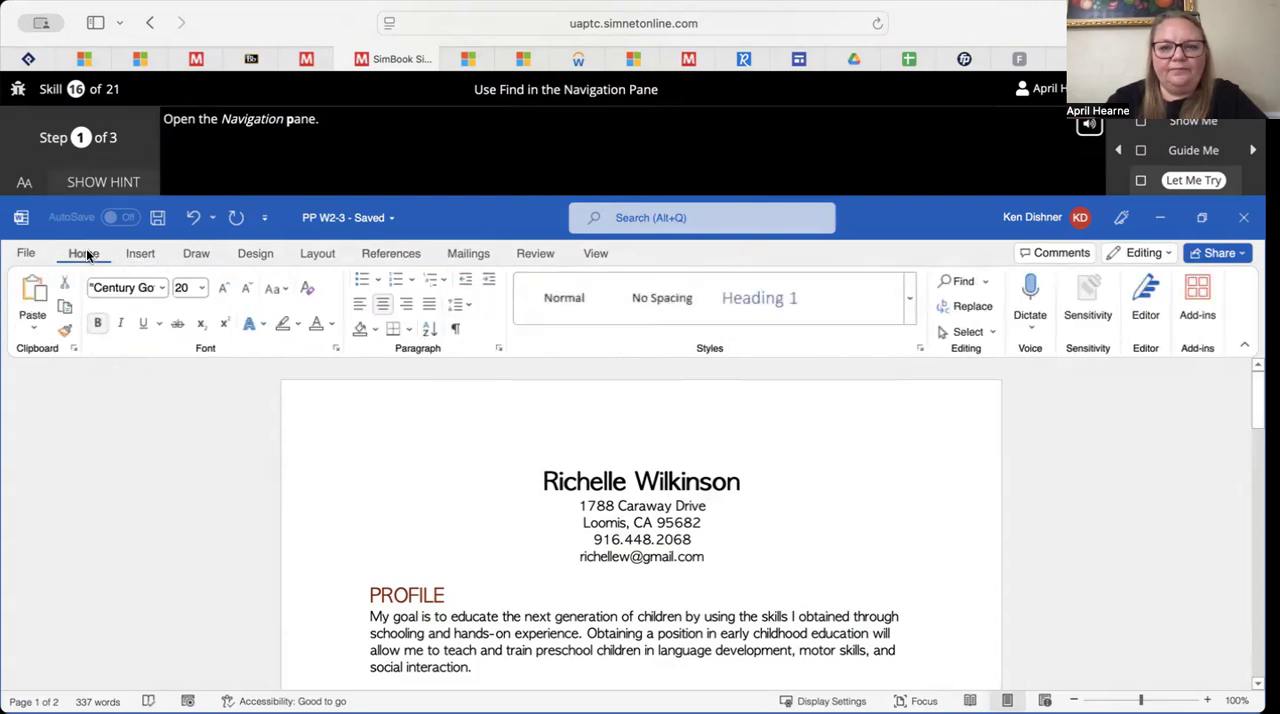
Open the Navigation pane with Find, search the document for the word Developed, and advance to step 3 of the exercise
left_click(961, 281)
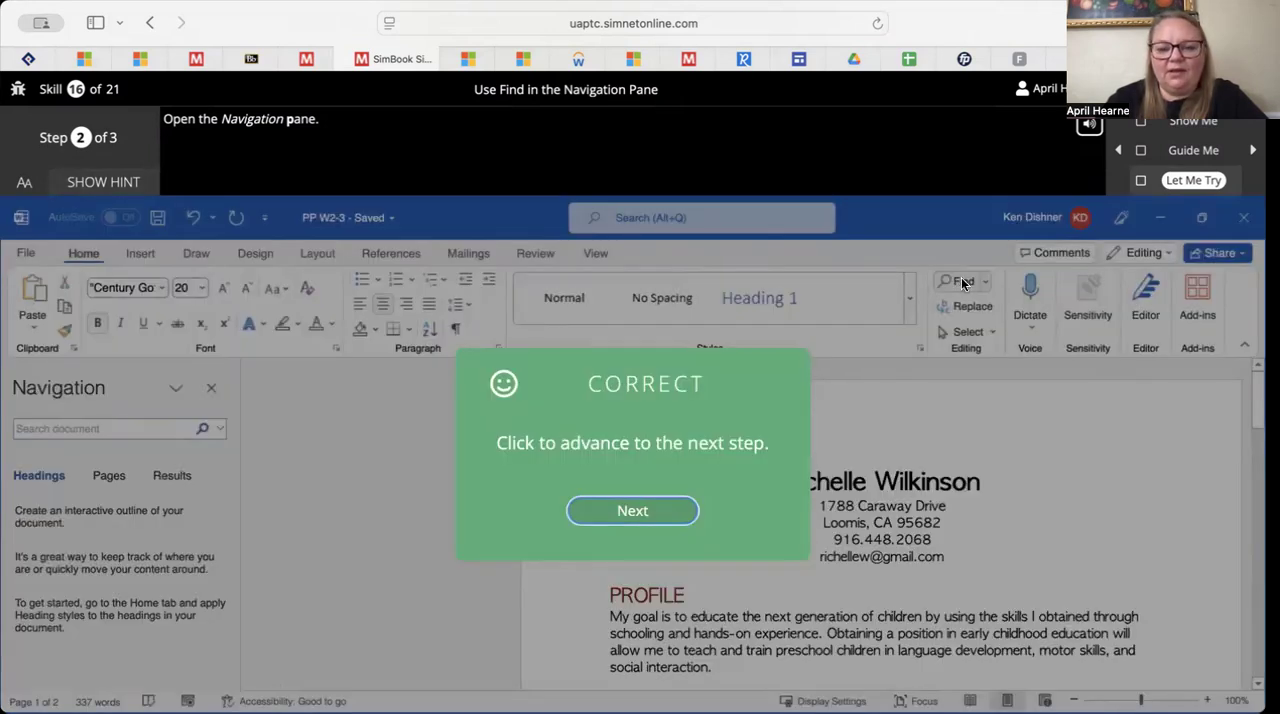
left_click(628, 514)
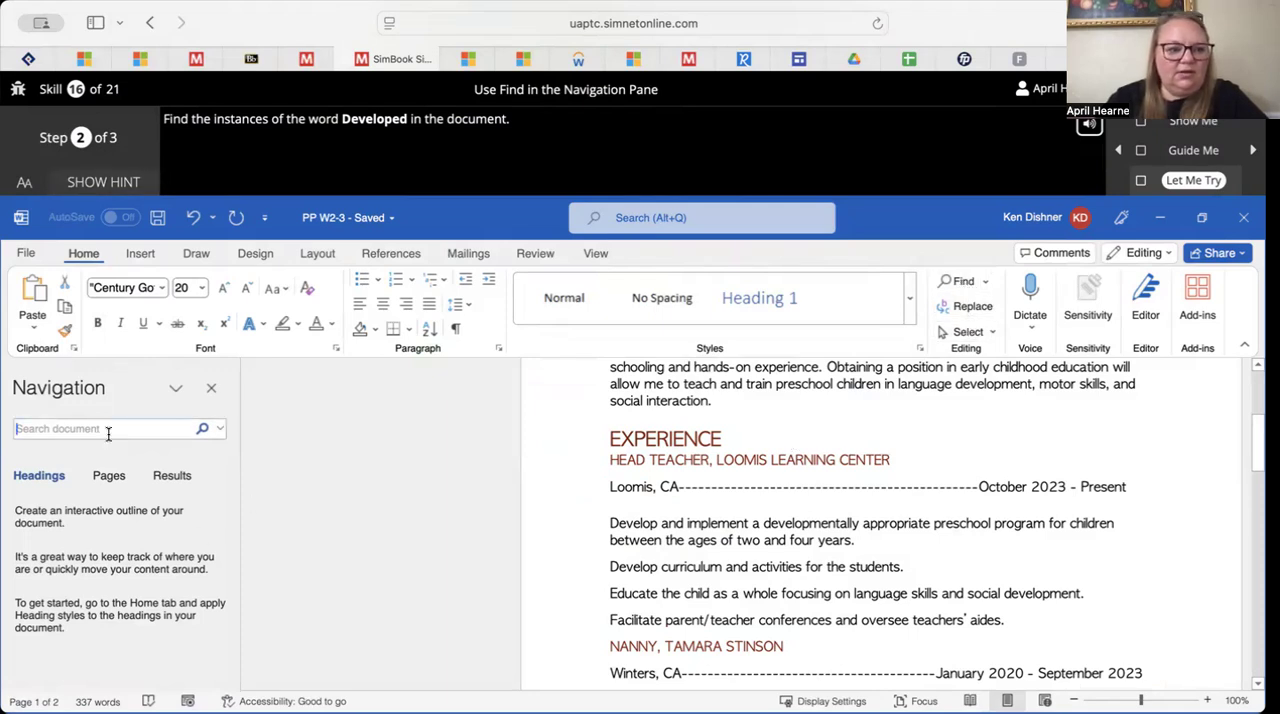
type("dev")
key("BackSpace")
key("BackSpace")
key("BackSpace")
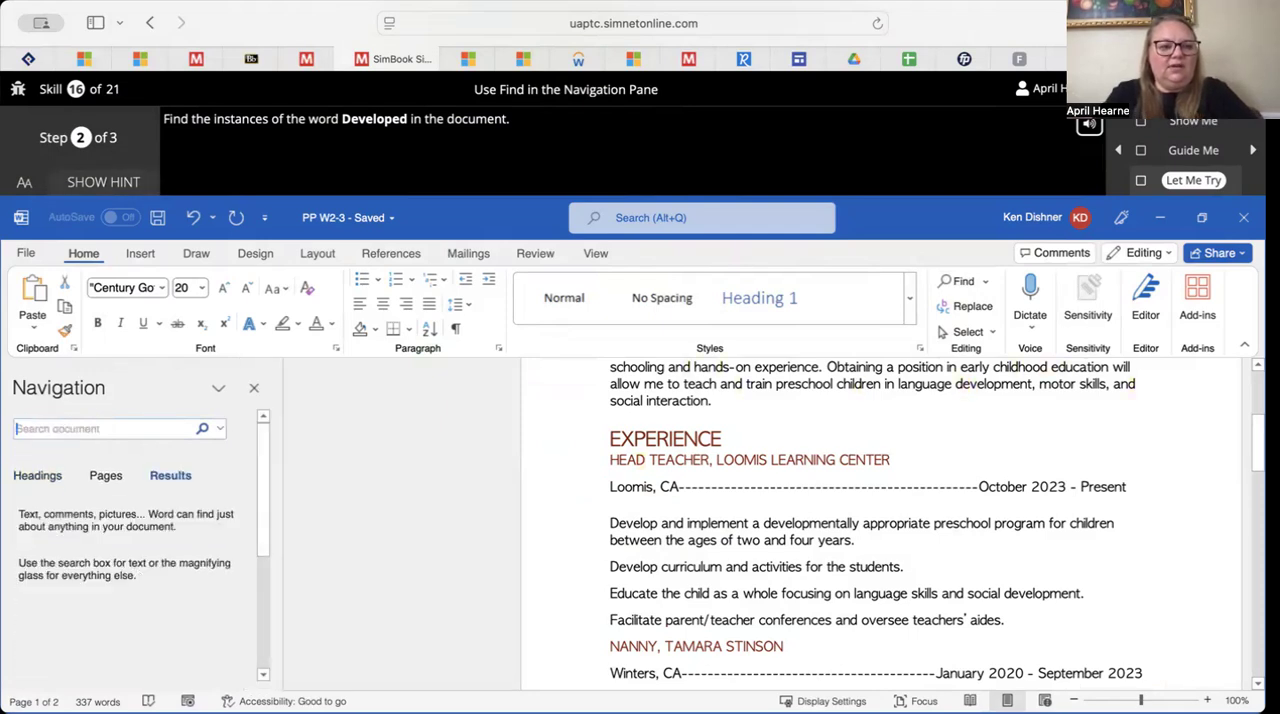
type("De")
type("eloped")
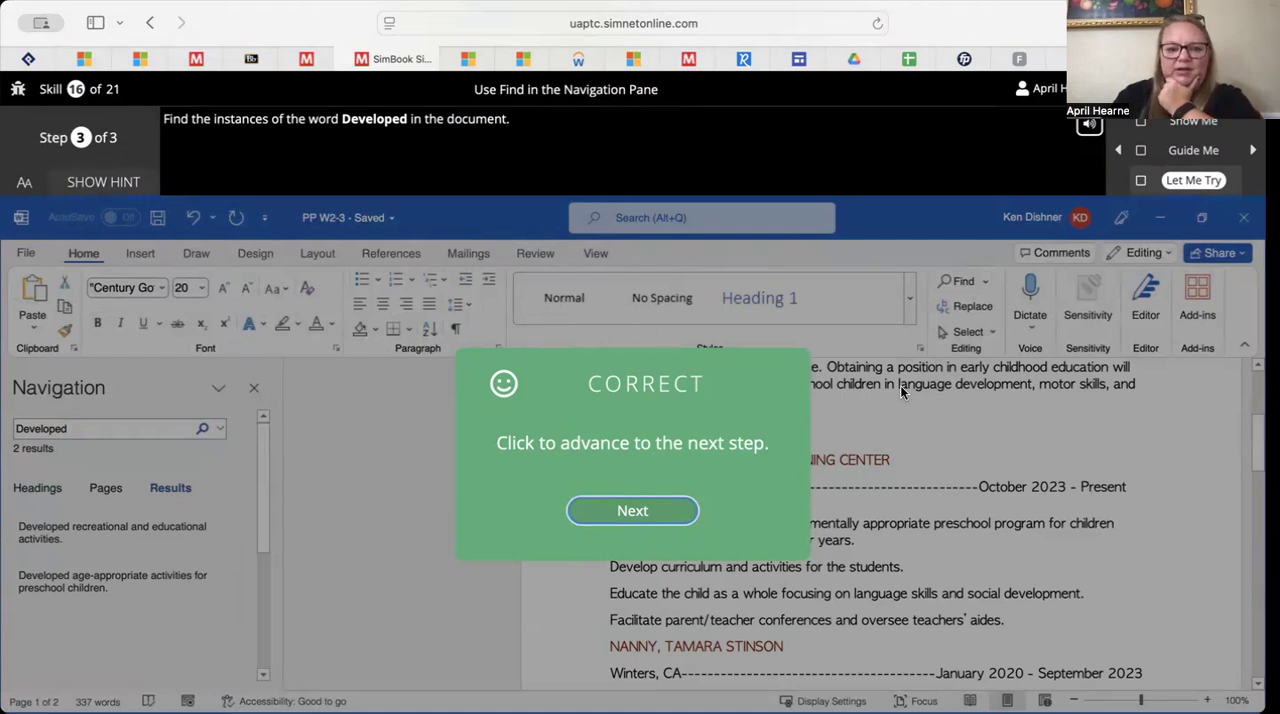
left_click(677, 511)
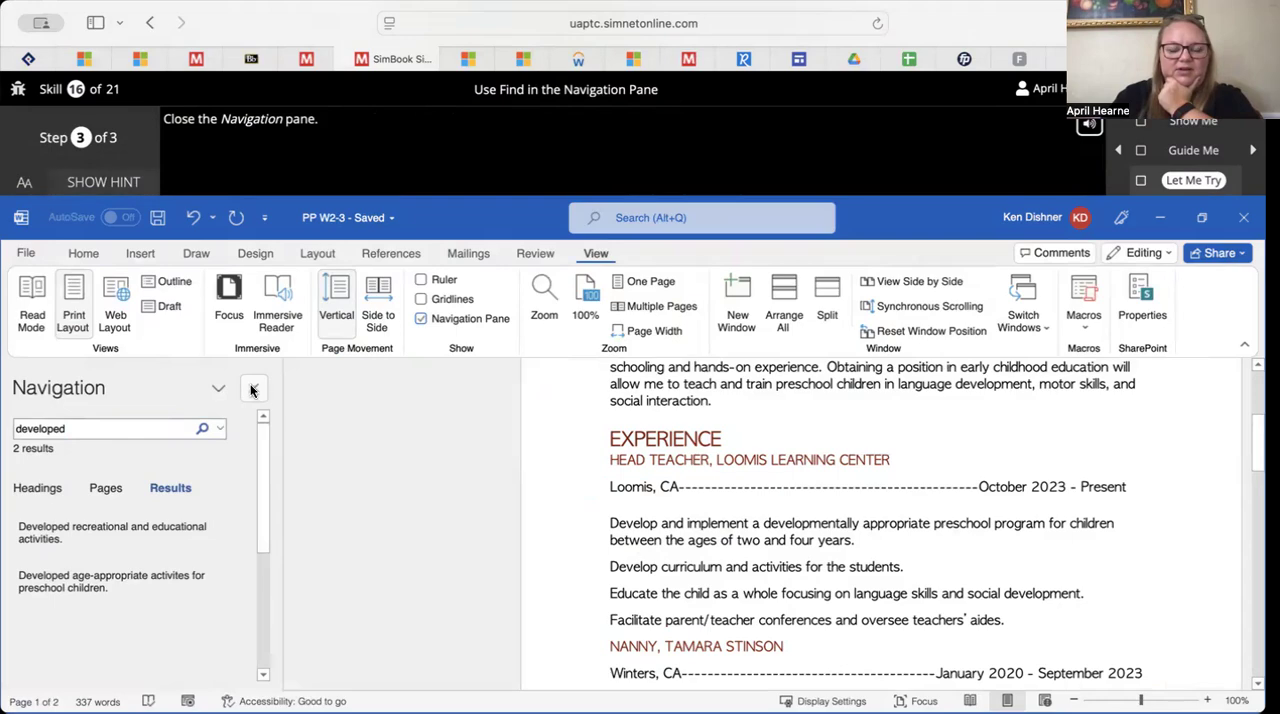
Close the Navigation pane to finish the Find exercise, close it, and launch the Use Replace Let Me Try exercise
left_click(255, 389)
left_click(691, 519)
scroll(795, 540, "down", 15)
scroll(795, 541, "up", 8)
scroll(795, 540, "down", 5)
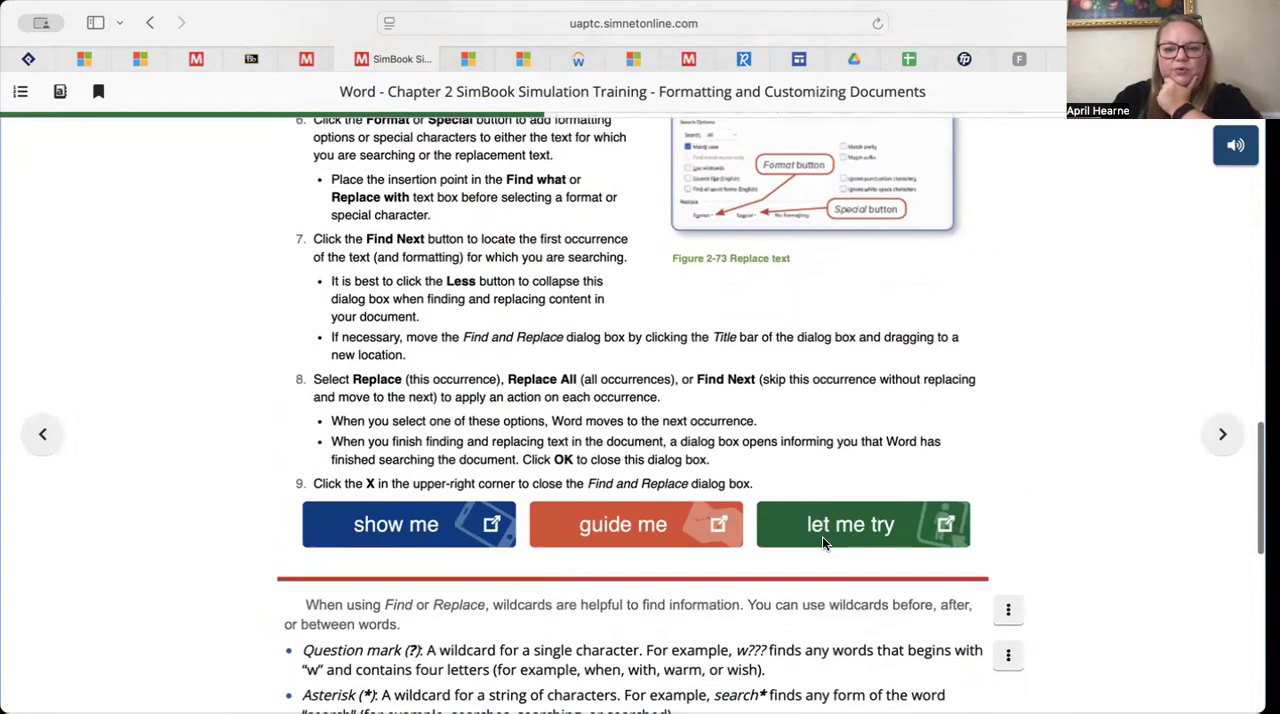
left_click(824, 537)
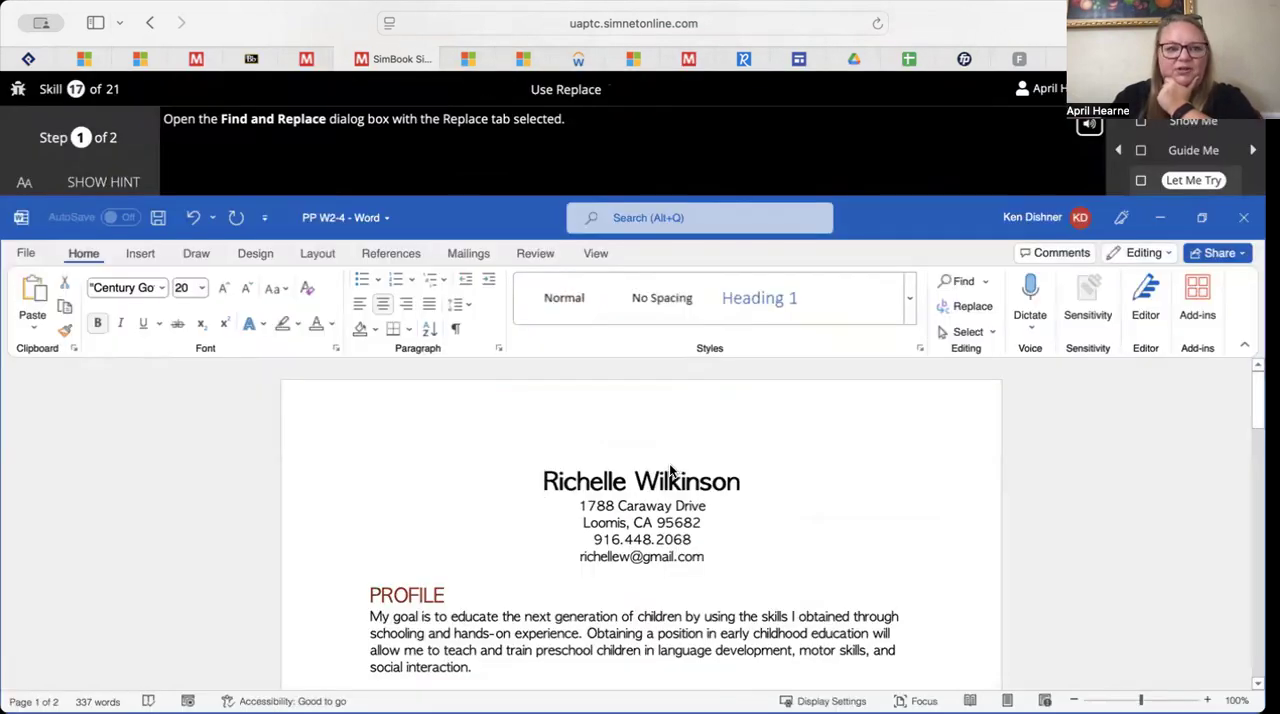
Open Find and Replace for replacing, advance to step 2, and enter a space, a hyphen and a space as the search text
left_click(973, 308)
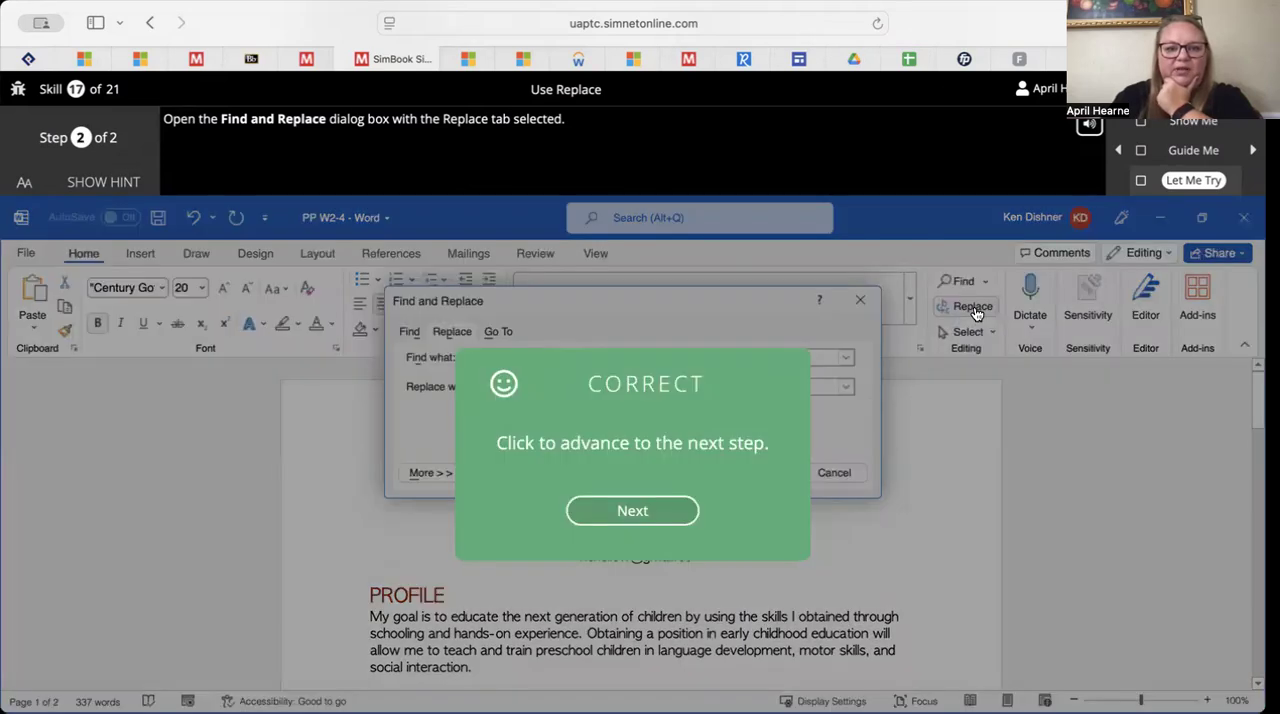
left_click(629, 520)
left_click(731, 356)
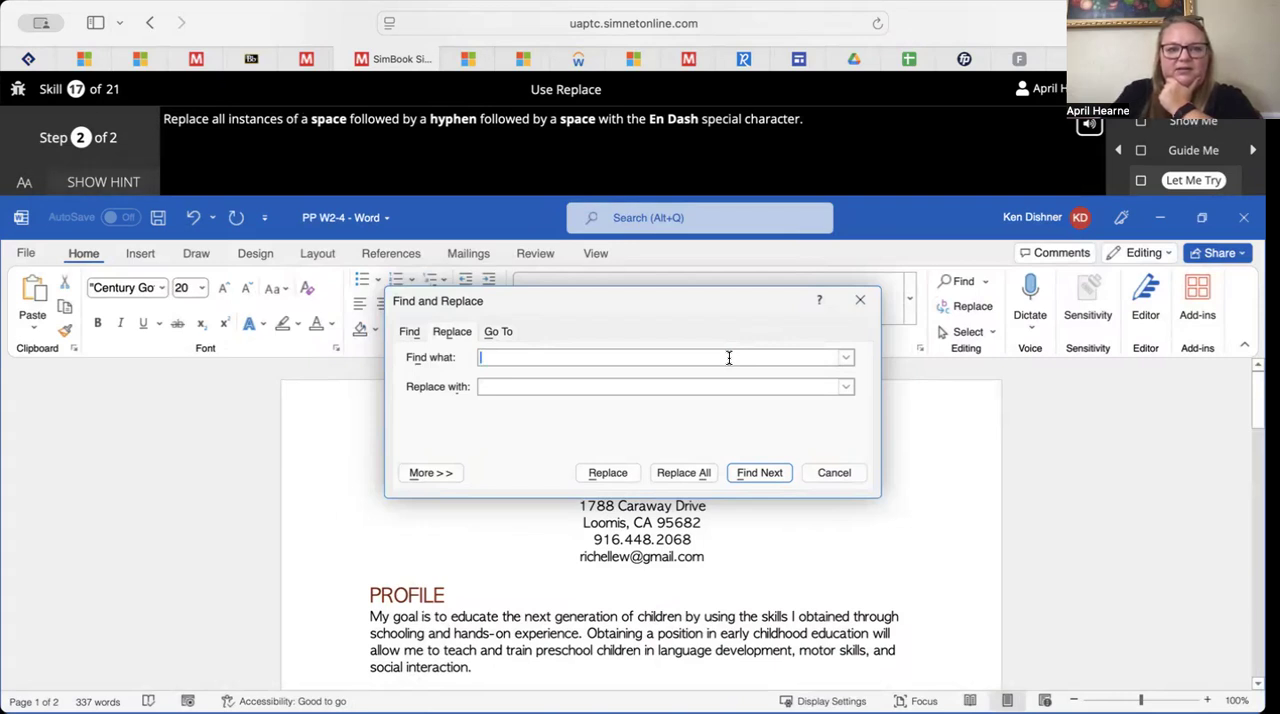
type("-")
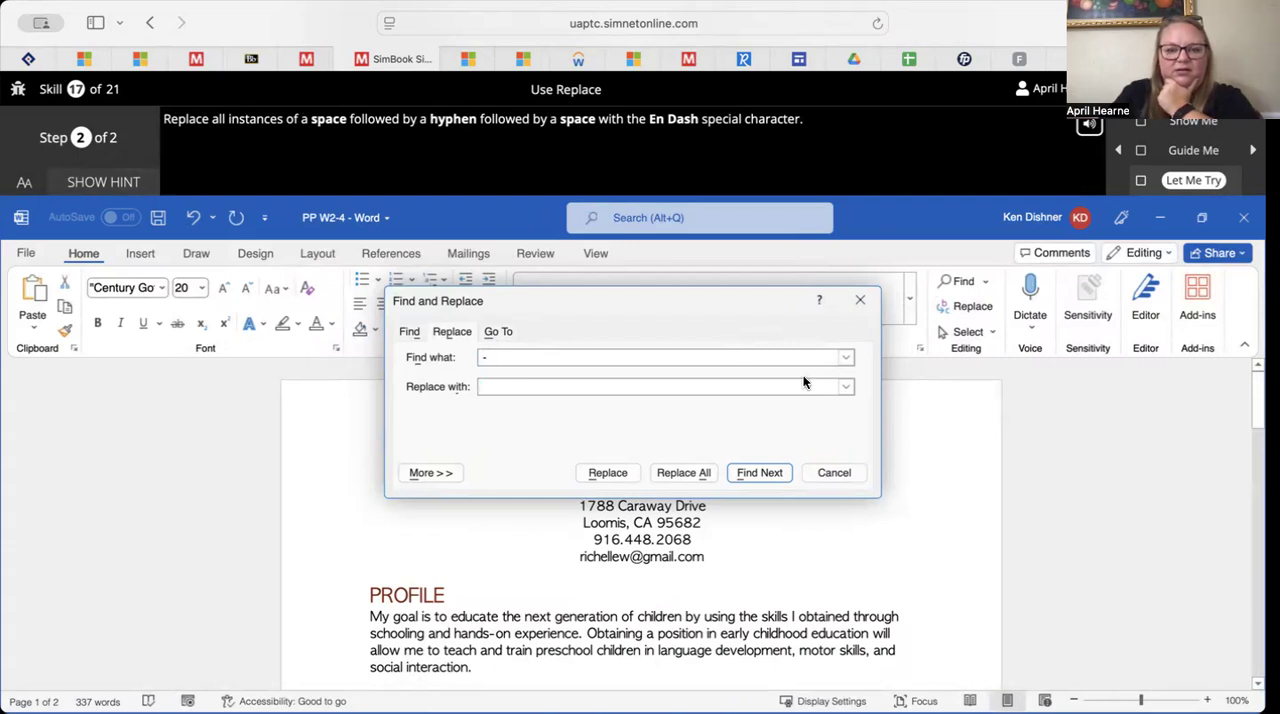
Expand the replace options and insert the En Dash special character as the replacement text
left_click(847, 386)
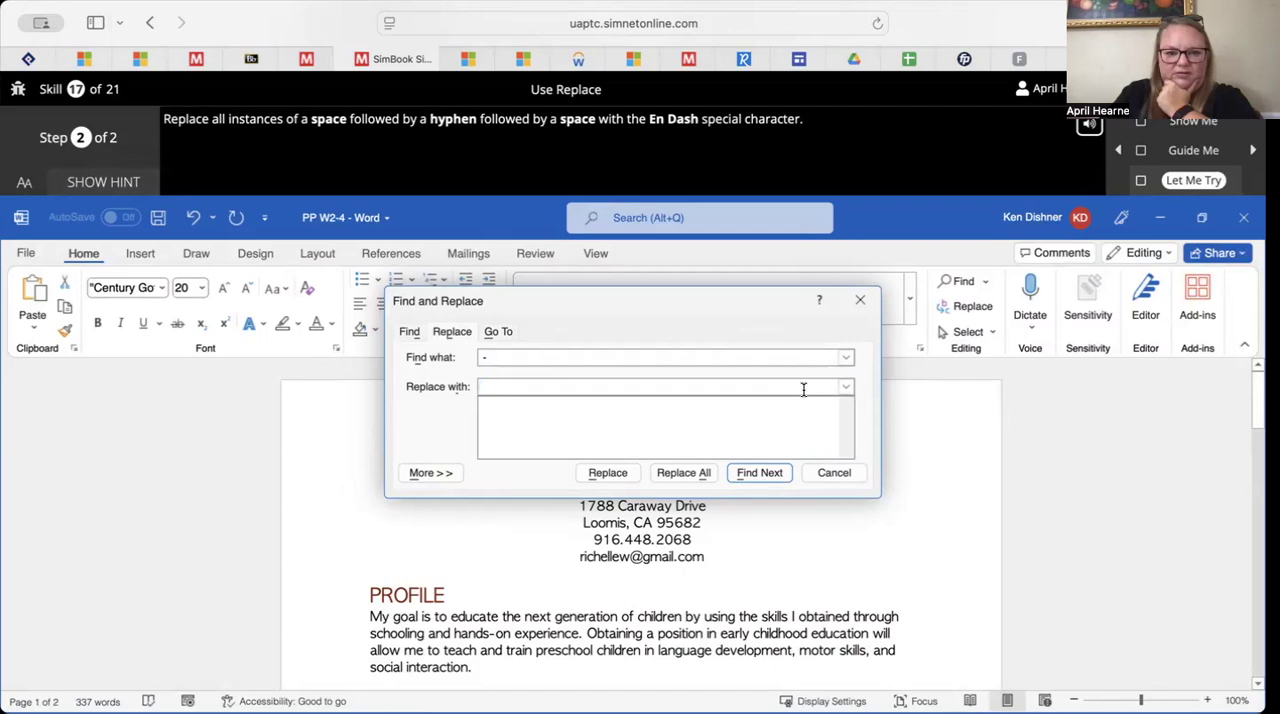
left_click(440, 475)
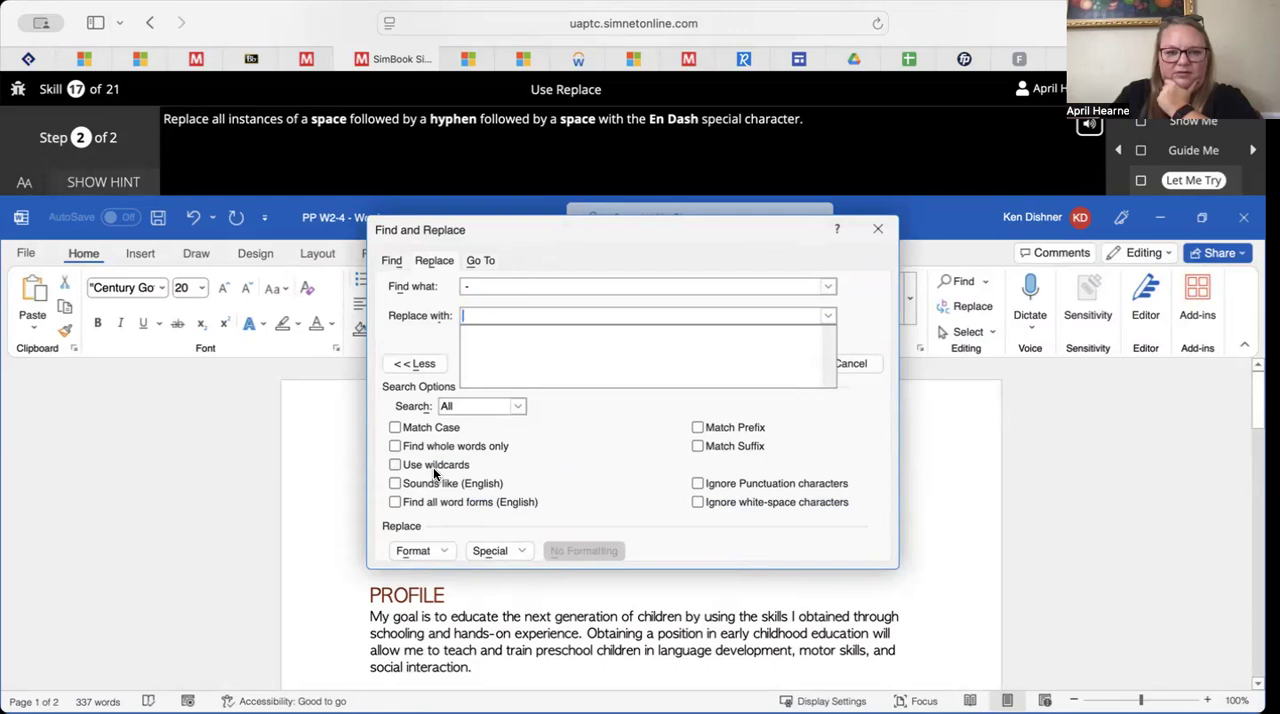
left_click(518, 408)
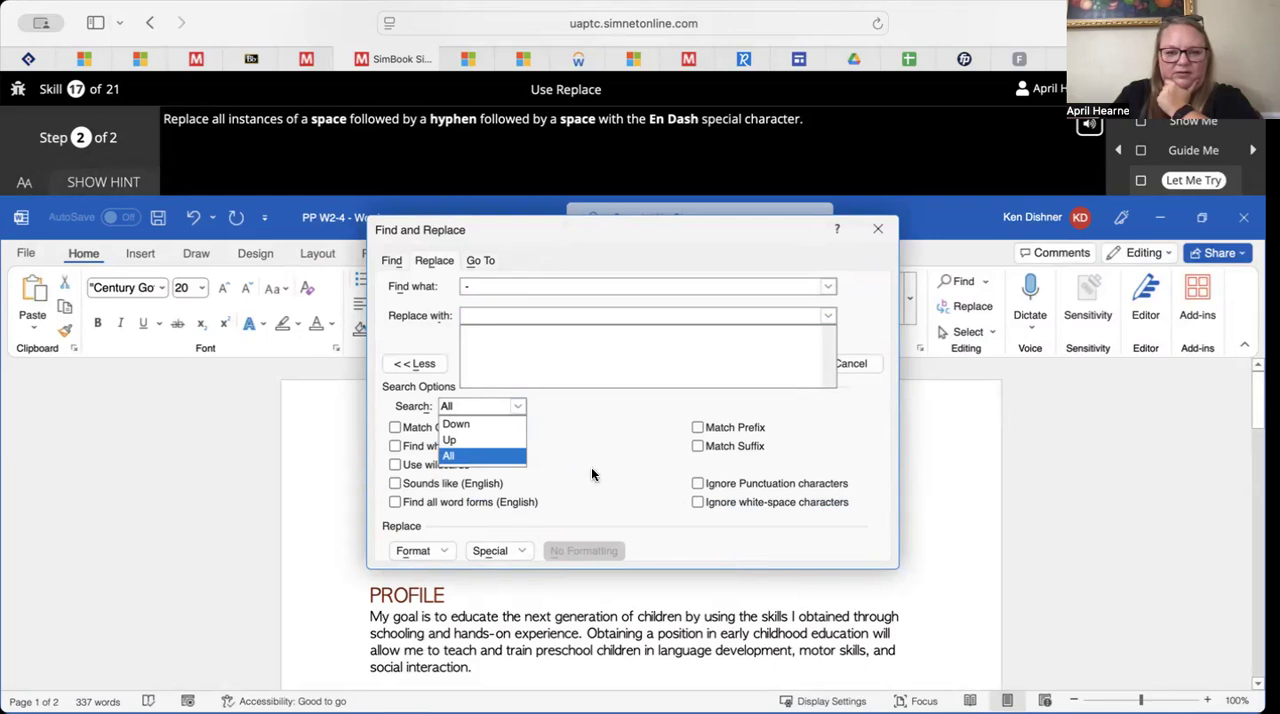
left_click(512, 550)
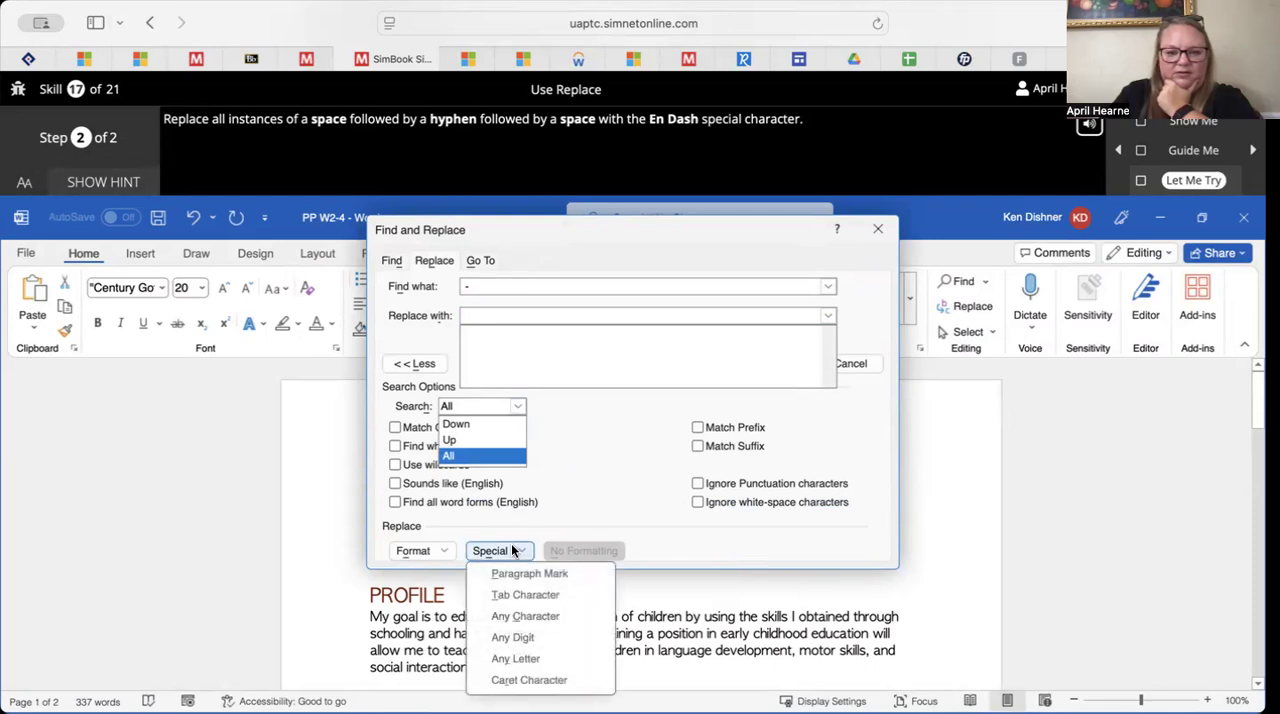
scroll(511, 600, "down", 5)
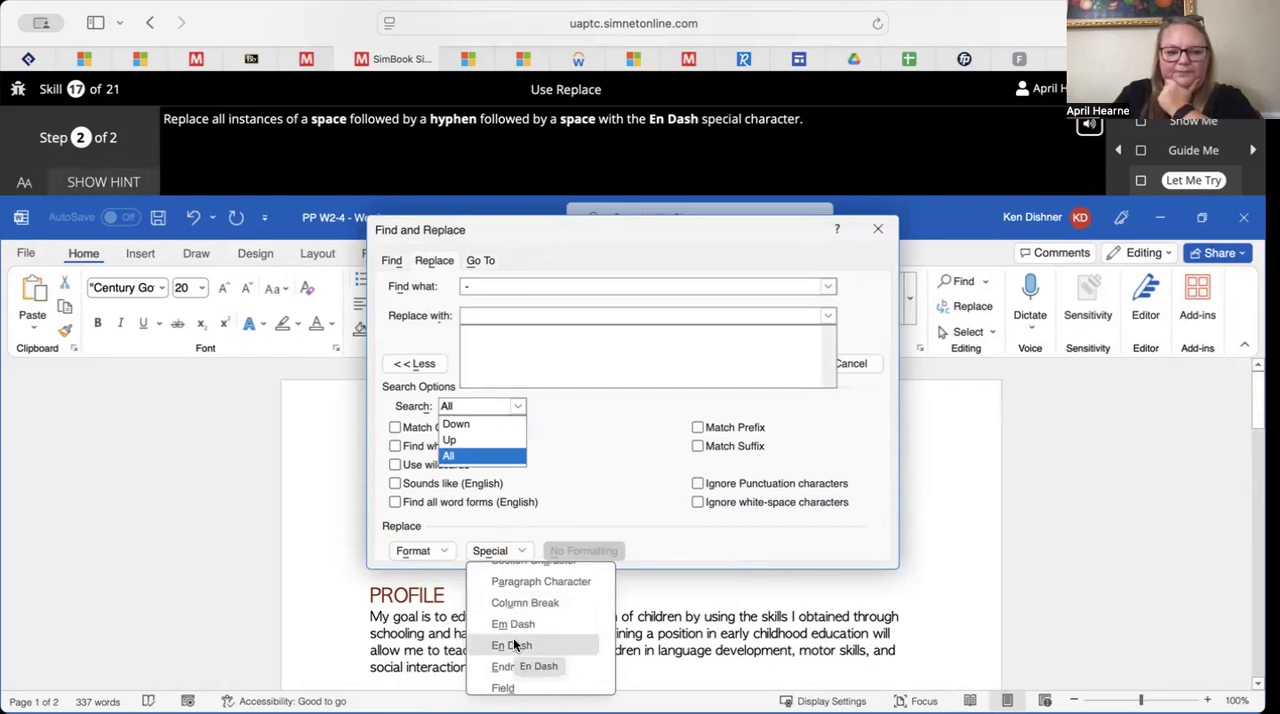
left_click(514, 641)
left_click(612, 446)
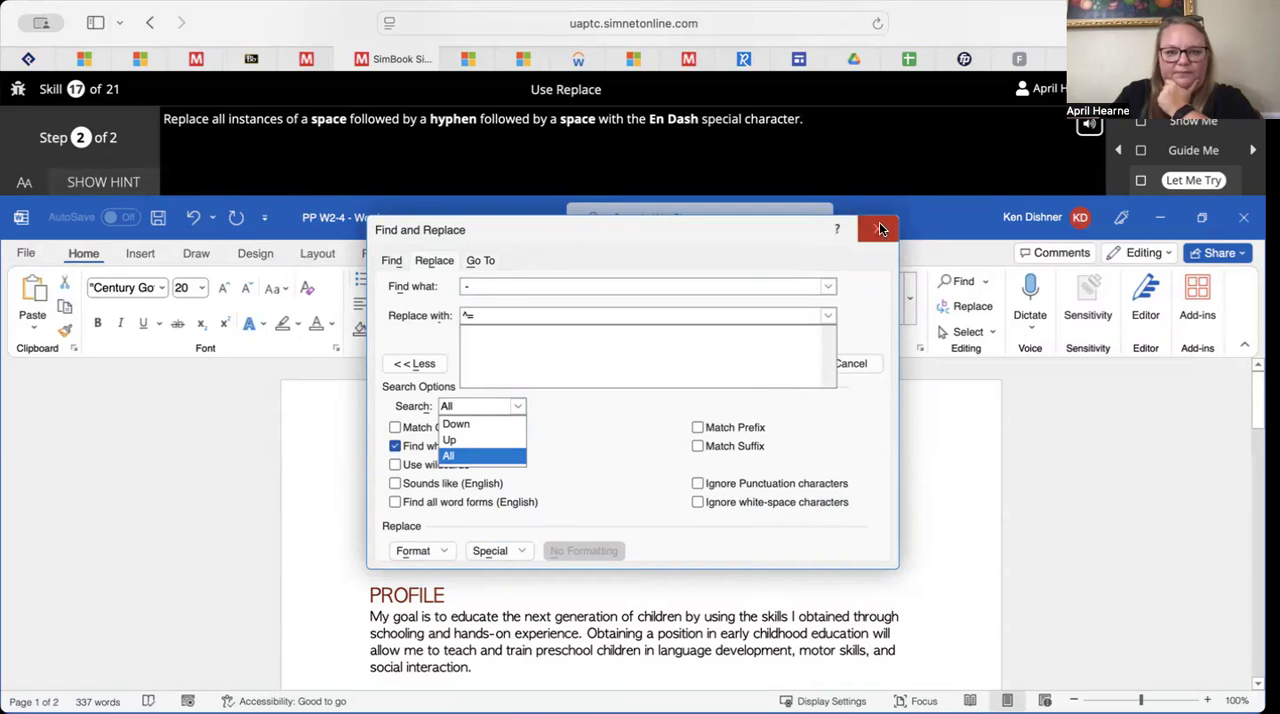
left_click(488, 454)
left_click(591, 430)
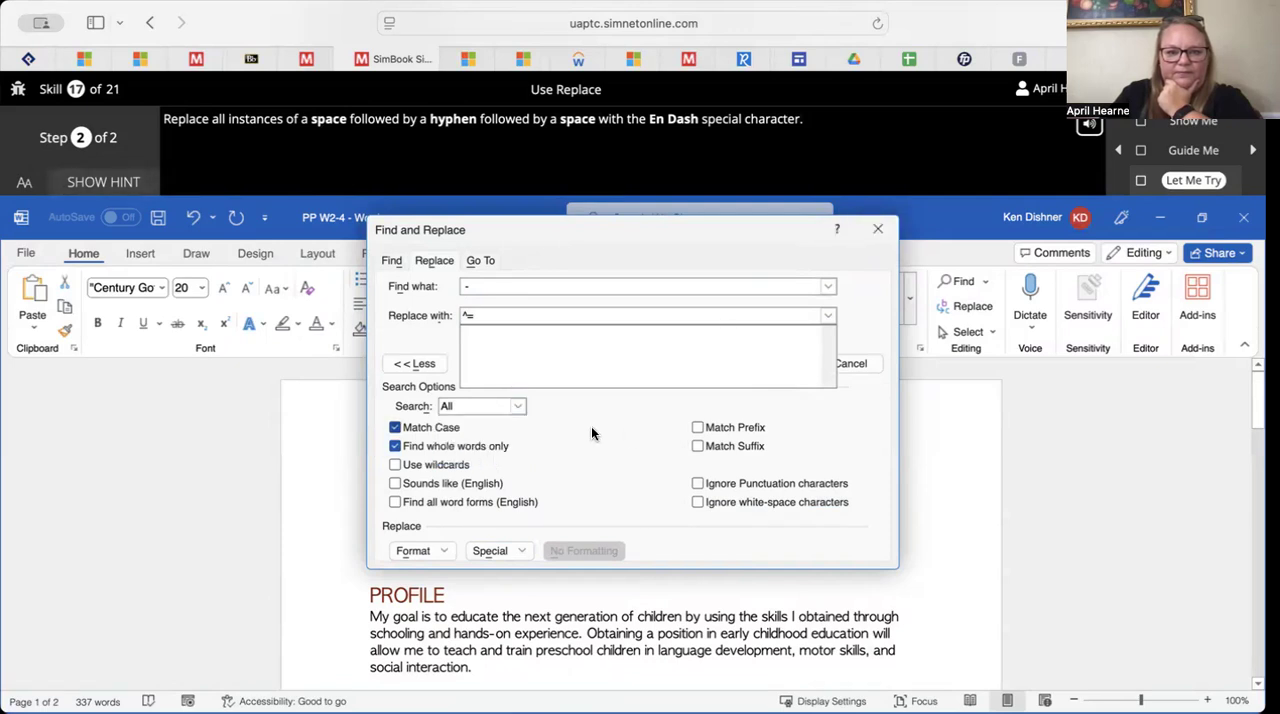
left_click(879, 231)
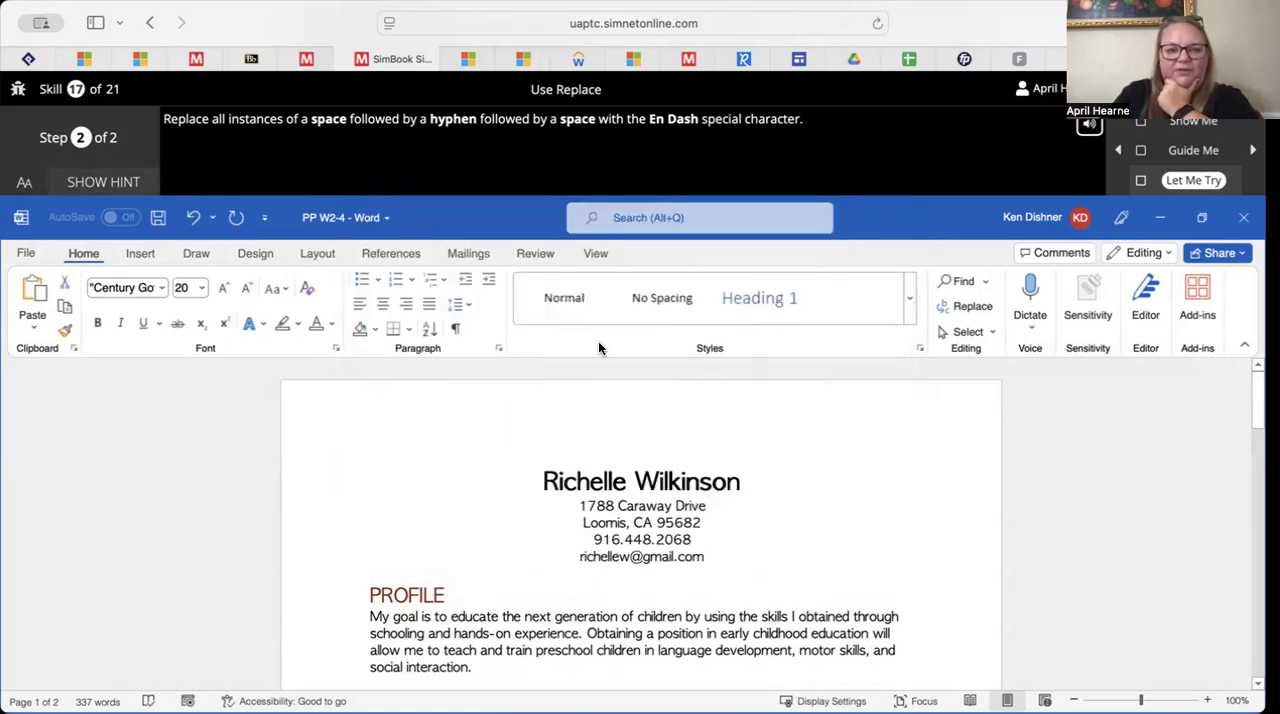
Reopen Find and Replace with its expanded options and look through the list of special characters
left_click(983, 312)
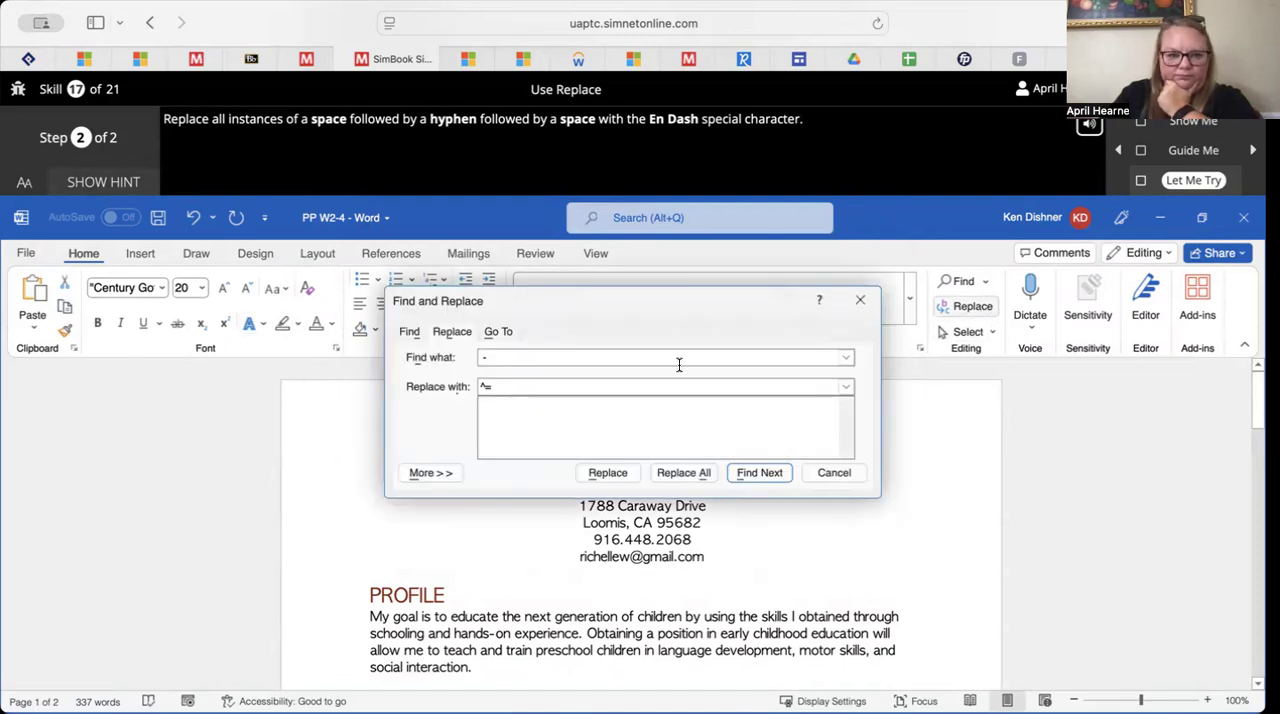
left_click(430, 471)
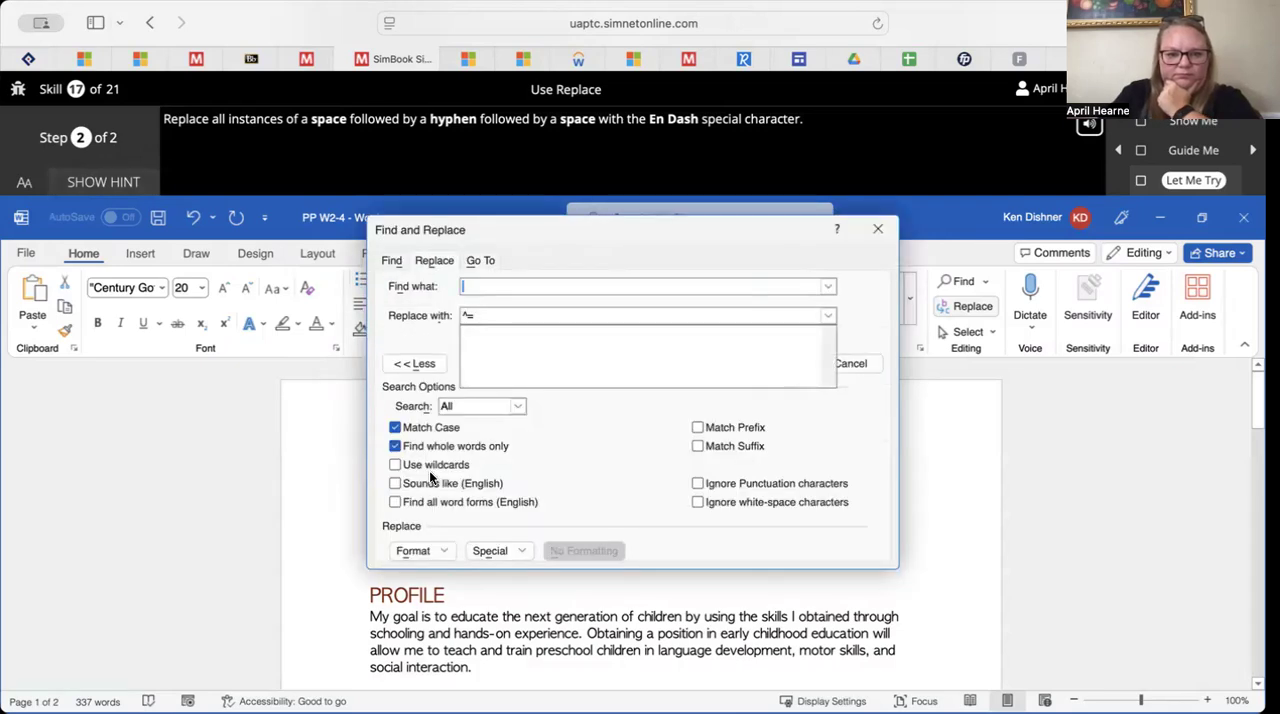
left_click(483, 549)
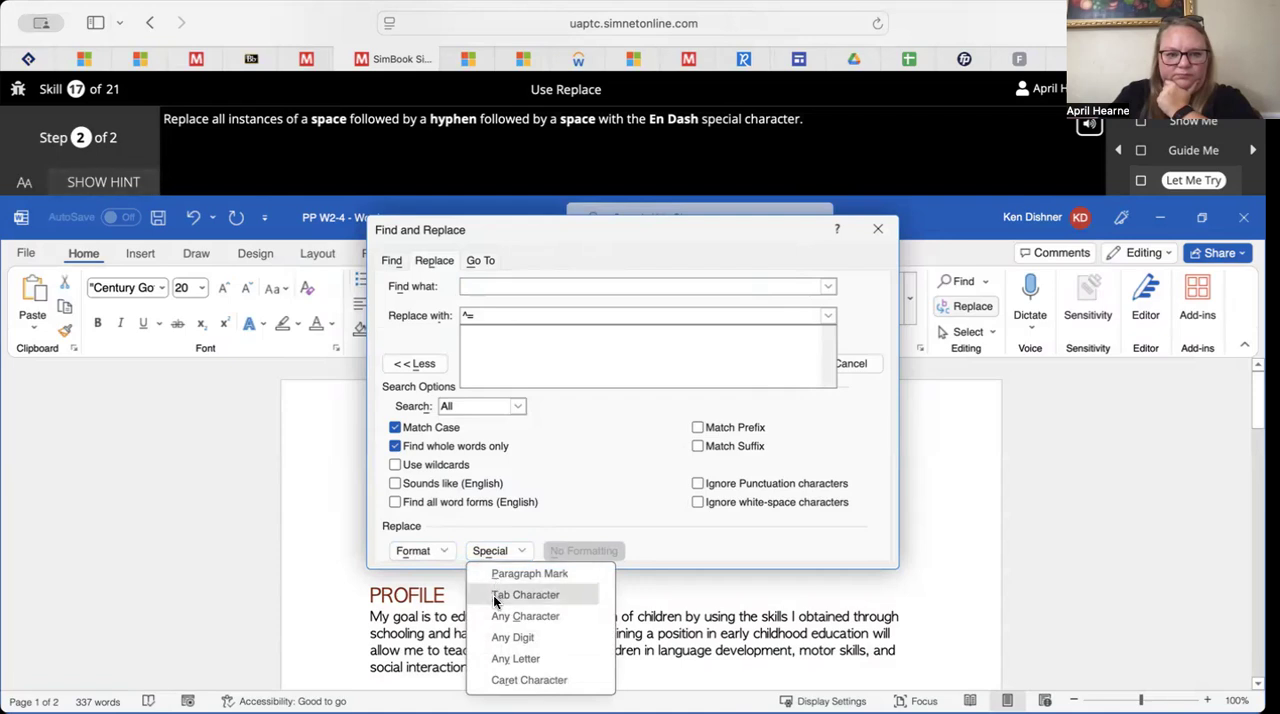
scroll(494, 601, "down", 4)
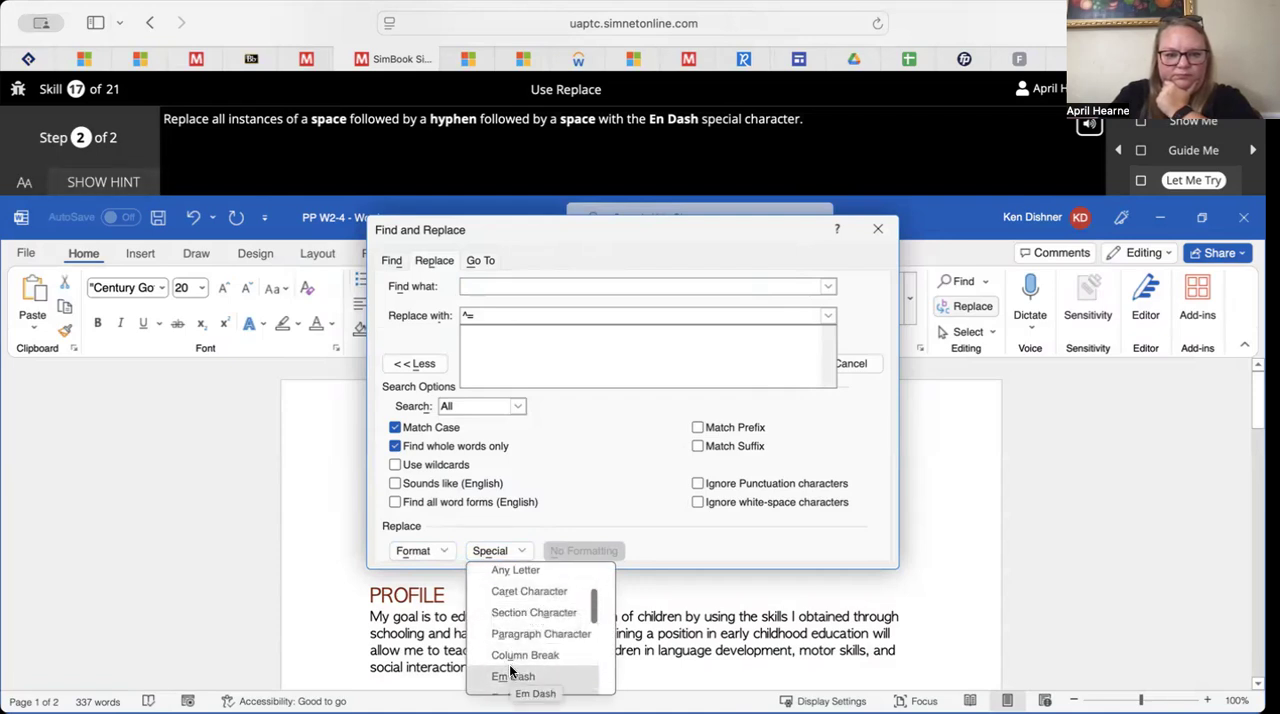
scroll(515, 617, "up", 4)
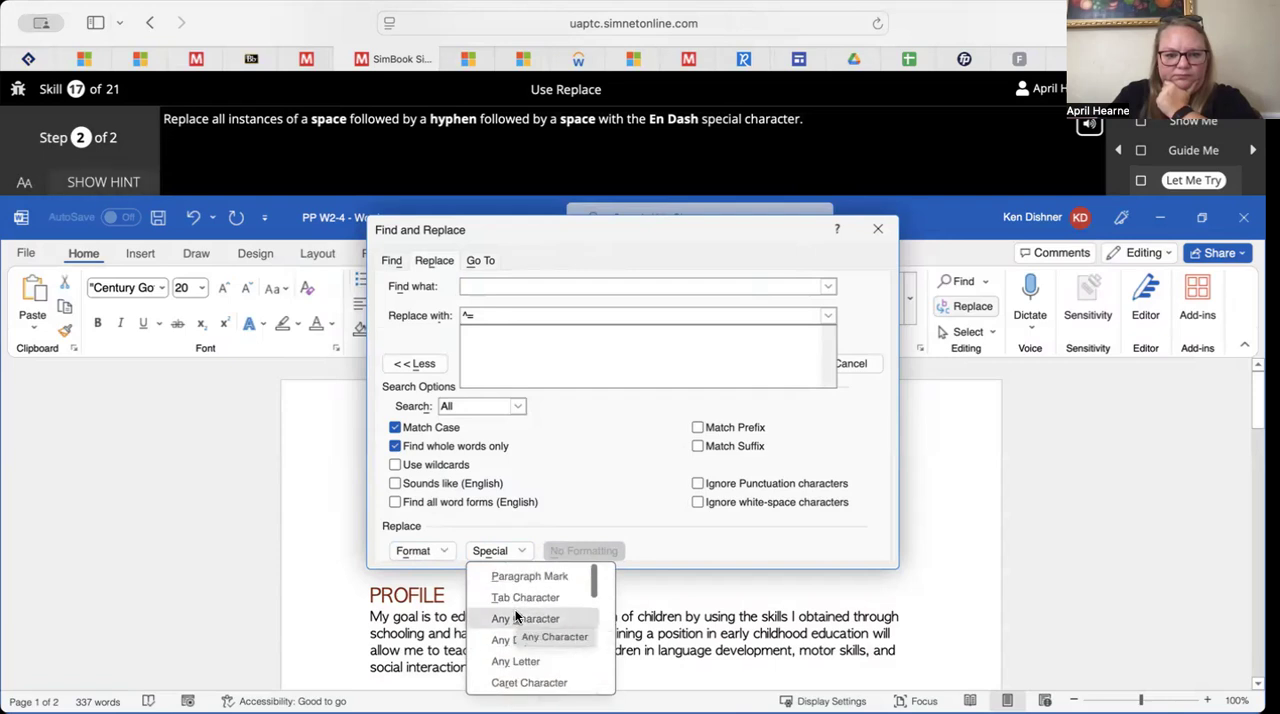
scroll(515, 617, "down", 3)
scroll(515, 617, "down", 9)
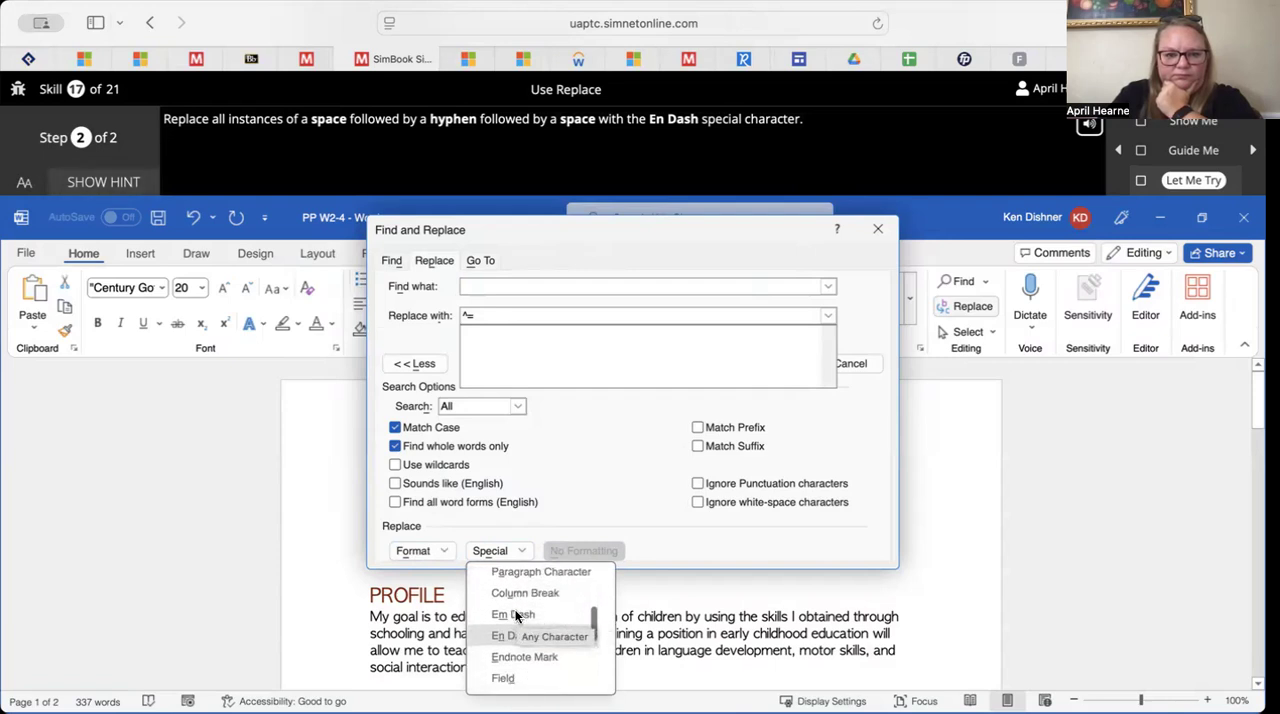
scroll(515, 617, "down", 4)
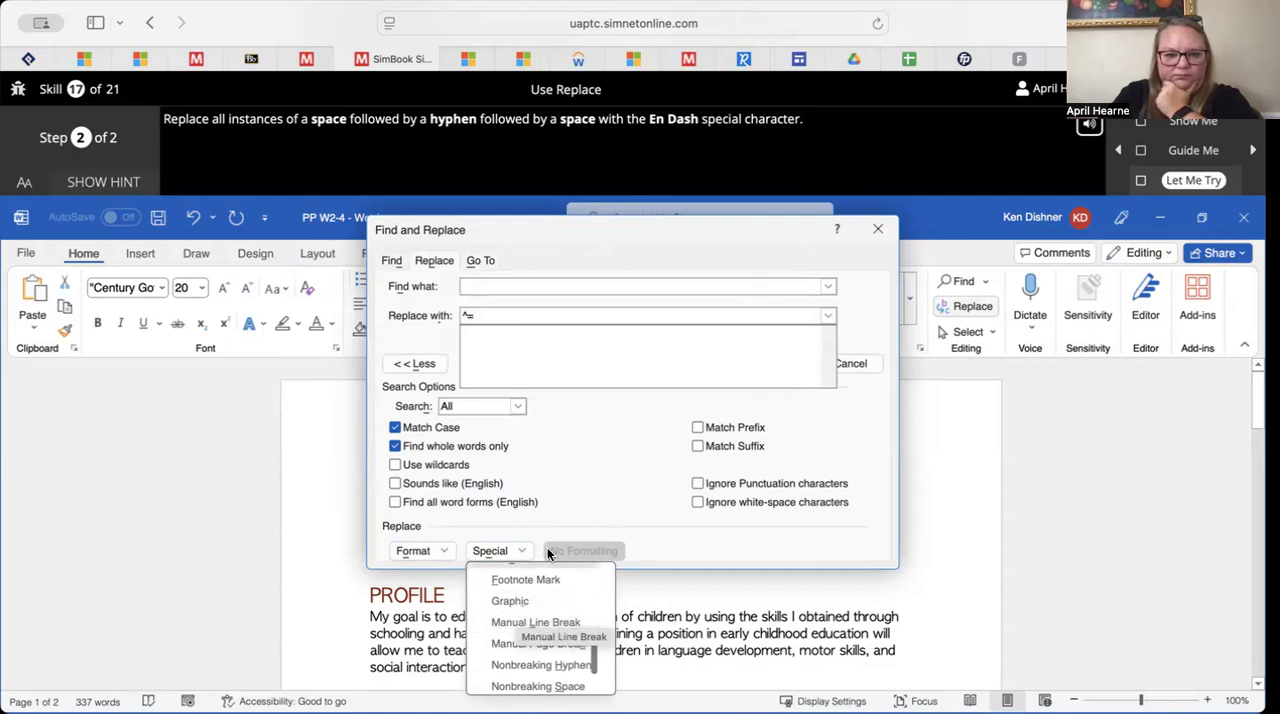
left_click(632, 446)
Re-enter a space, a hyphen and a space as the search text and close Find and Replace
left_click(624, 286)
type("-")
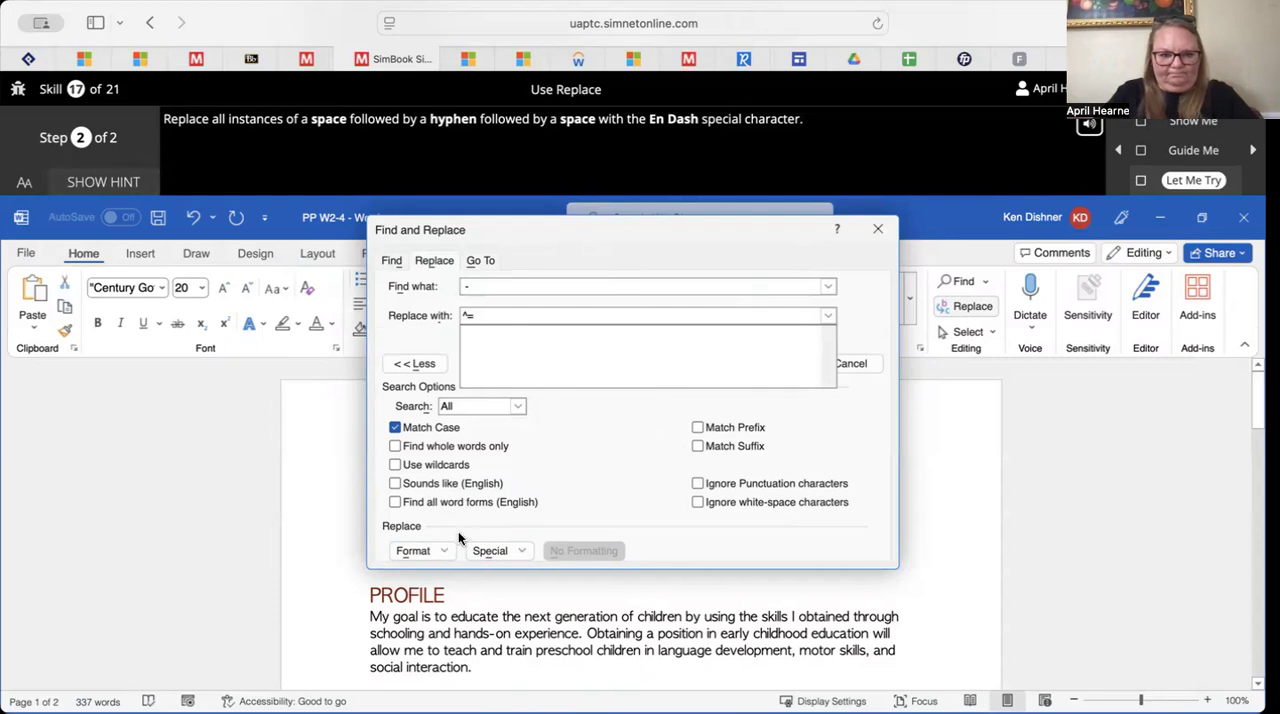
left_click(877, 226)
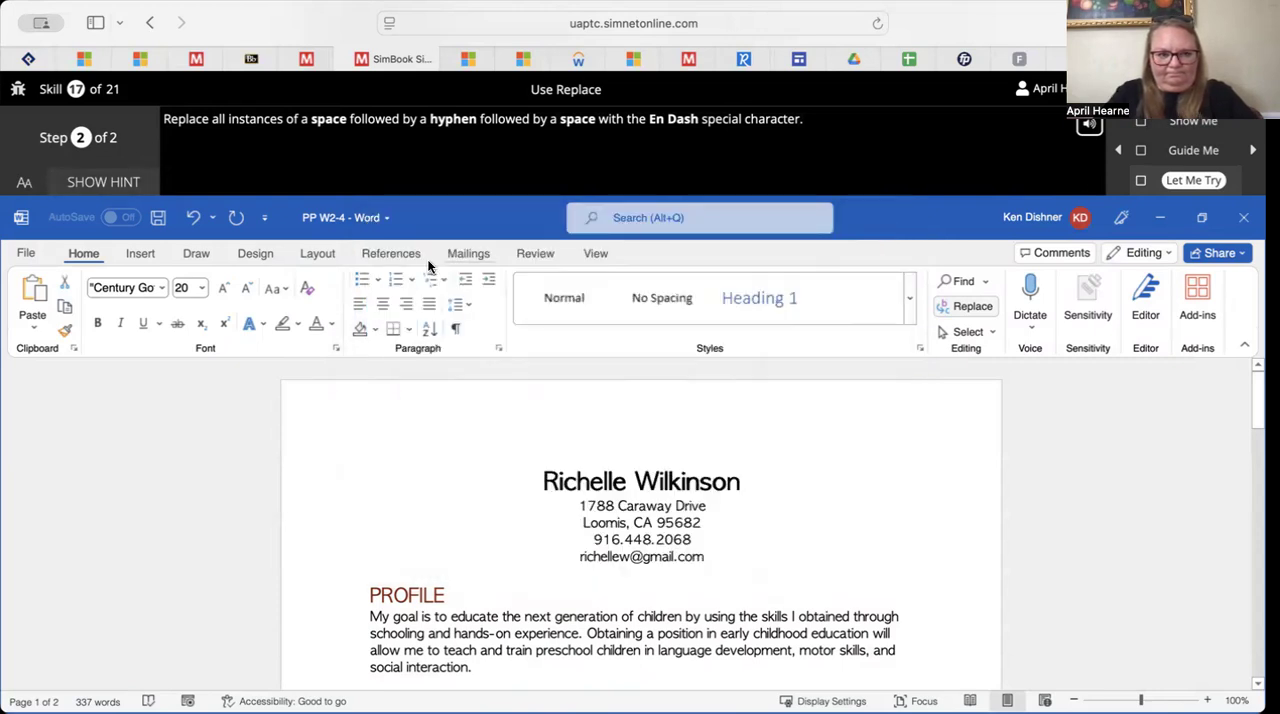
Show the exercise hint, replace all instances of space-hyphen-space with the En Dash, and close the completed exercise
left_click(93, 183)
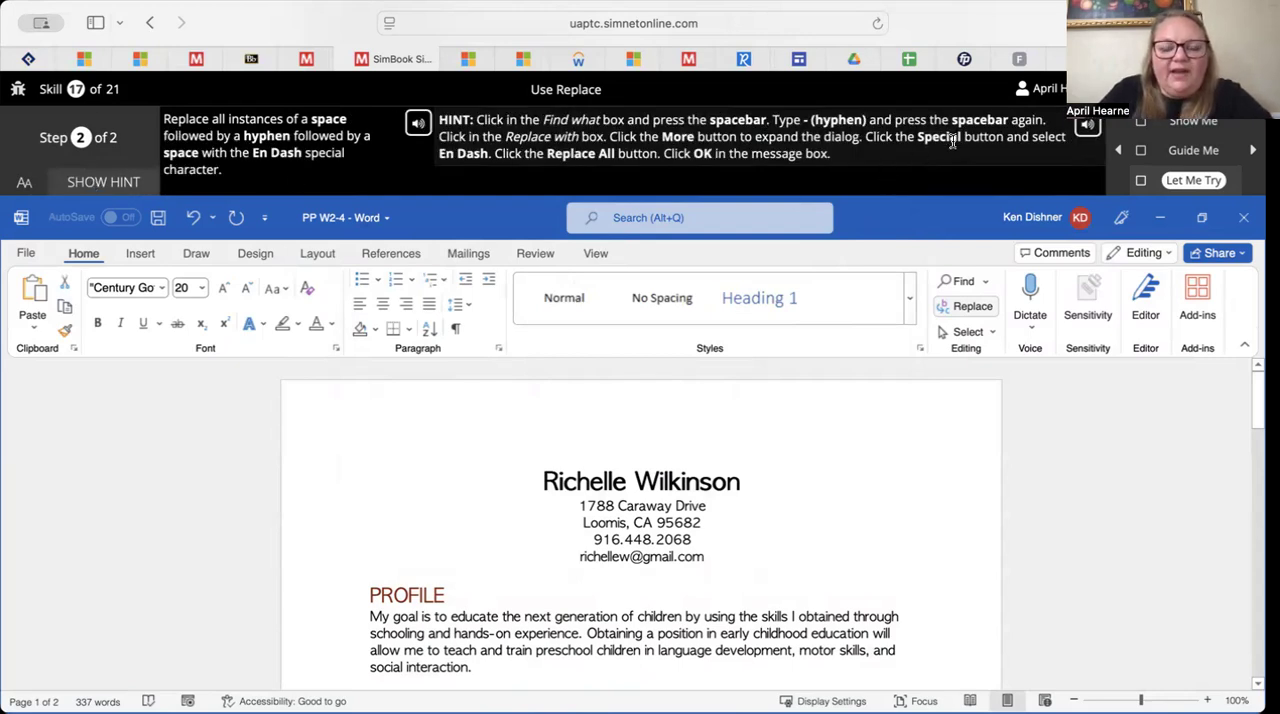
left_click(966, 311)
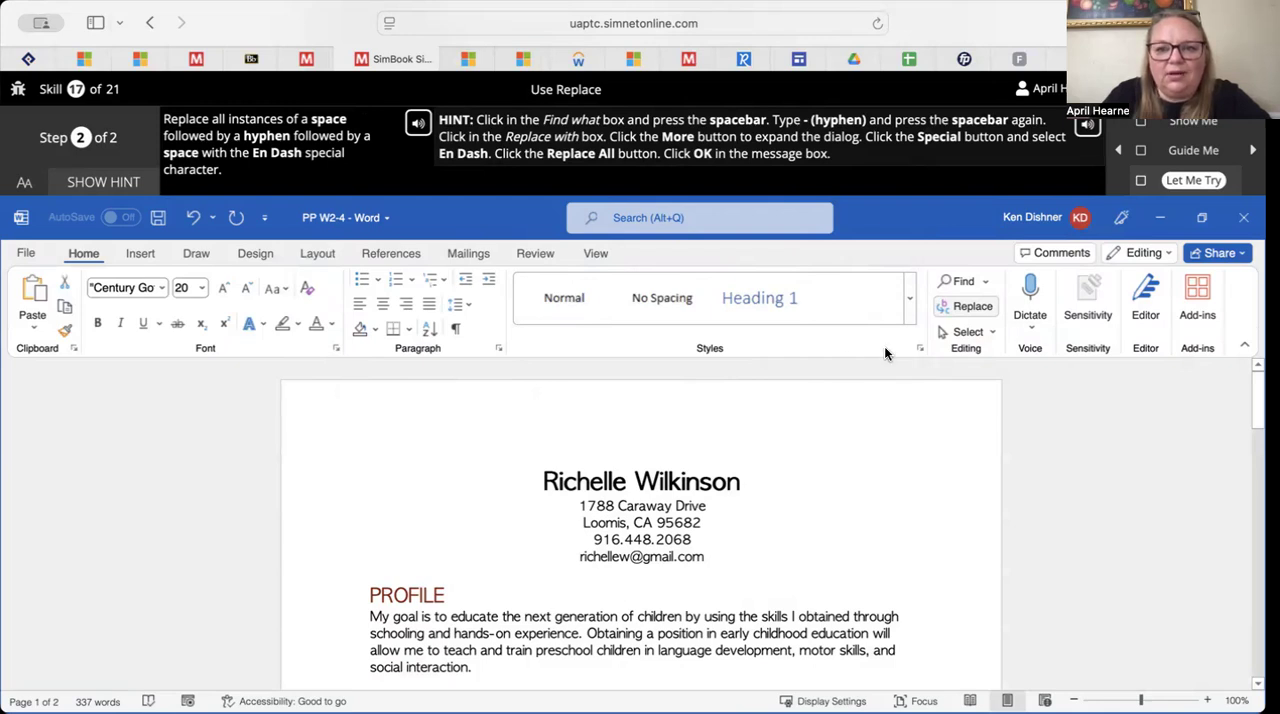
left_click(972, 306)
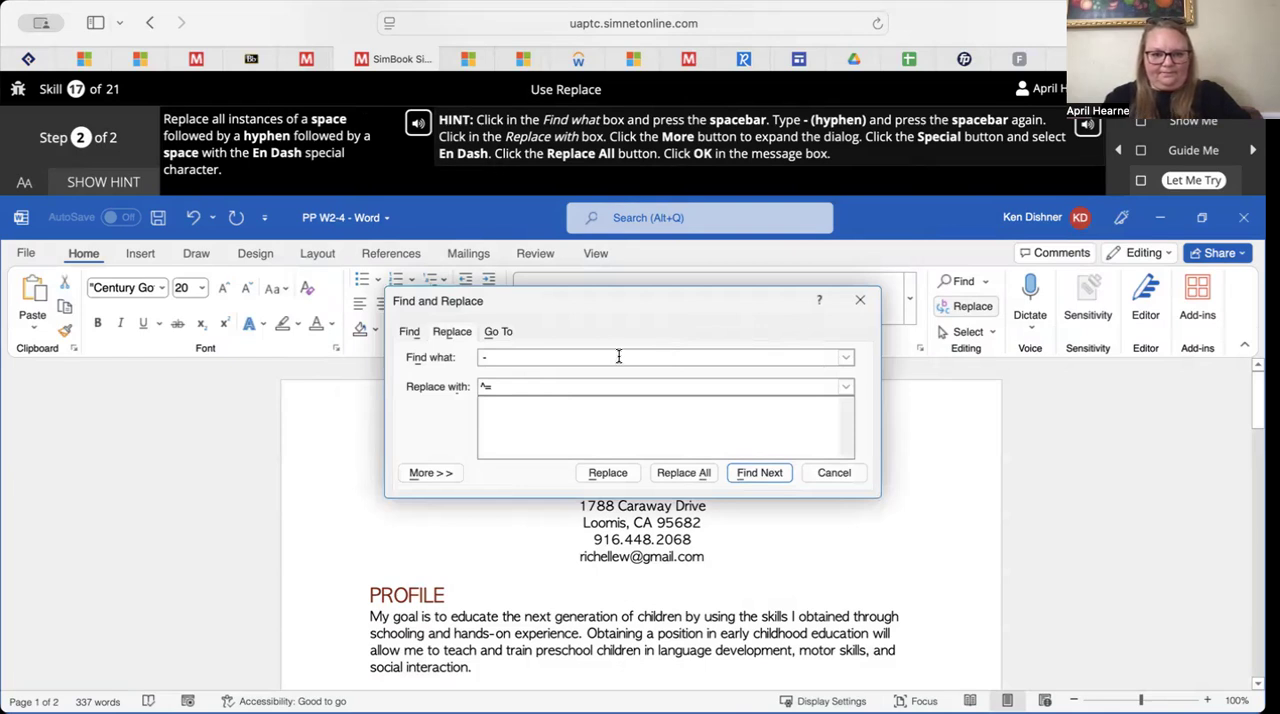
left_click(684, 474)
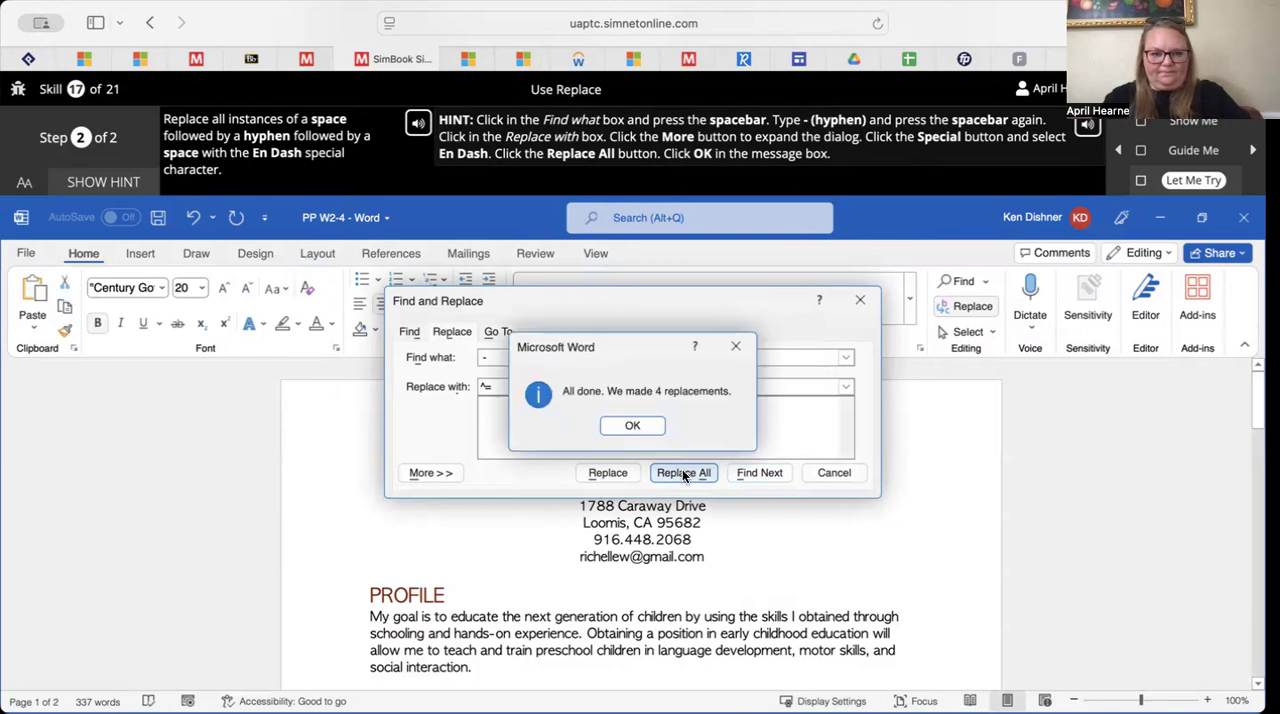
left_click(643, 428)
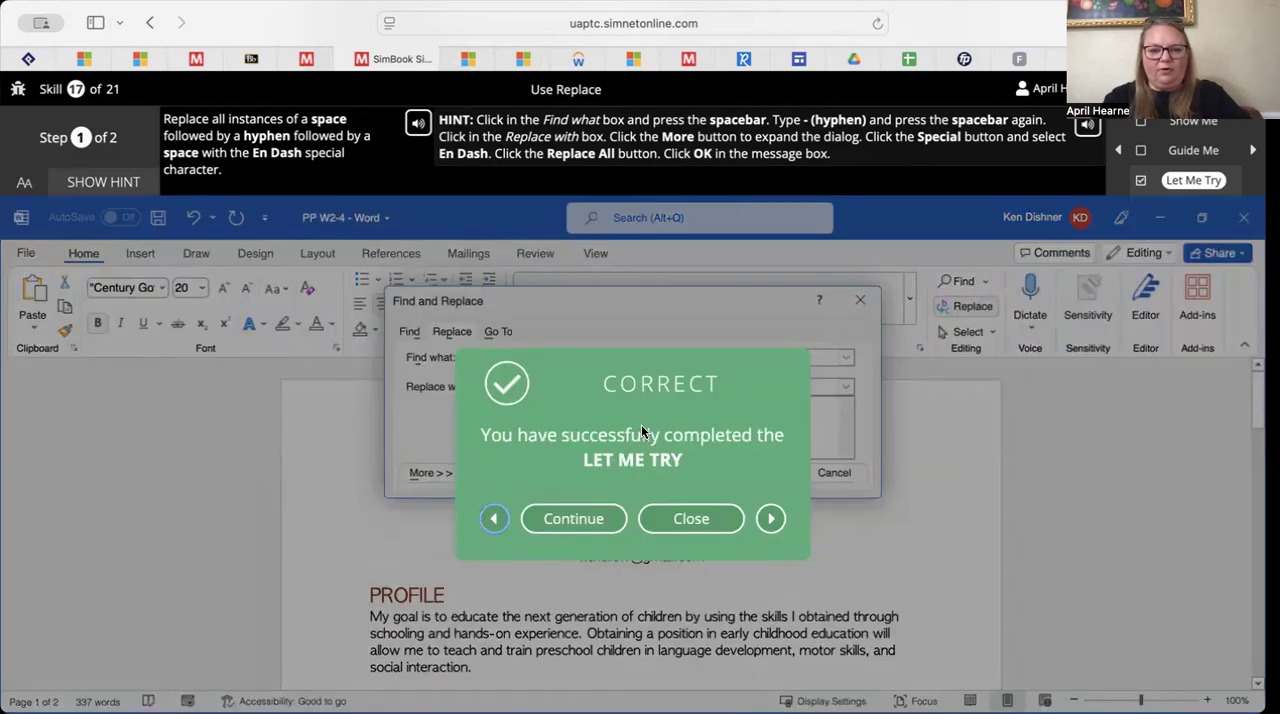
left_click(687, 520)
Advance past the Go To section to the borders page and launch the Apply Built-In Borders Let Me Try exercise
scroll(685, 516, "down", 5)
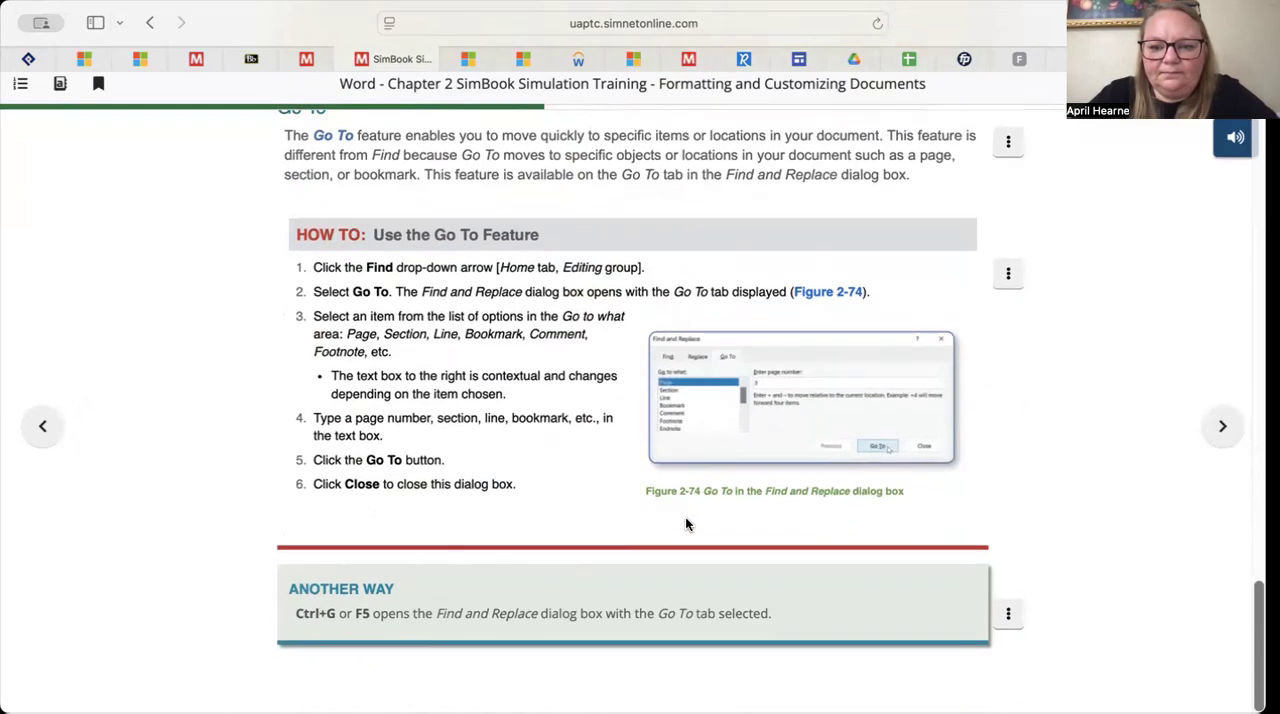
scroll(685, 516, "up", 8)
scroll(685, 517, "down", 7)
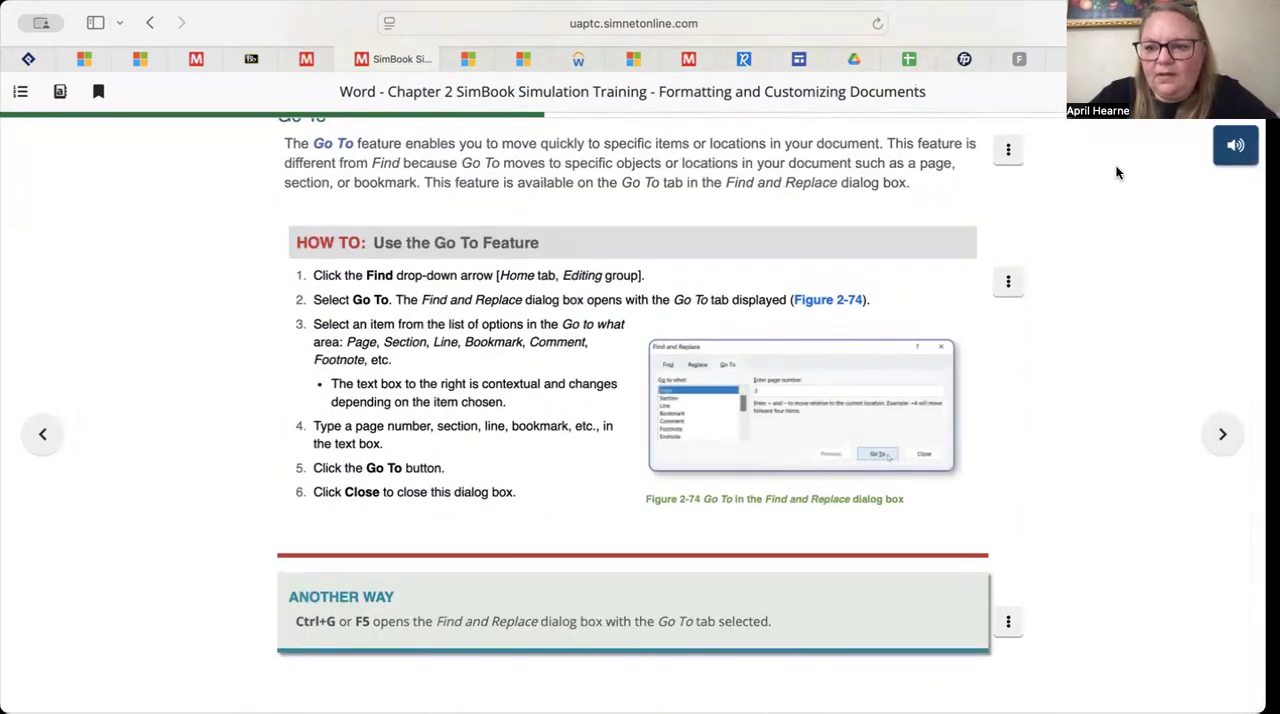
left_click(1222, 434)
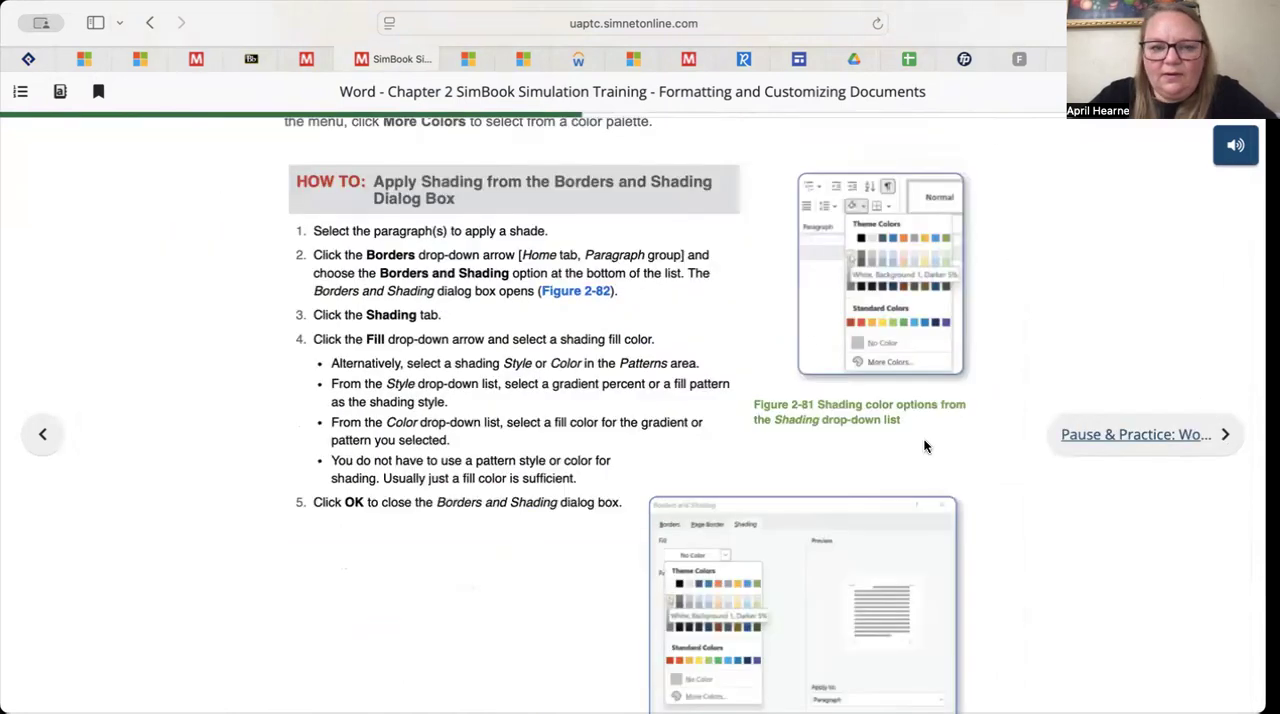
left_click(731, 457)
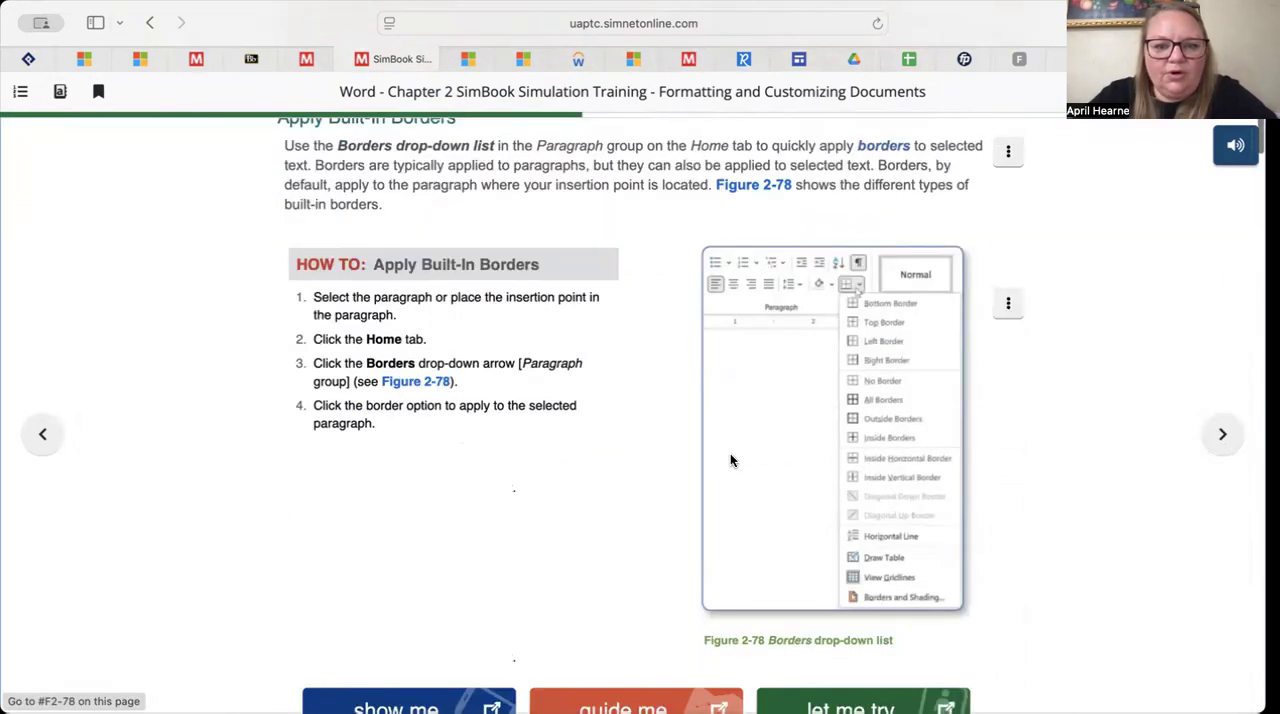
scroll(730, 456, "up", 3)
scroll(730, 463, "down", 4)
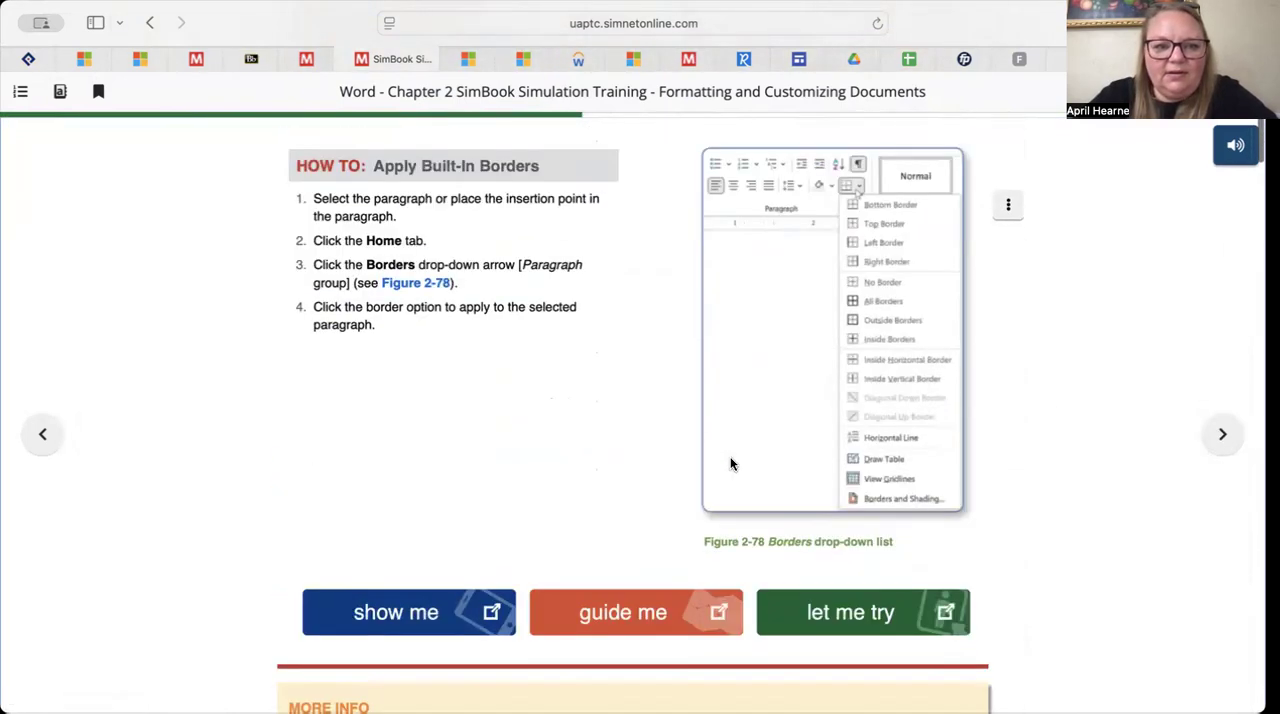
left_click(880, 558)
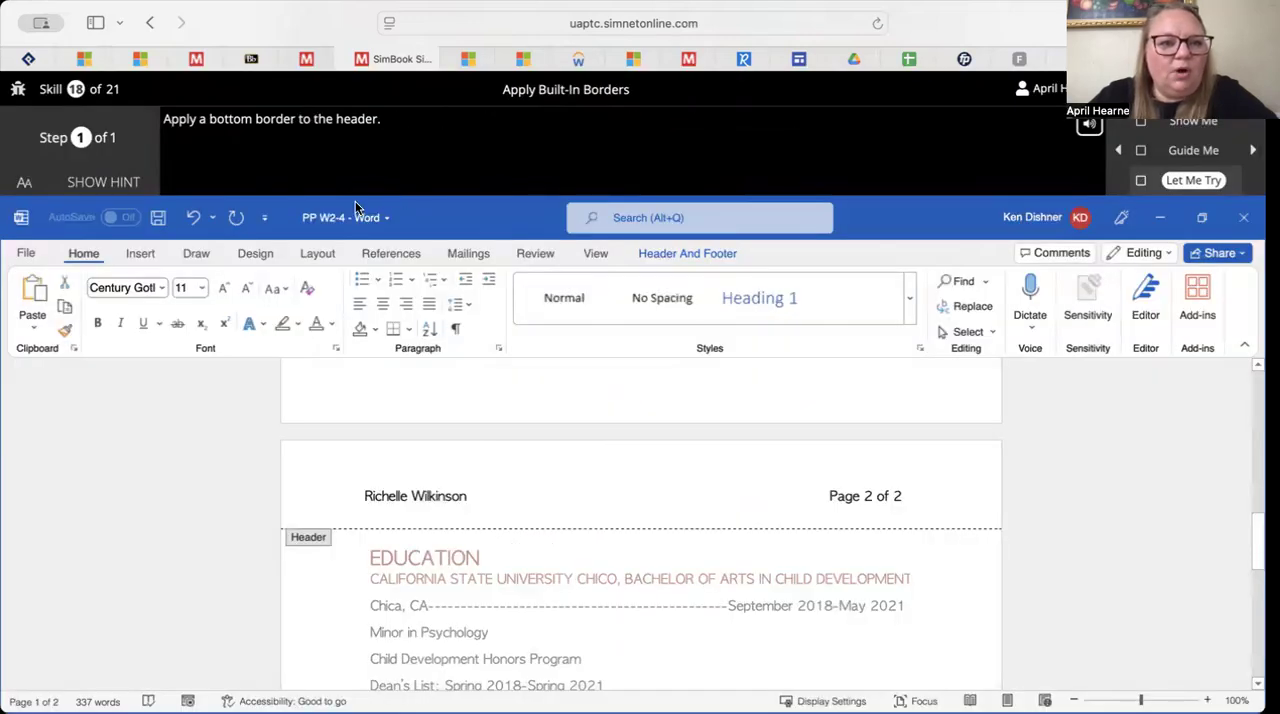
Show the exercise hint and look over the Paragraph dialog's indents and spacing settings, leaving them unchanged
left_click(120, 186)
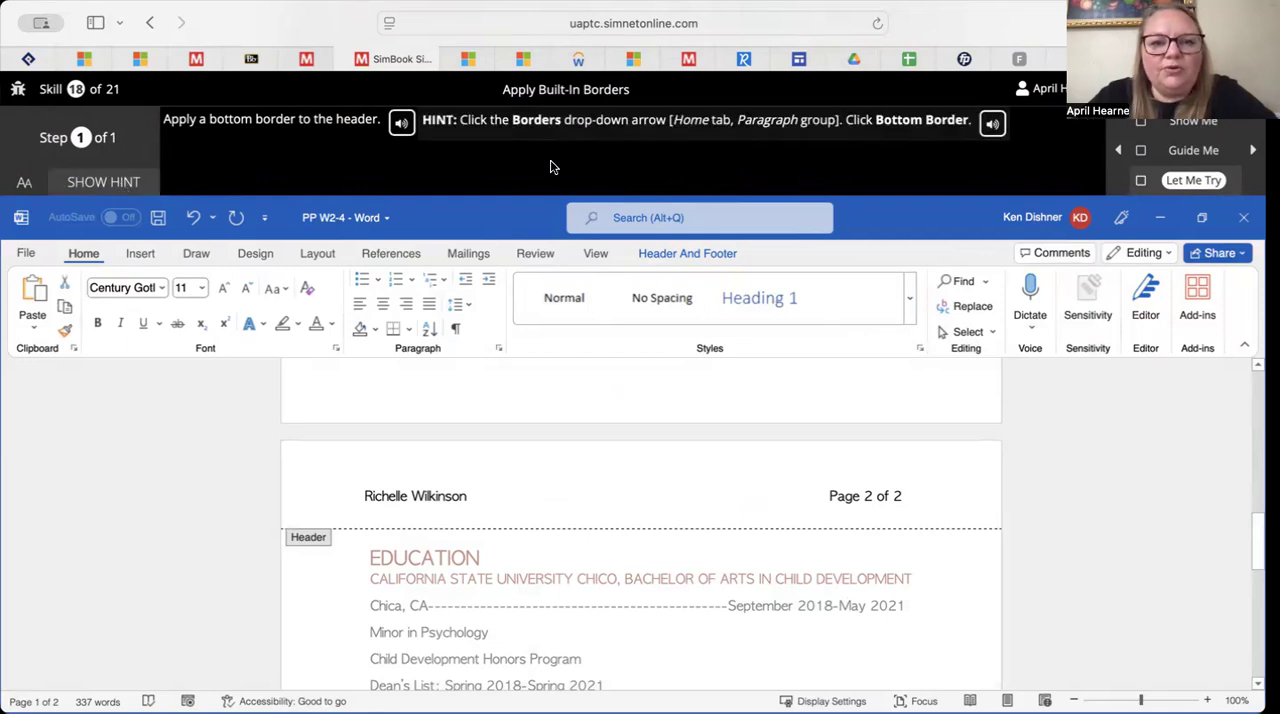
left_click(497, 350)
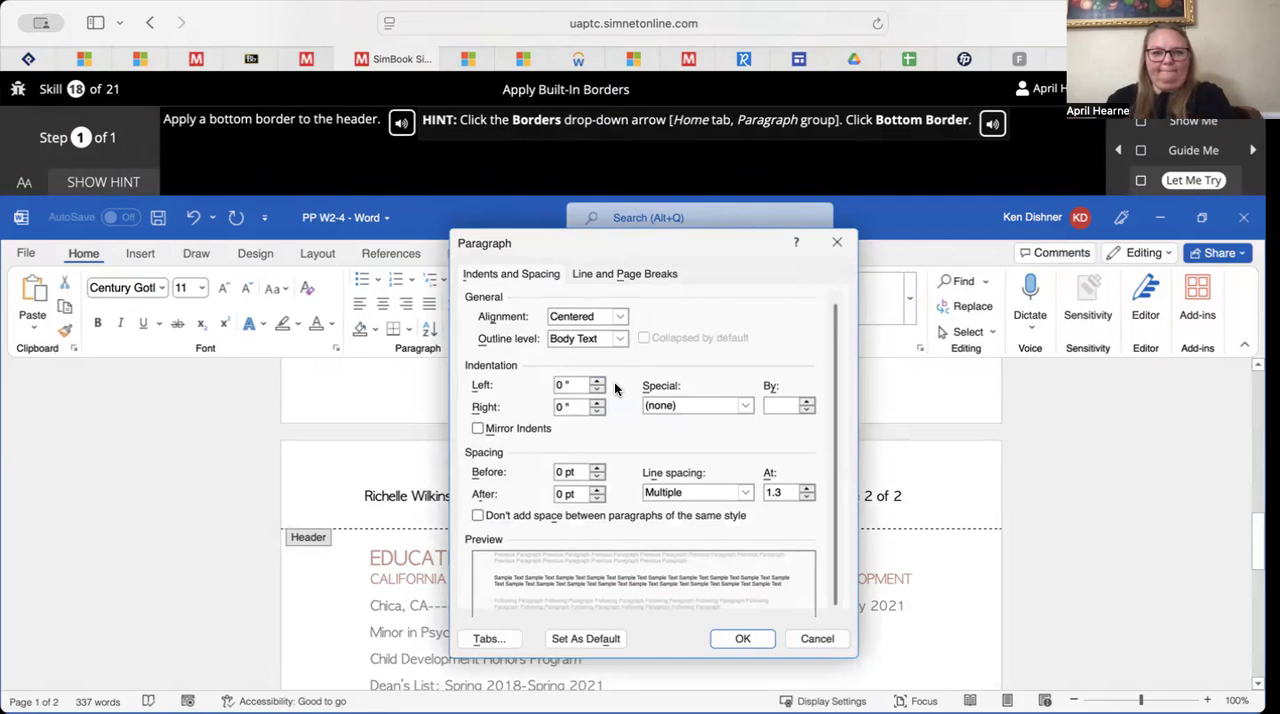
scroll(615, 384, "down", 1)
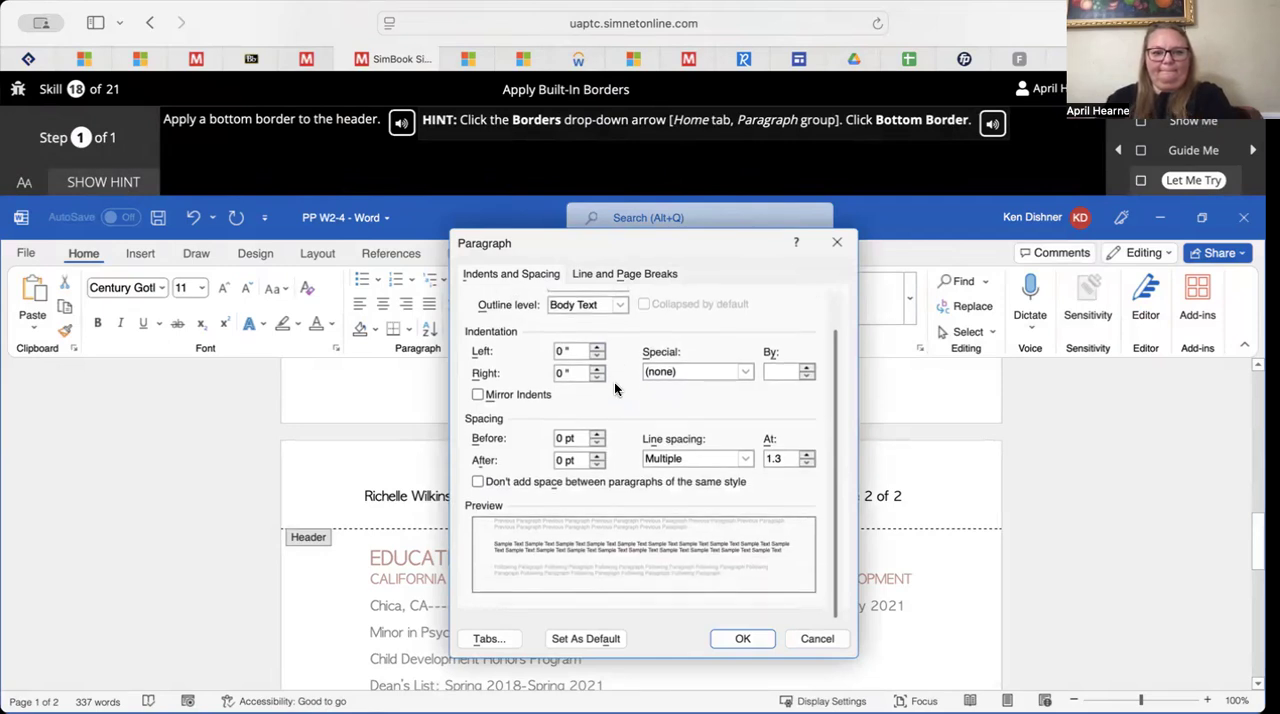
scroll(614, 388, "up", 1)
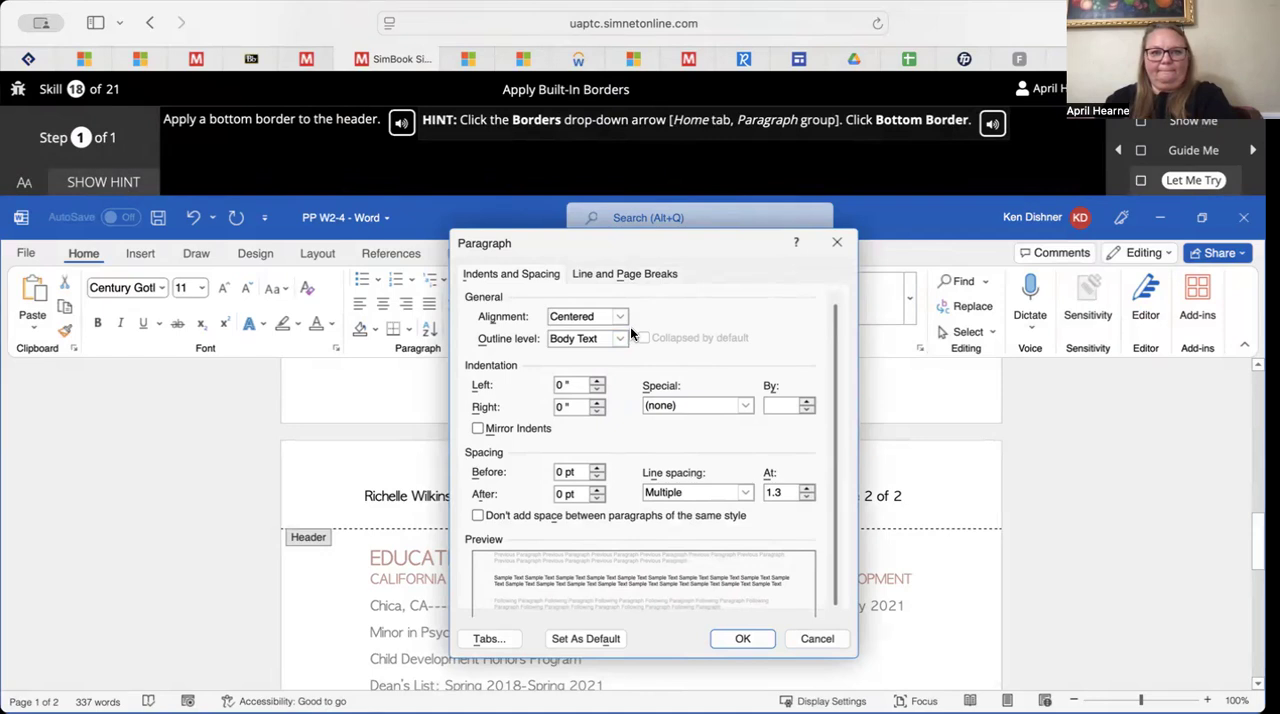
left_click(840, 244)
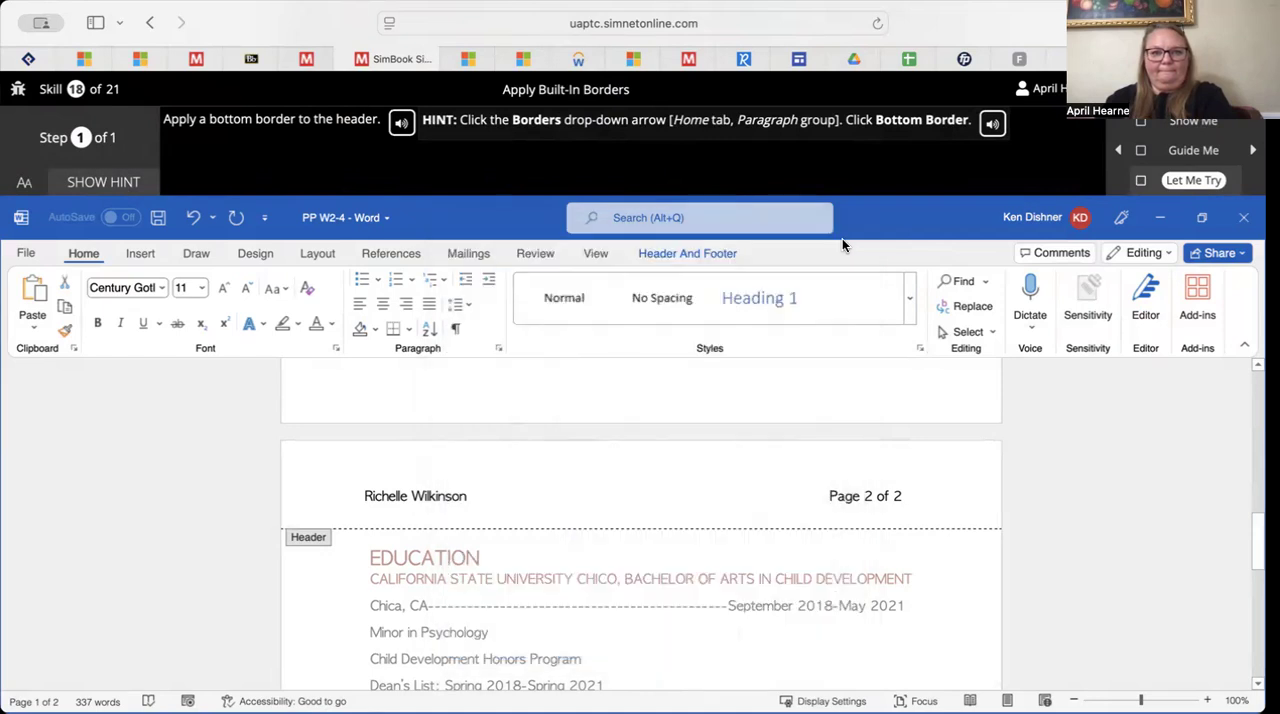
Apply a bottom border to the page header and close the completed exercise
left_click(408, 332)
left_click(420, 353)
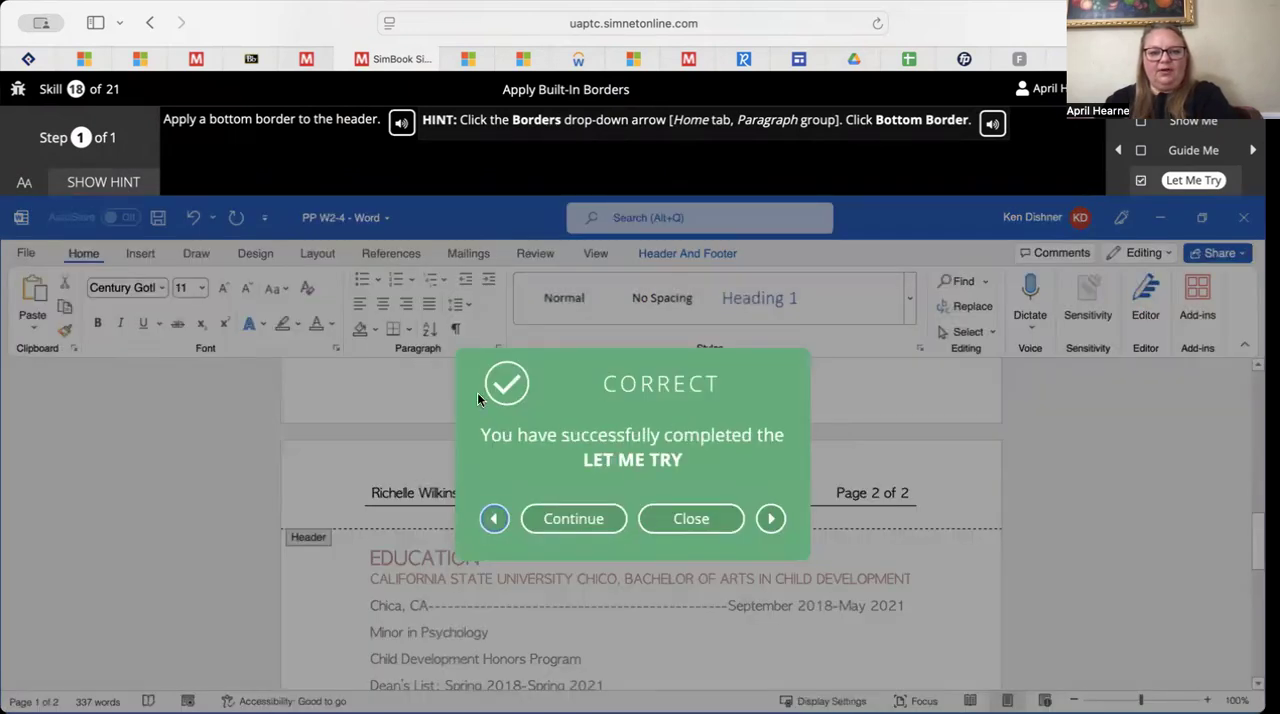
left_click(691, 518)
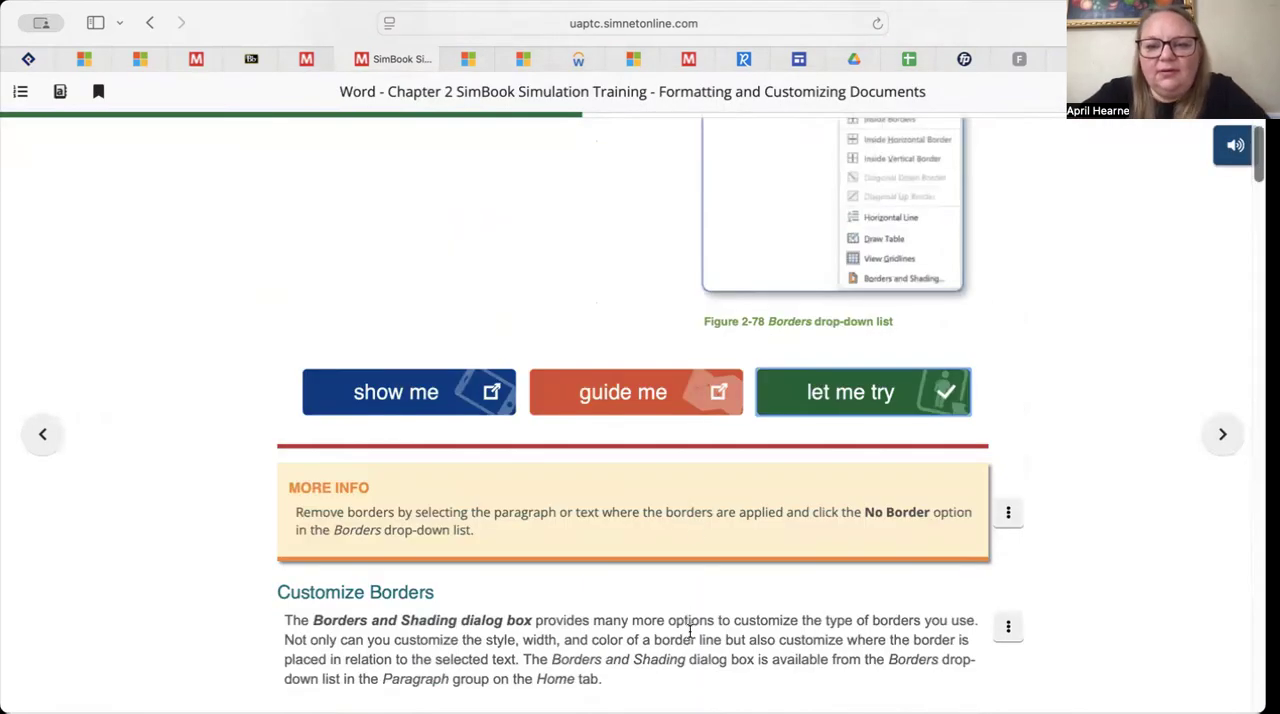
Launch the Apply Custom Borders Let Me Try exercise, open the Borders and Shading dialog, and advance to the exercise's second step
scroll(689, 630, "down", 5)
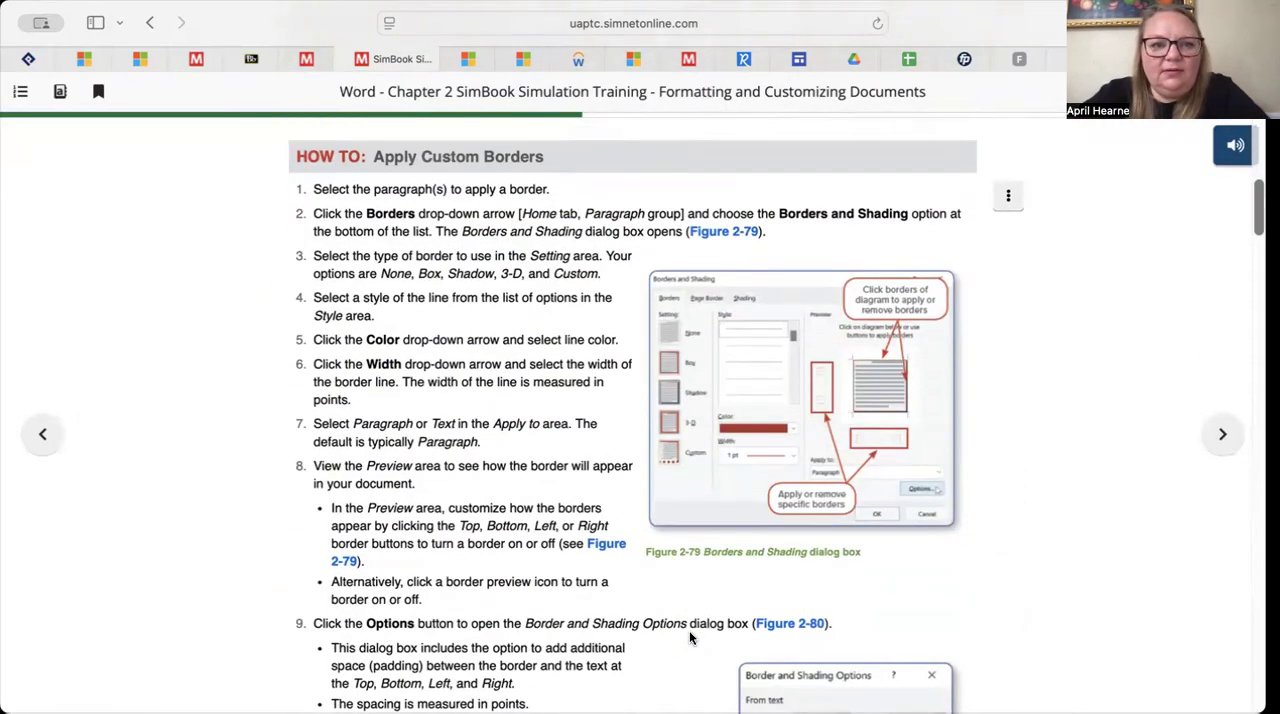
scroll(689, 637, "down", 5)
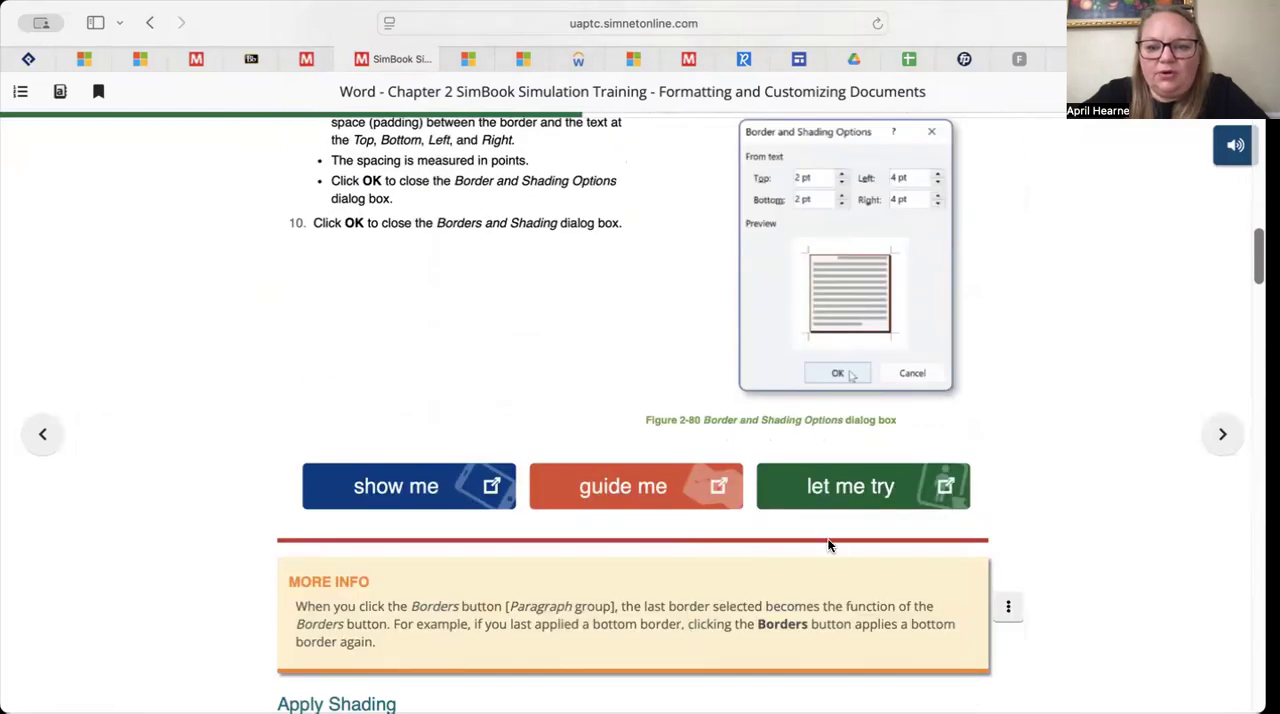
left_click(831, 486)
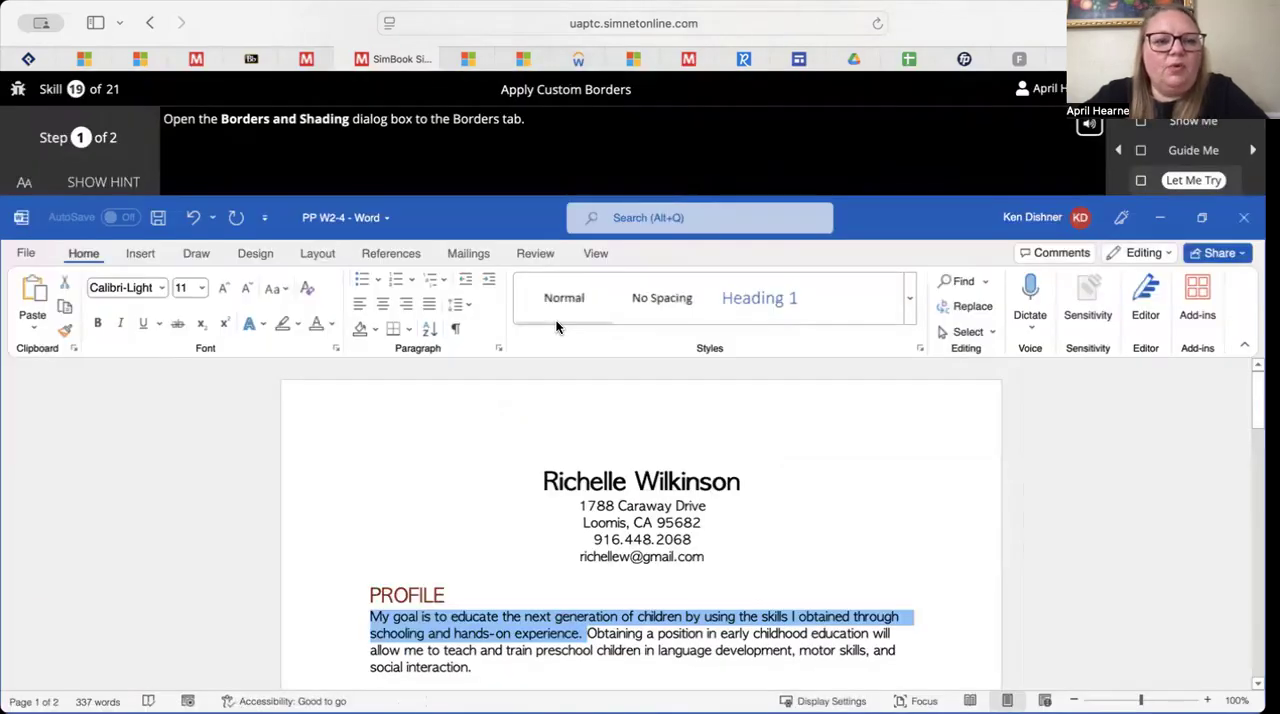
left_click(410, 332)
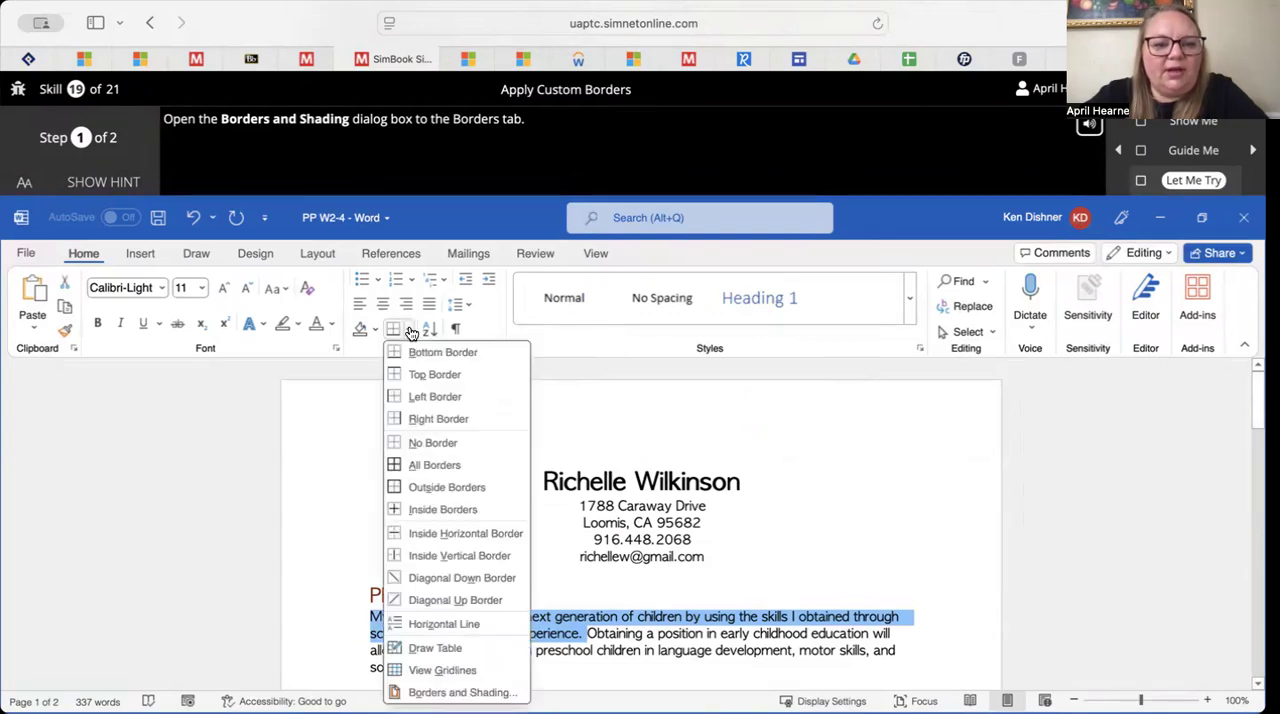
left_click(412, 694)
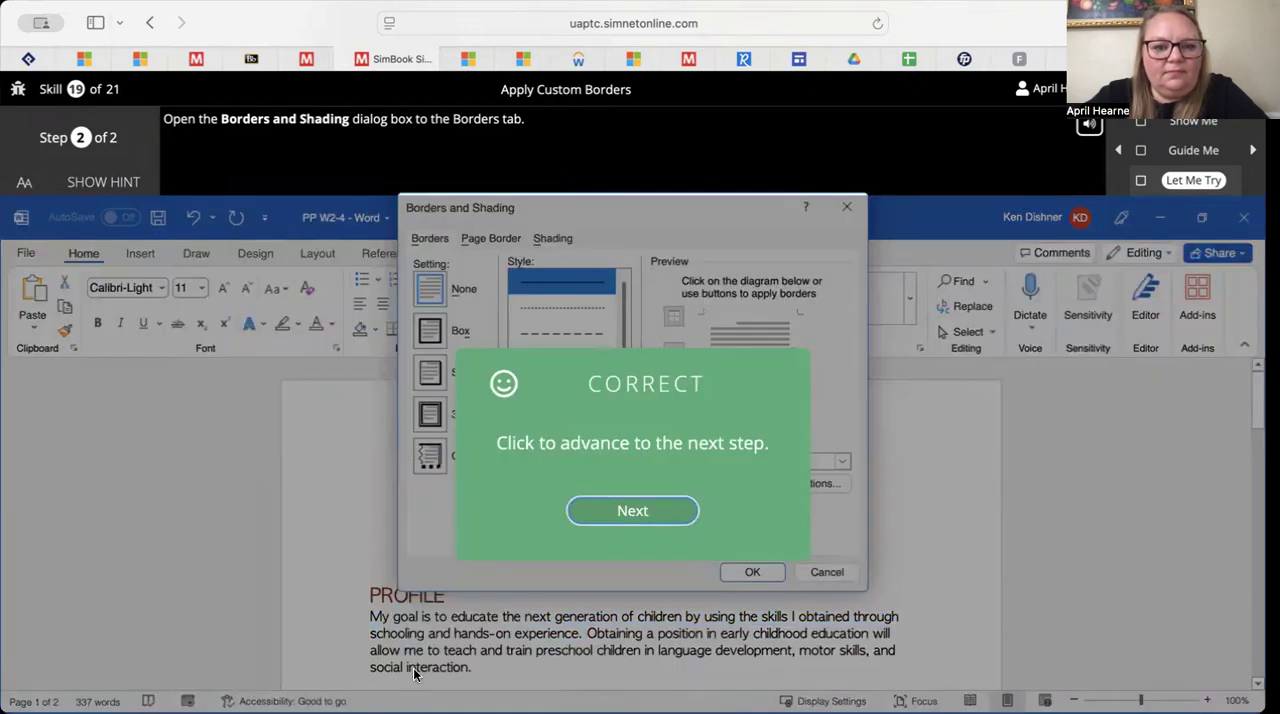
left_click(642, 513)
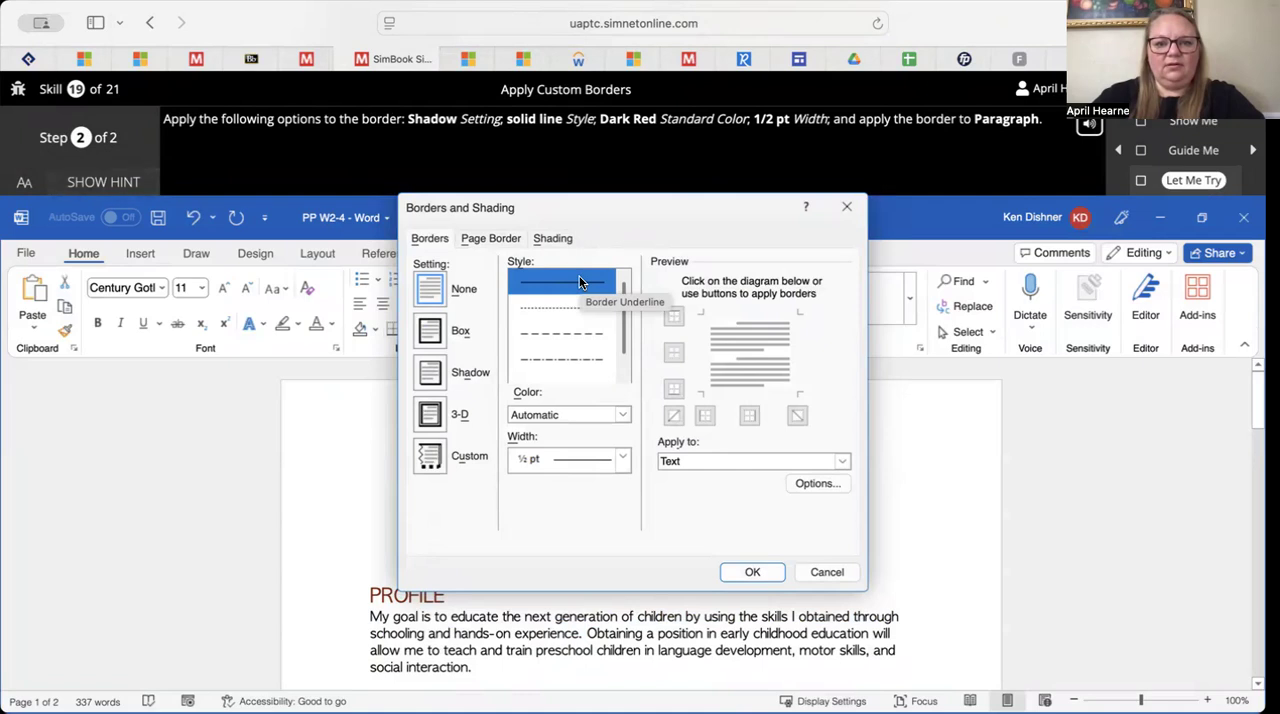
Apply a Shadow border in Dark Red to the whole Profile paragraph, and close the completed exercise
left_click(437, 370)
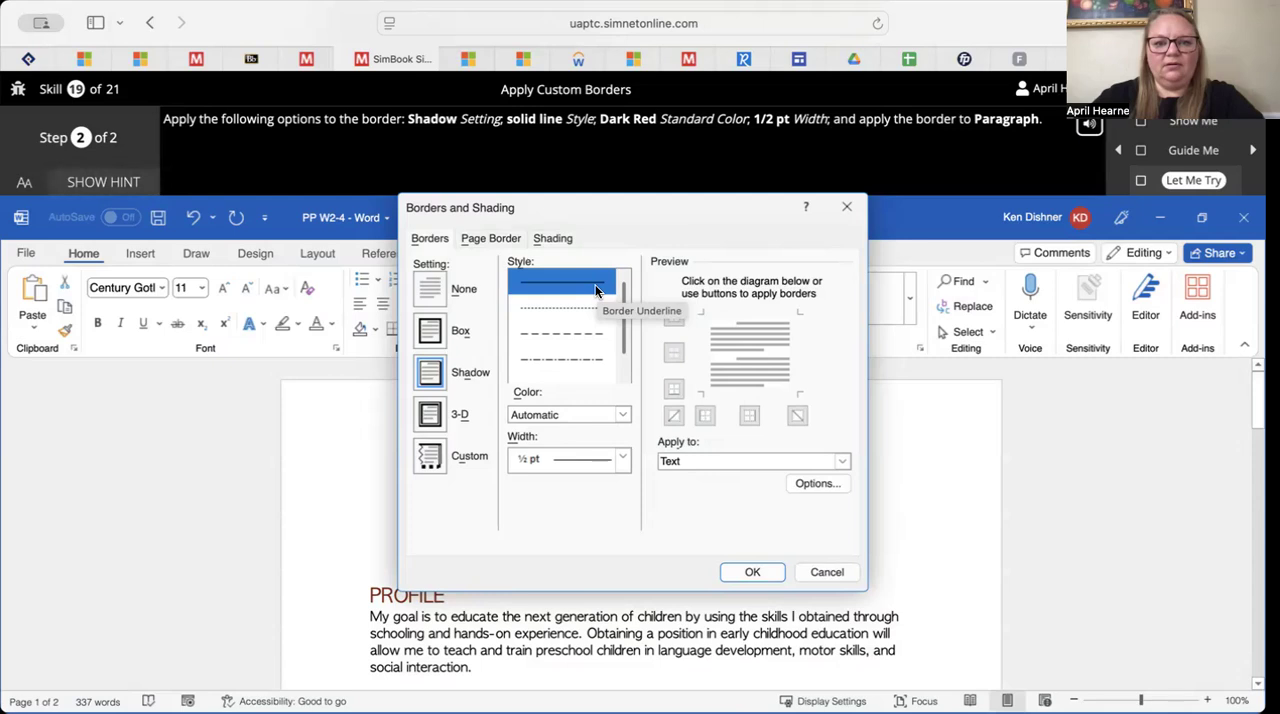
left_click(622, 416)
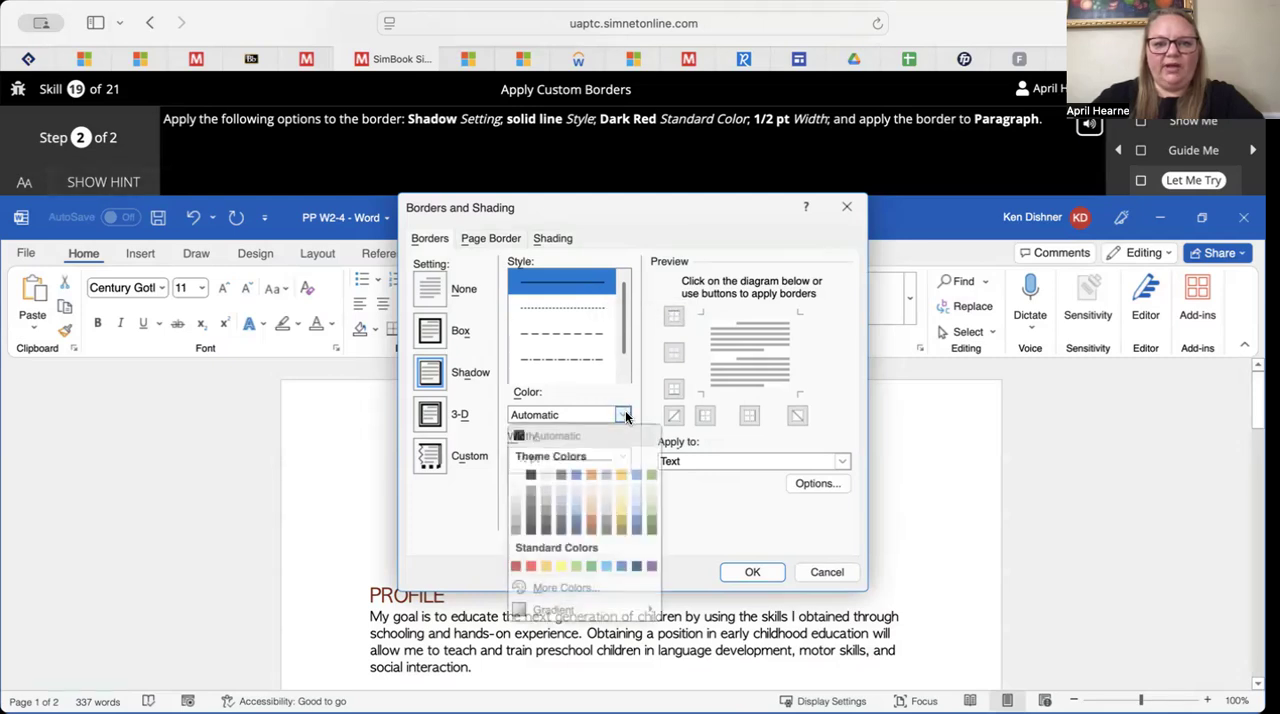
left_click(516, 567)
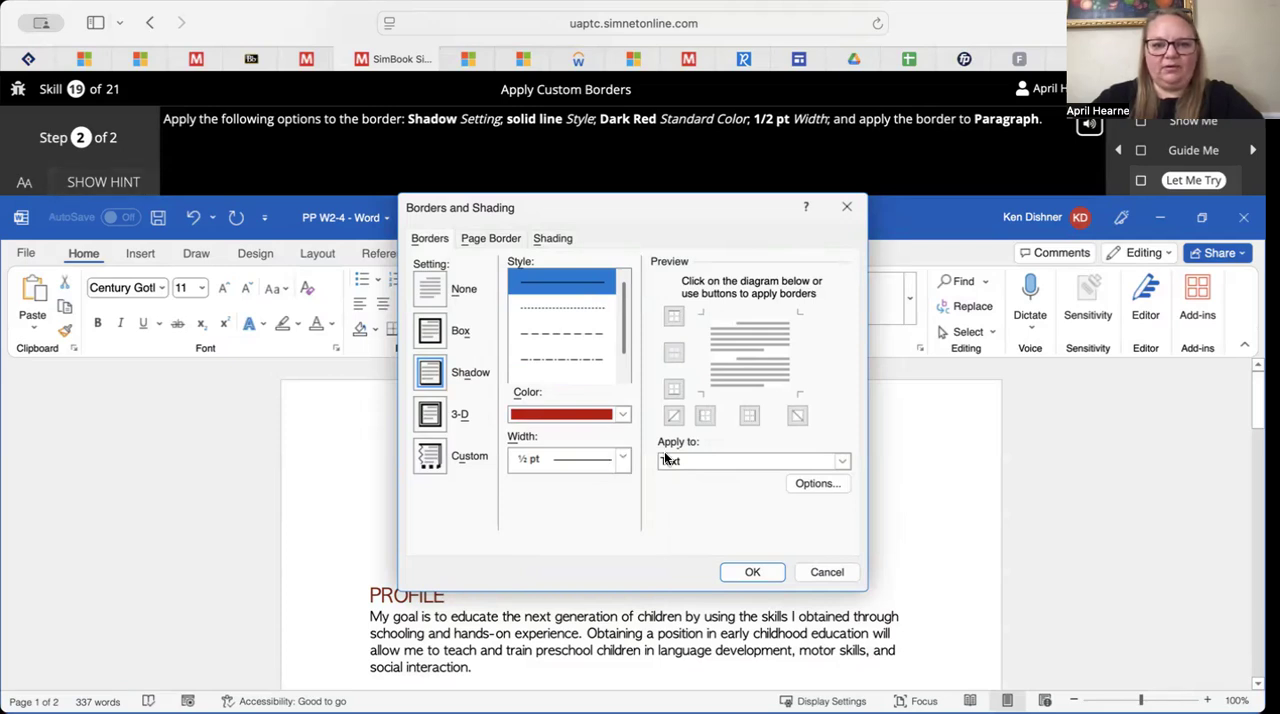
left_click(715, 461)
left_click(711, 478)
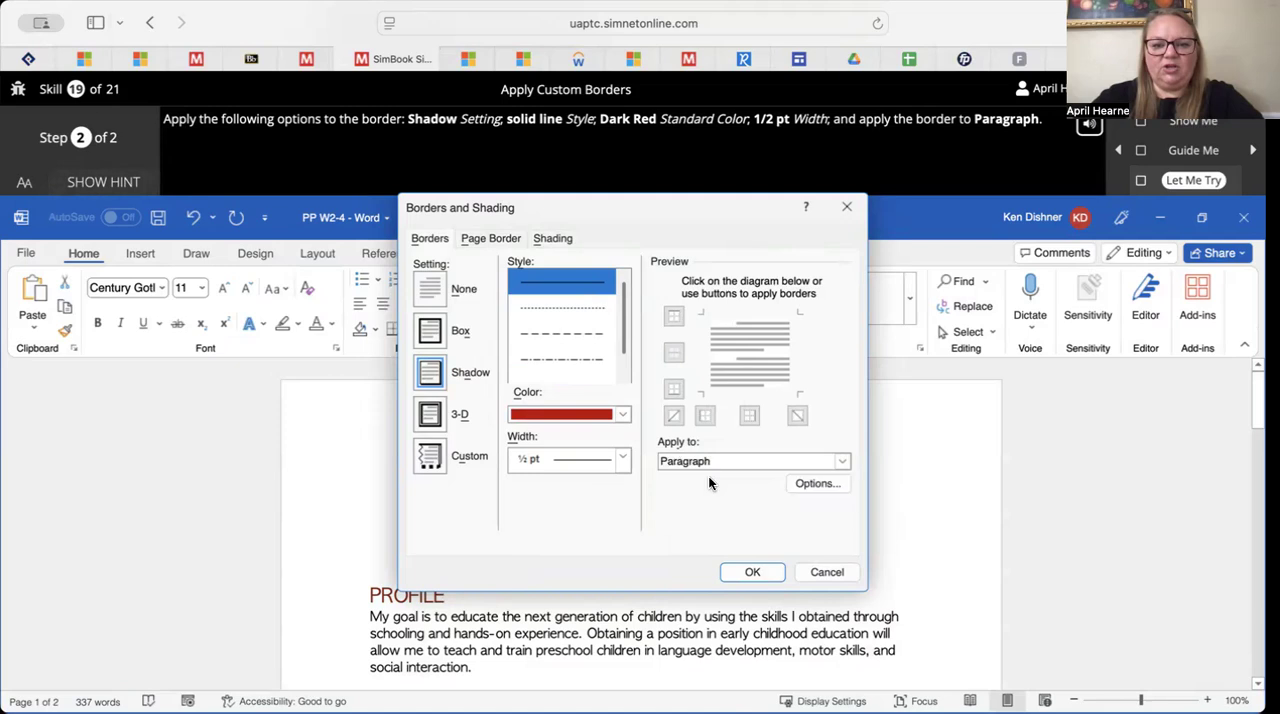
left_click(756, 572)
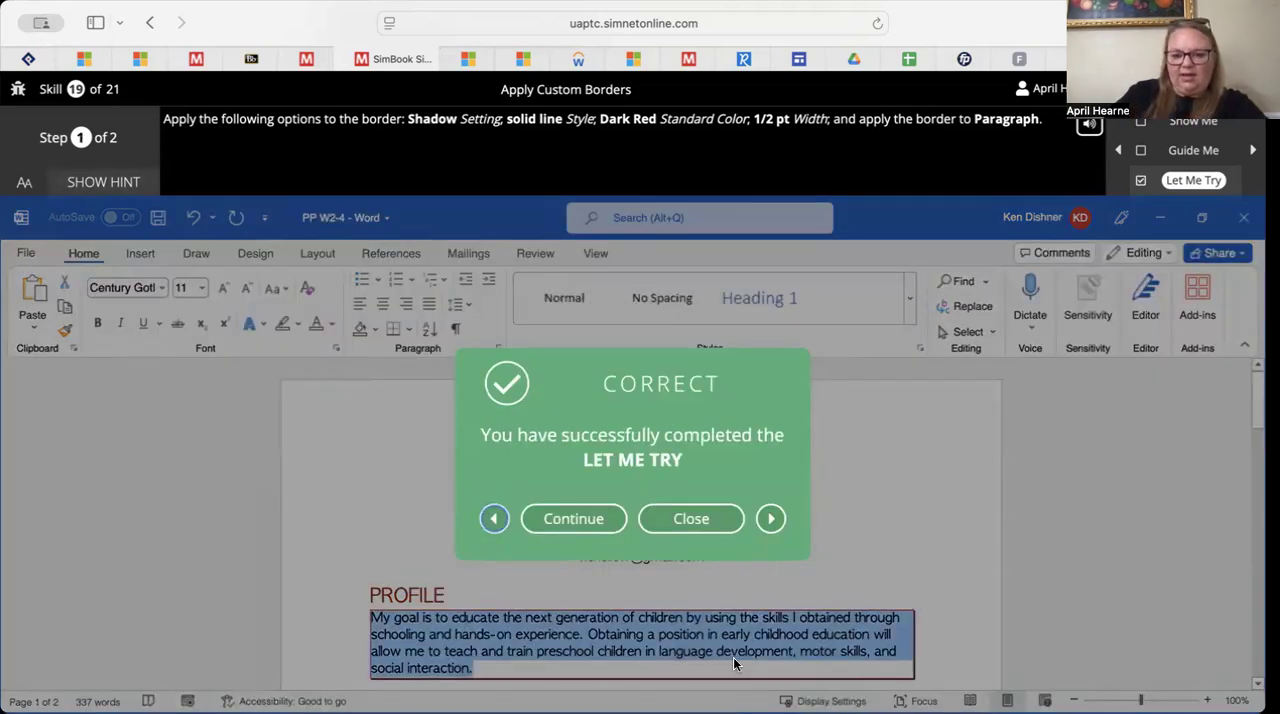
left_click(700, 519)
Read the Apply Shading section and launch the Let Me Try exercise on shading from the Borders and Shading dialog
scroll(793, 474, "down", 5)
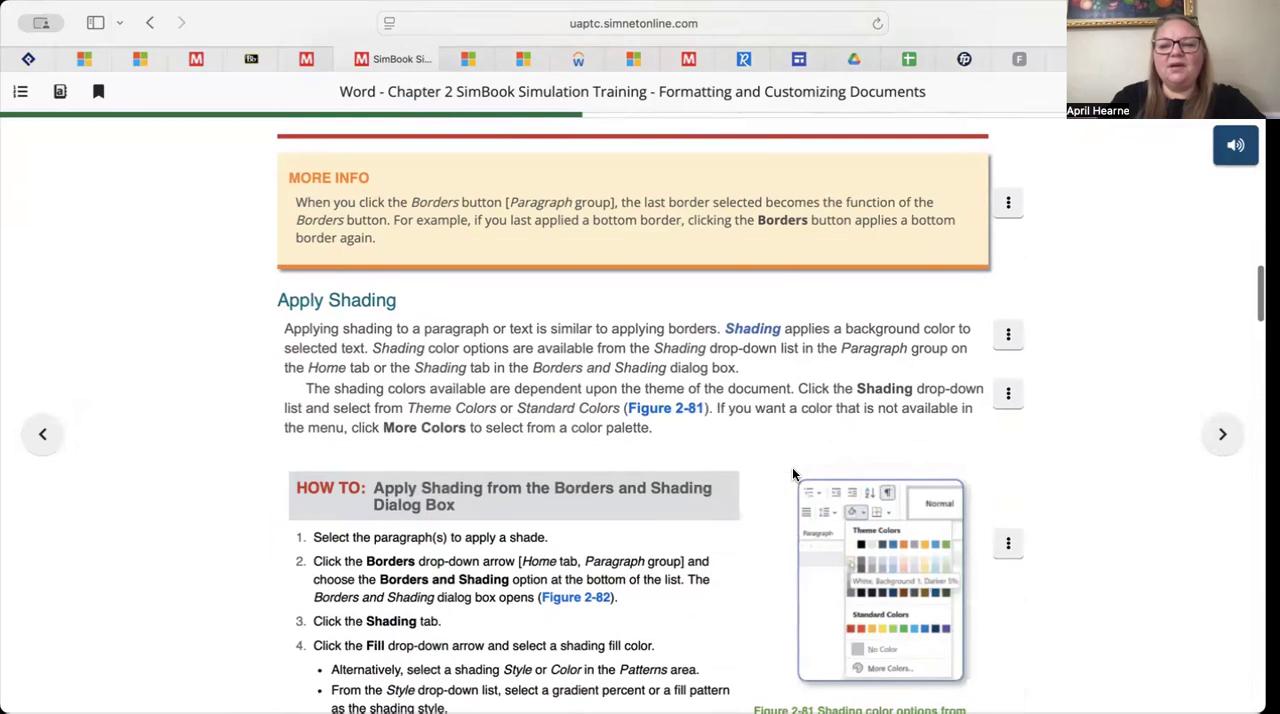
scroll(793, 474, "down", 2)
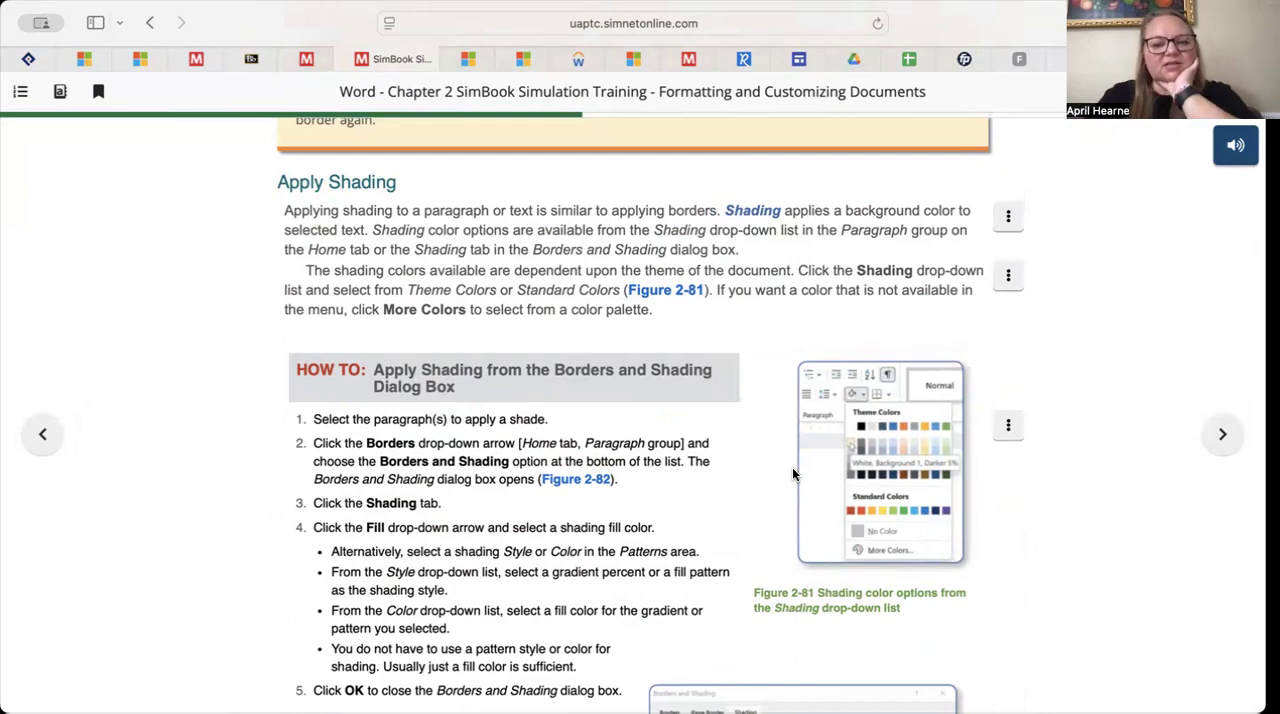
scroll(793, 474, "down", 4)
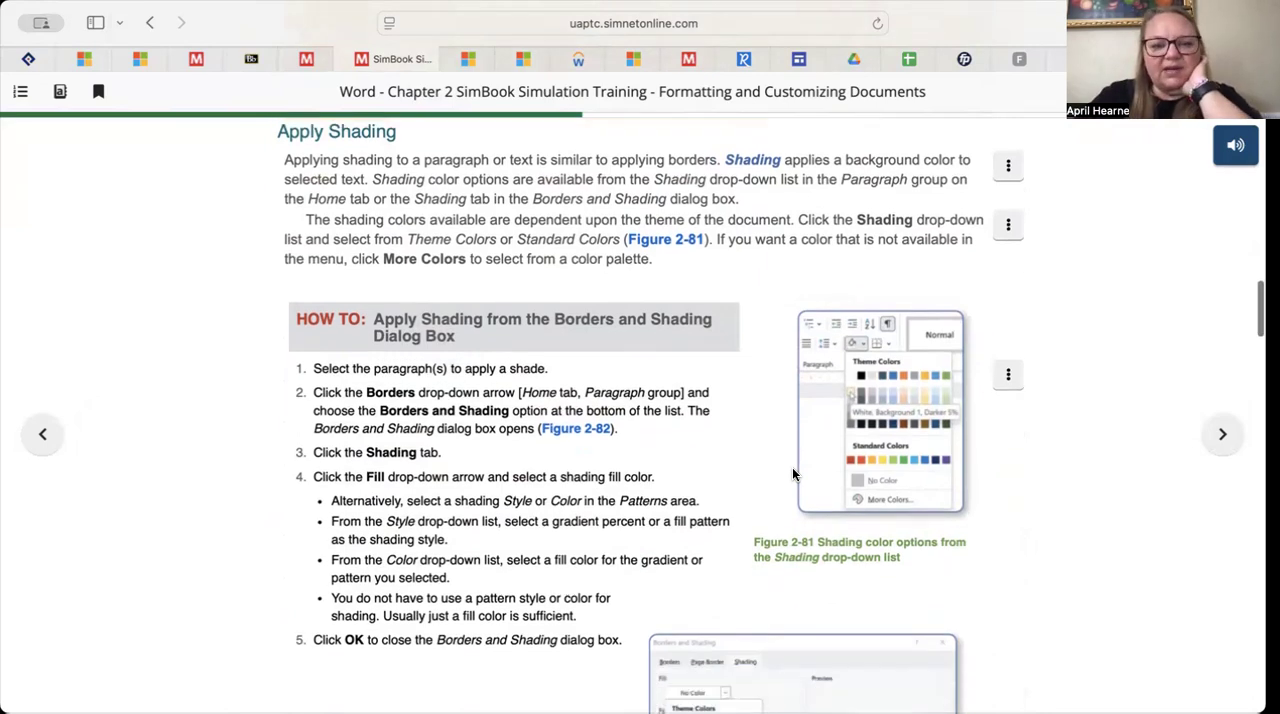
scroll(793, 474, "up", 2)
scroll(793, 474, "down", 8)
scroll(793, 474, "up", 7)
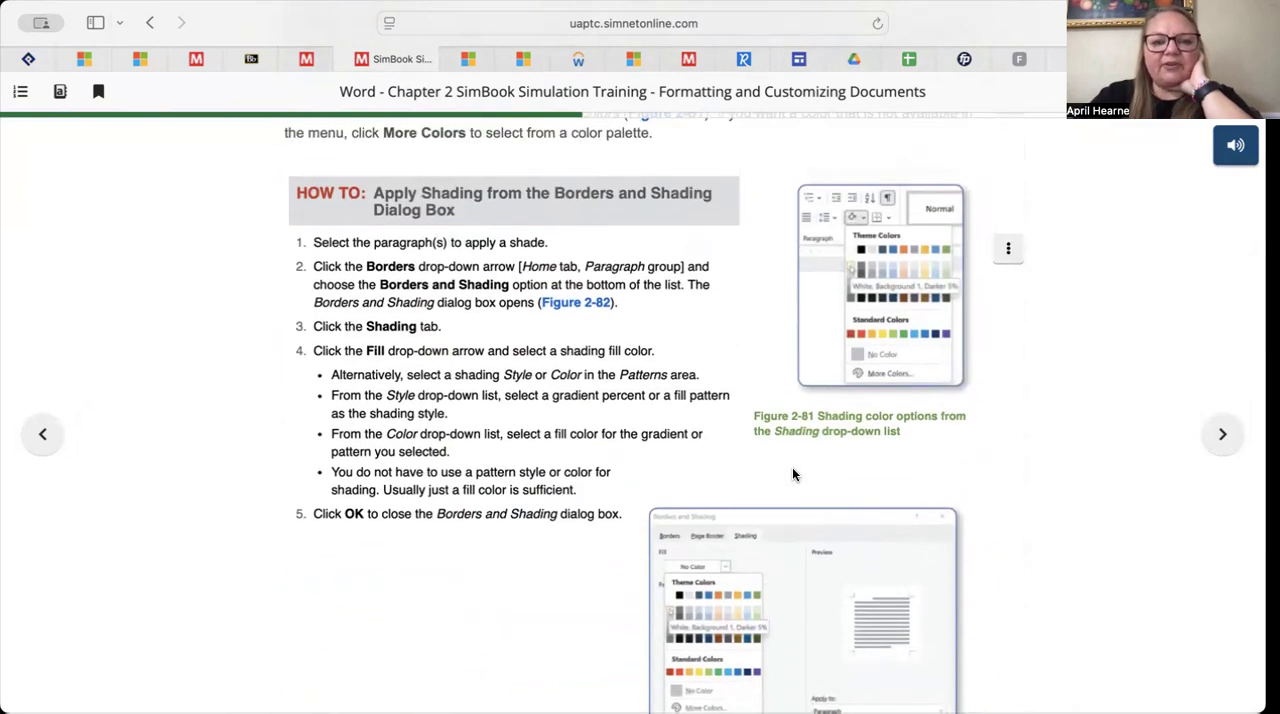
scroll(792, 474, "down", 5)
left_click(867, 588)
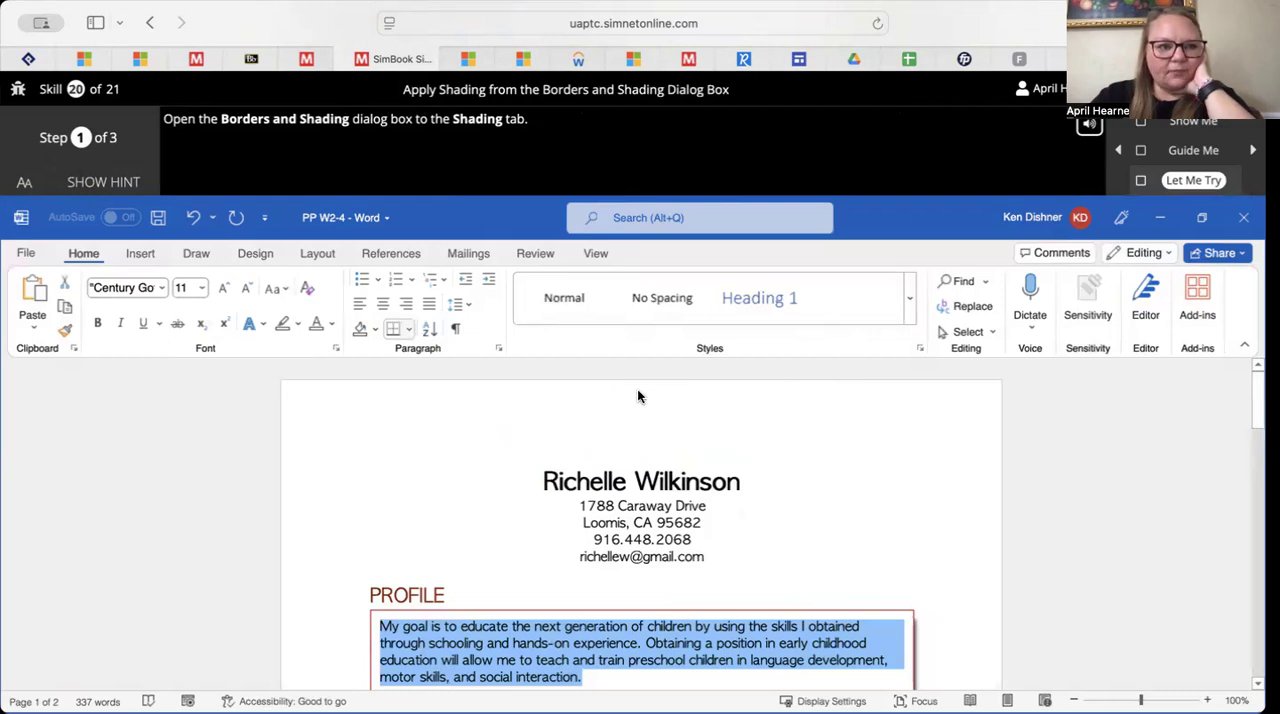
Open the Borders and Shading dialog to its shading options and advance to the exercise's second step
left_click(408, 330)
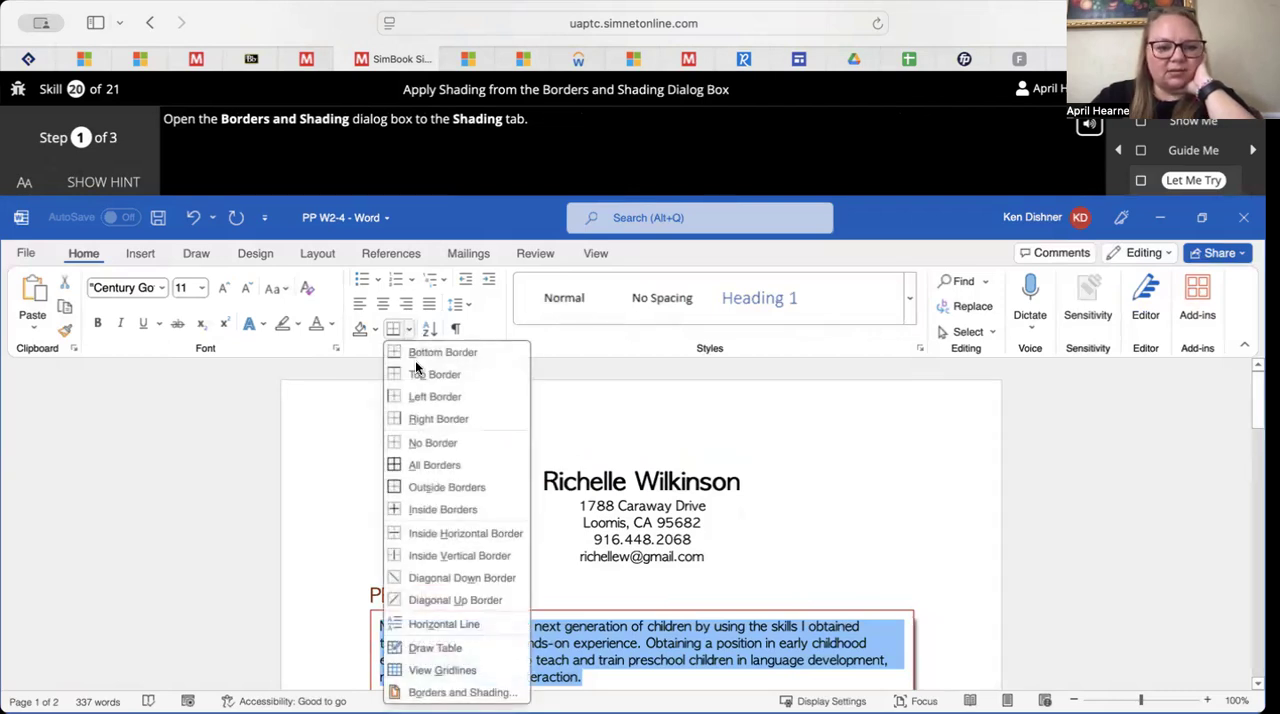
left_click(410, 692)
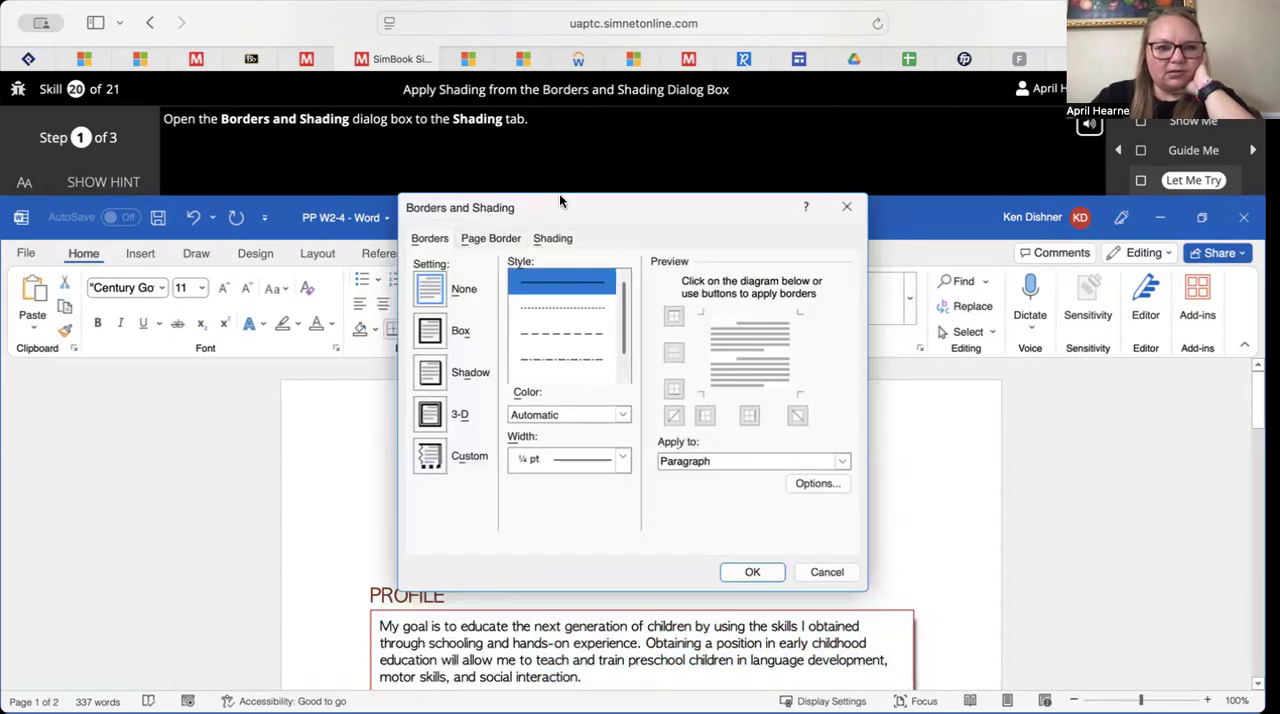
left_click(556, 241)
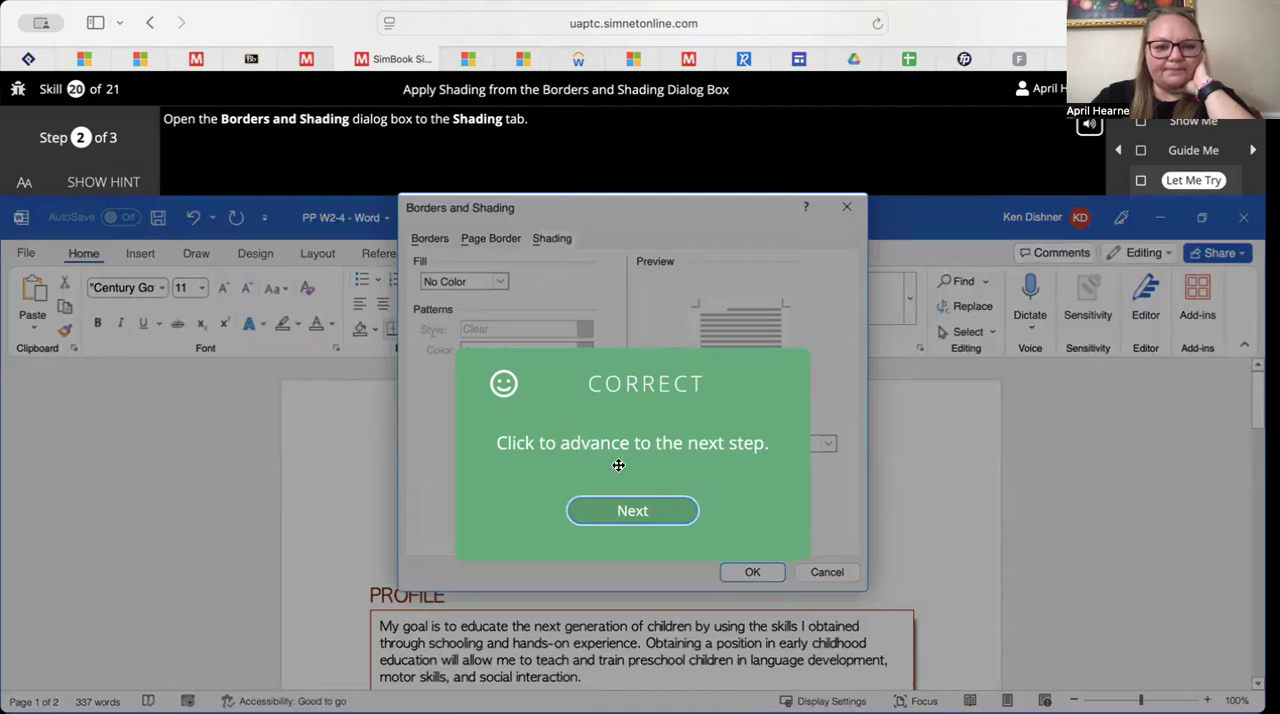
left_click(641, 522)
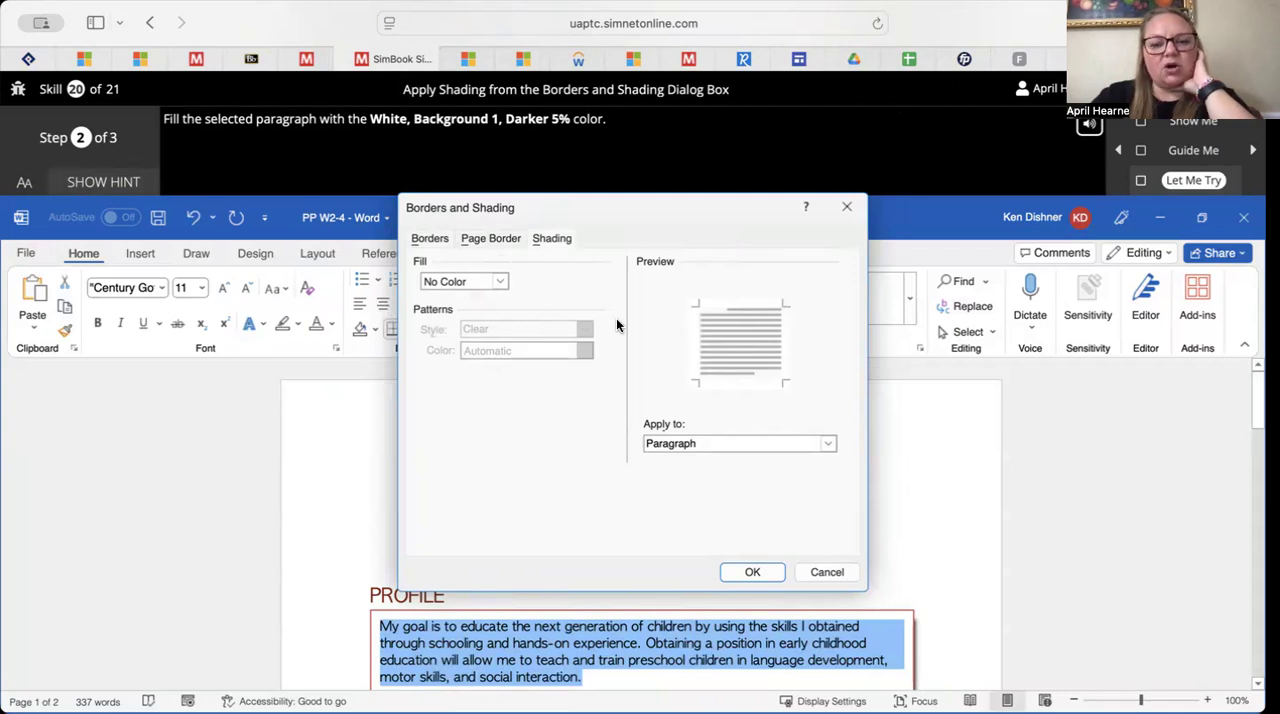
Fill the selected Profile paragraph with White, Background 1, Darker 5%, and close the completed exercise
left_click(501, 282)
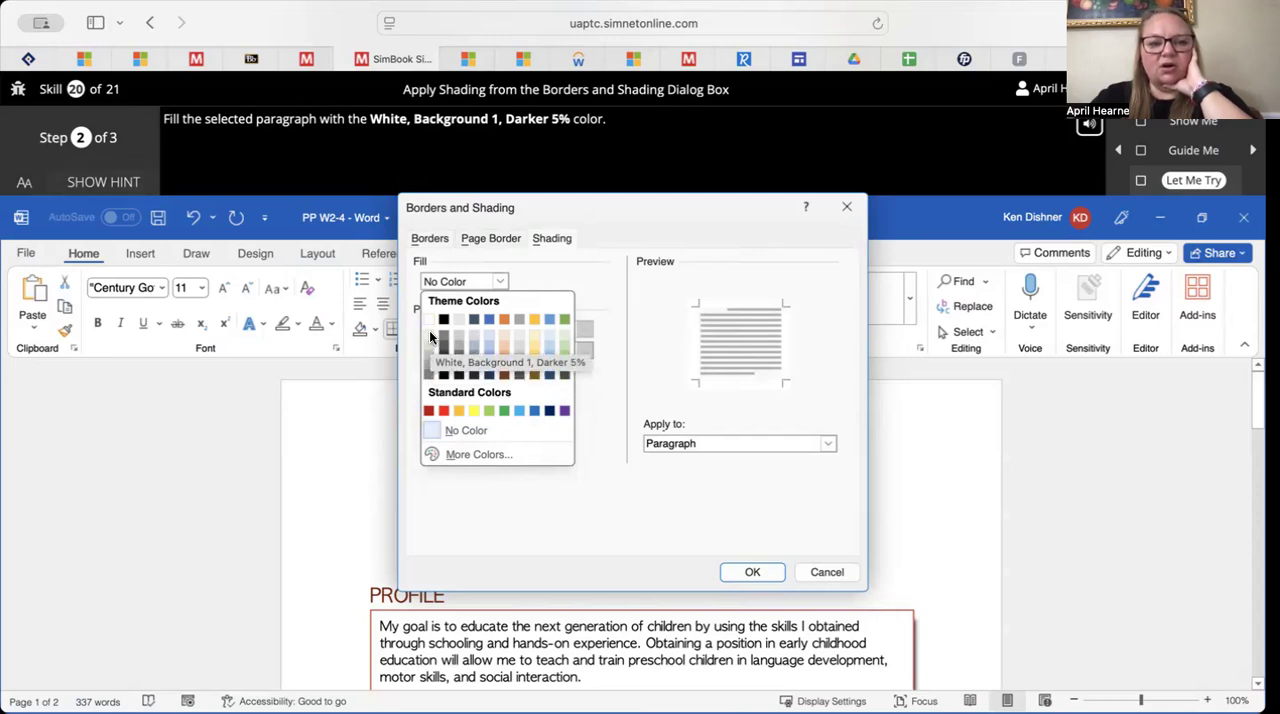
left_click(431, 337)
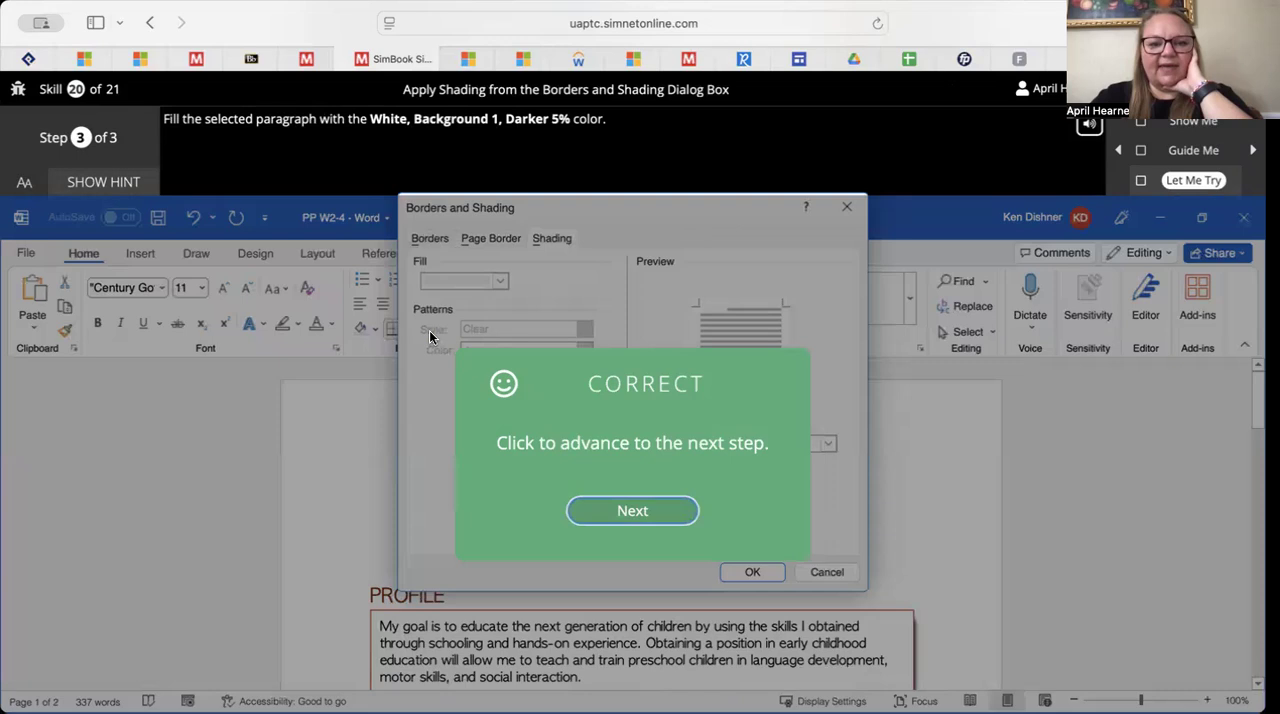
left_click(632, 512)
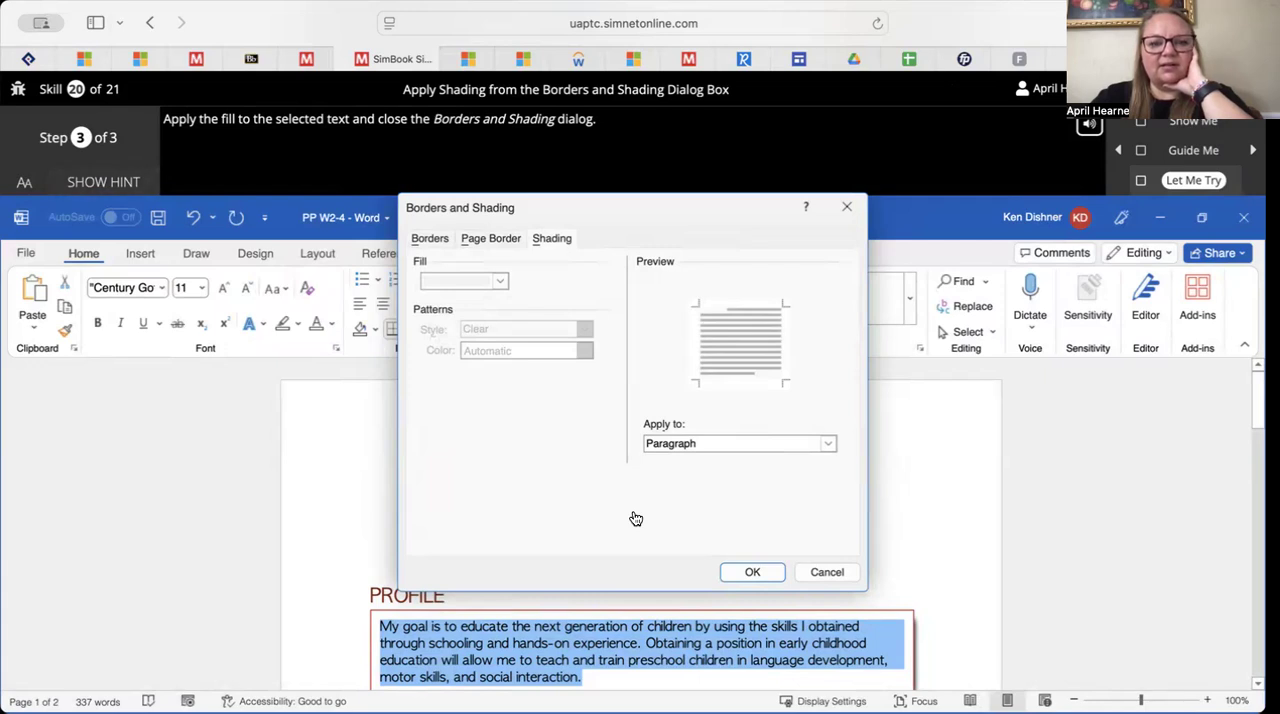
left_click(705, 444)
left_click(705, 444)
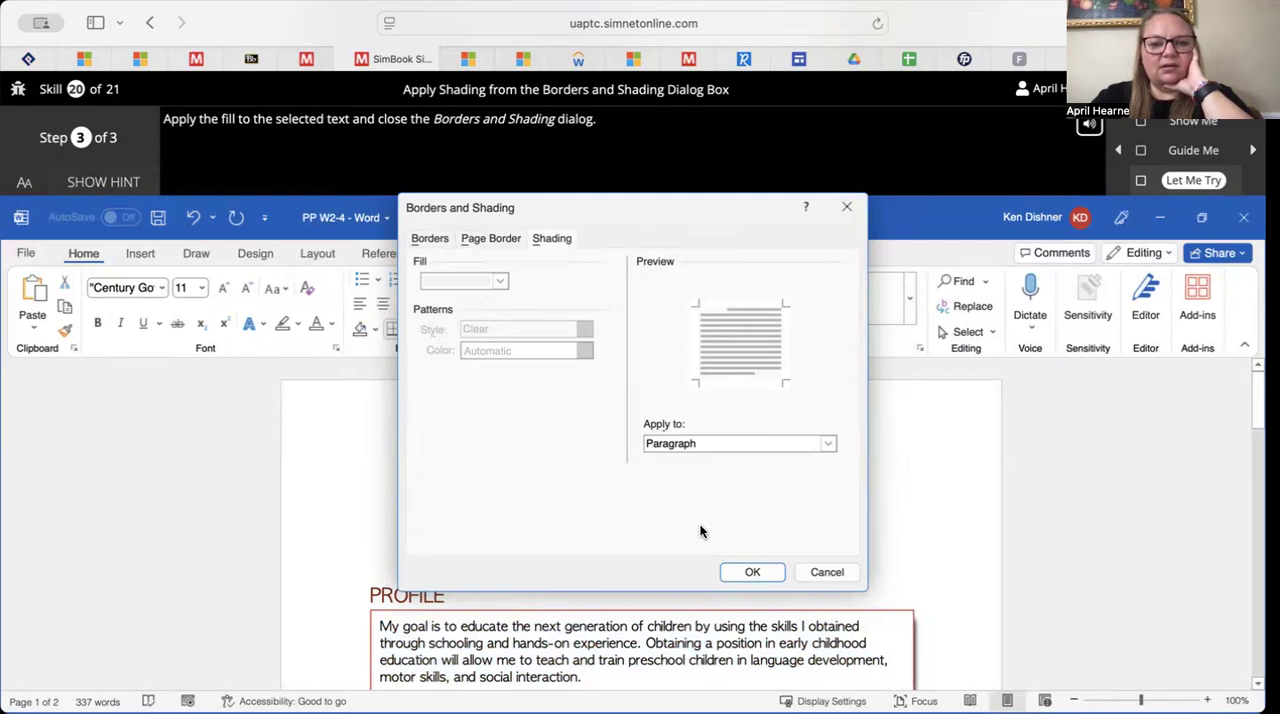
left_click(751, 573)
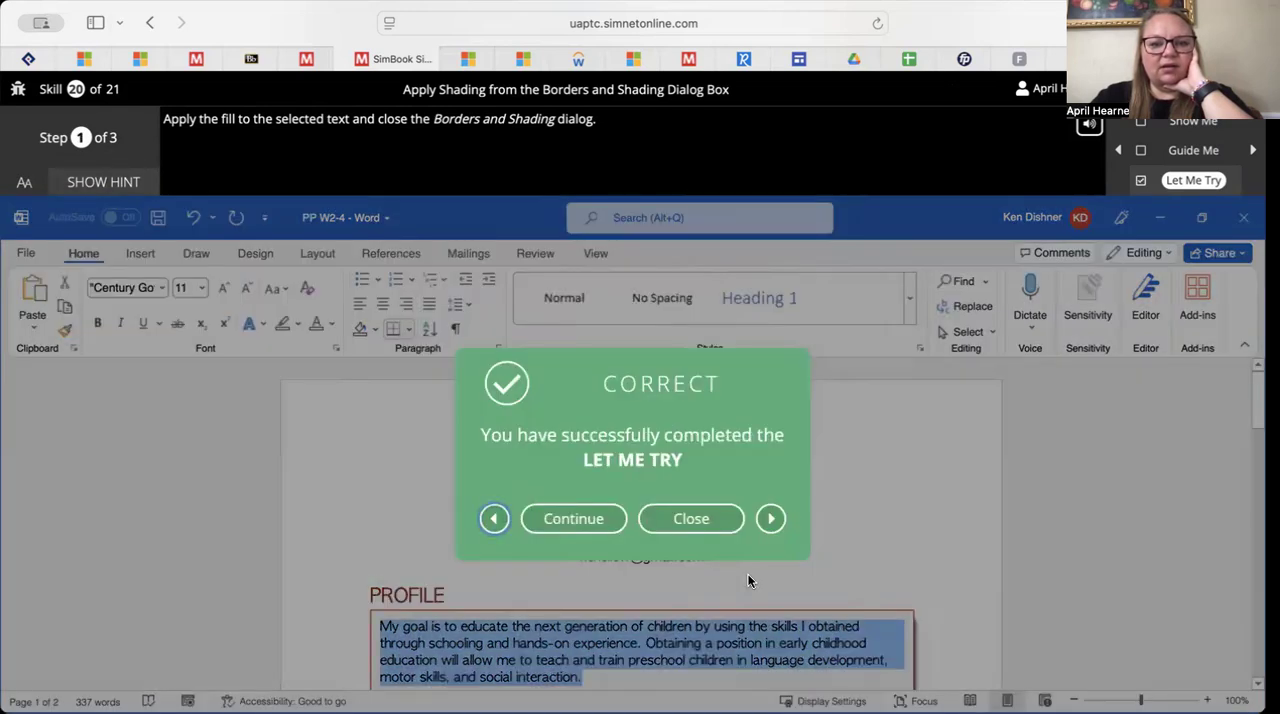
left_click(696, 518)
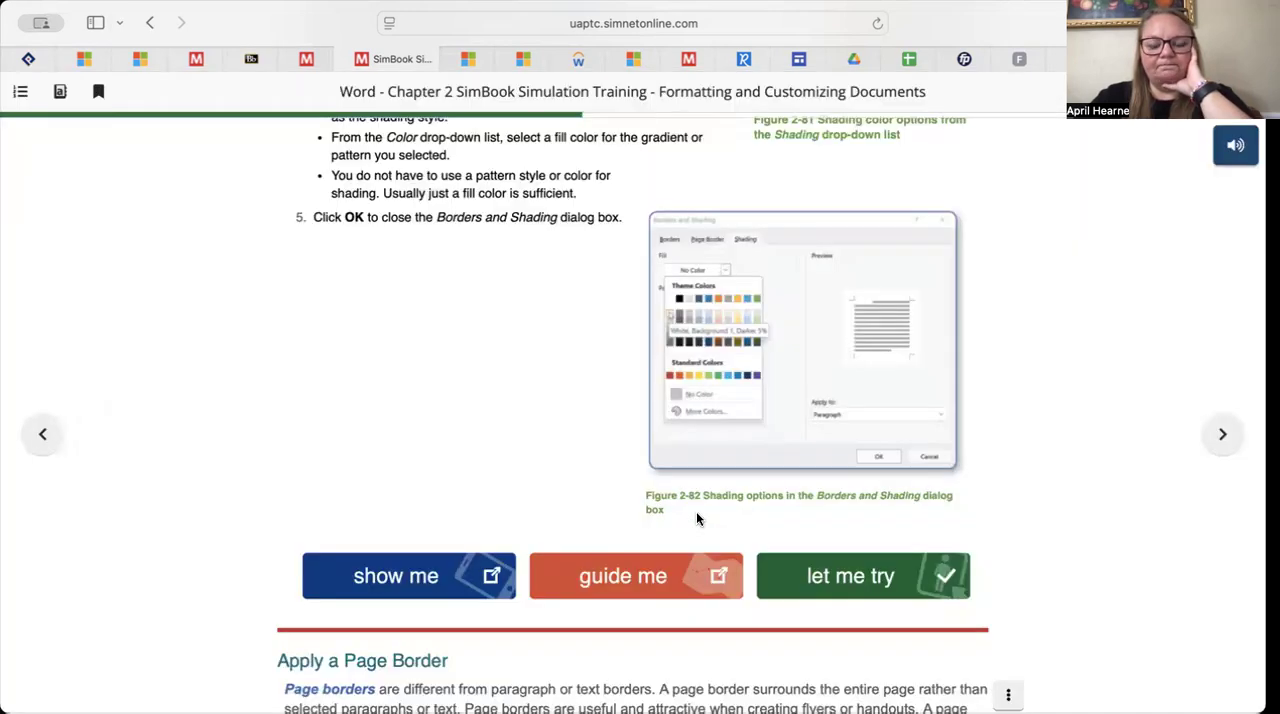
Skim the page border and horizontal line sections, and launch the Create a Hyperlink section's Let Me Try exercise
scroll(710, 637, "down", 10)
scroll(712, 637, "down", 10)
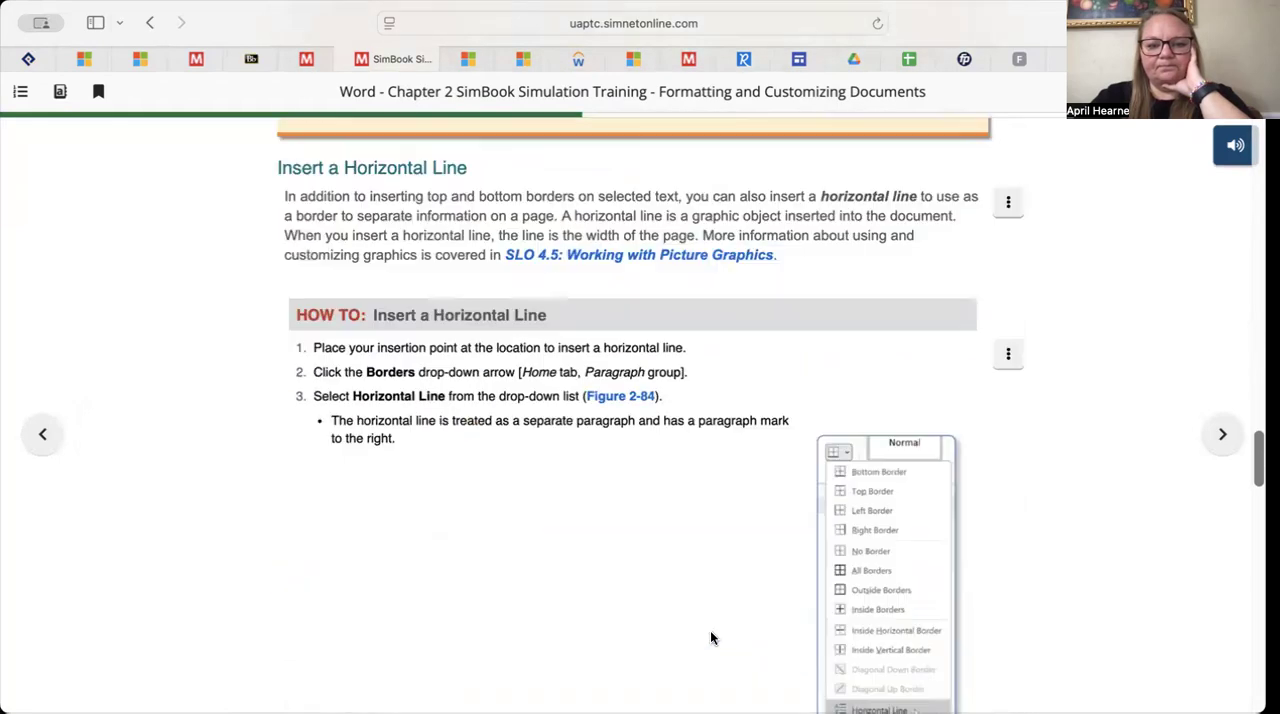
scroll(712, 637, "down", 10)
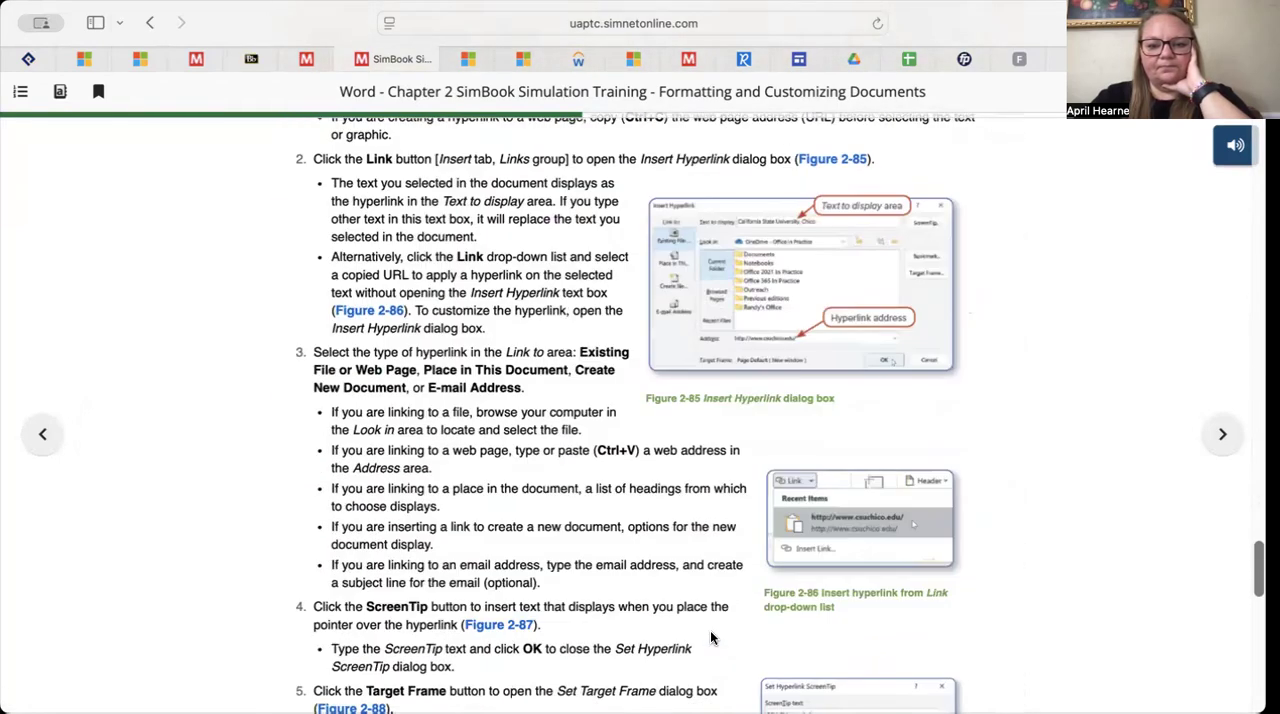
left_click(820, 510)
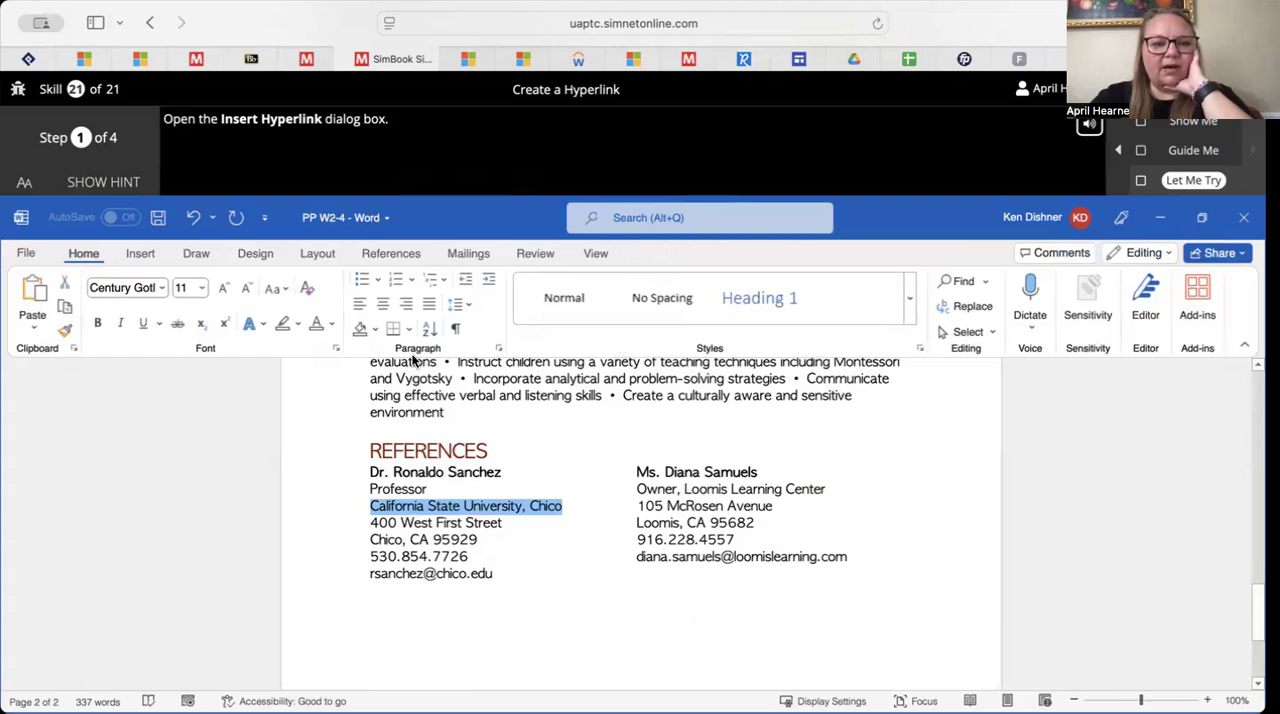
Show the exercise hint, open the Insert Hyperlink dialog for the selected California State University, Chico text, and advance to step two
left_click(135, 181)
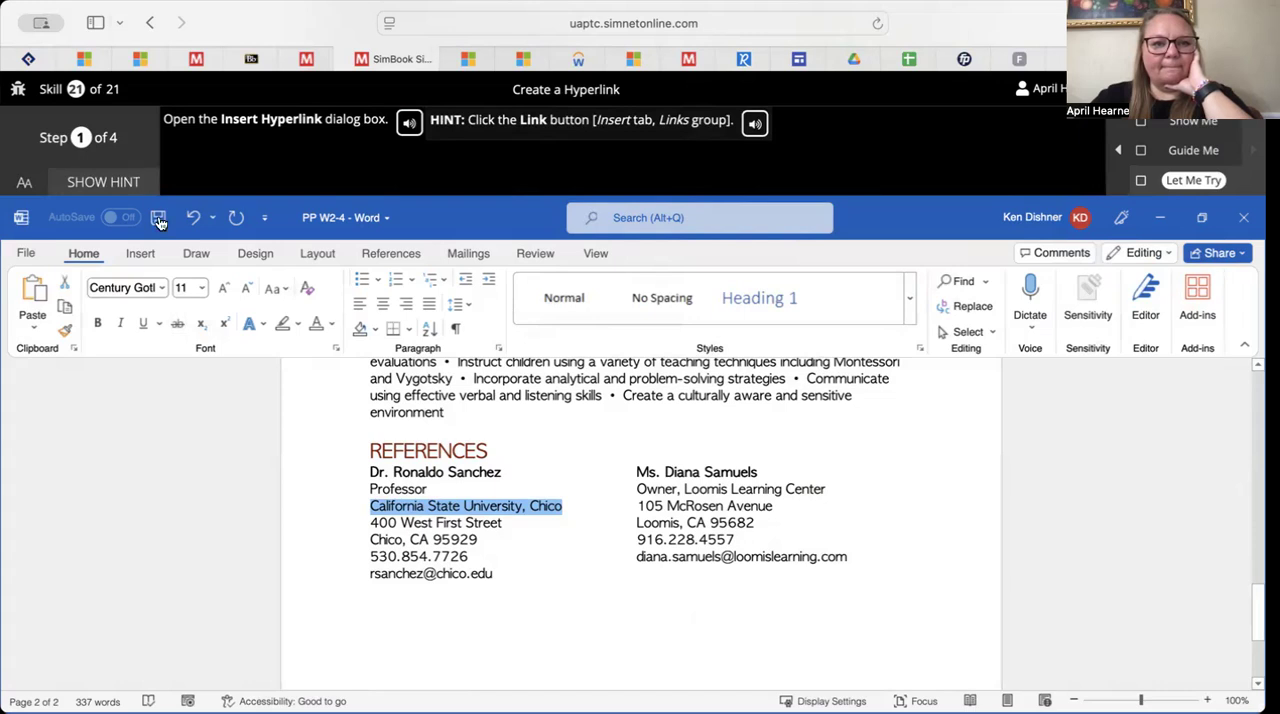
left_click(145, 254)
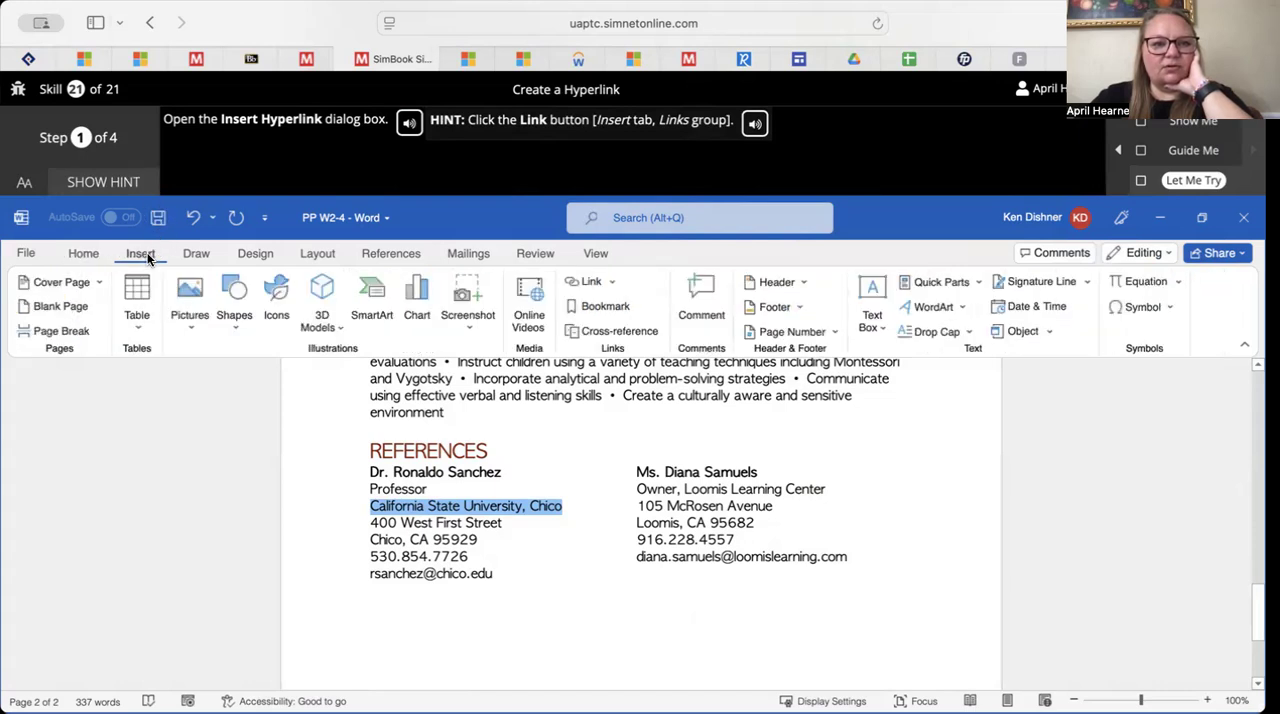
left_click(613, 288)
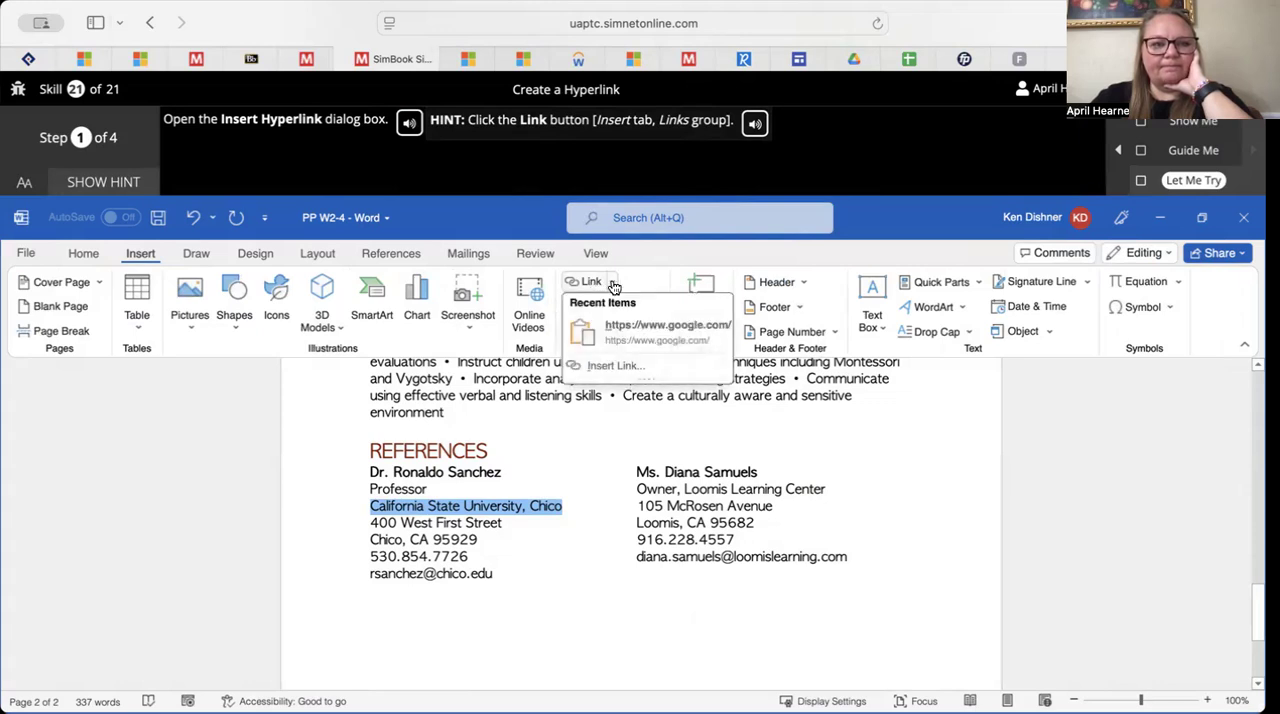
left_click(618, 367)
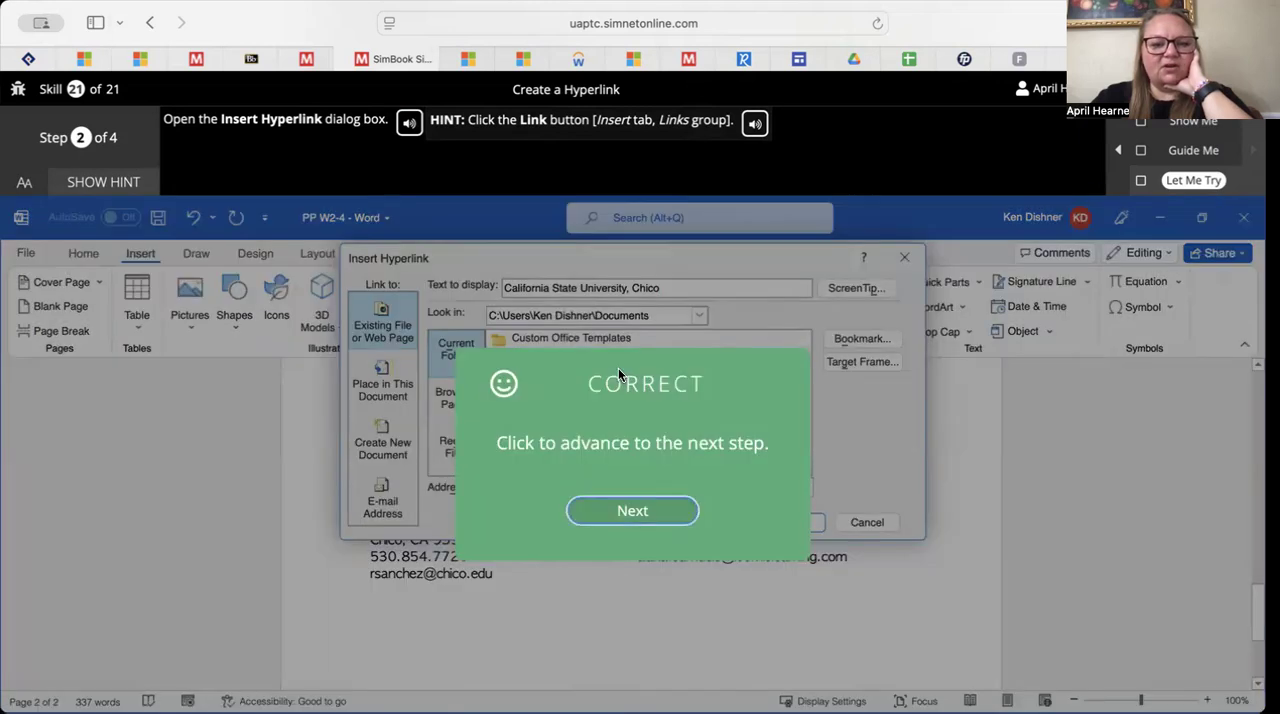
left_click(628, 514)
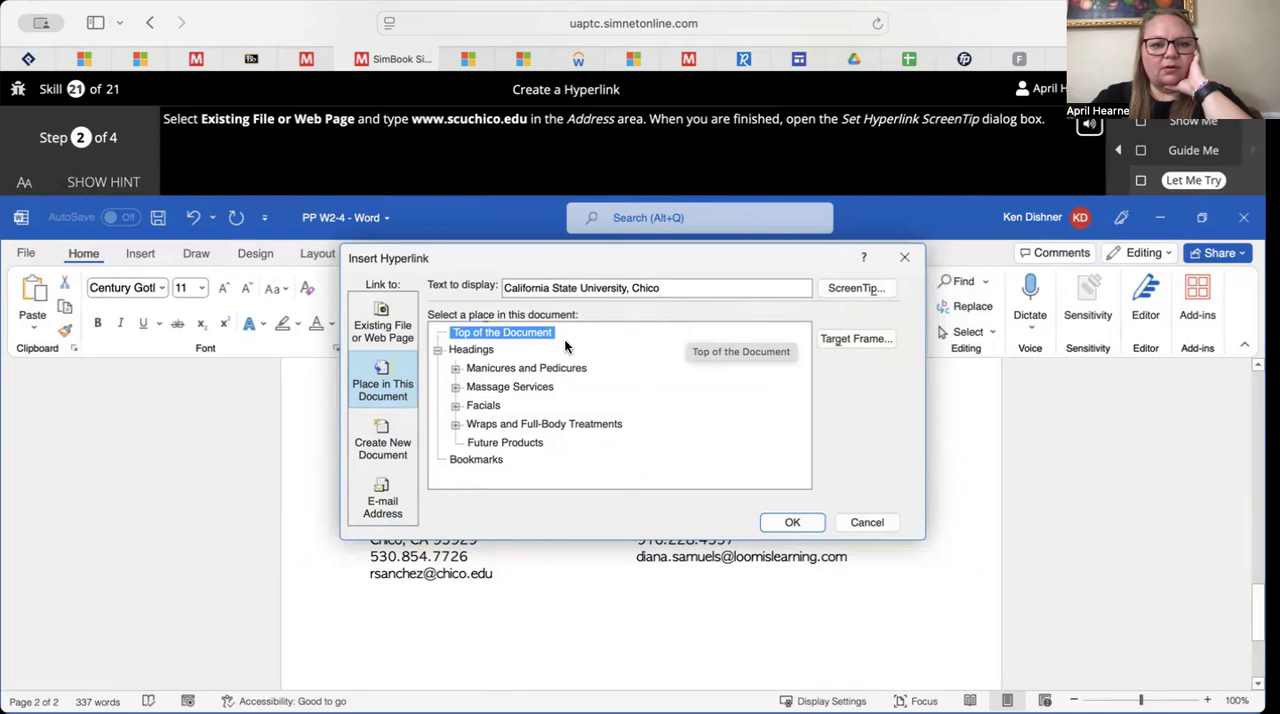
left_click(382, 325)
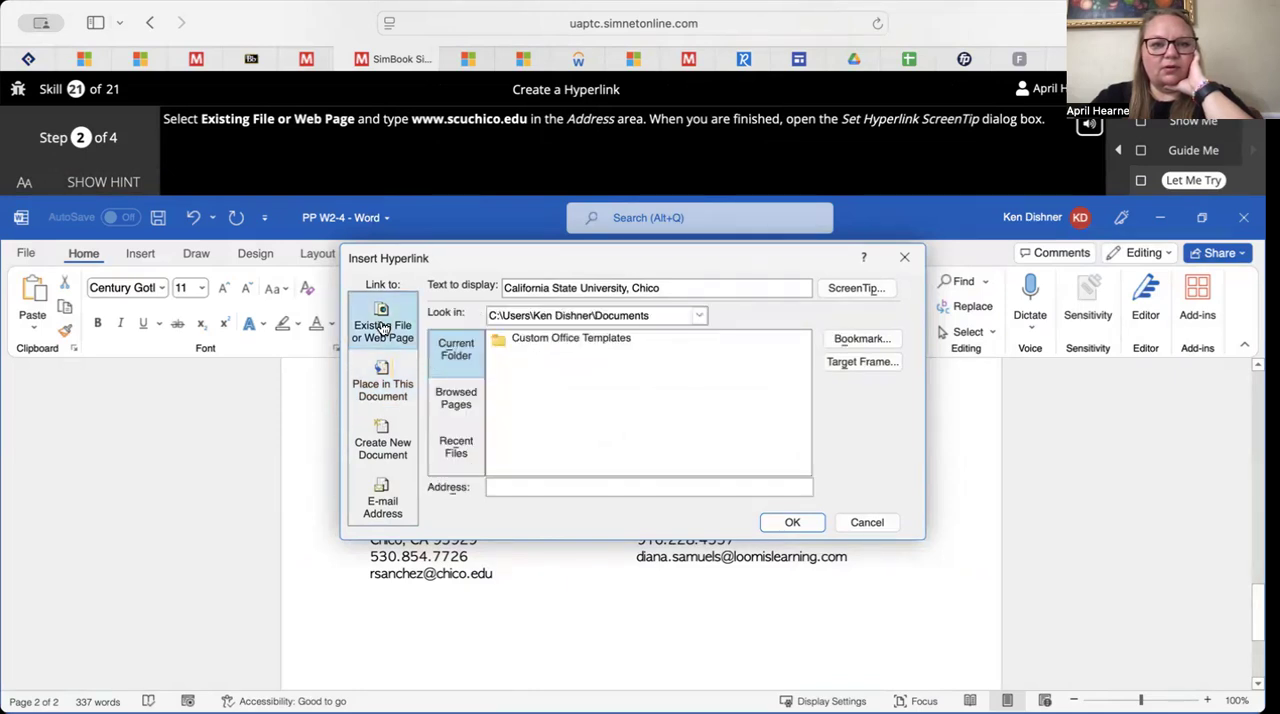
left_click(576, 483)
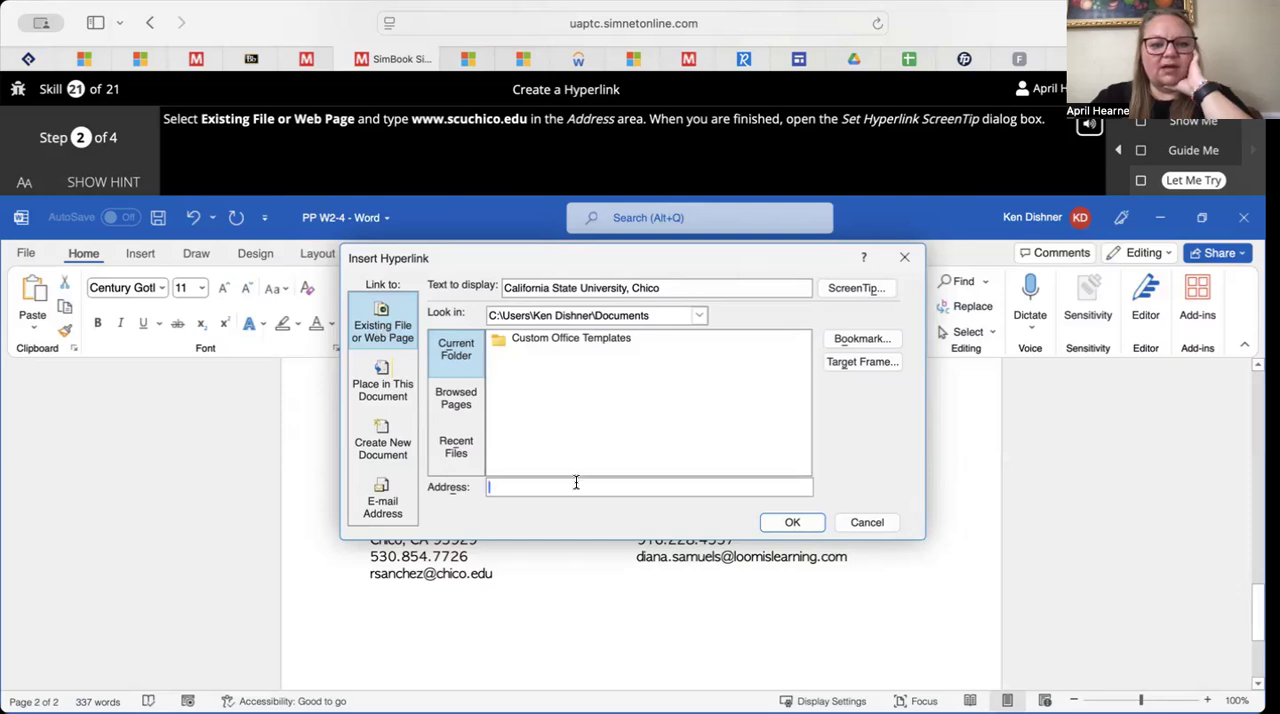
type("www.sc")
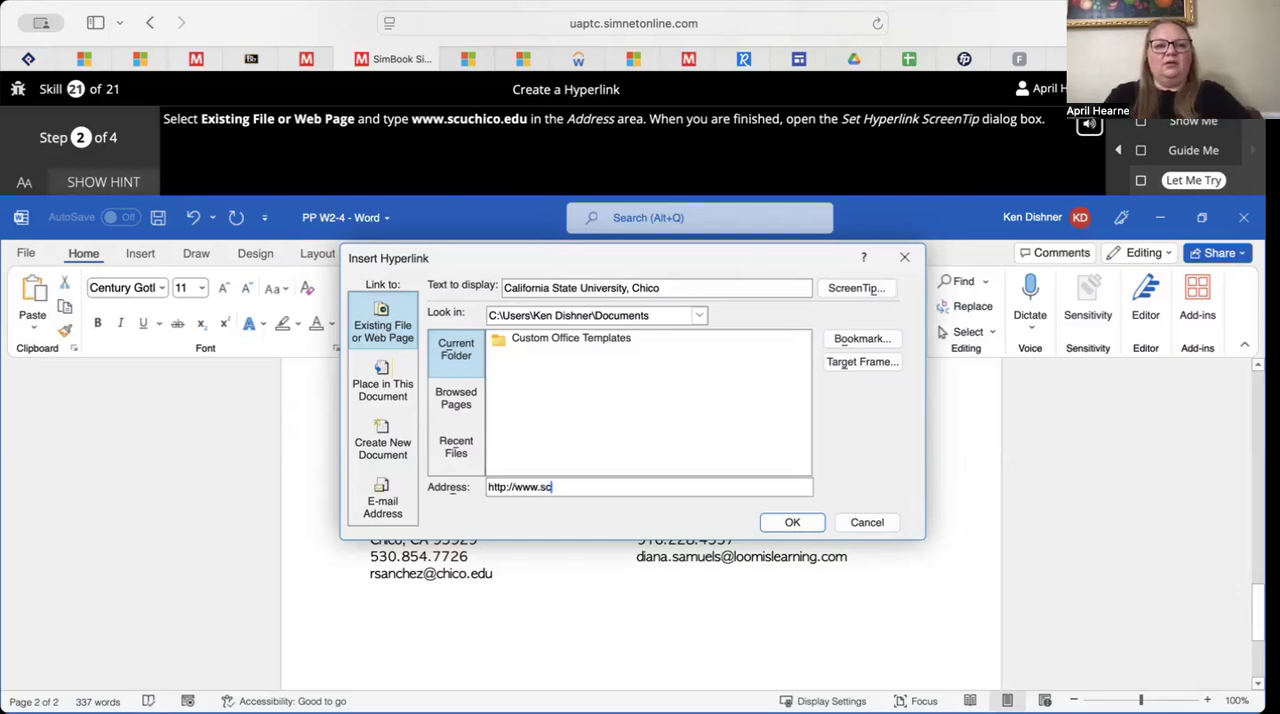
type("uchi")
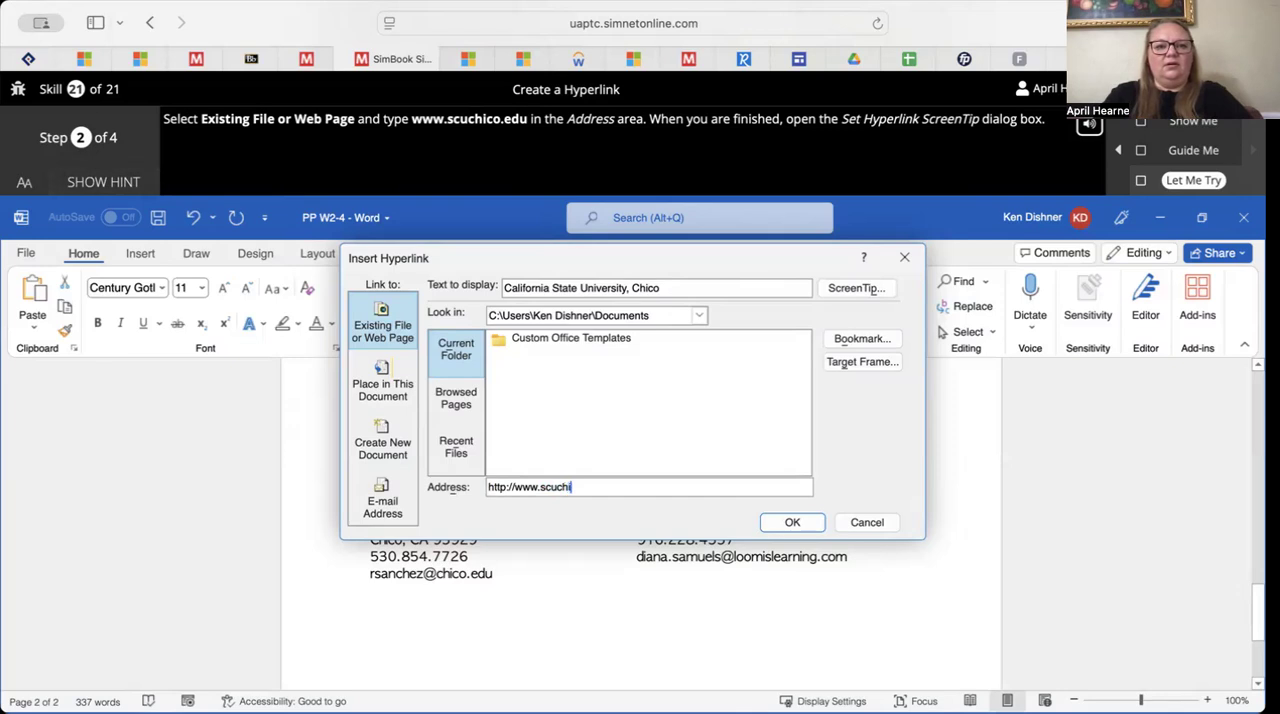
type("co.edu")
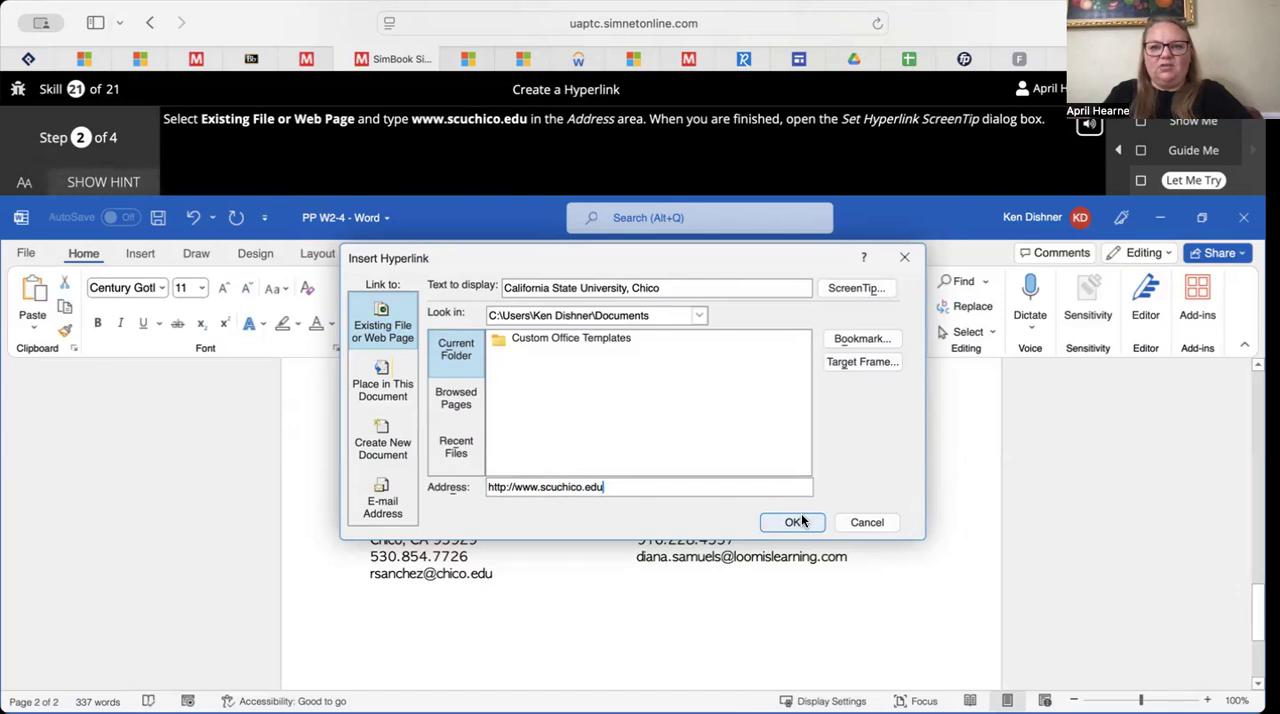
left_click(878, 290)
left_click(662, 512)
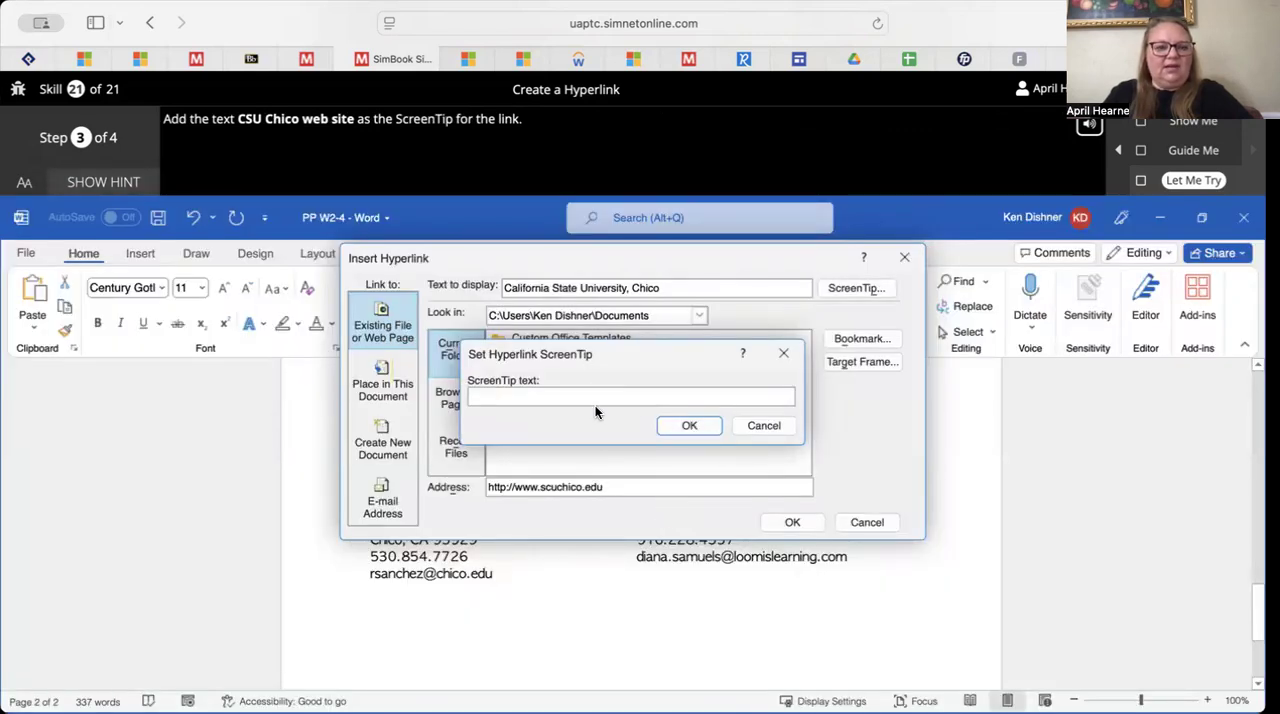
Set the hyperlink's ScreenTip text to "CSU Chico web site" and advance to the exercise's fourth step
type("CSU")
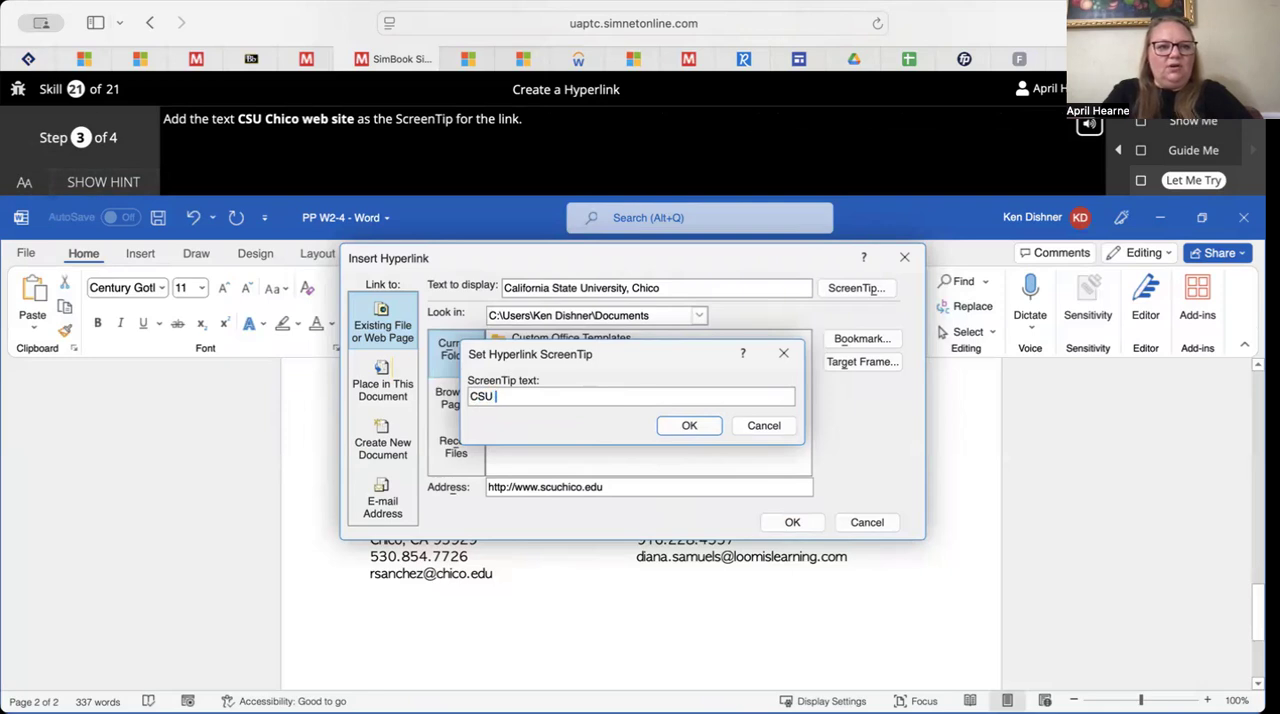
type(" Chico web site")
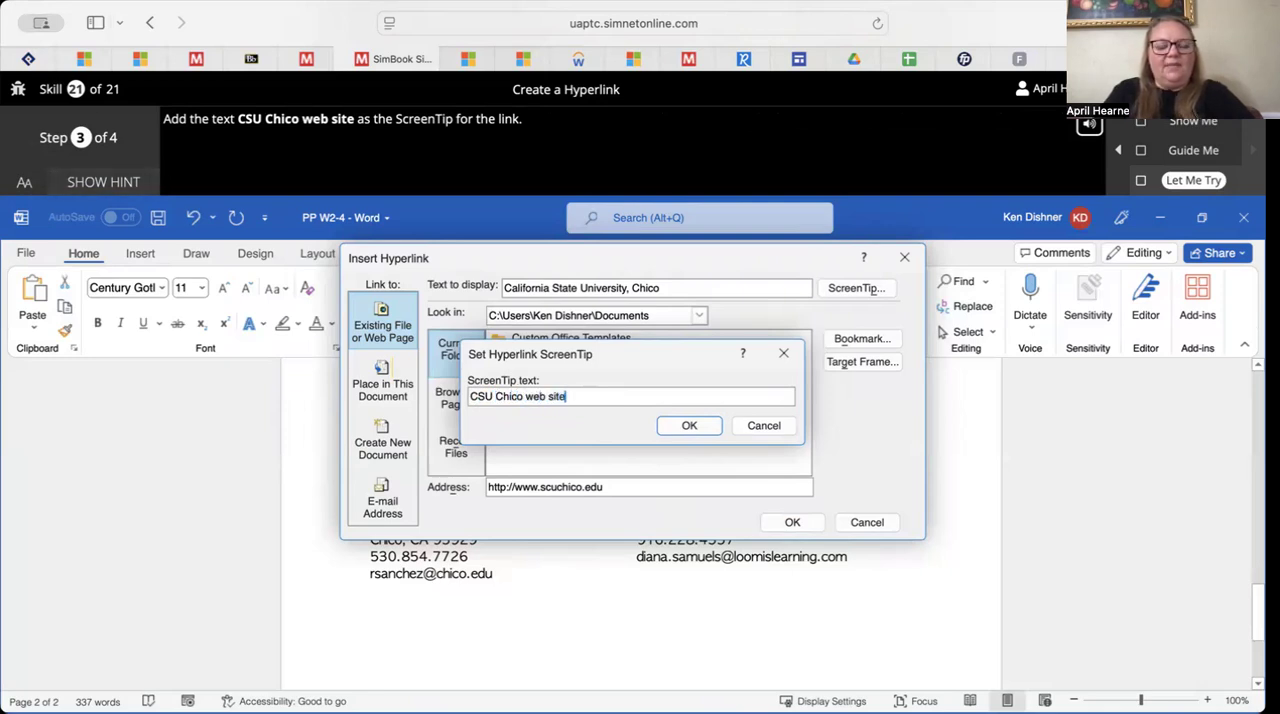
left_click(689, 426)
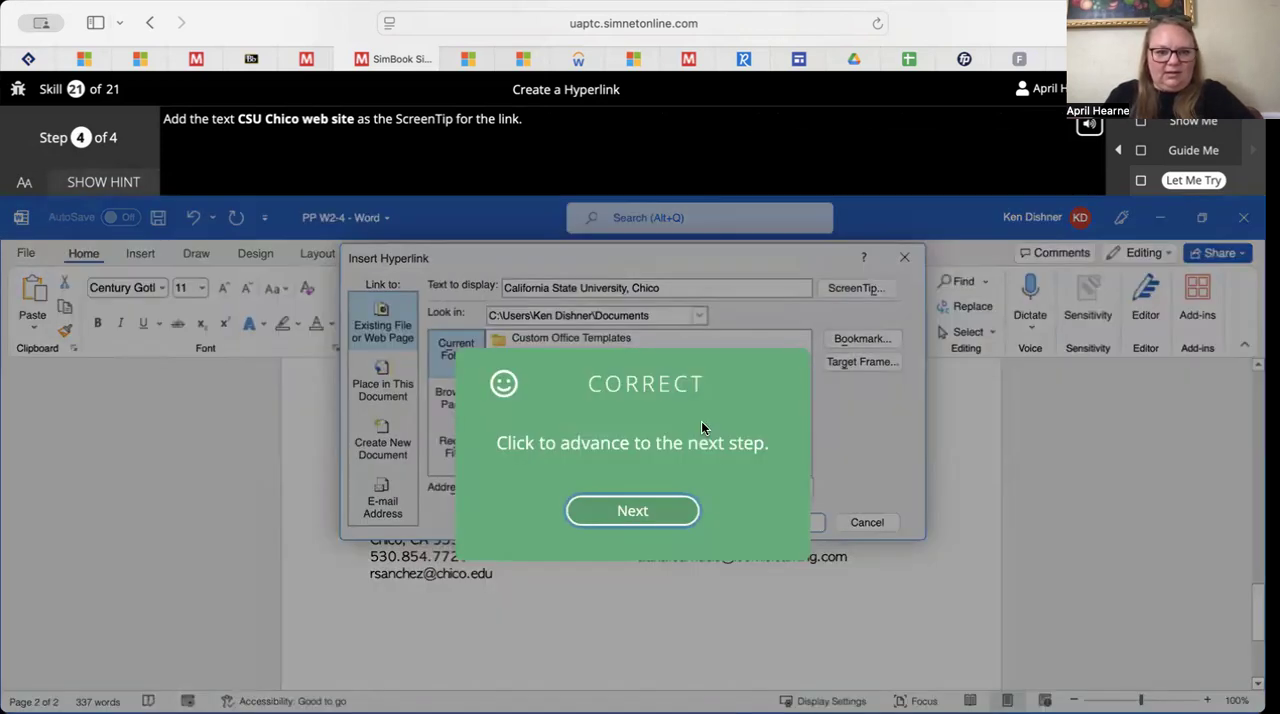
left_click(633, 513)
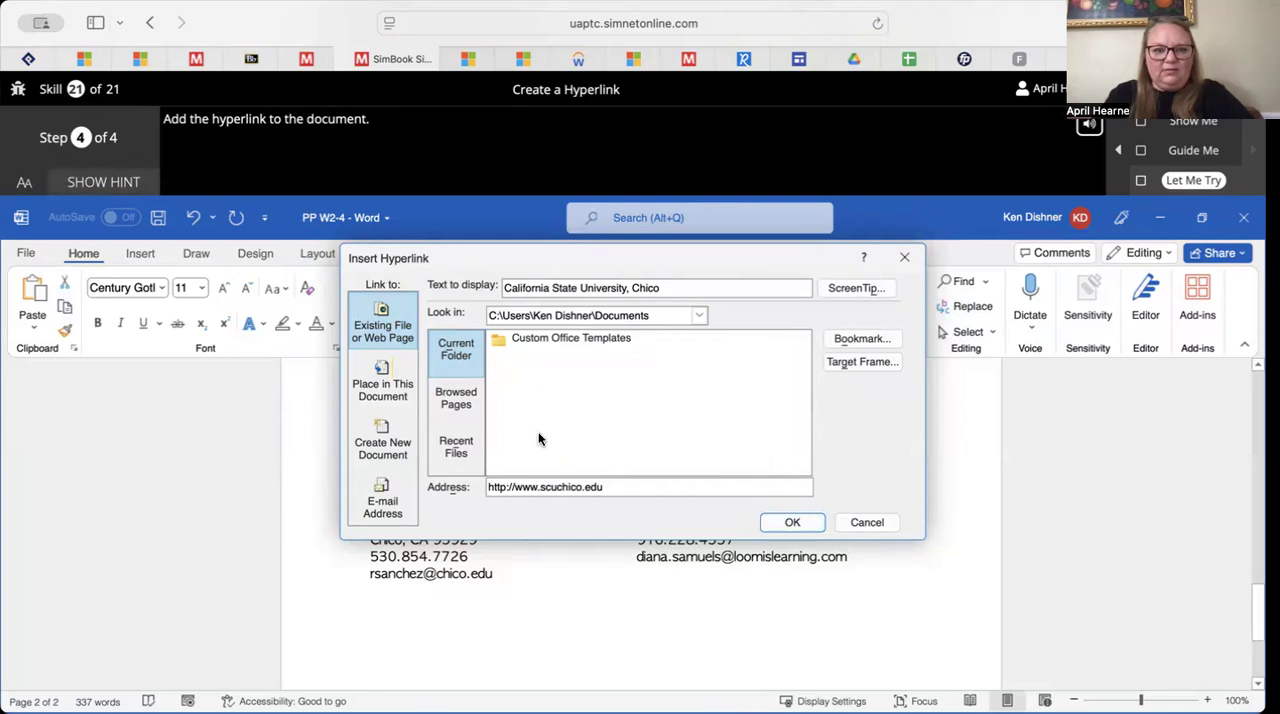
Try to insert the hyperlink as a link to the top of this document
left_click(386, 392)
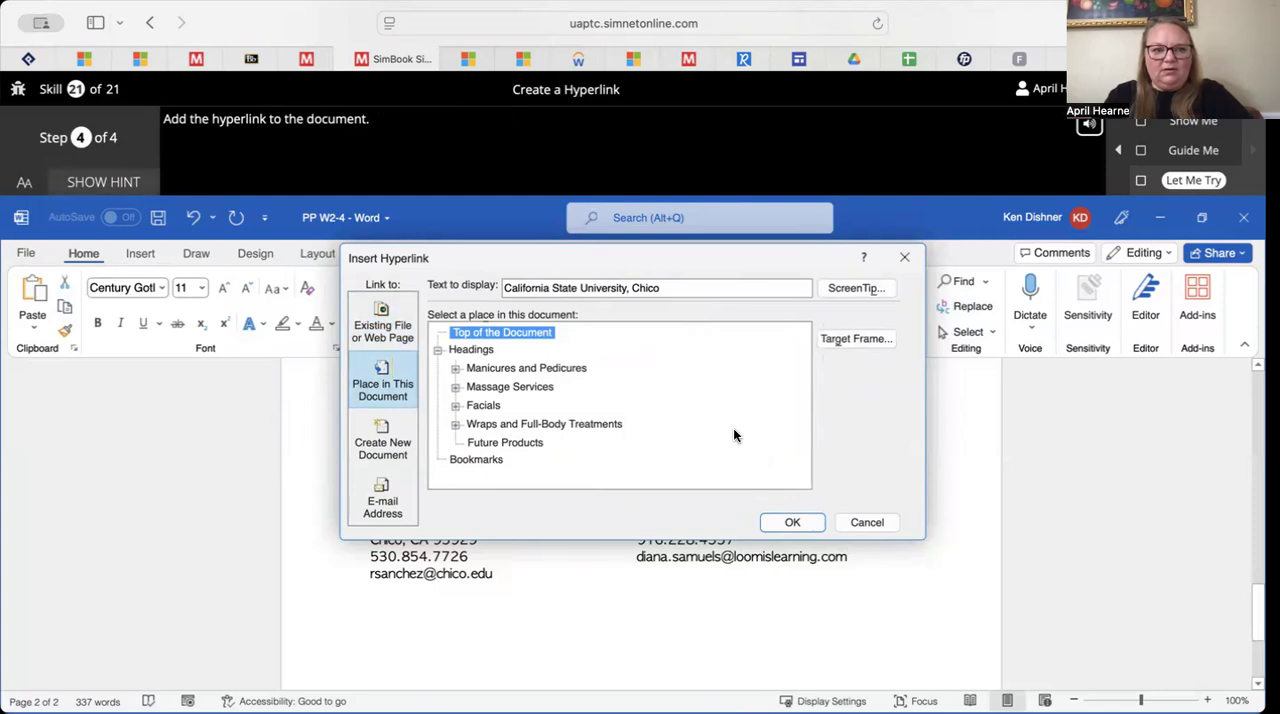
left_click(779, 522)
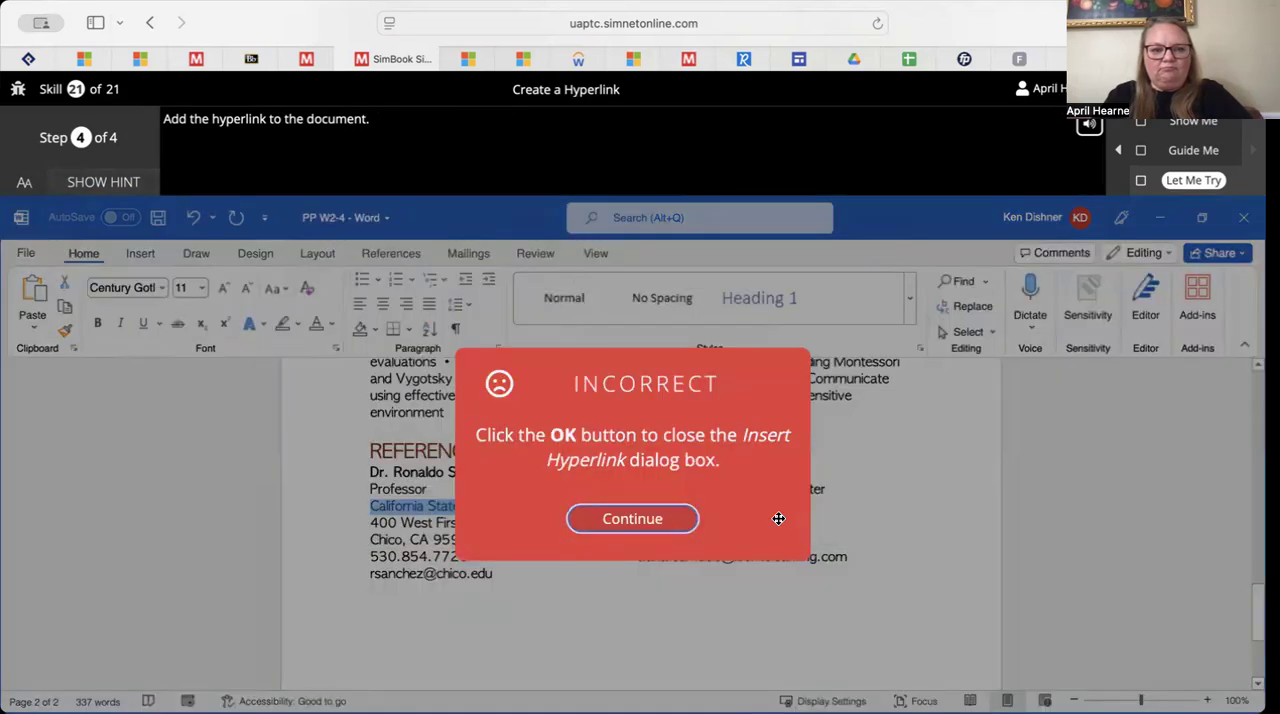
left_click(656, 521)
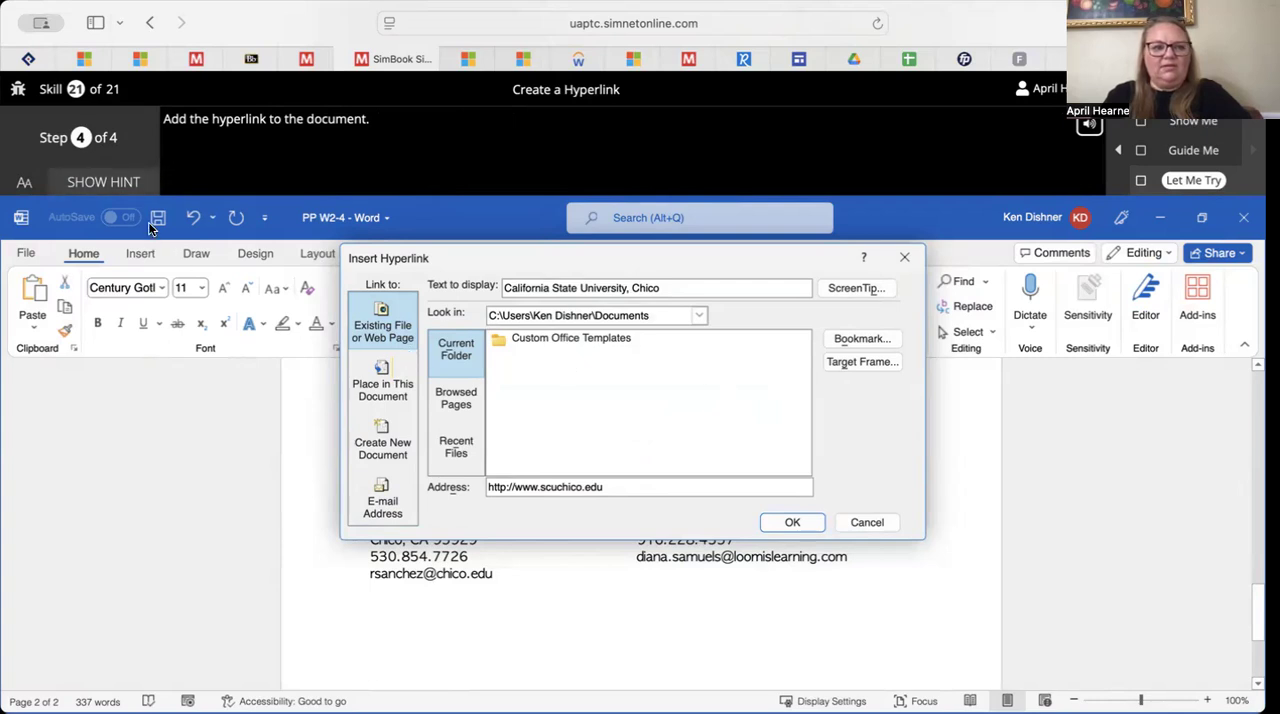
Show the hint, add the web page hyperlink to the document, and close the completed exercise
left_click(131, 181)
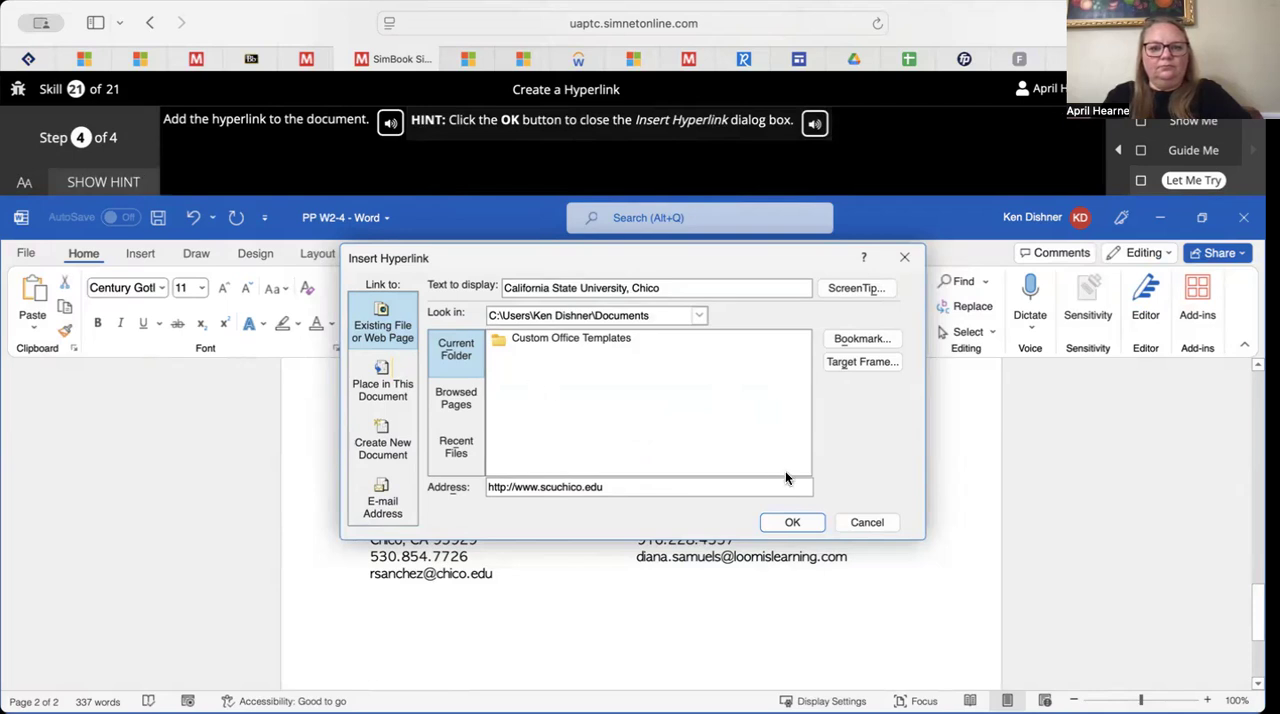
left_click(805, 521)
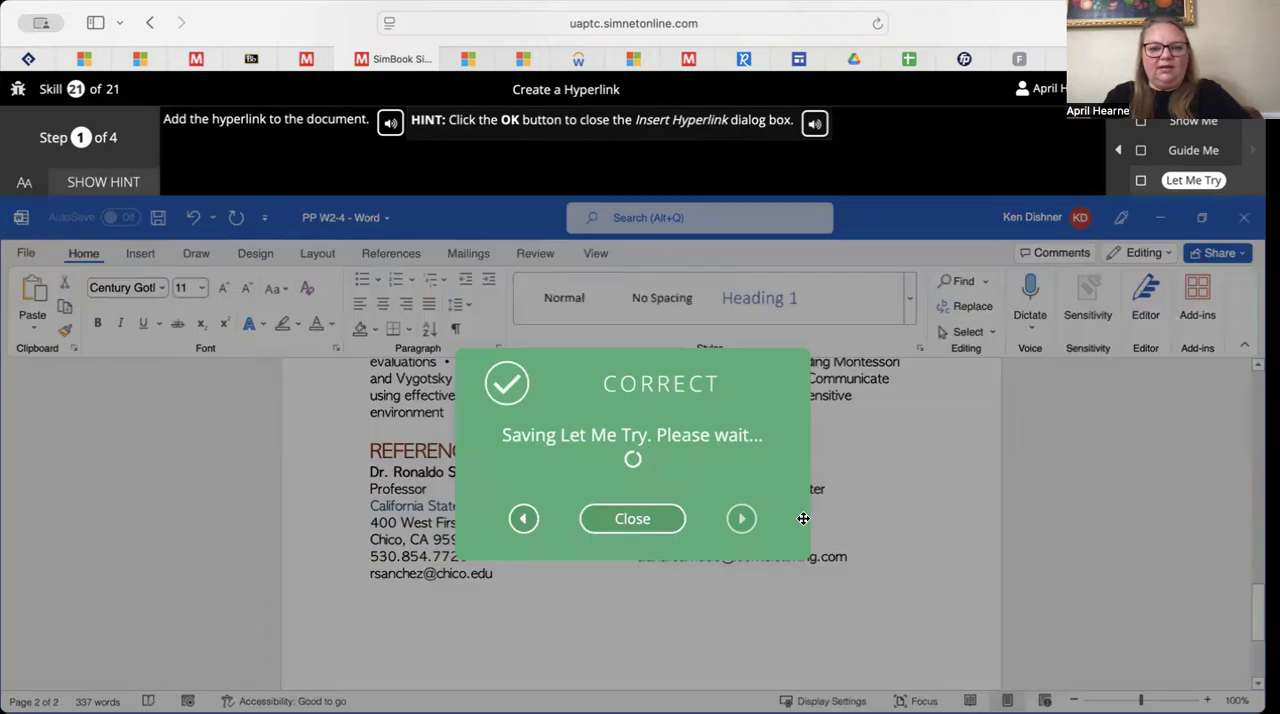
left_click(632, 530)
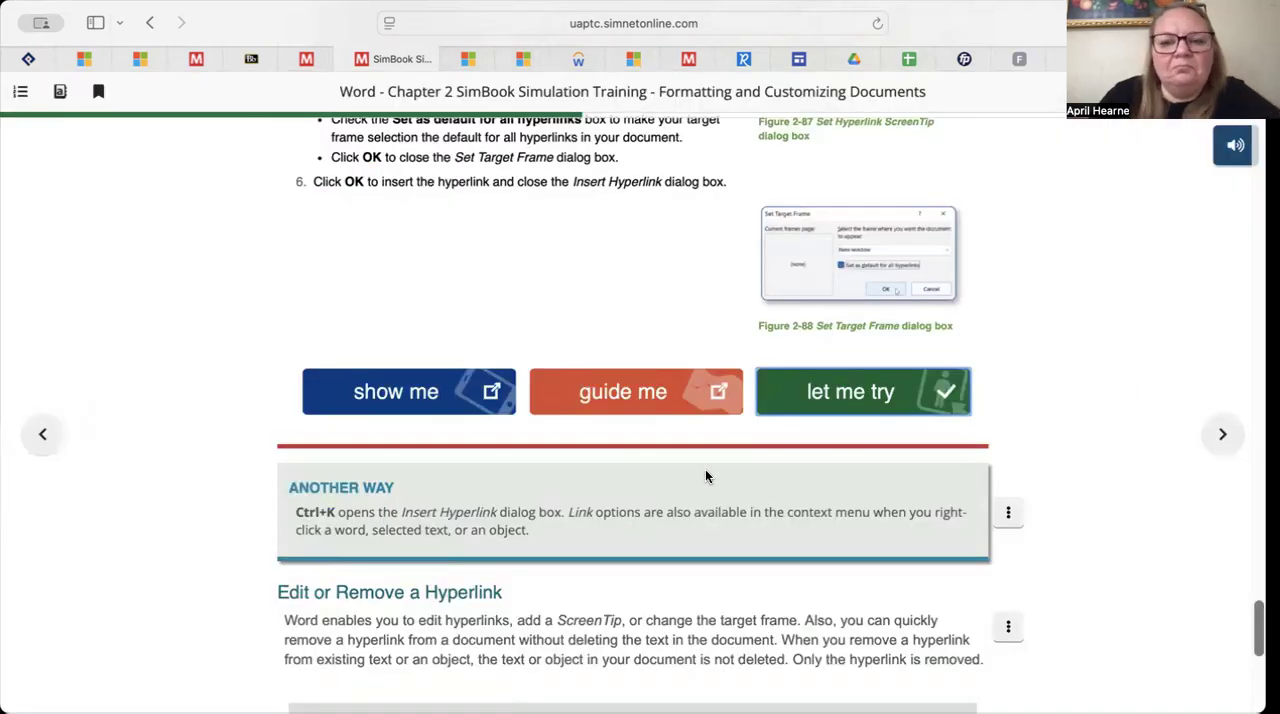
Skim the Edit or Remove a Hyperlink section and go on to the Pause & Practice: Word 2-4 page
scroll(705, 476, "down", 3)
scroll(705, 476, "down", 5)
scroll(705, 476, "up", 6)
scroll(705, 476, "up", 1)
scroll(1086, 340, "down", 4)
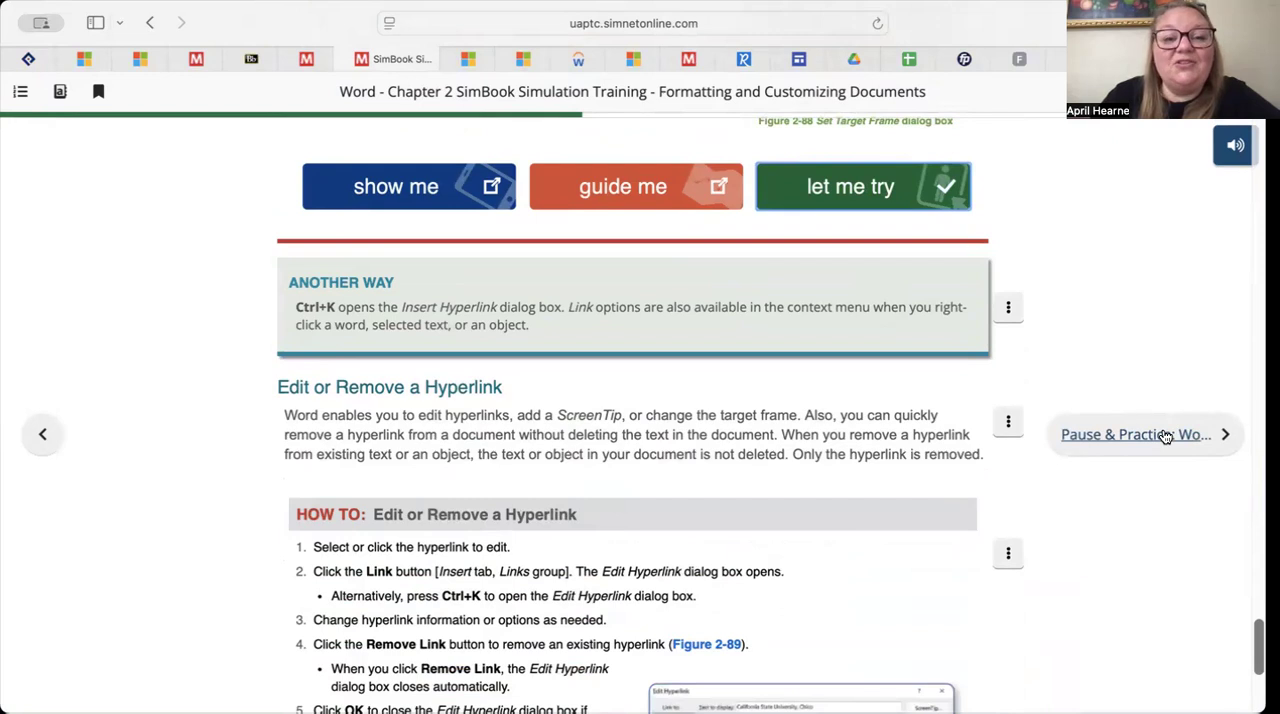
left_click(1151, 434)
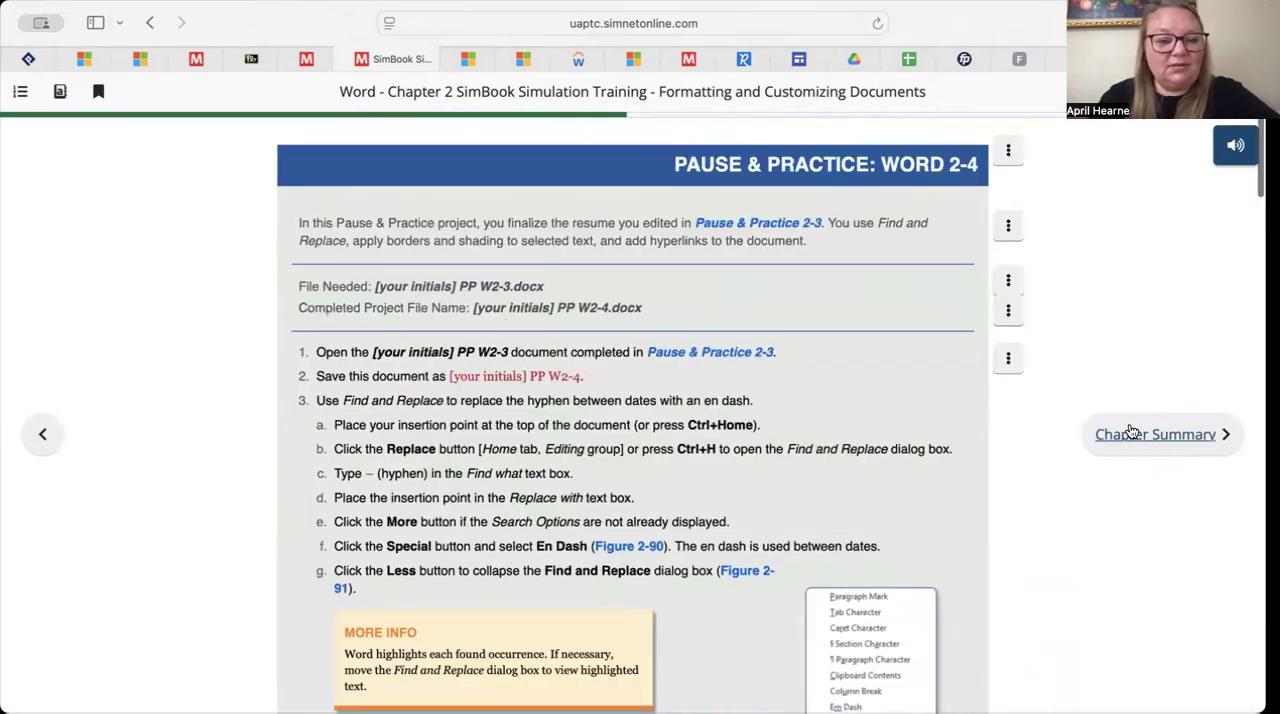
Review the Pause & Practice: Word 2-4 project instructions on replacing hyphens with en dashes, and go on to the Chapter Summary
scroll(713, 384, "down", 4)
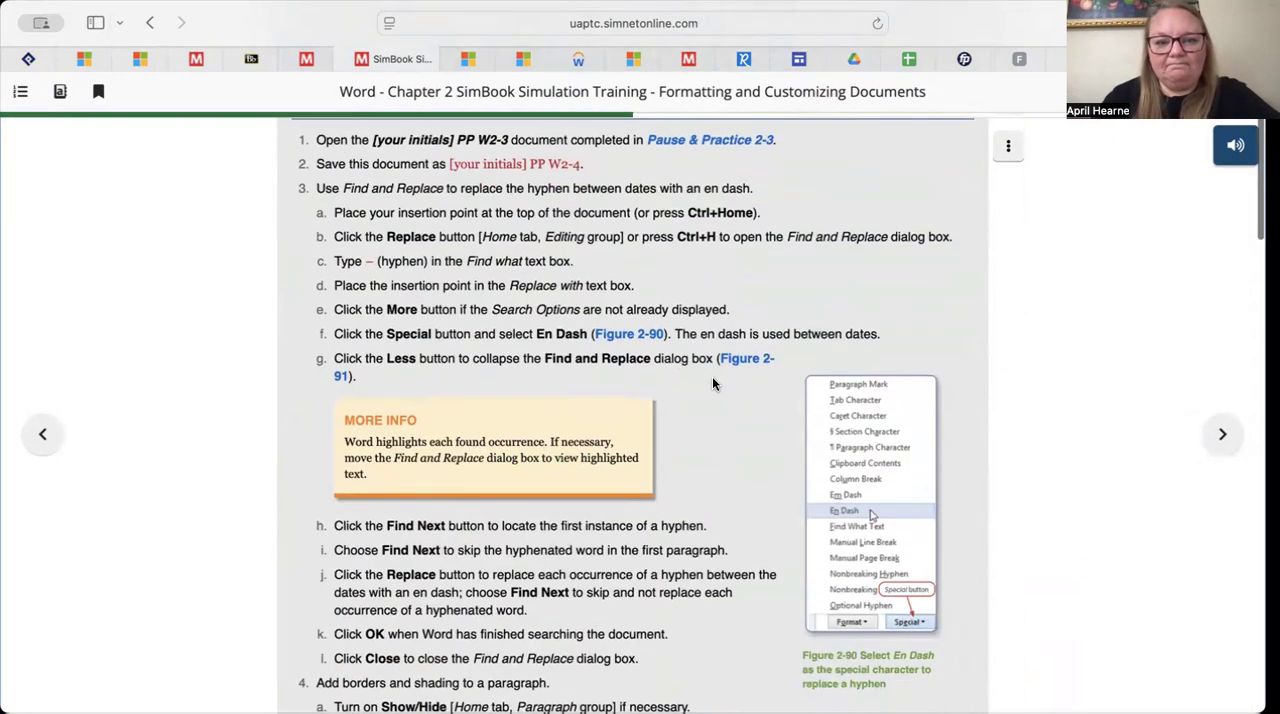
scroll(713, 384, "down", 8)
scroll(713, 384, "up", 8)
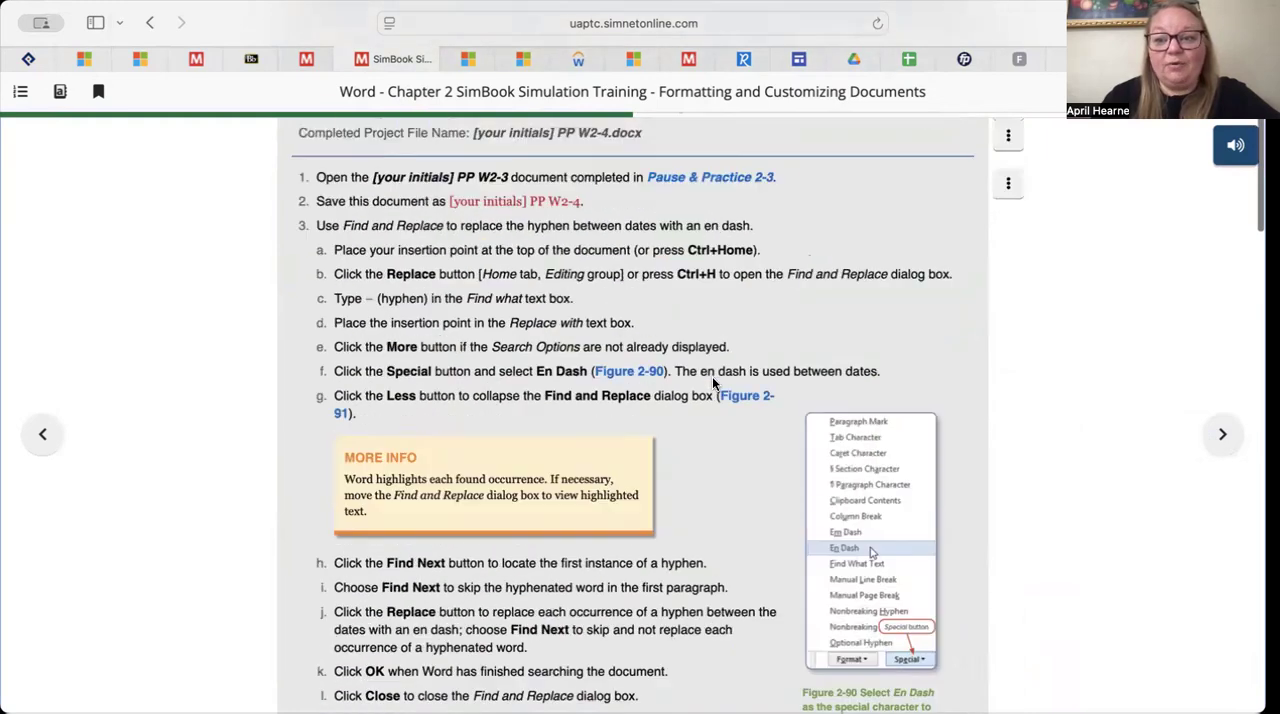
scroll(712, 376, "up", 3)
scroll(712, 376, "down", 1)
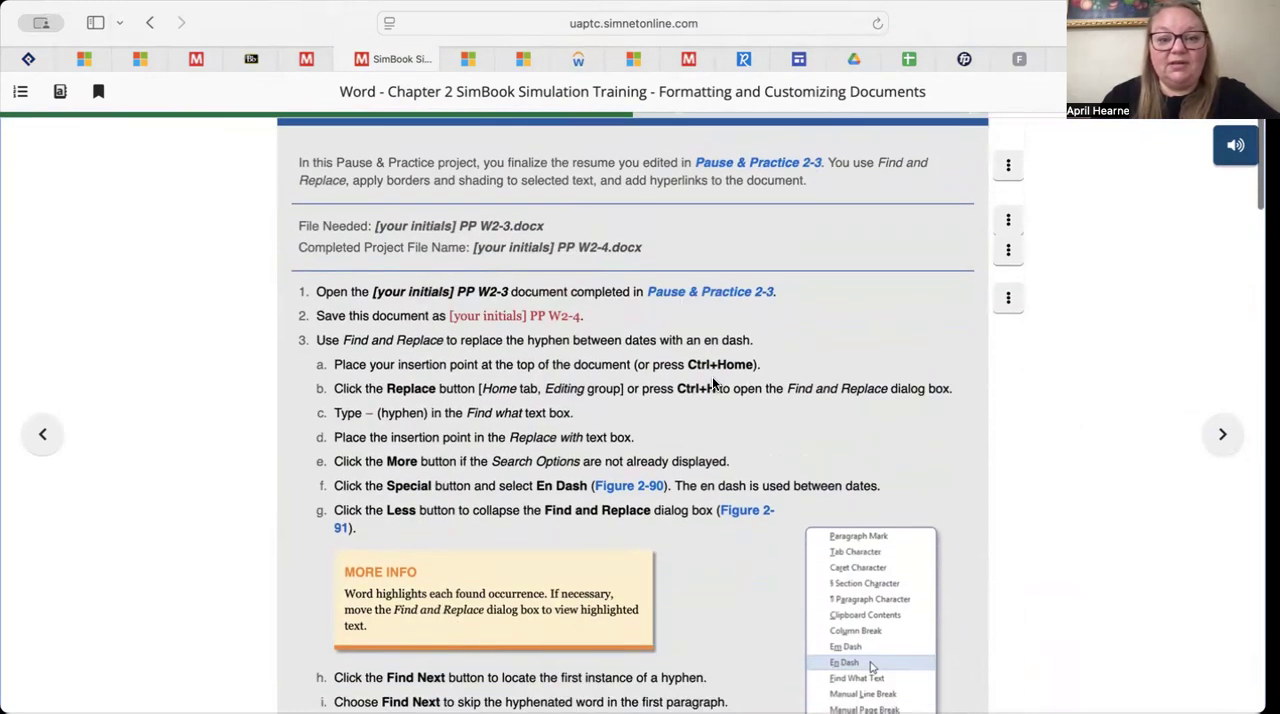
scroll(712, 382, "down", 3)
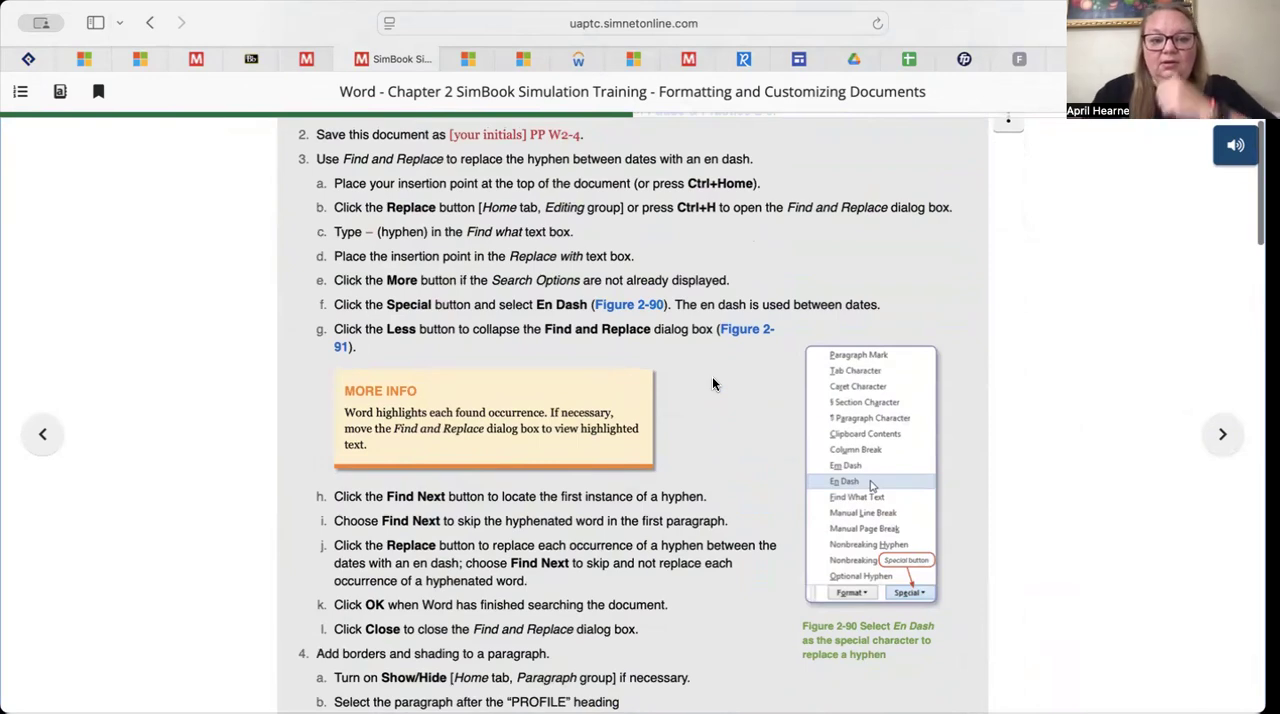
scroll(712, 384, "up", 4)
scroll(1123, 485, "down", 10)
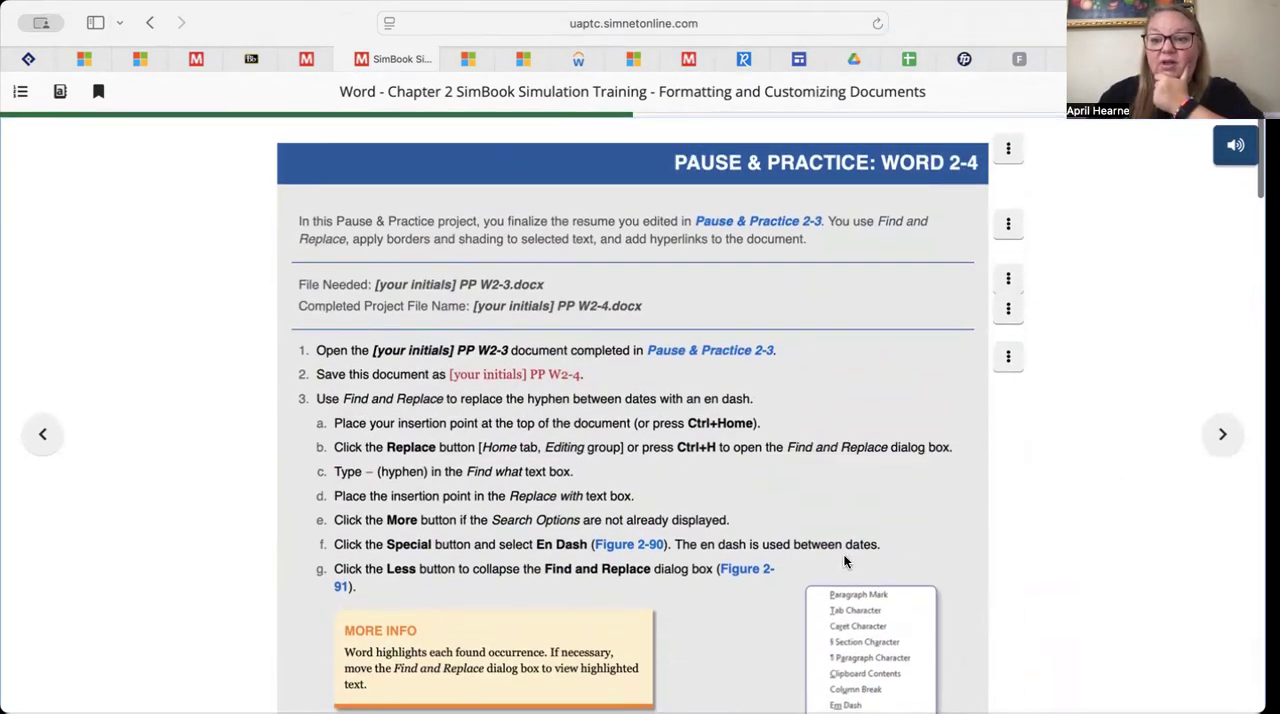
left_click(1190, 438)
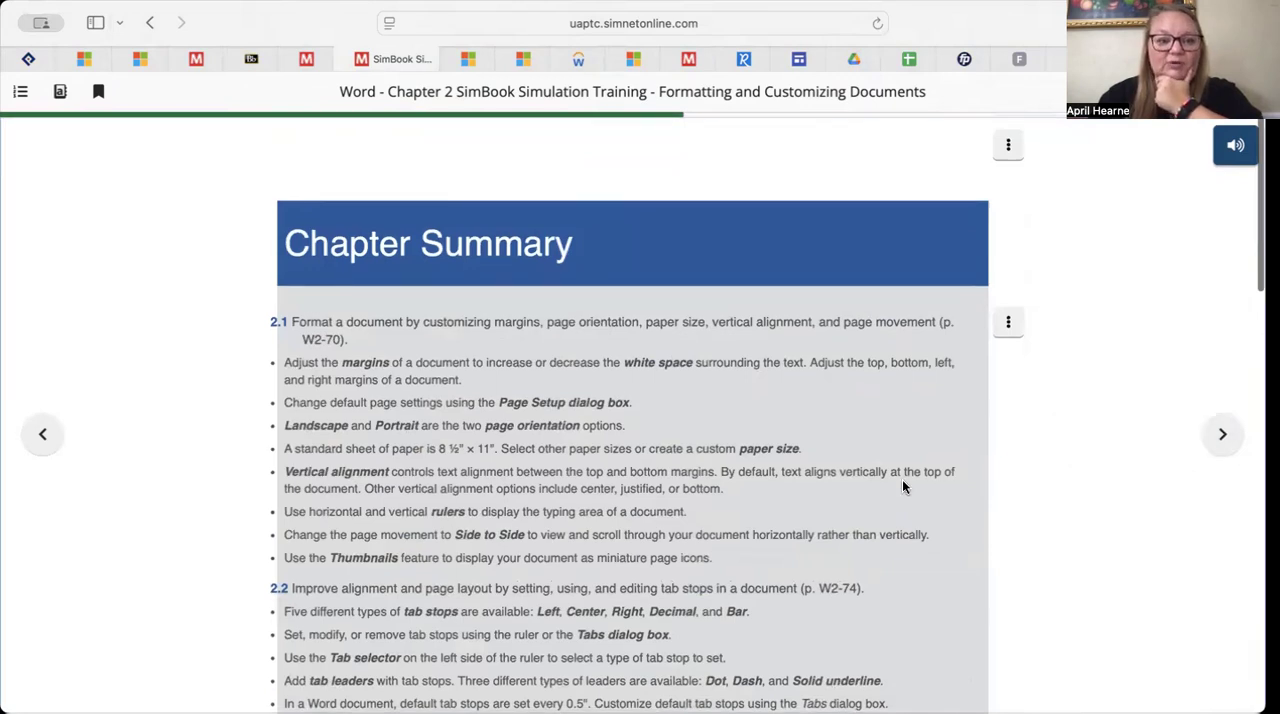
Skim the Chapter Summary through section 2.9 and go on to the Multiple Choice Questions page
scroll(903, 487, "down", 10)
scroll(903, 487, "down", 5)
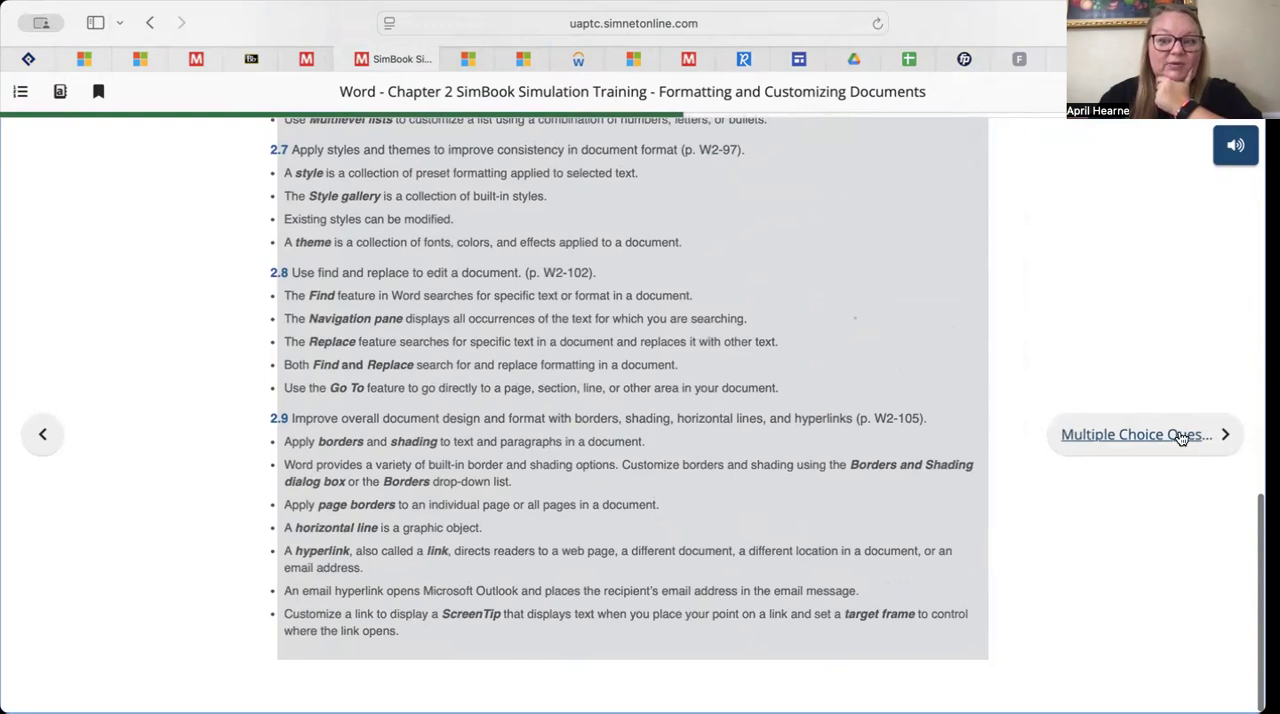
left_click(1160, 436)
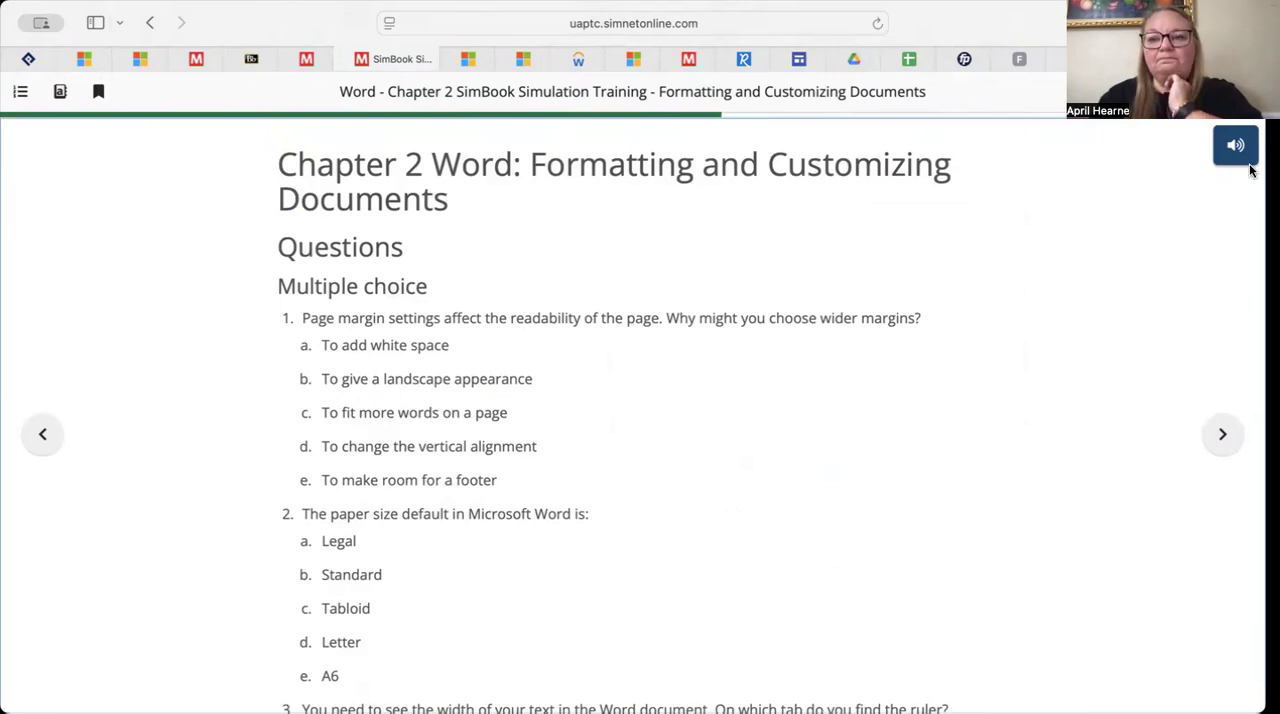
left_click(1204, 164)
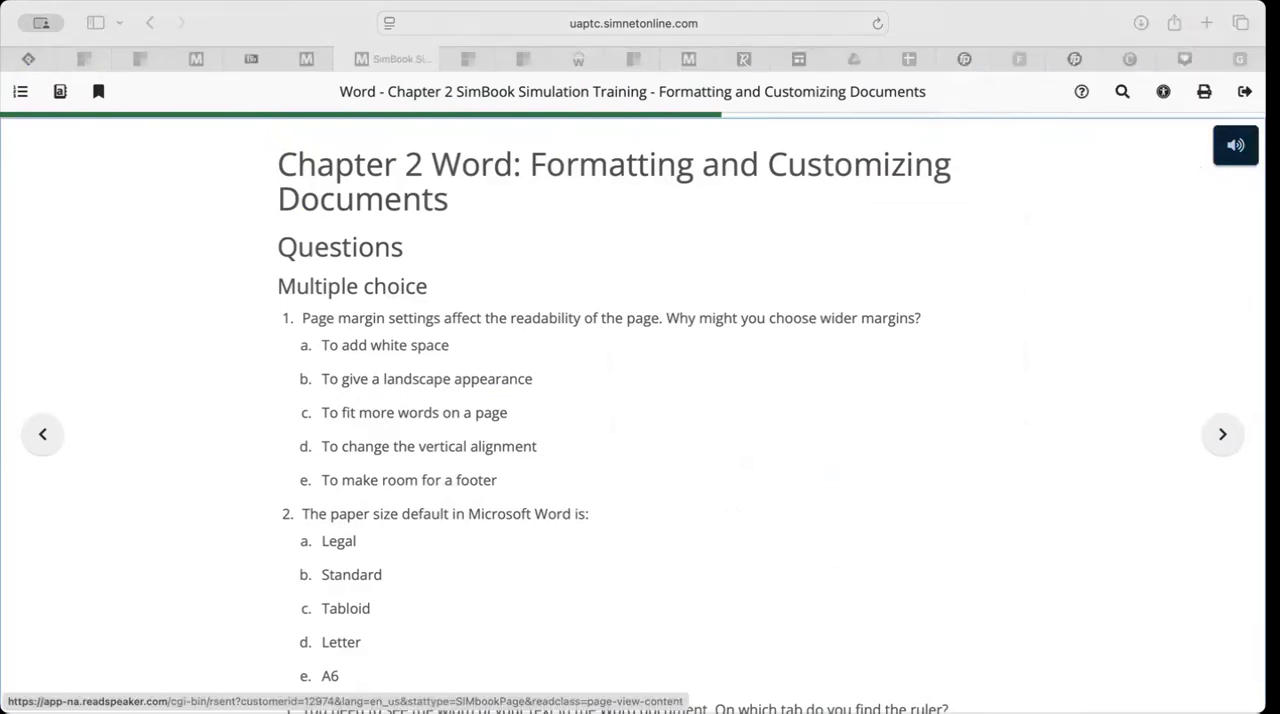